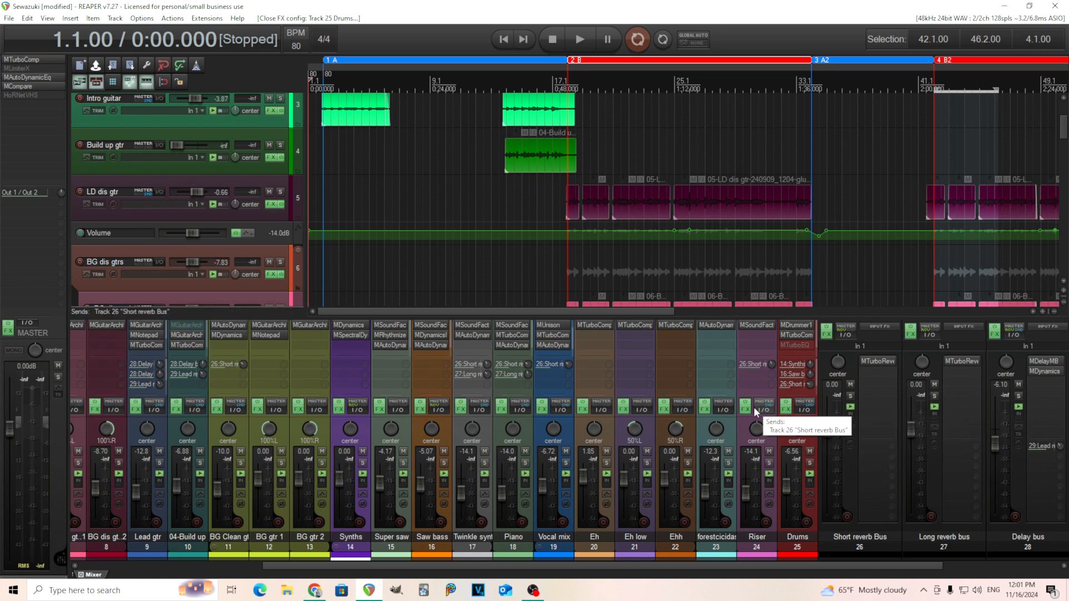
# Start playback, solo the Drums track, open its MDrummer1out instrument, and stop playback
pyautogui.click(580, 42)
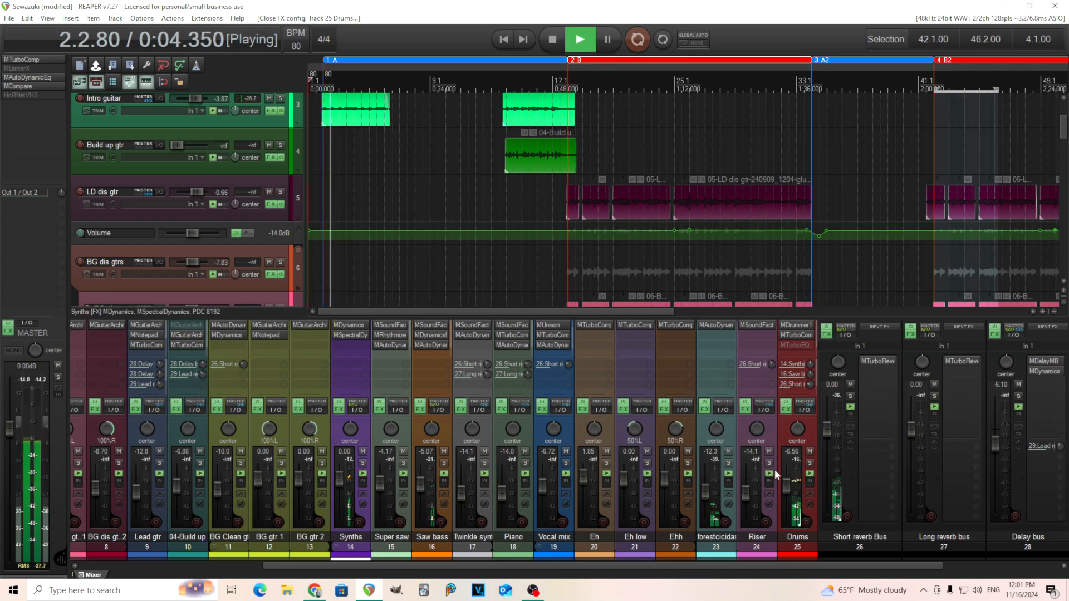
pyautogui.click(808, 463)
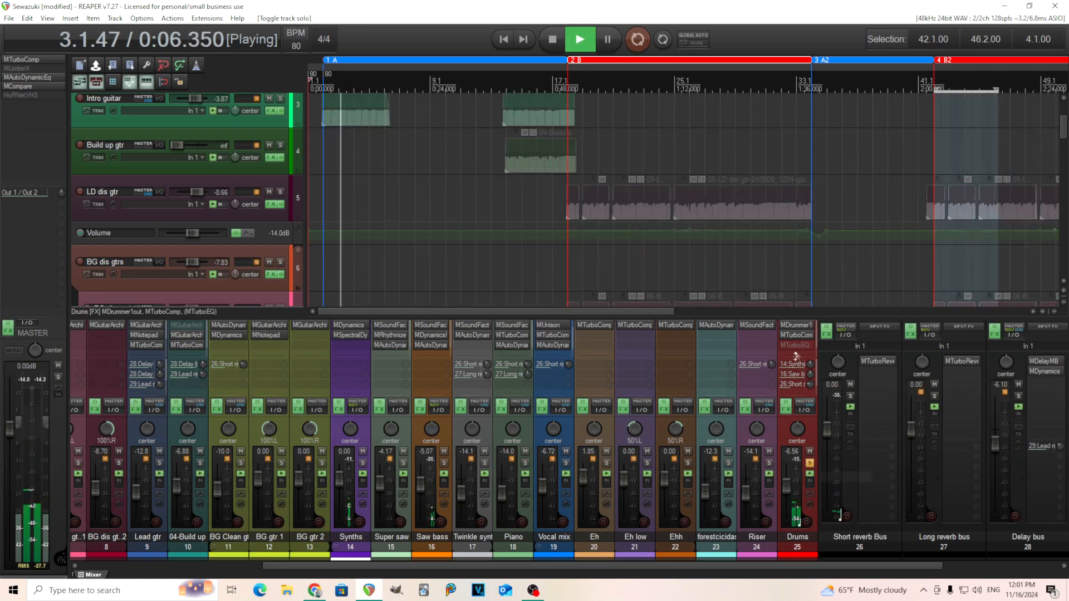
pyautogui.click(795, 324)
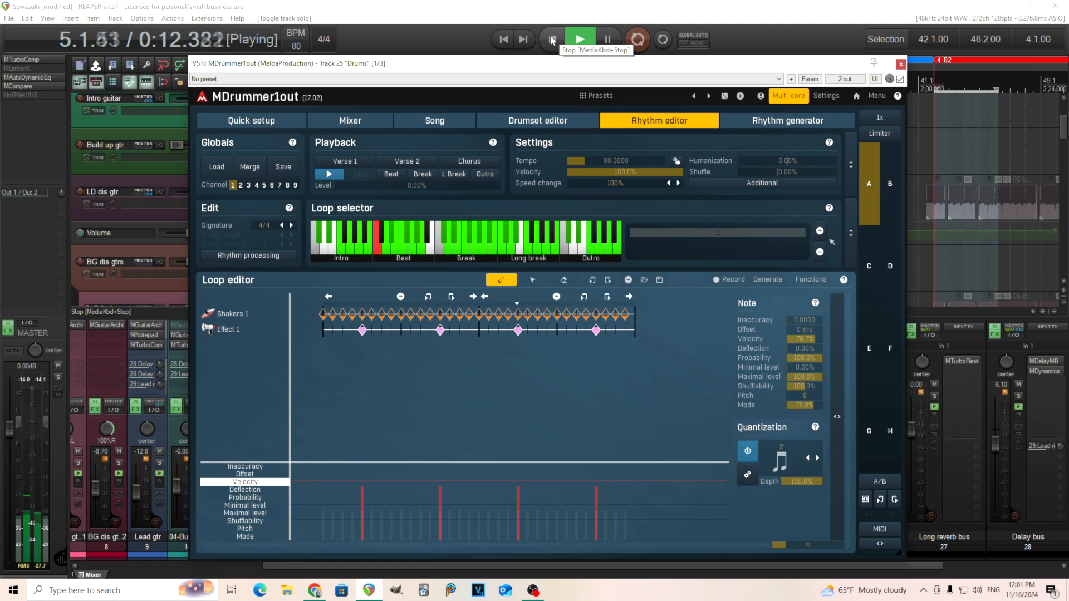
pyautogui.click(551, 39)
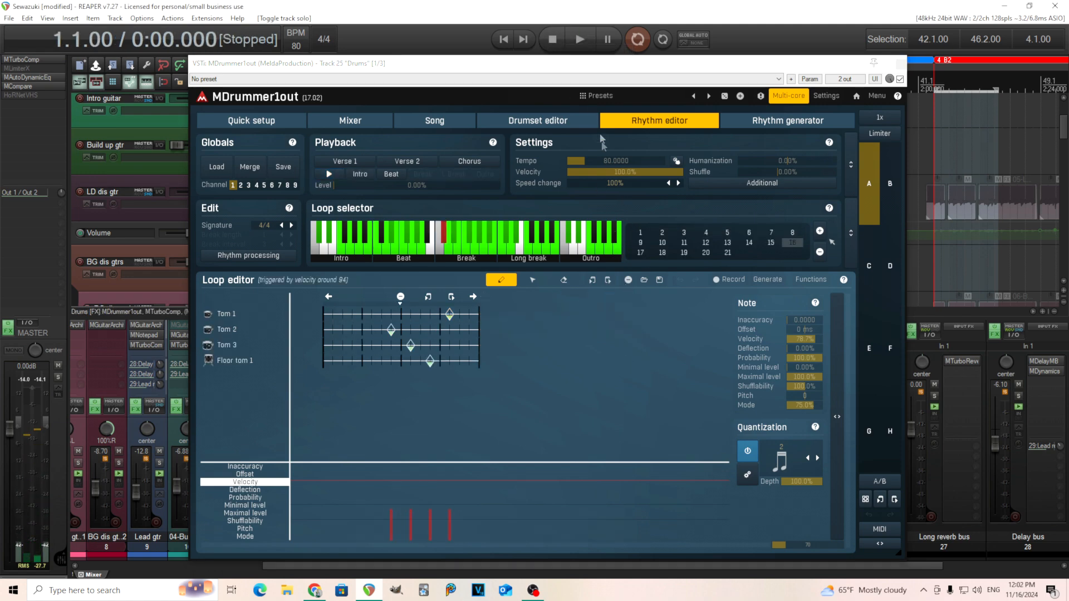
# Play the opening of section A to hear the intro loop with Shakers 1 and Effect 1
pyautogui.moveTo(573, 70); pyautogui.dragTo(572, 187)
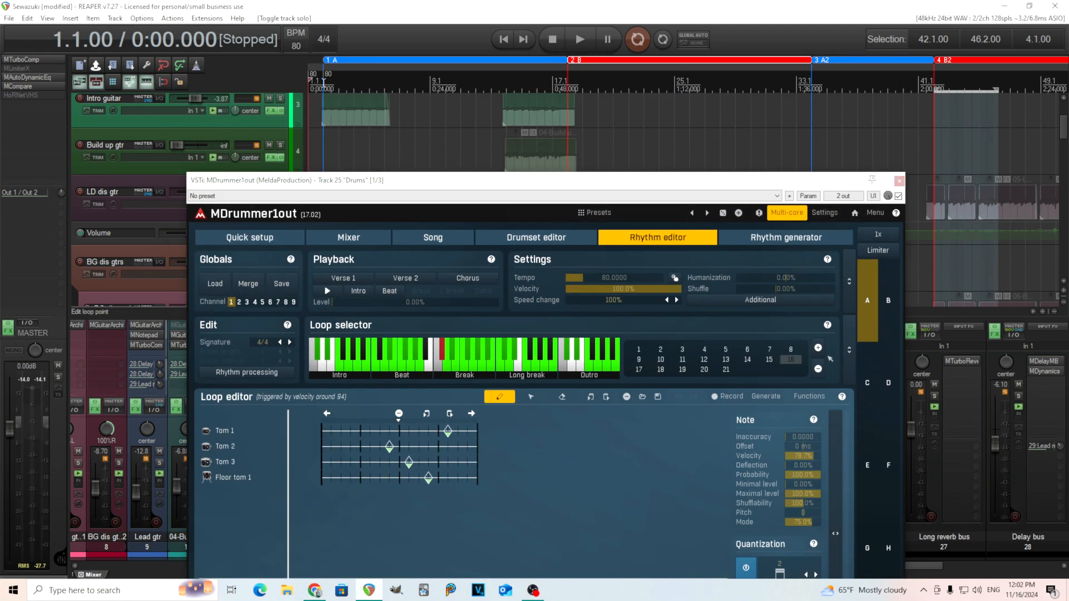
pyautogui.click(322, 80)
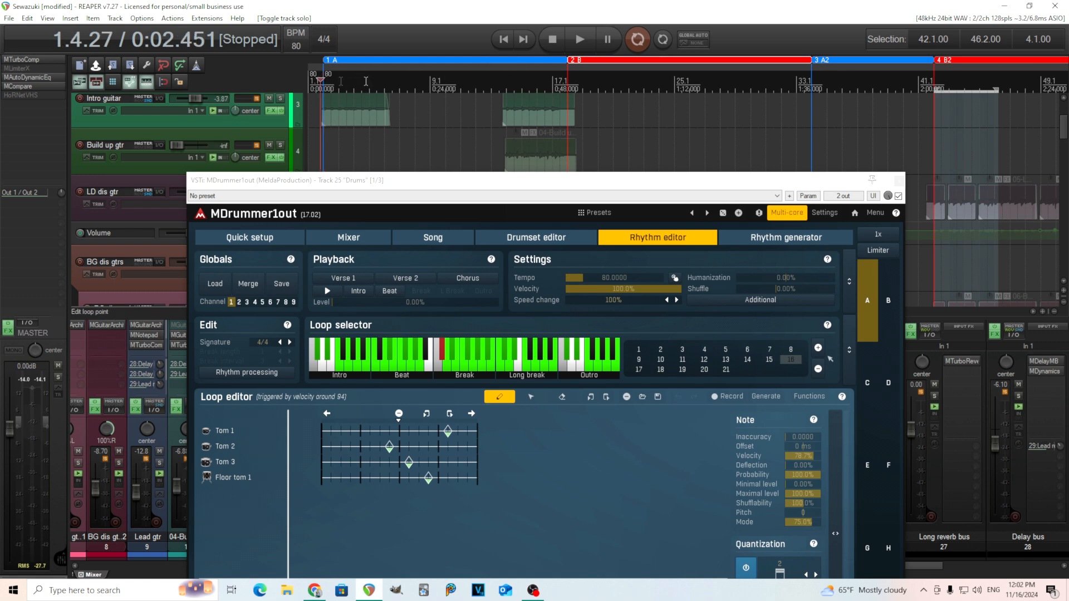
pyautogui.click(580, 40)
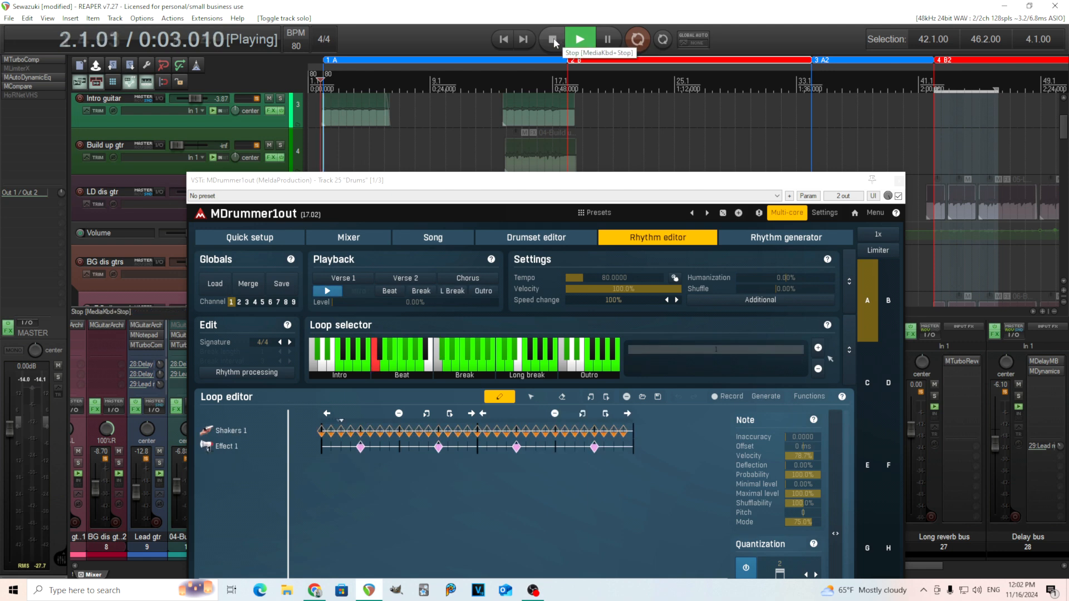
pyautogui.click(553, 40)
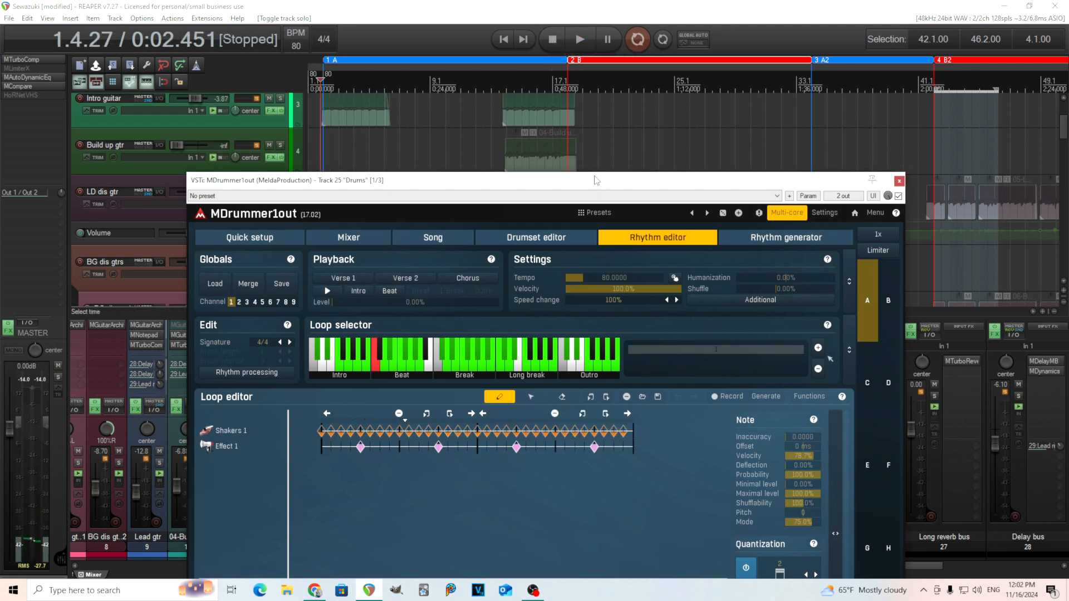
pyautogui.moveTo(597, 180); pyautogui.dragTo(656, 63)
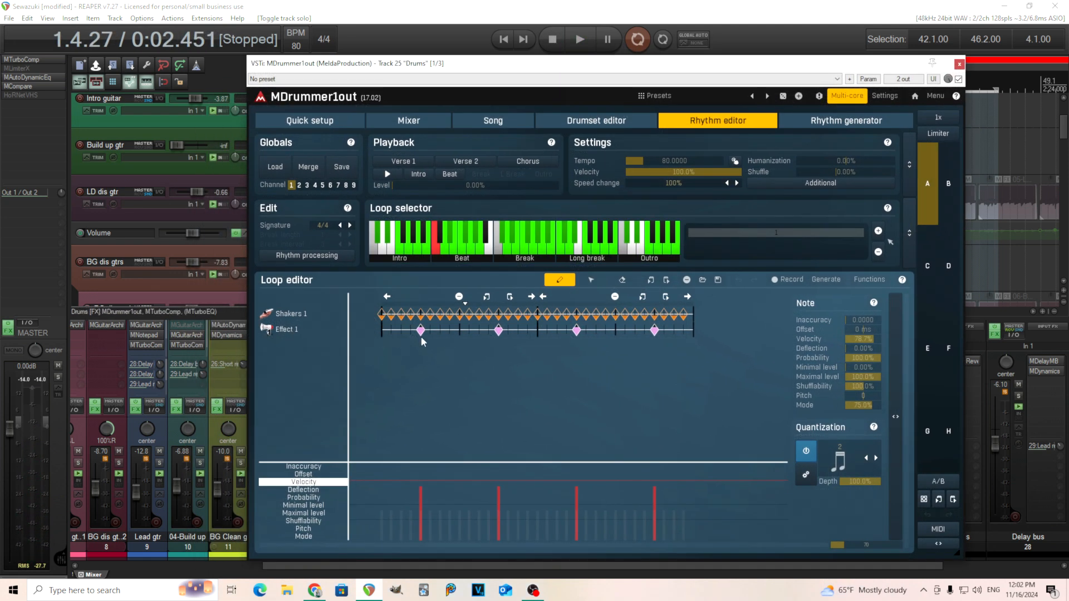
# Select the Effect 1 drum in the Drumset editor, audition it, and expand its velocity layers
pyautogui.click(596, 124)
pyautogui.click(317, 364)
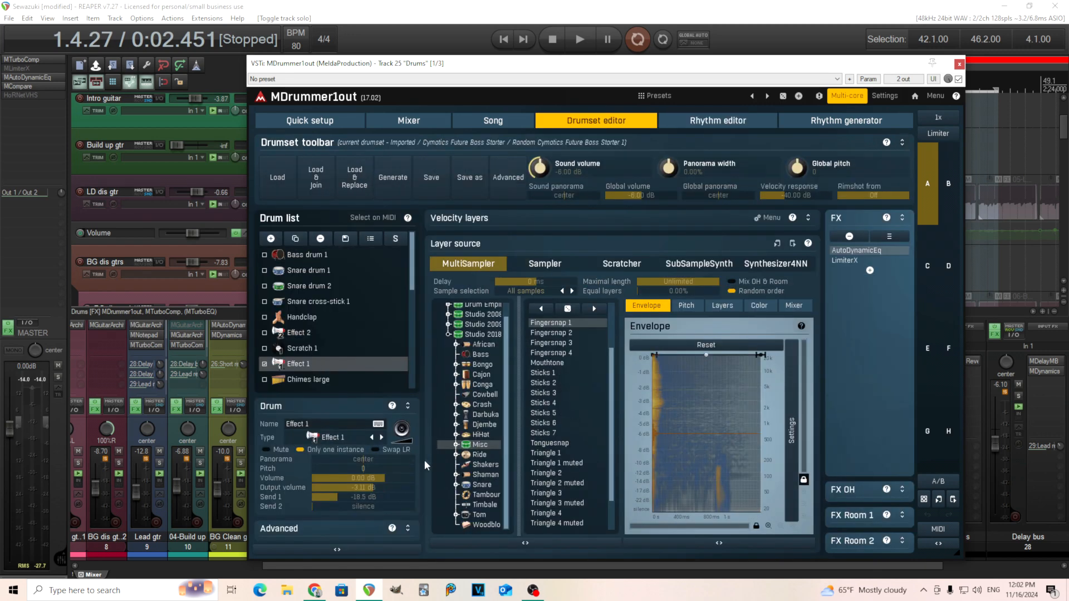
pyautogui.click(414, 437)
pyautogui.click(808, 218)
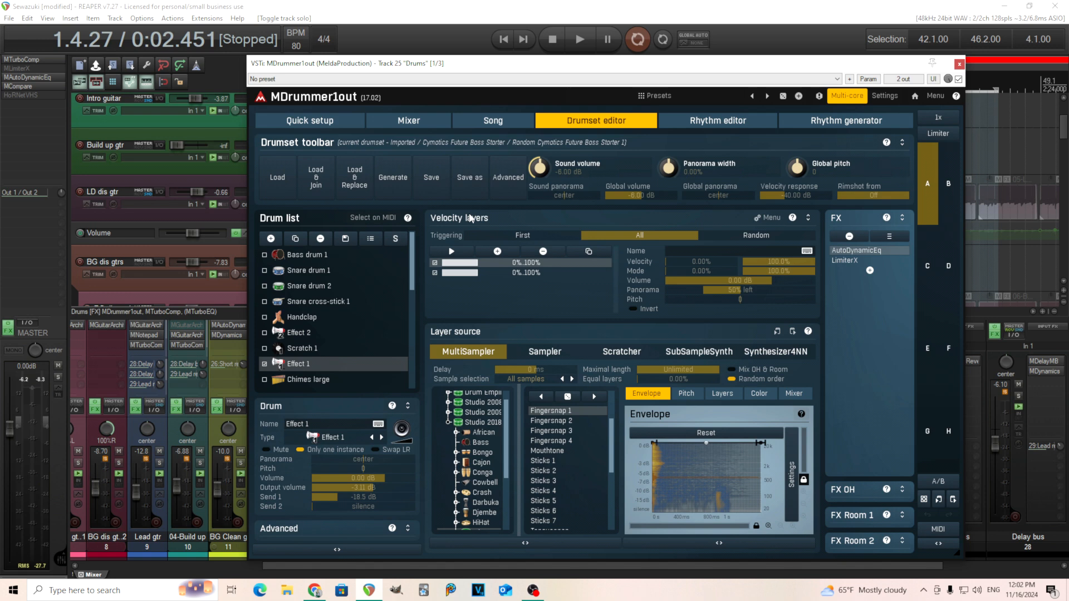
# Compare the sample, panorama and delay settings of Effect 1's two velocity layers
pyautogui.click(503, 272)
pyautogui.click(503, 262)
pyautogui.click(503, 272)
pyautogui.click(504, 264)
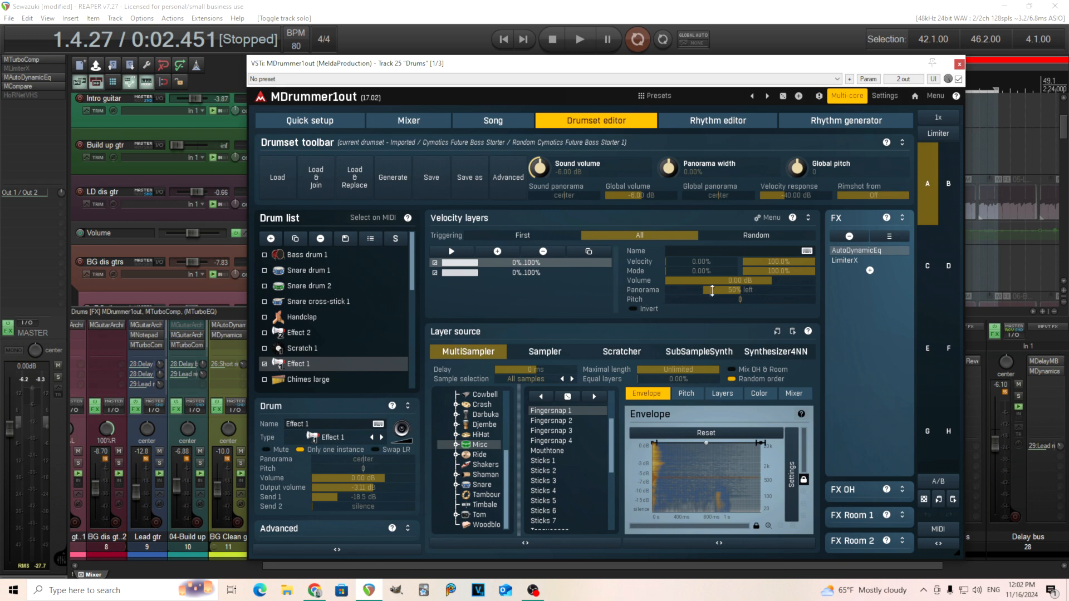
pyautogui.click(554, 273)
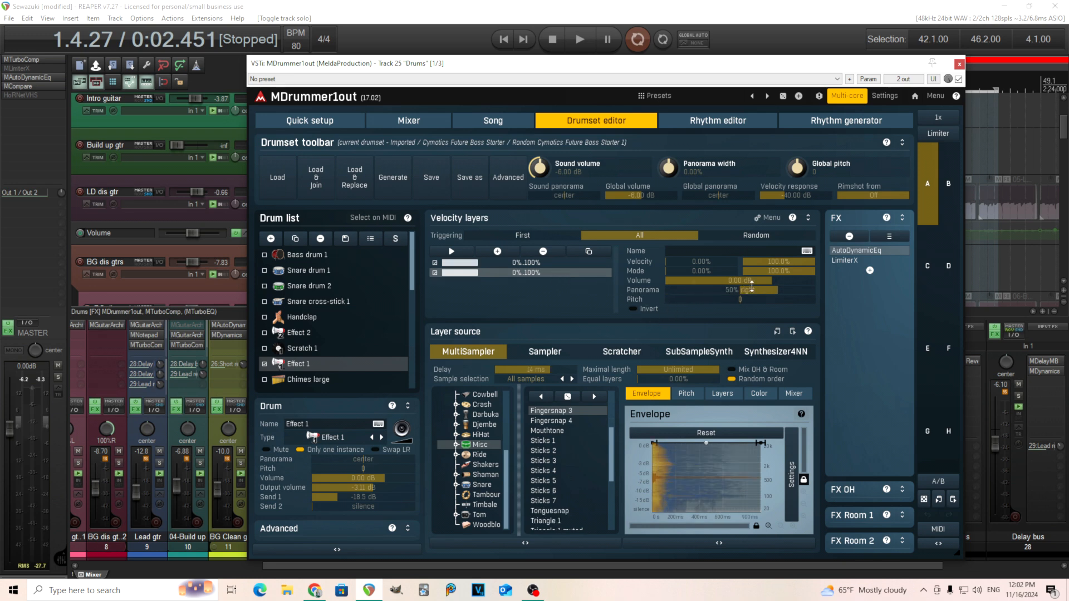
pyautogui.click(567, 265)
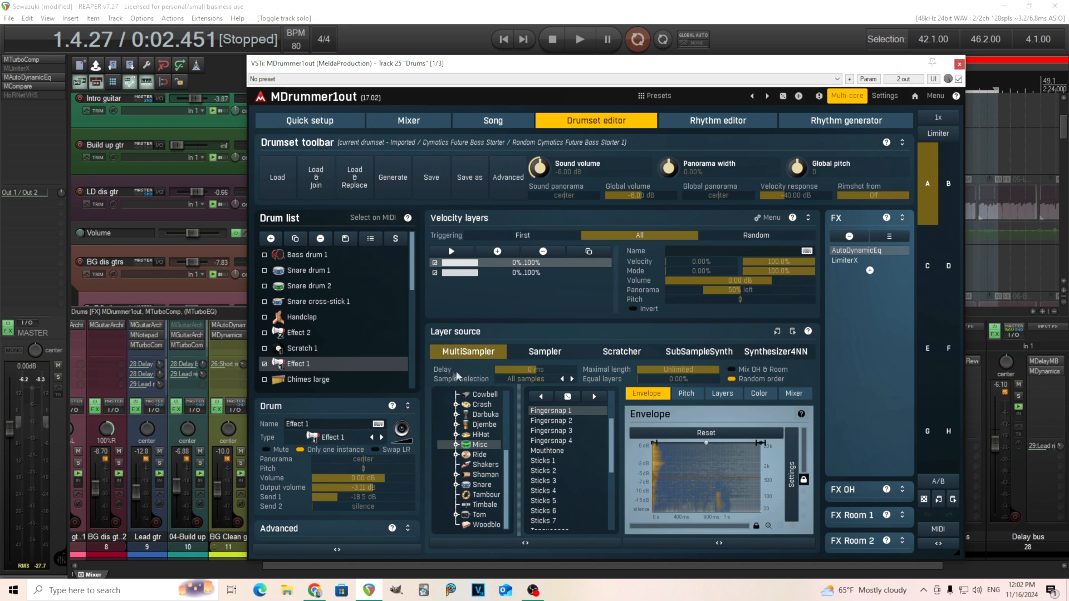
pyautogui.click(490, 273)
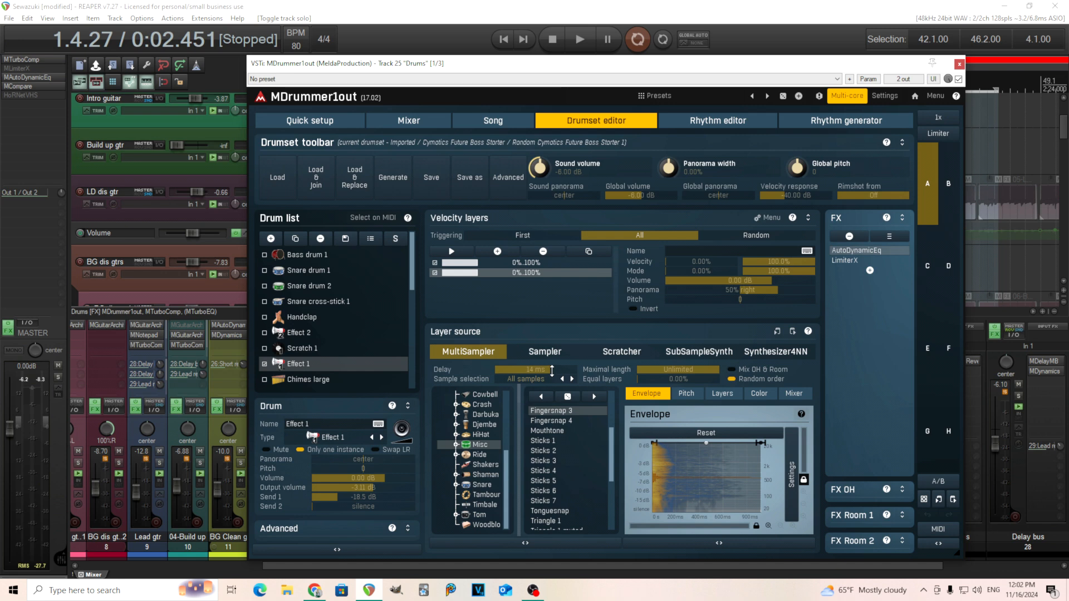
# Audition Effect 1 repeatedly to hear its two panned layers, and open the second layer's delay value for editing
pyautogui.click(411, 435)
pyautogui.click(411, 435)
pyautogui.click(411, 434)
pyautogui.doubleClick(529, 369)
pyautogui.click(457, 410)
pyautogui.click(460, 396)
pyautogui.click(513, 564)
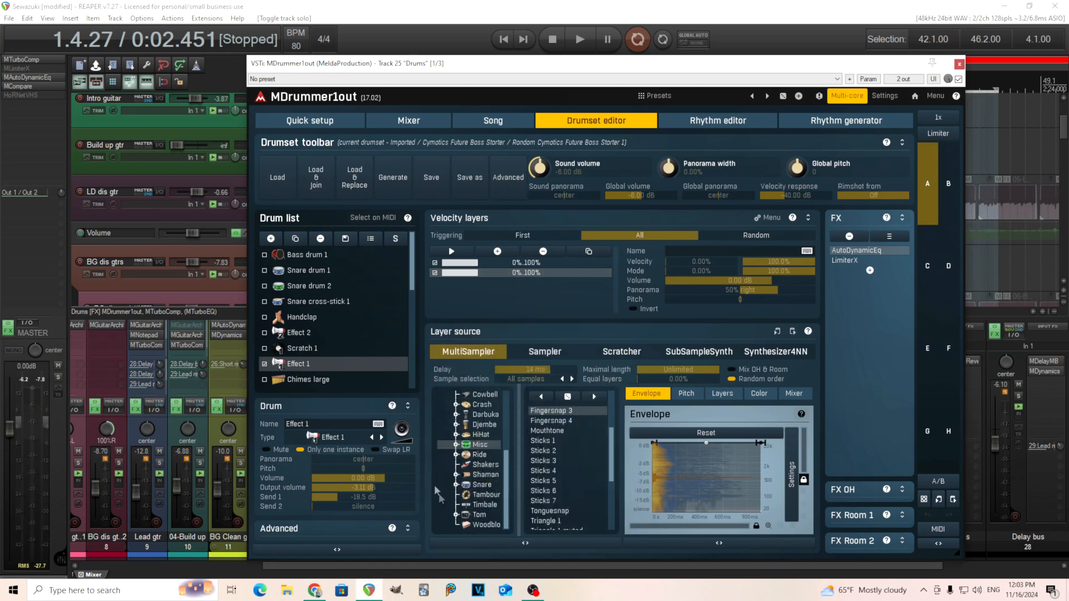
pyautogui.click(411, 434)
pyautogui.click(411, 434)
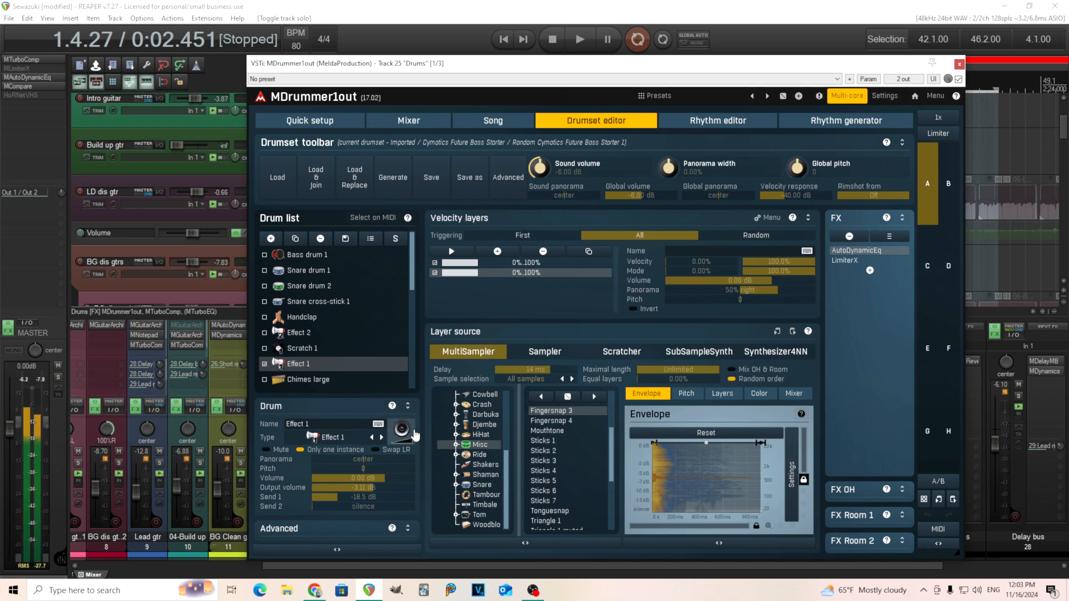
pyautogui.click(411, 433)
pyautogui.click(410, 433)
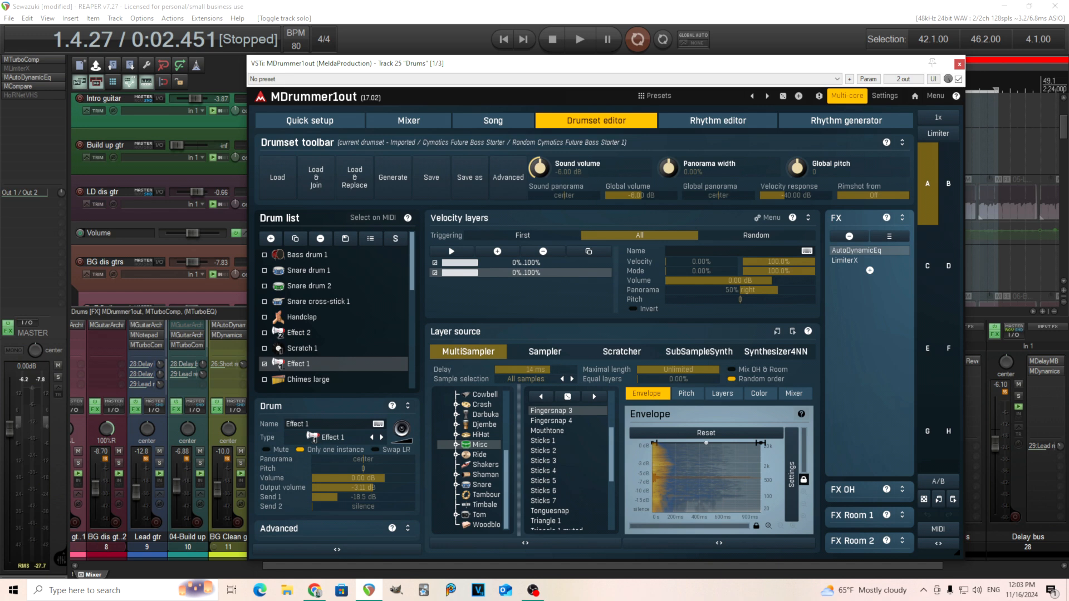
# Audition Effect 1 with its second layer delayed by 32 ms and 20 ms, and finally set the delay to 15 ms
pyautogui.click(412, 433)
pyautogui.click(412, 433)
pyautogui.click(415, 433)
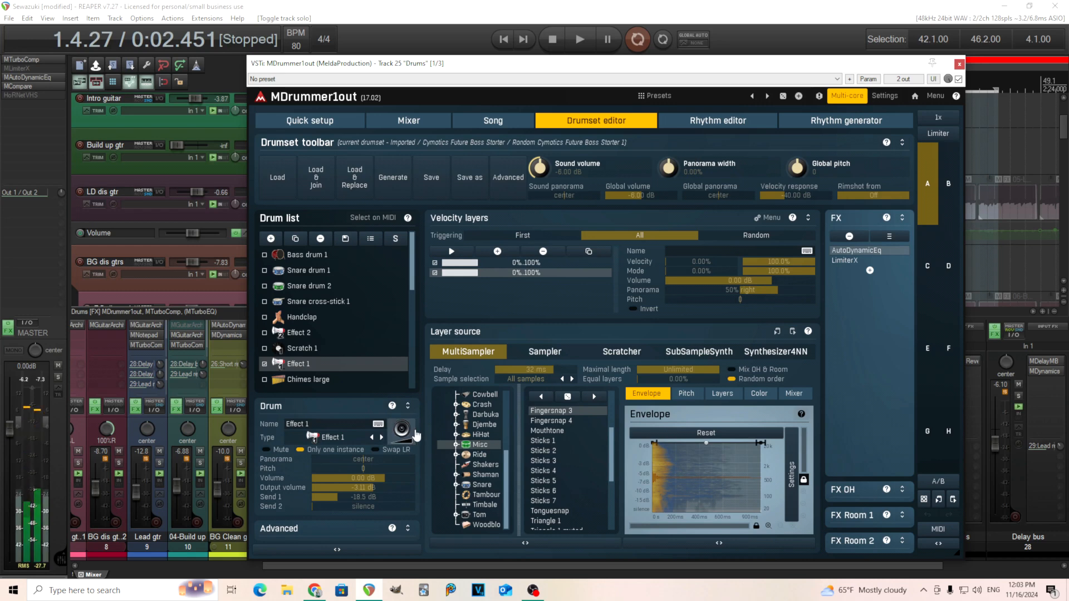
pyautogui.click(417, 435)
pyautogui.moveTo(556, 369); pyautogui.dragTo(553, 368)
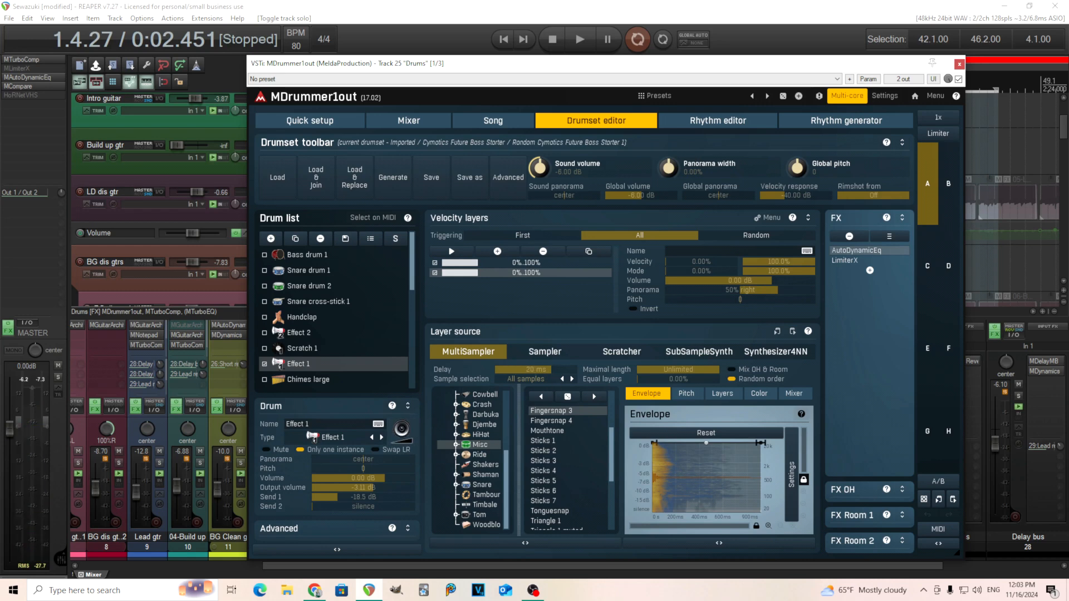
pyautogui.click(415, 436)
pyautogui.moveTo(556, 369); pyautogui.dragTo(554, 369)
pyautogui.click(415, 437)
pyautogui.moveTo(553, 369); pyautogui.dragTo(557, 369)
pyautogui.click(415, 437)
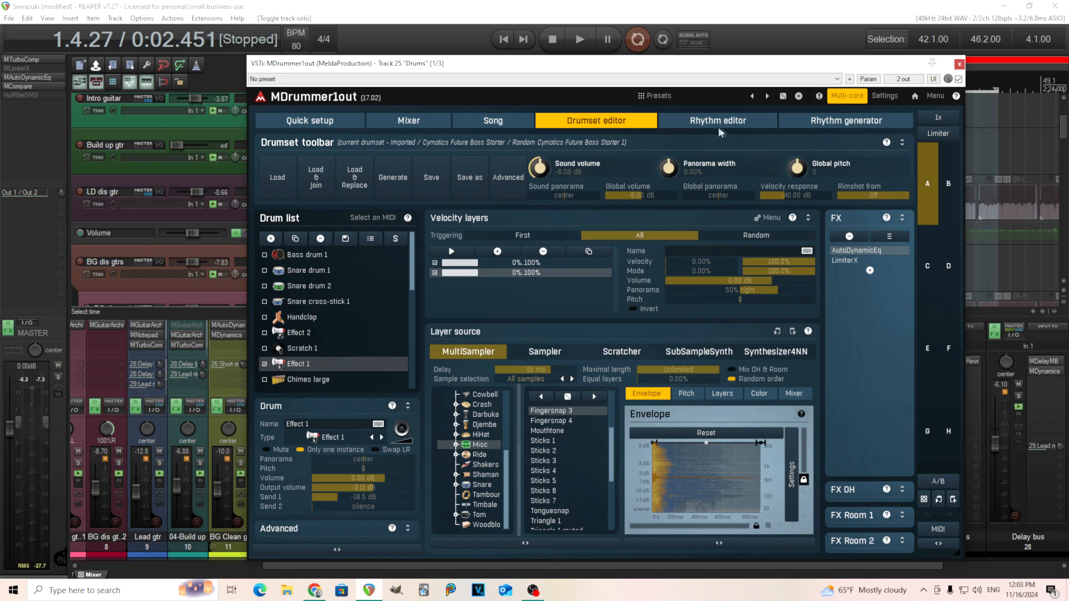
# Play section A from about bar 5 and examine the shaker, effect, handclap and bass drum loop in the Rhythm editor
pyautogui.moveTo(684, 68); pyautogui.dragTo(656, 205)
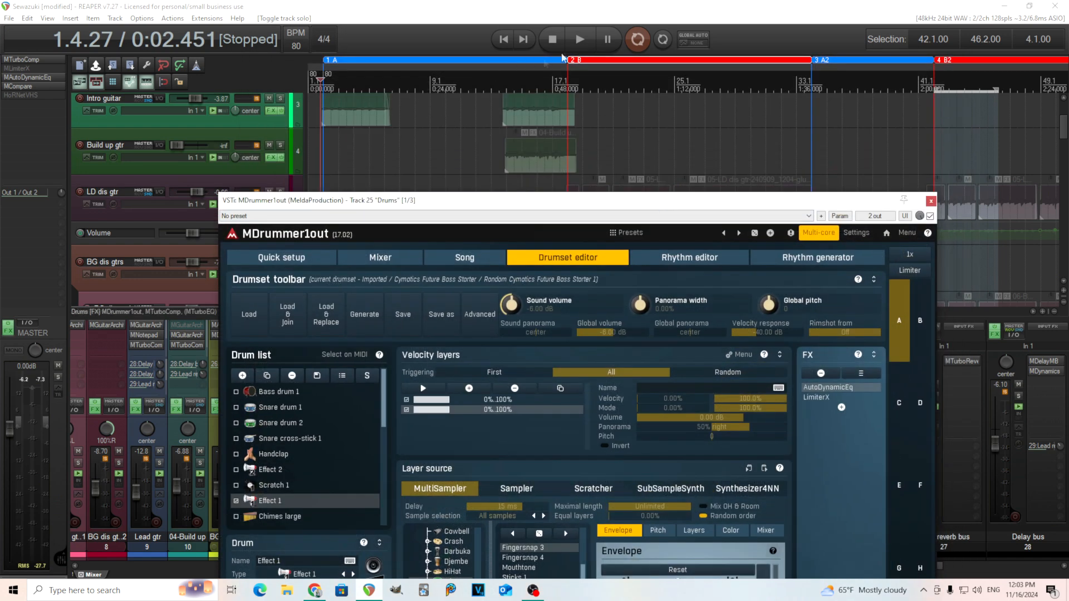
pyautogui.click(579, 39)
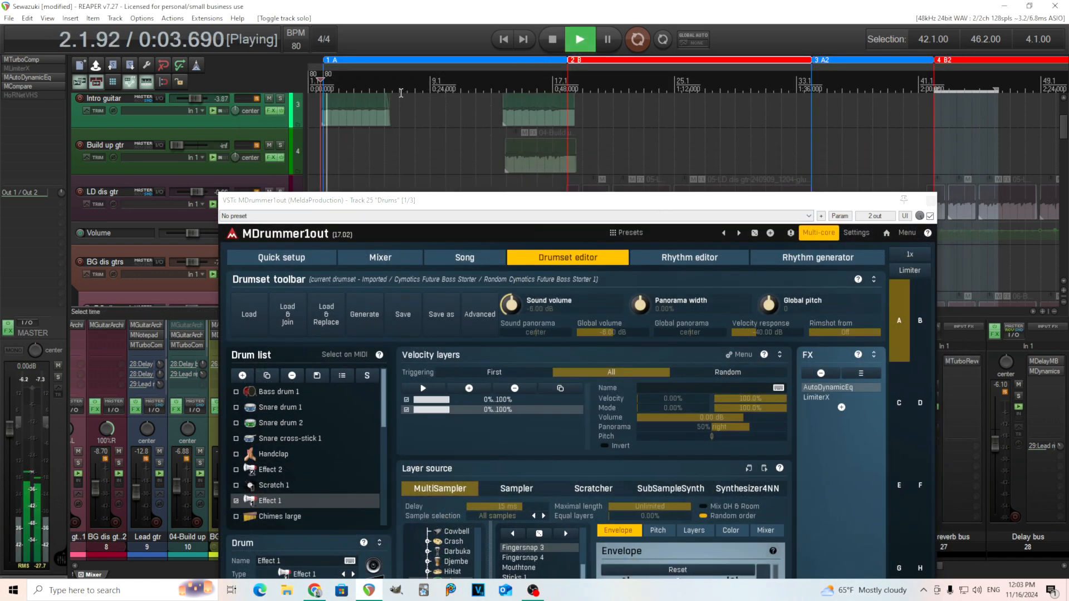
pyautogui.click(387, 88)
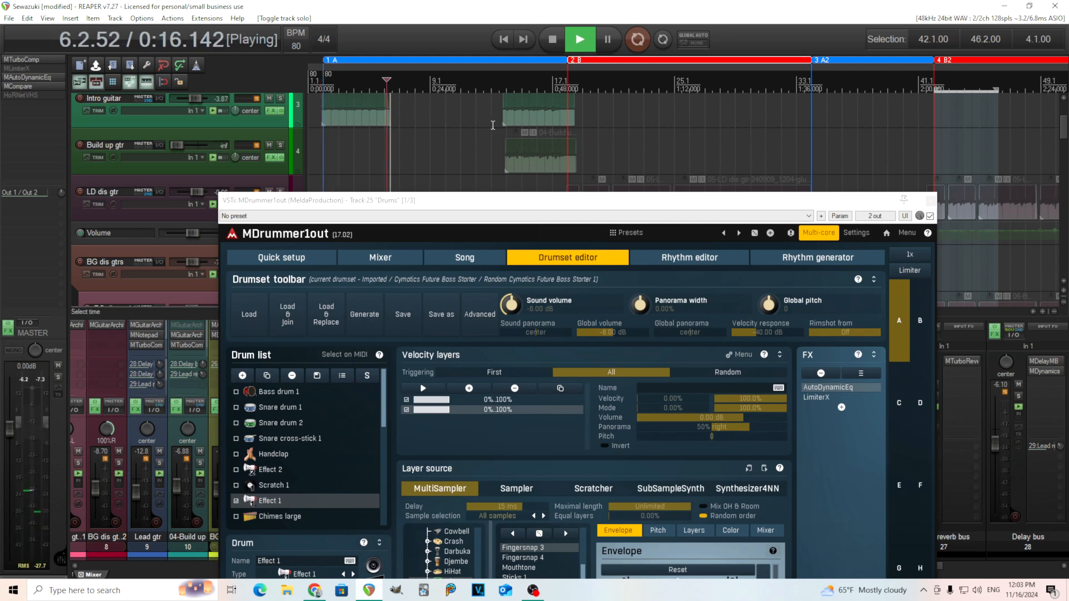
pyautogui.moveTo(528, 200); pyautogui.dragTo(480, 193)
pyautogui.click(692, 176)
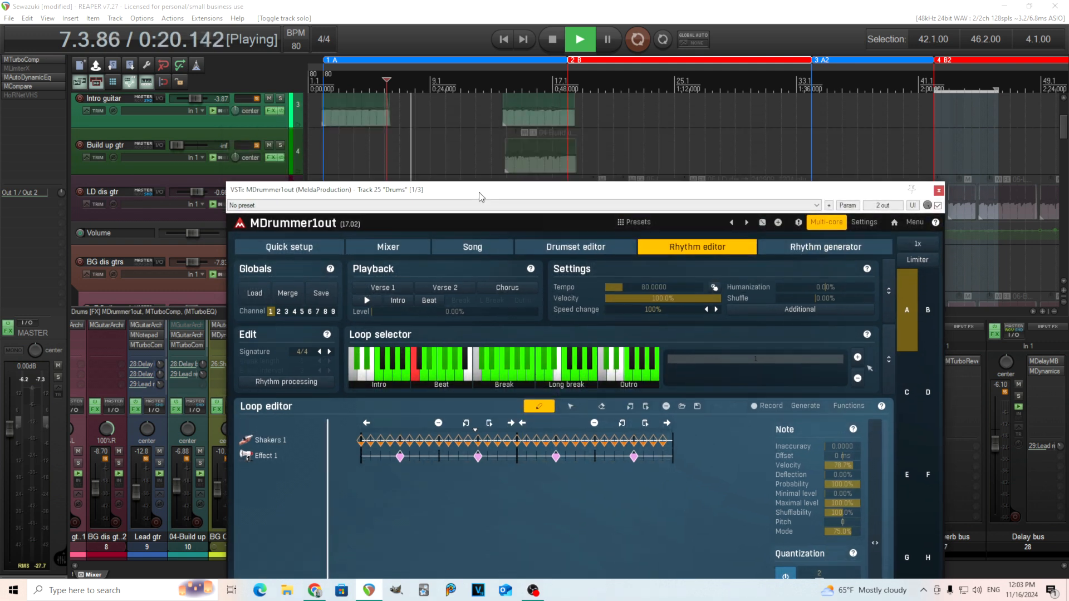
pyautogui.click(377, 88)
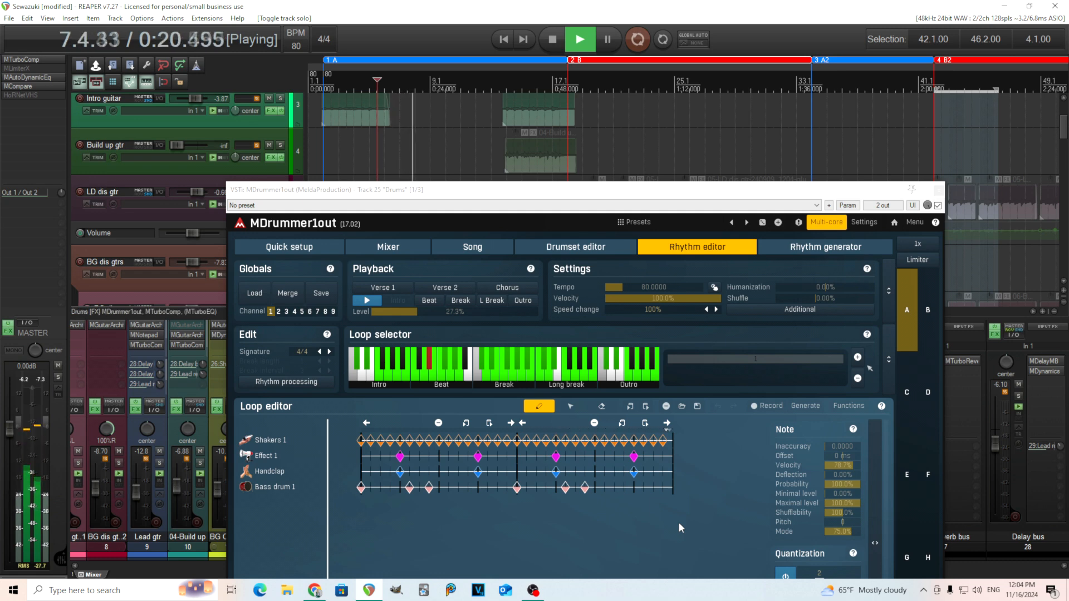
pyautogui.click(558, 42)
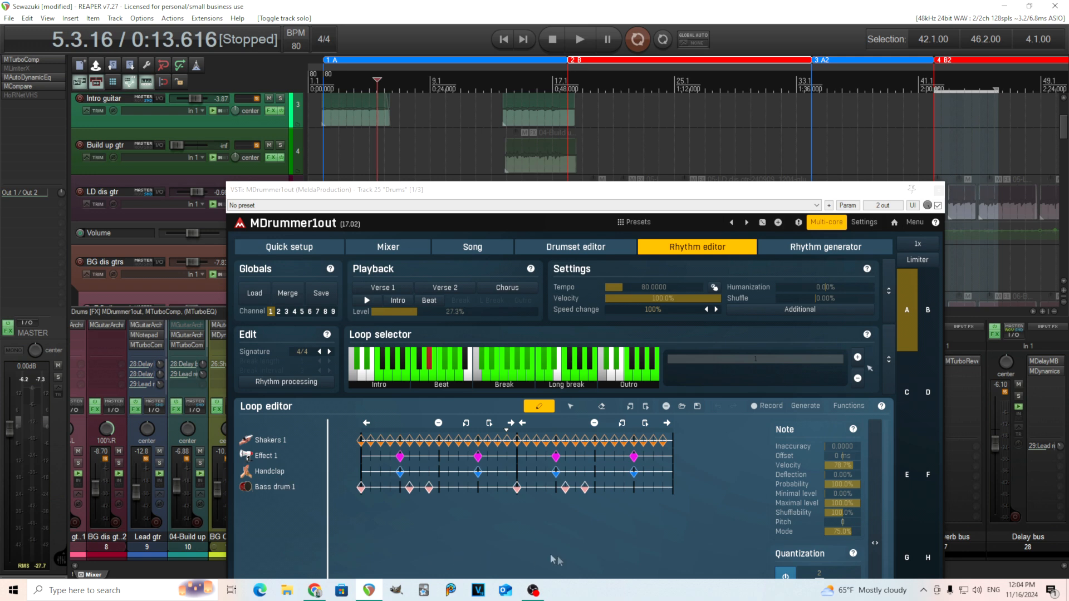
# Play the drums from about bar 8 and again from about bar 5 to examine the break and hi-hat beat loops
pyautogui.click(429, 89)
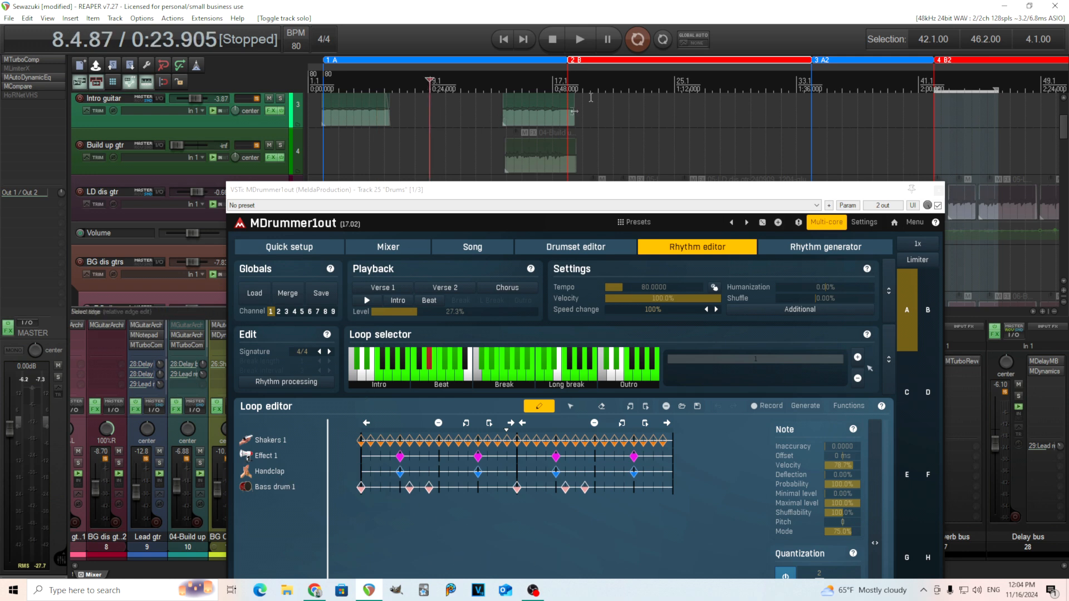
pyautogui.click(585, 45)
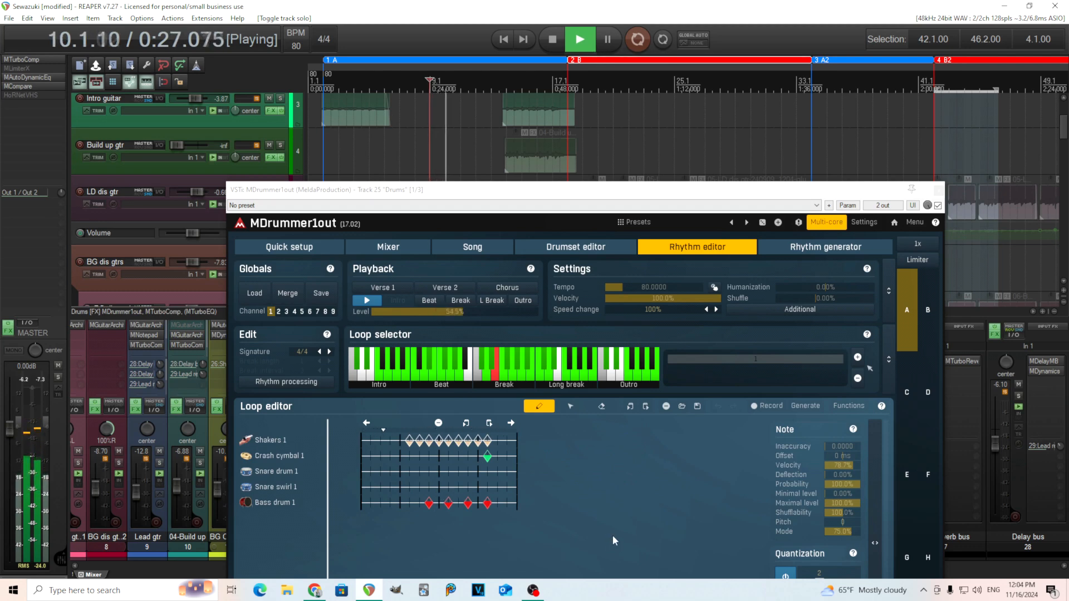
pyautogui.click(400, 88)
pyautogui.click(379, 86)
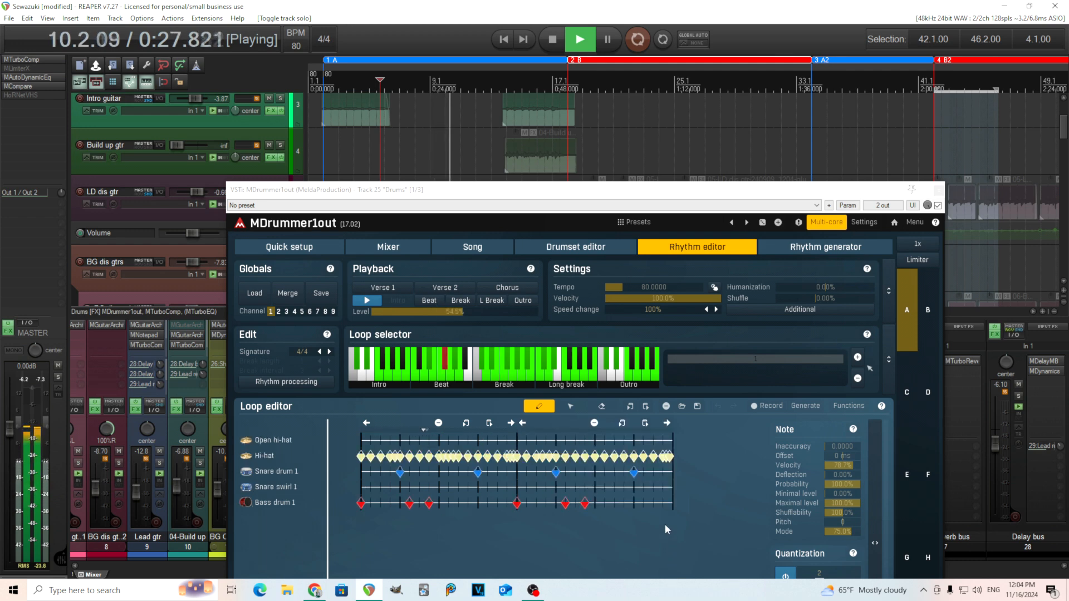
pyautogui.click(552, 40)
# Try two note lengths of the 3 quantization division on the hi-hat beat loop, and return the quantization to division 2
pyautogui.moveTo(563, 195); pyautogui.dragTo(602, 82)
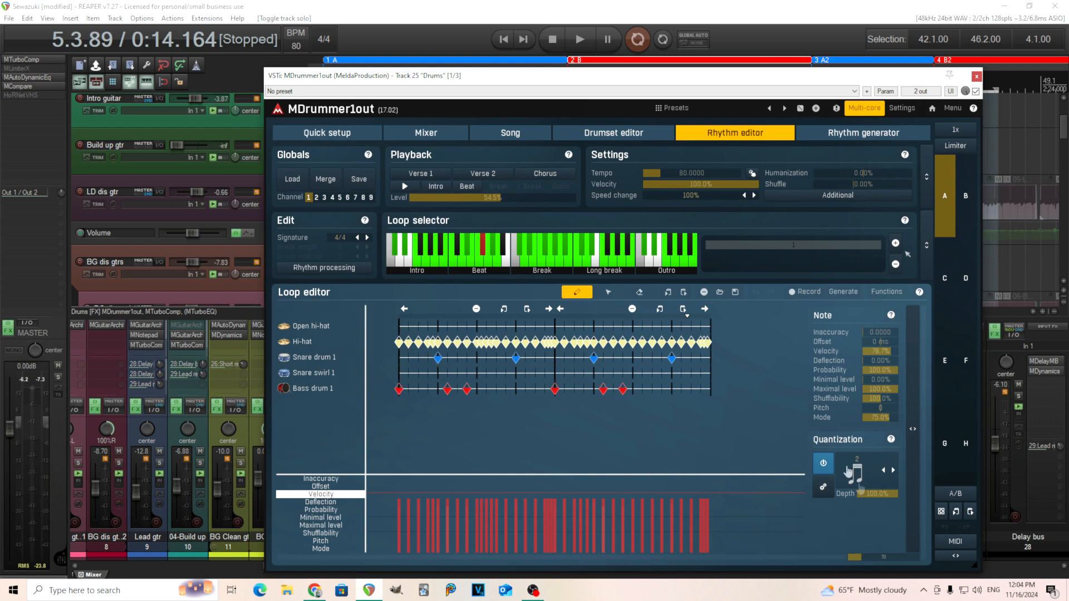
pyautogui.moveTo(867, 557); pyautogui.dragTo(867, 534)
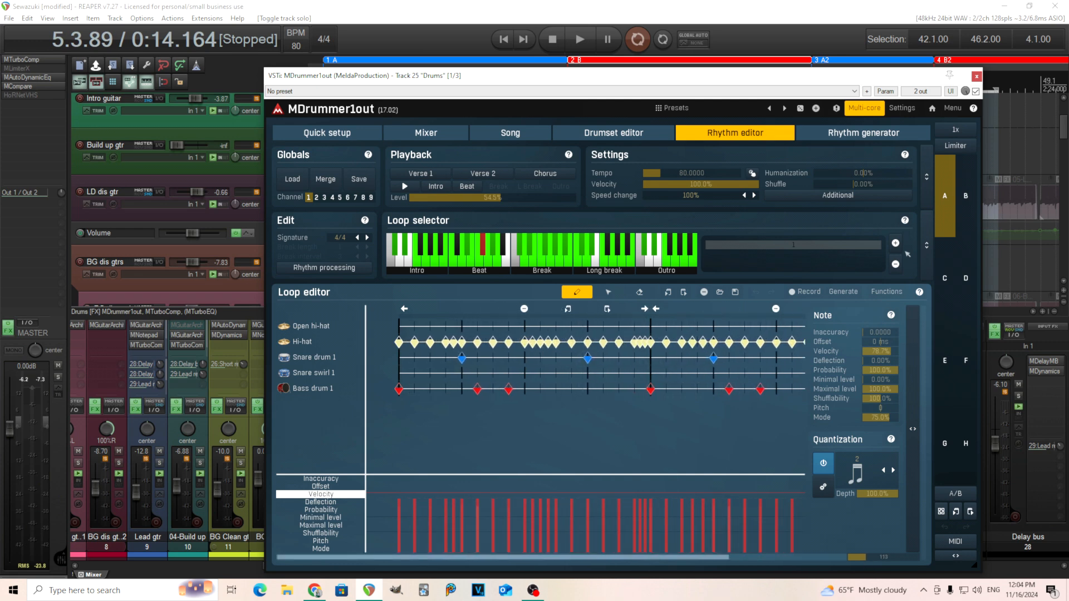
pyautogui.click(858, 477)
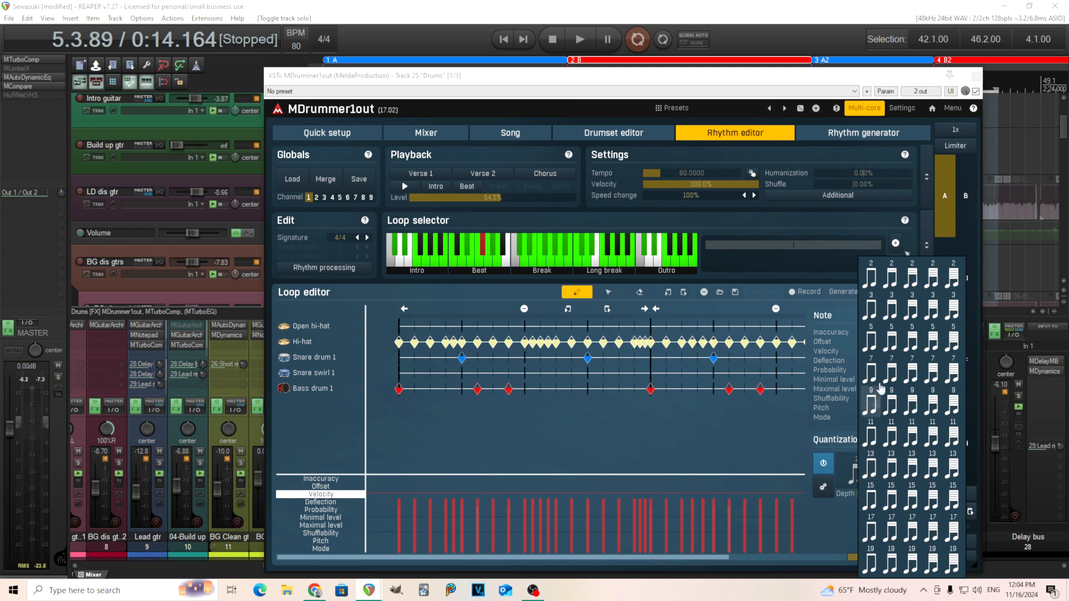
pyautogui.click(895, 323)
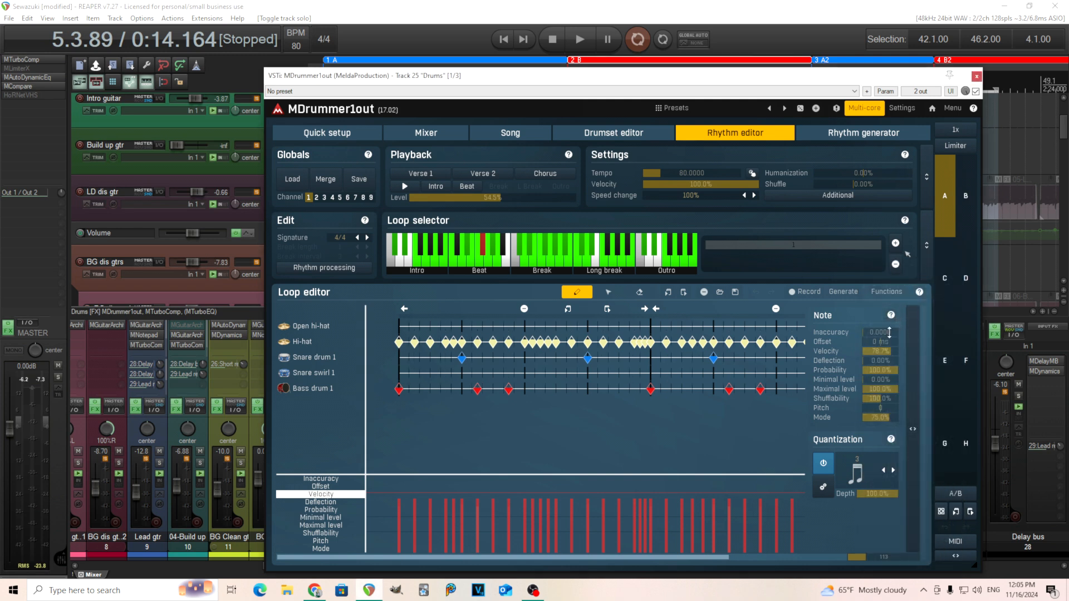
pyautogui.click(865, 472)
pyautogui.click(916, 307)
pyautogui.click(857, 476)
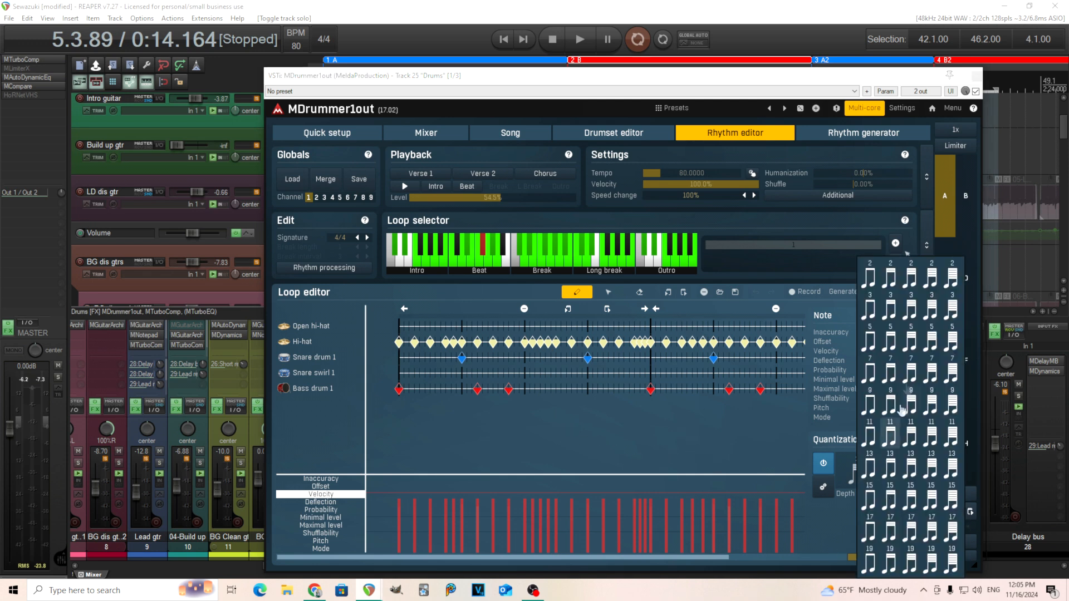
pyautogui.click(891, 281)
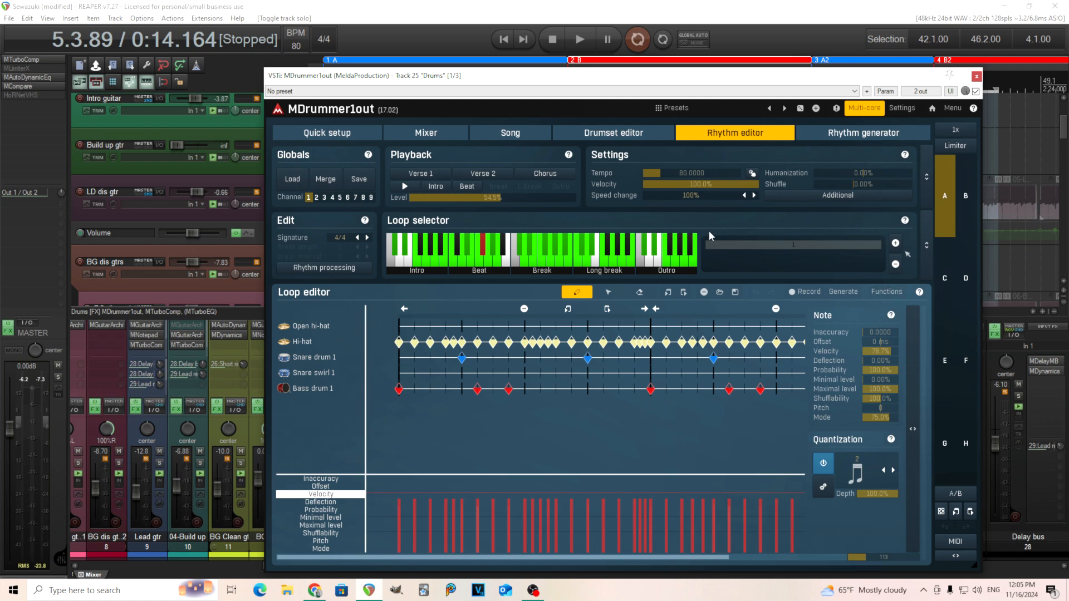
# Play section B from about bar 17 and examine its hi-hat, snare and bass drum loops in the Rhythm editor
pyautogui.click(346, 138)
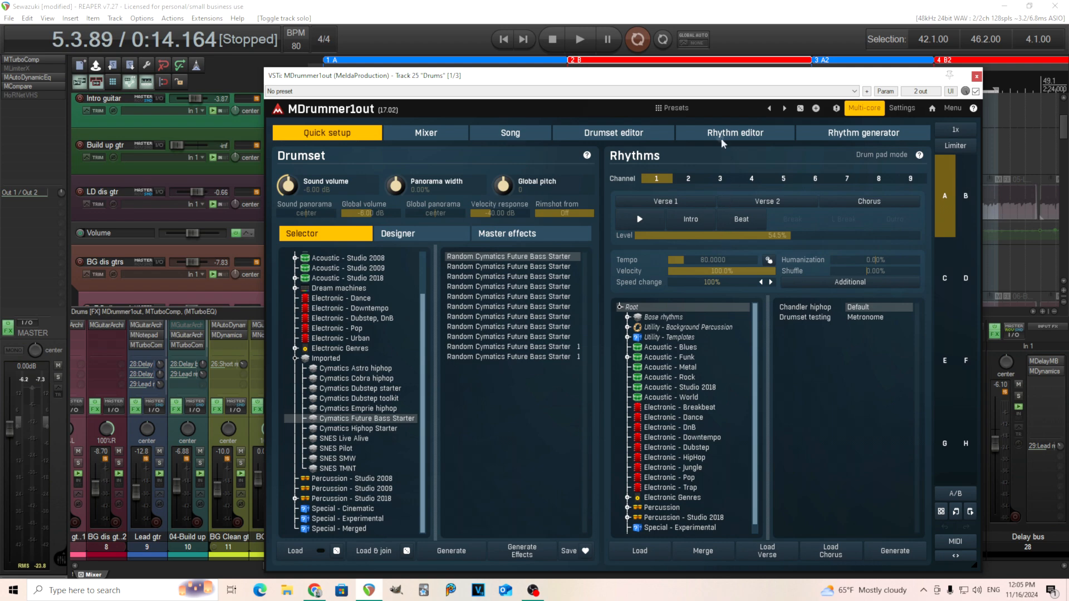
pyautogui.moveTo(700, 81); pyautogui.dragTo(681, 279)
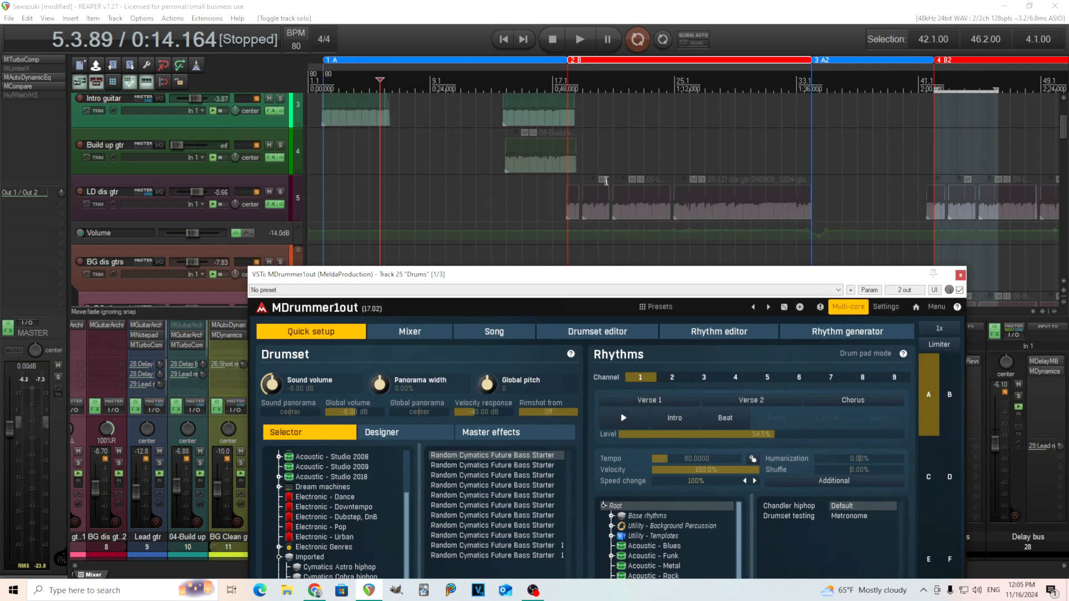
pyautogui.click(569, 82)
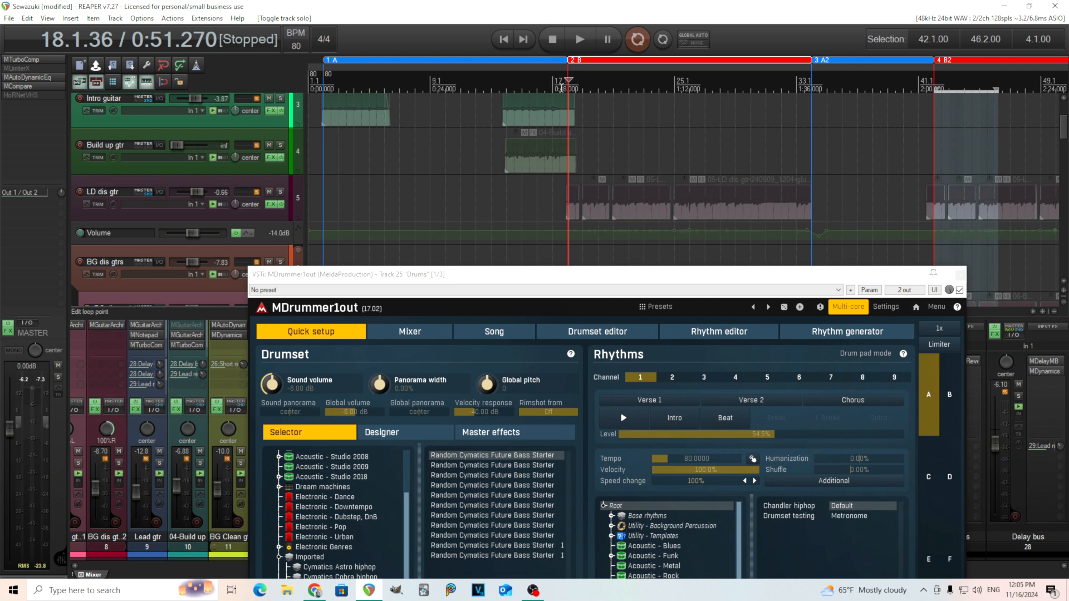
pyautogui.click(566, 82)
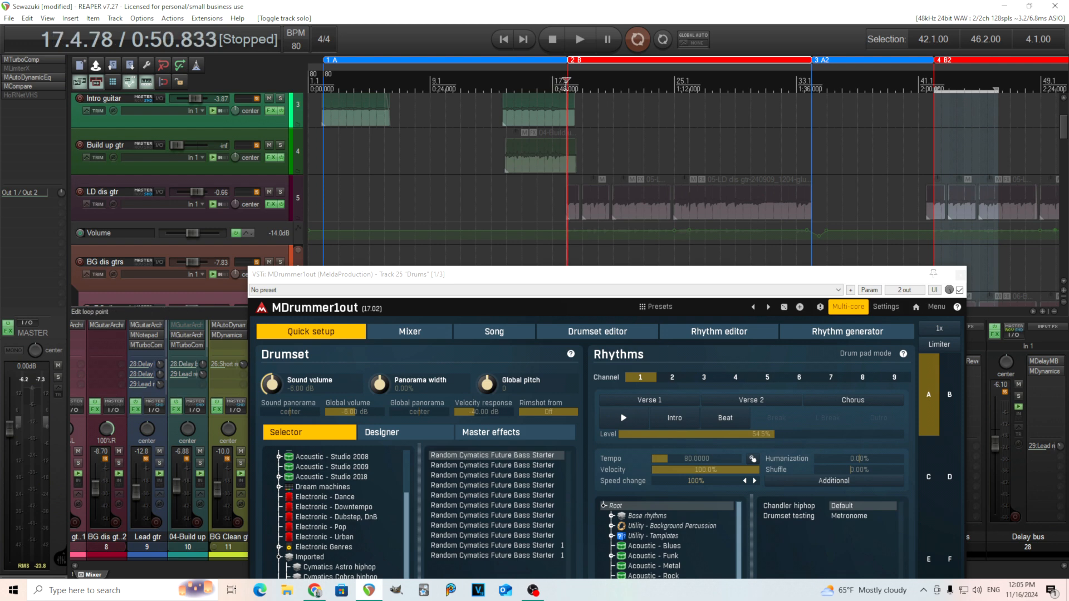
pyautogui.click(579, 40)
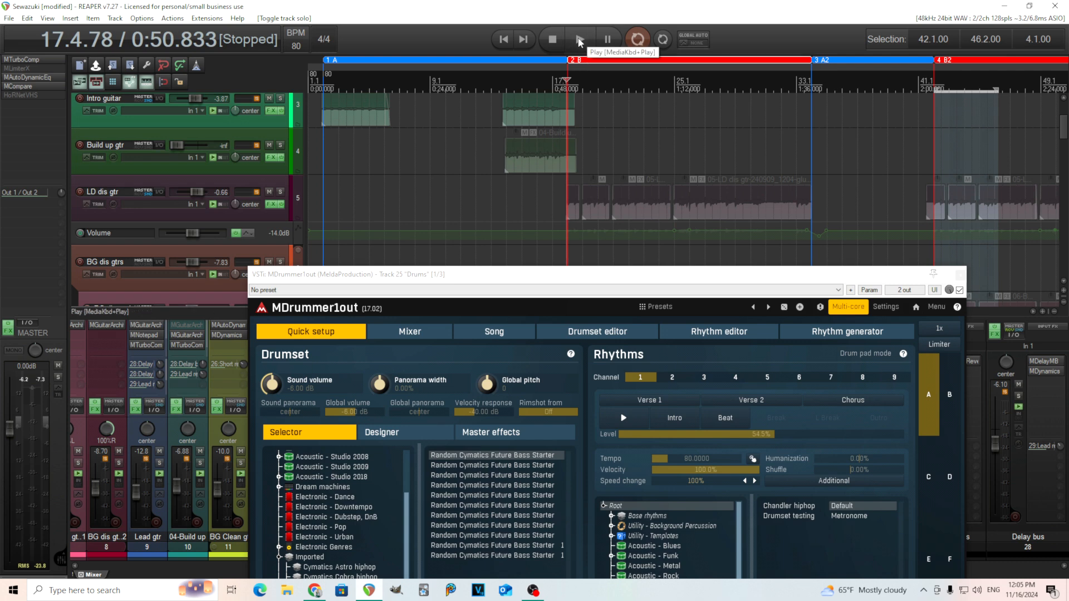
pyautogui.click(699, 337)
pyautogui.moveTo(630, 282); pyautogui.dragTo(605, 82)
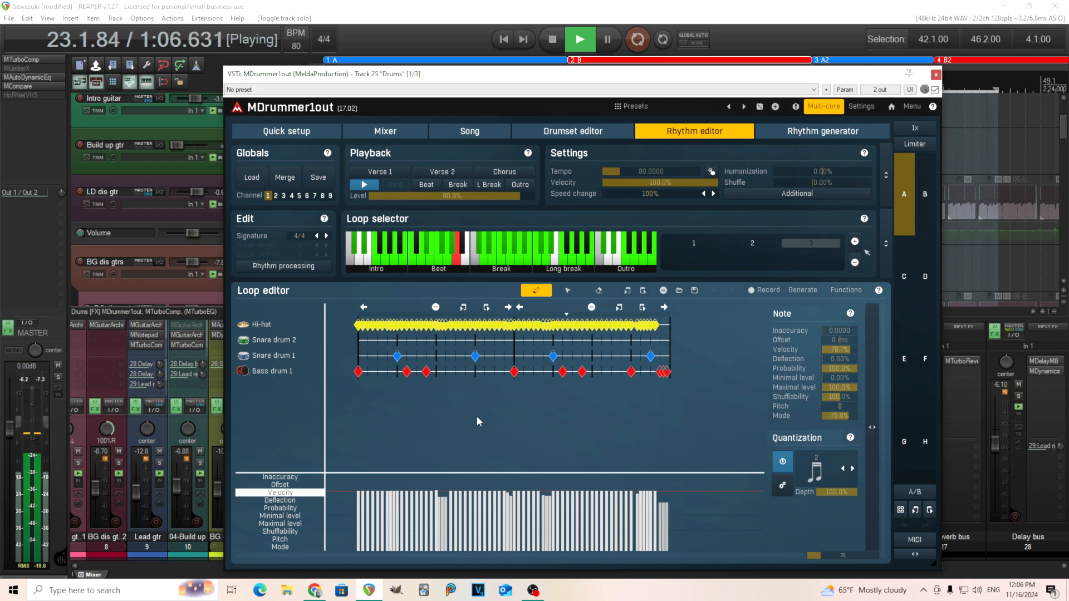
pyautogui.click(545, 42)
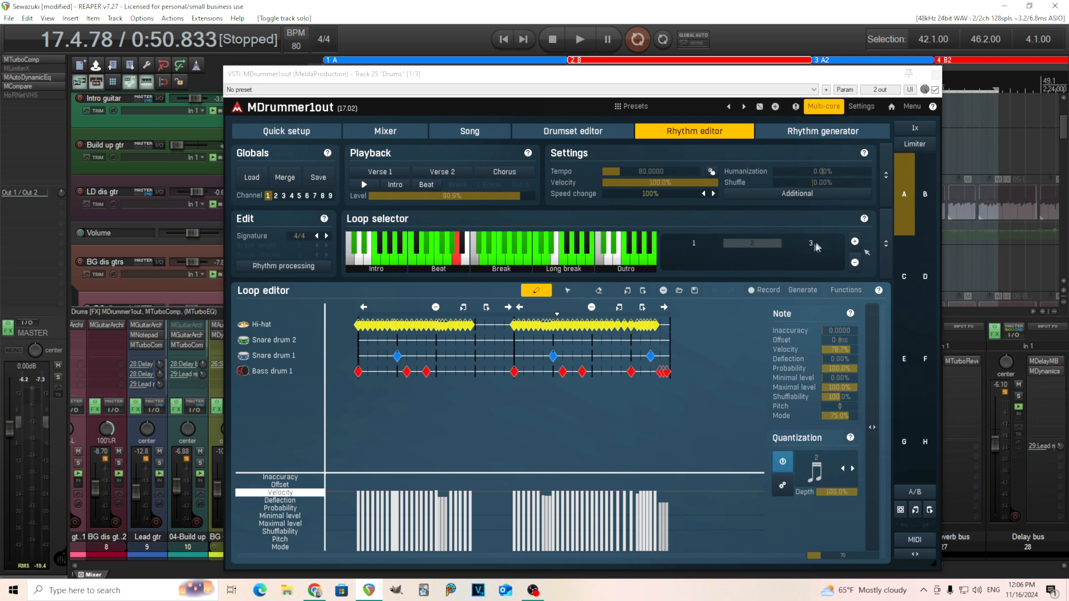
# Audition velocity variations 1, 2 and 3 of the selected beat loop one after another
pyautogui.click(693, 242)
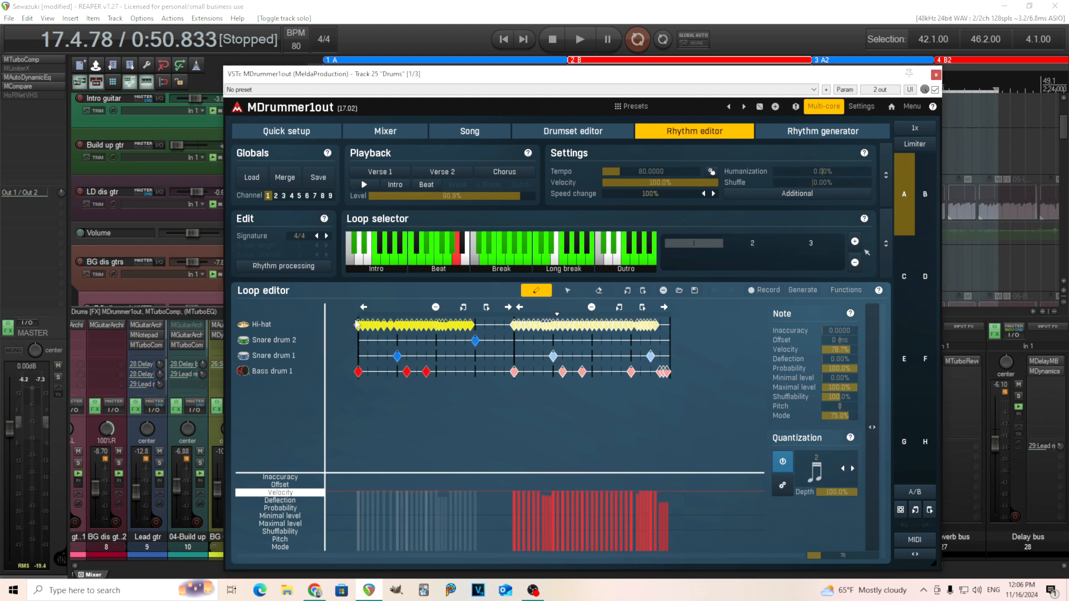
pyautogui.click(368, 186)
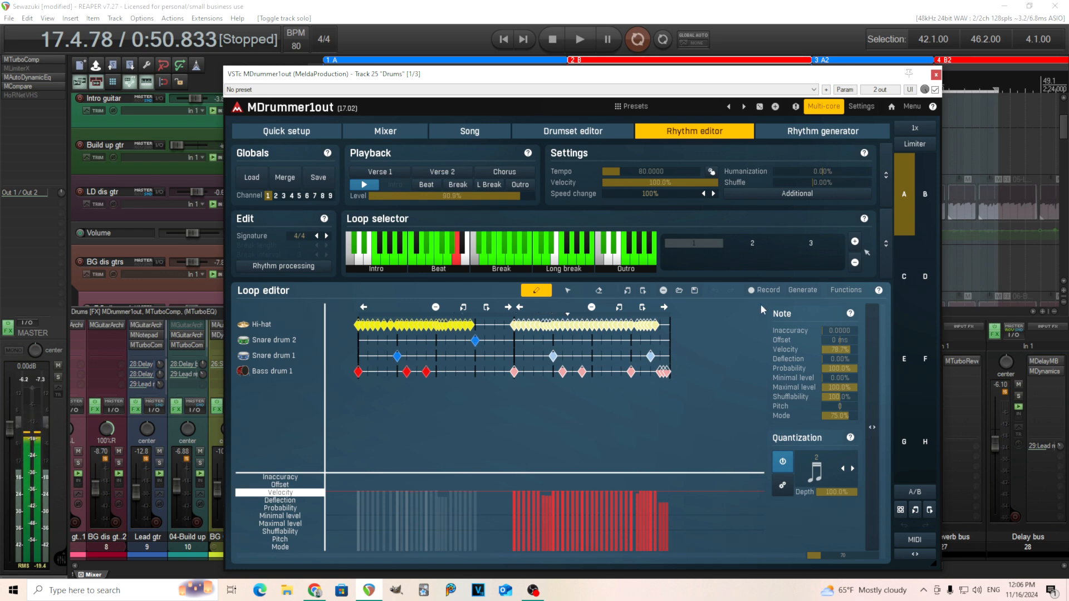
pyautogui.click(365, 185)
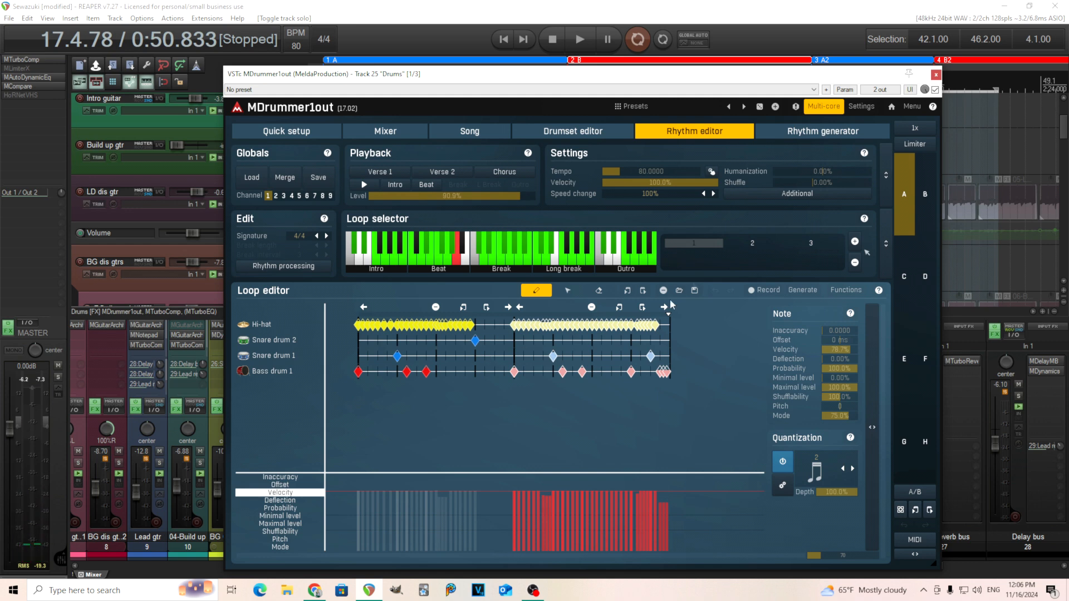
pyautogui.click(750, 243)
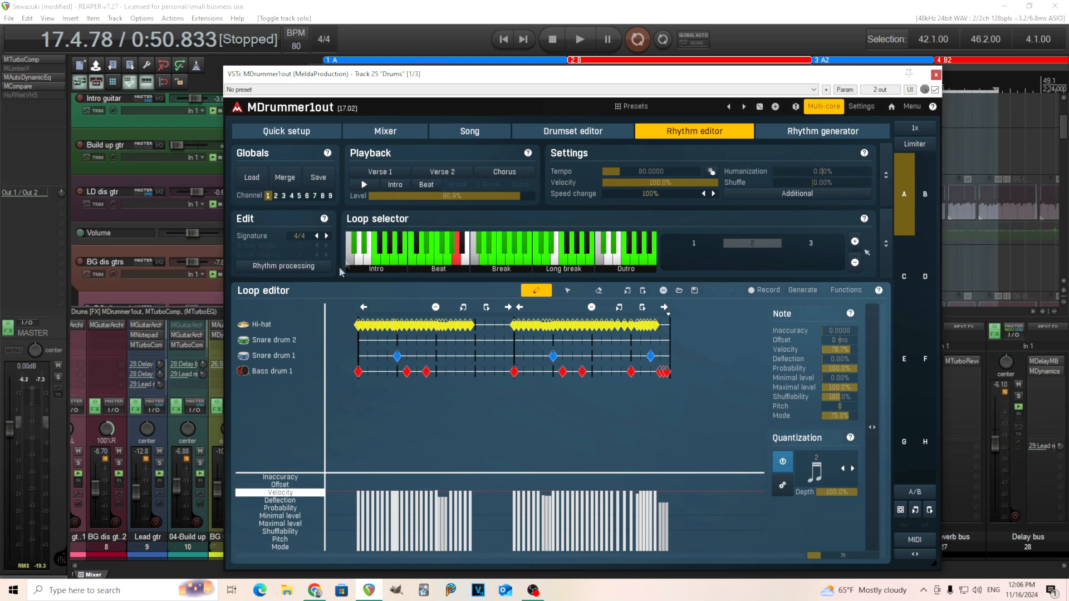
pyautogui.click(361, 186)
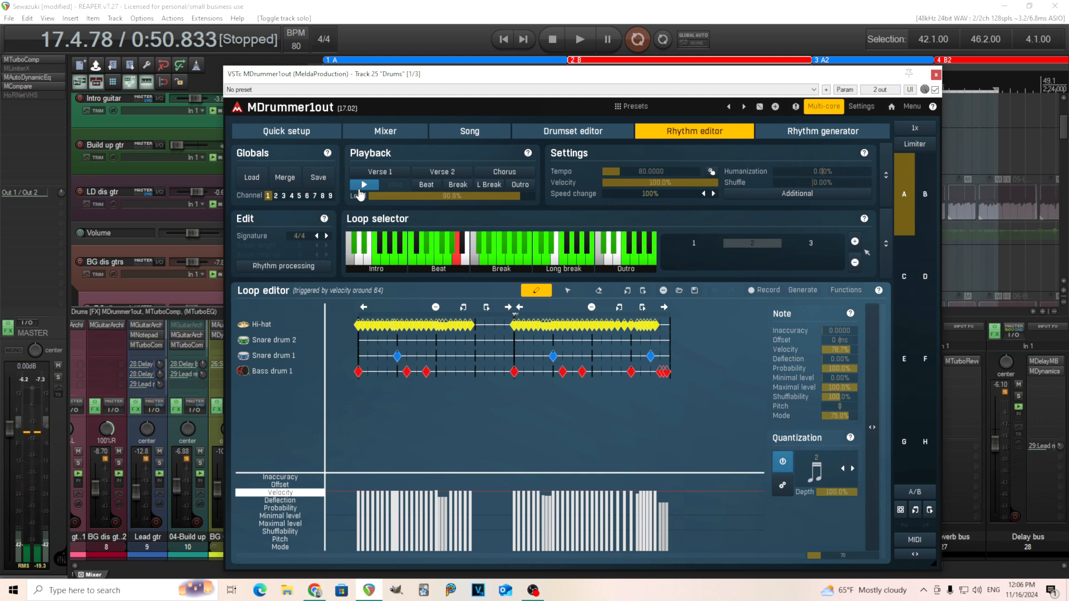
pyautogui.click(363, 186)
pyautogui.click(813, 245)
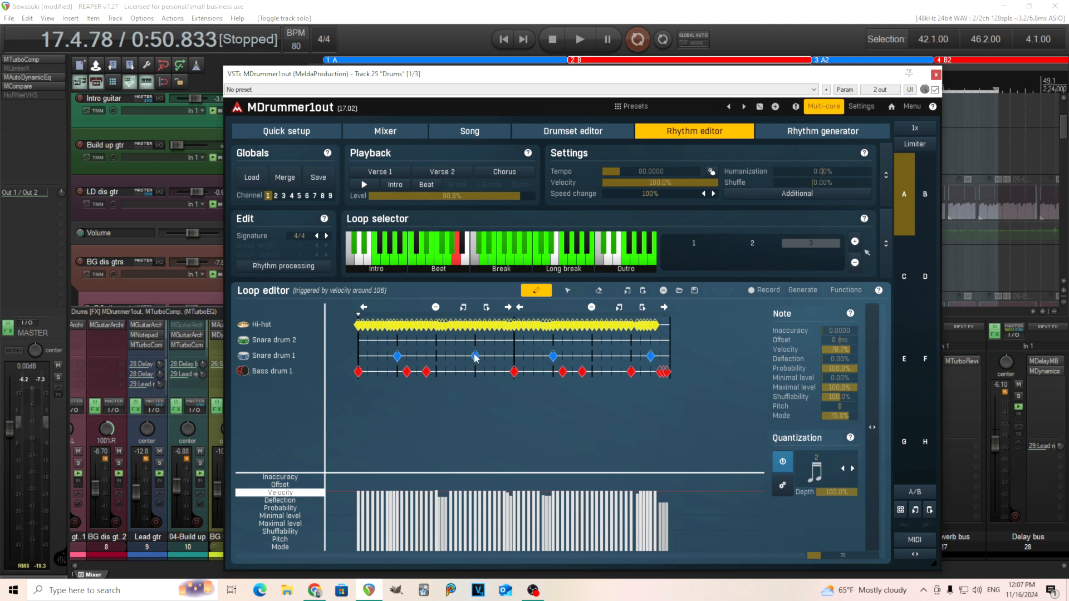
pyautogui.click(363, 185)
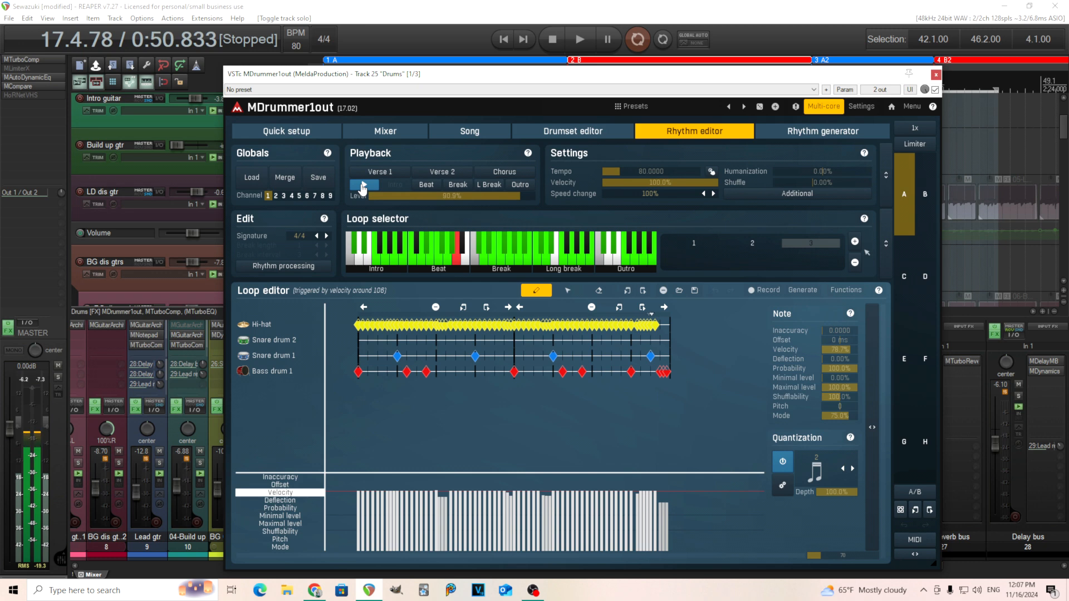
pyautogui.click(363, 186)
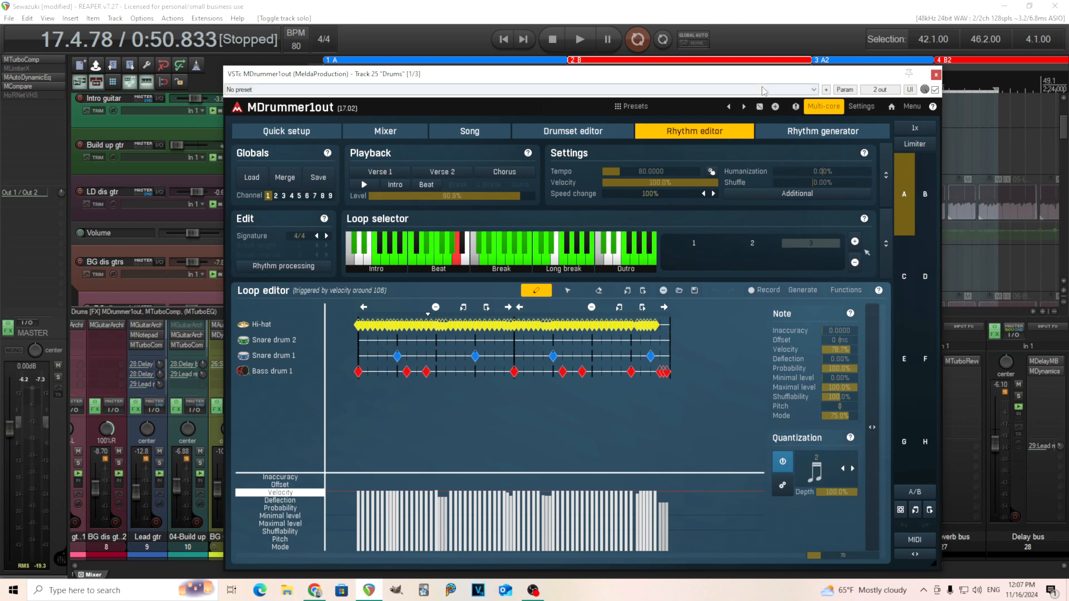
# Bring the Drums track's items into view, add an empty fourth velocity variation to the beat loop and remove it
pyautogui.moveTo(695, 75); pyautogui.dragTo(724, 322)
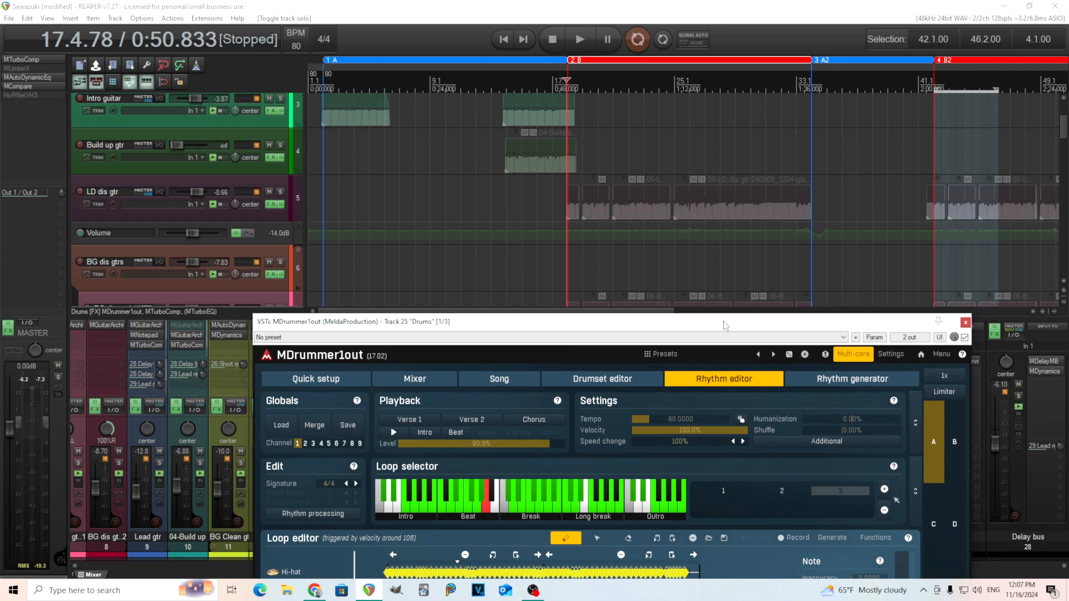
pyautogui.moveTo(1064, 132); pyautogui.dragTo(1065, 244)
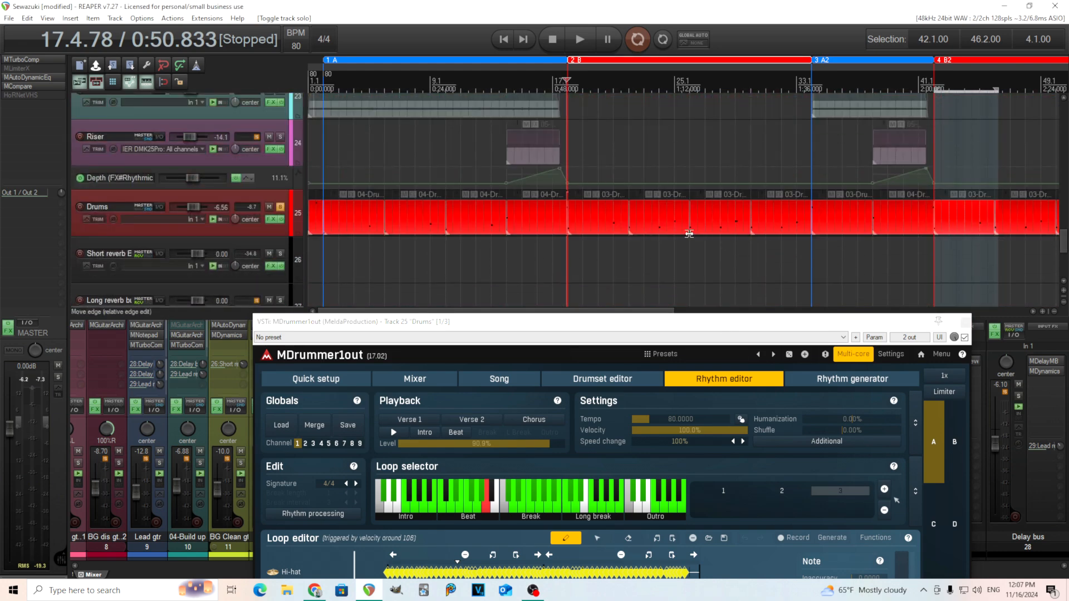
pyautogui.moveTo(654, 323); pyautogui.dragTo(663, 267)
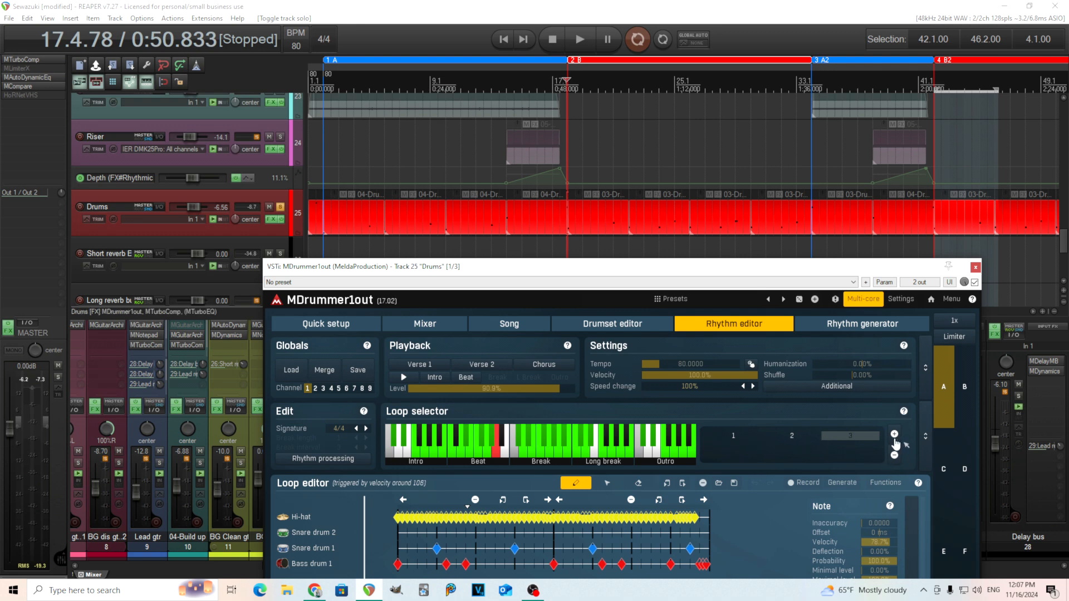
pyautogui.click(894, 434)
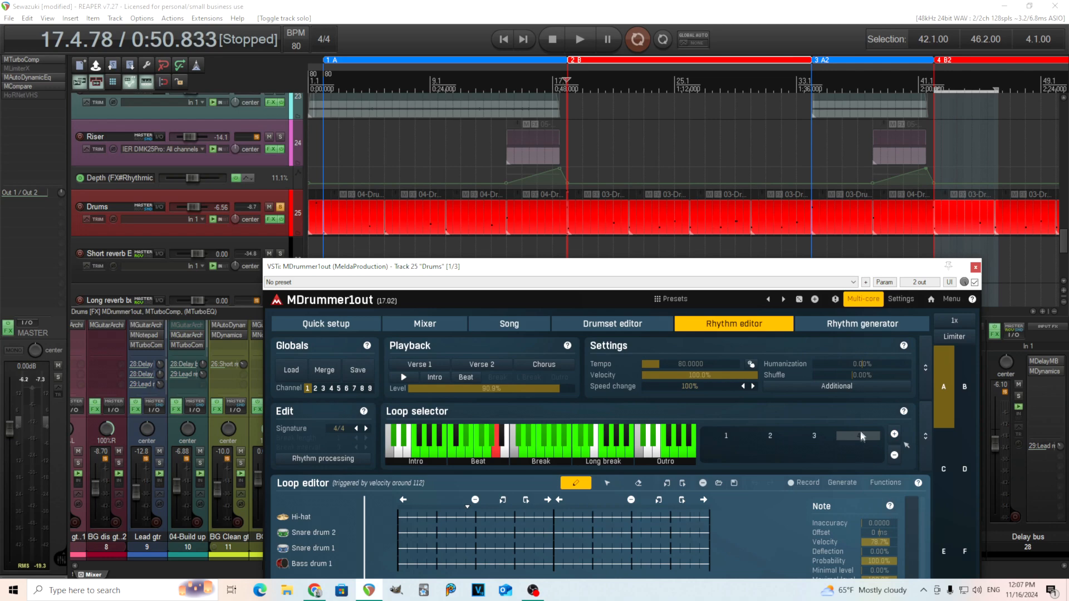
pyautogui.moveTo(646, 270); pyautogui.dragTo(627, 122)
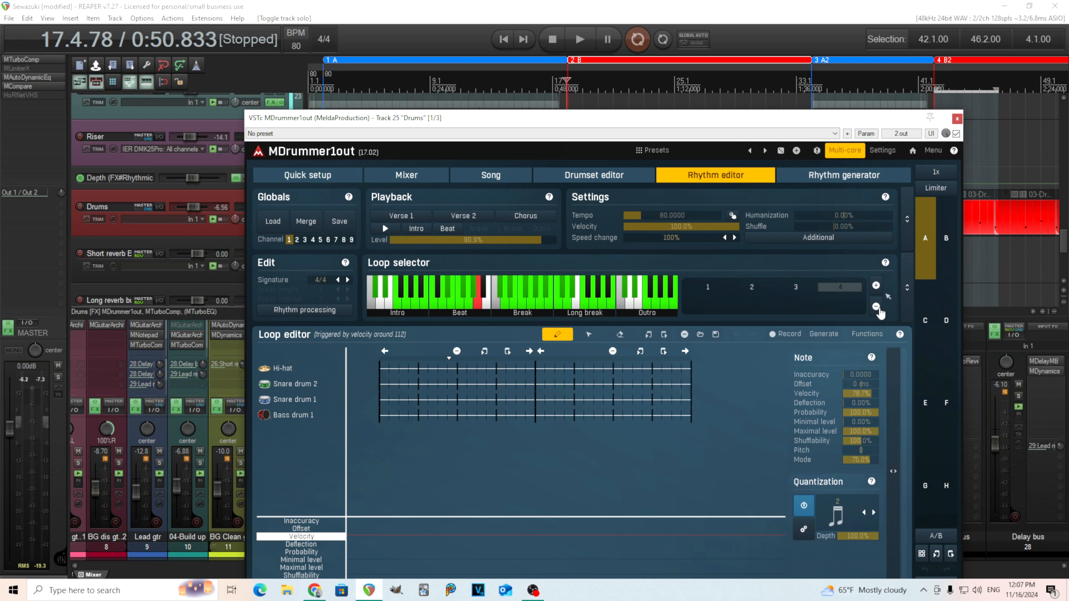
pyautogui.click(877, 308)
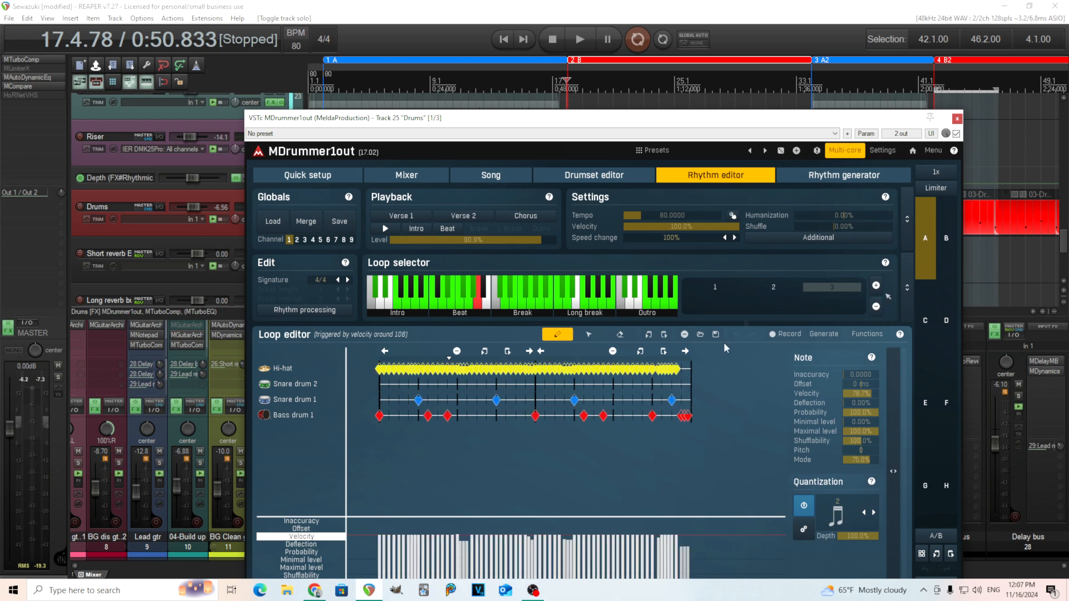
# Reopen the Drums track's MDrummer1out and inspect the Equalizer on Tom 1 in its mixer
pyautogui.click(957, 119)
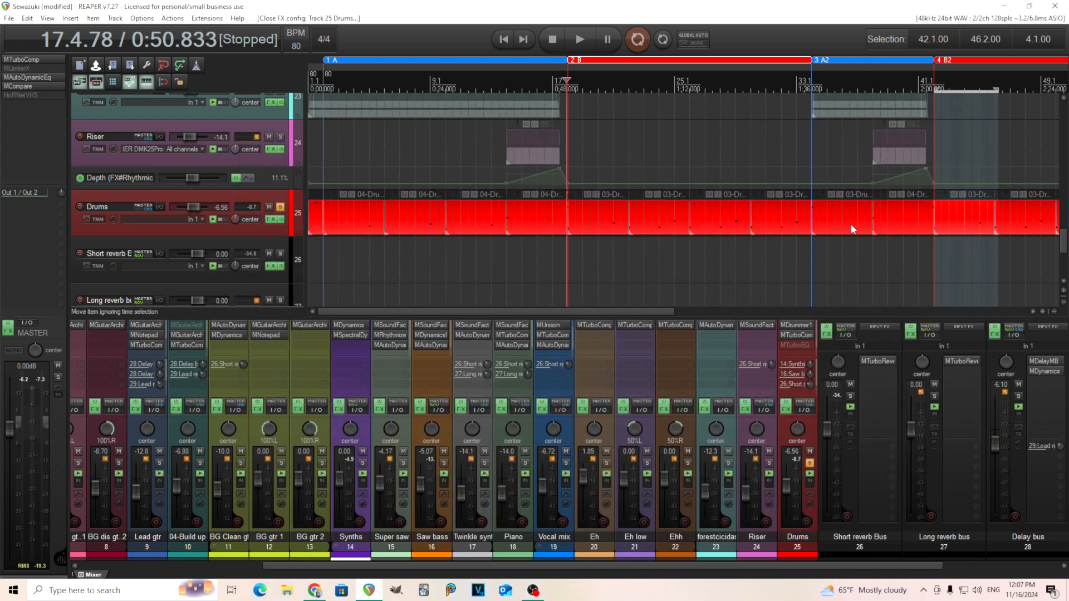
pyautogui.click(796, 325)
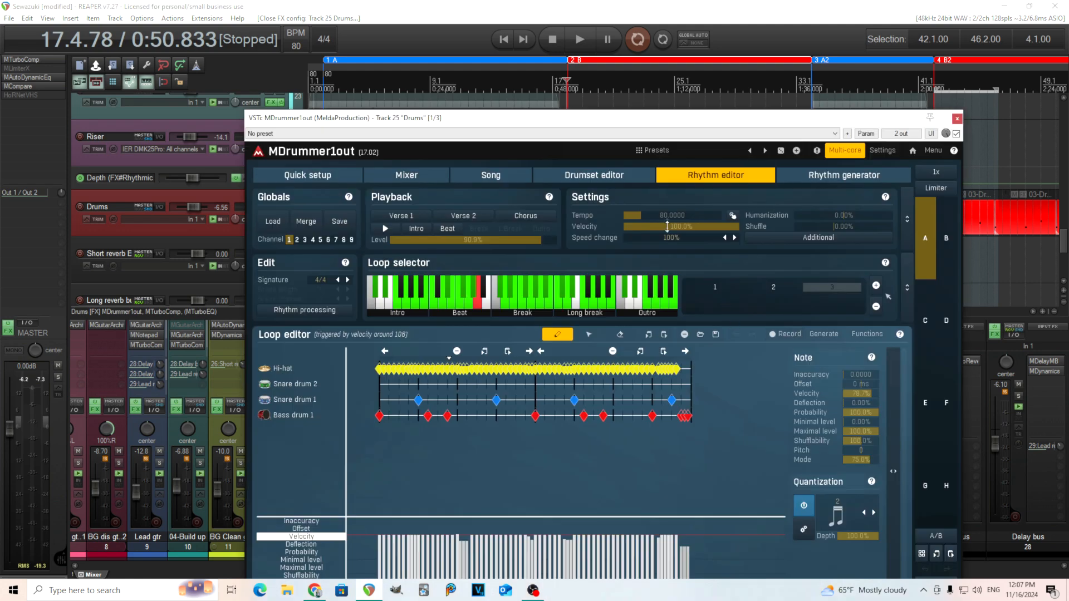
pyautogui.click(408, 177)
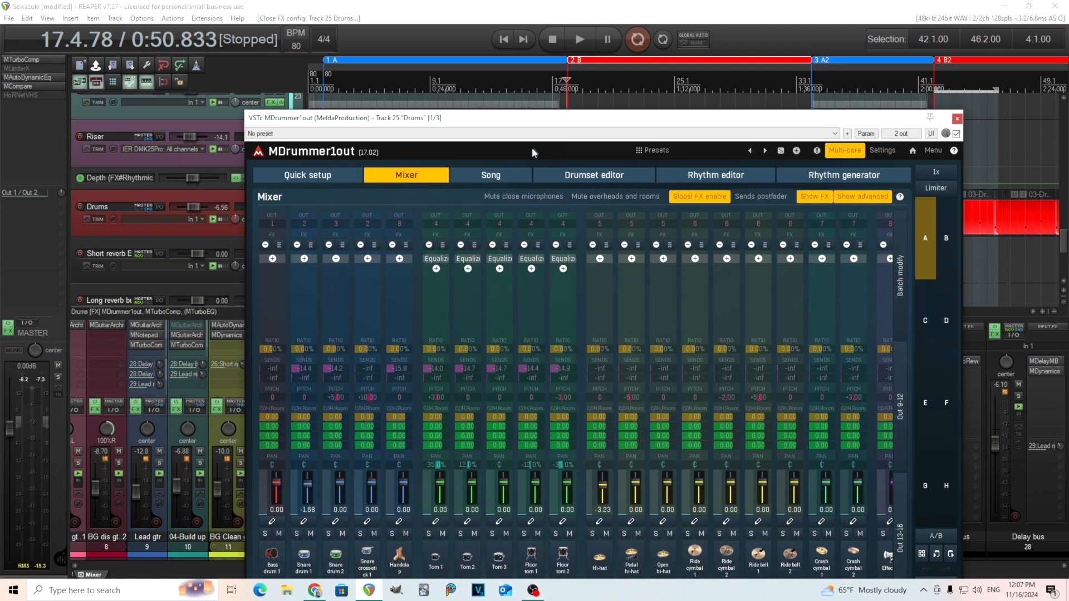
pyautogui.moveTo(528, 118); pyautogui.dragTo(511, 72)
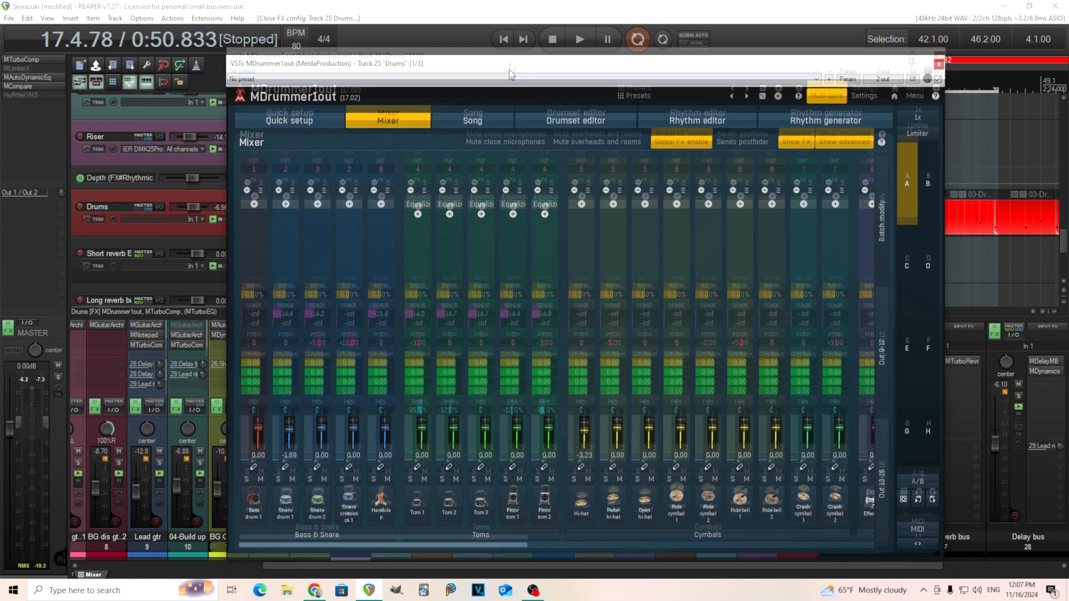
pyautogui.click(419, 190)
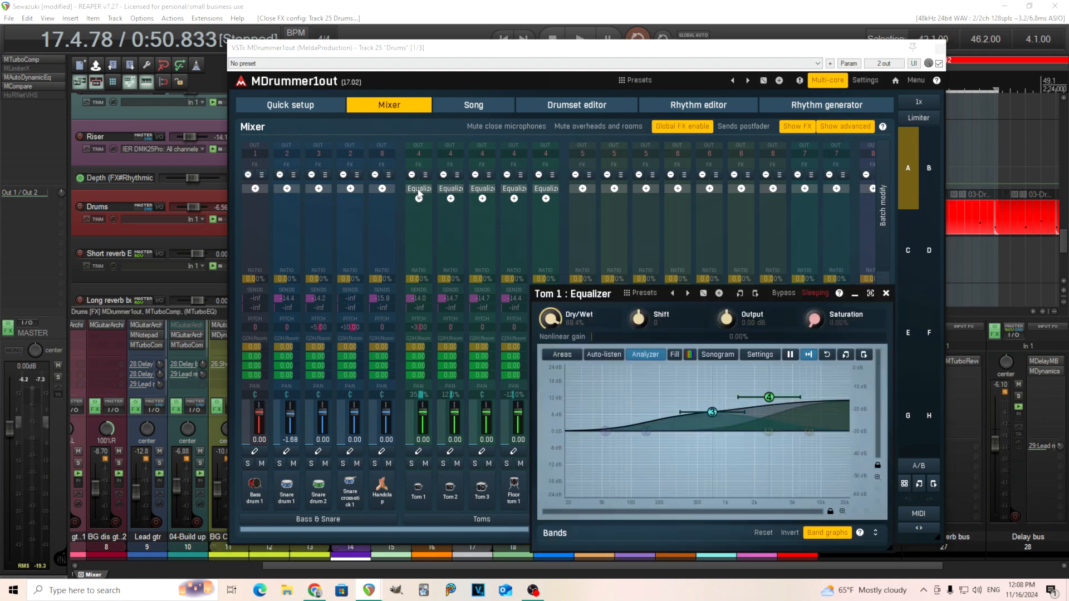
pyautogui.click(886, 294)
# Inspect the LimiterX settings on the Effect 1 percussion channel in the drum mixer
pyautogui.moveTo(509, 530); pyautogui.dragTo(712, 537)
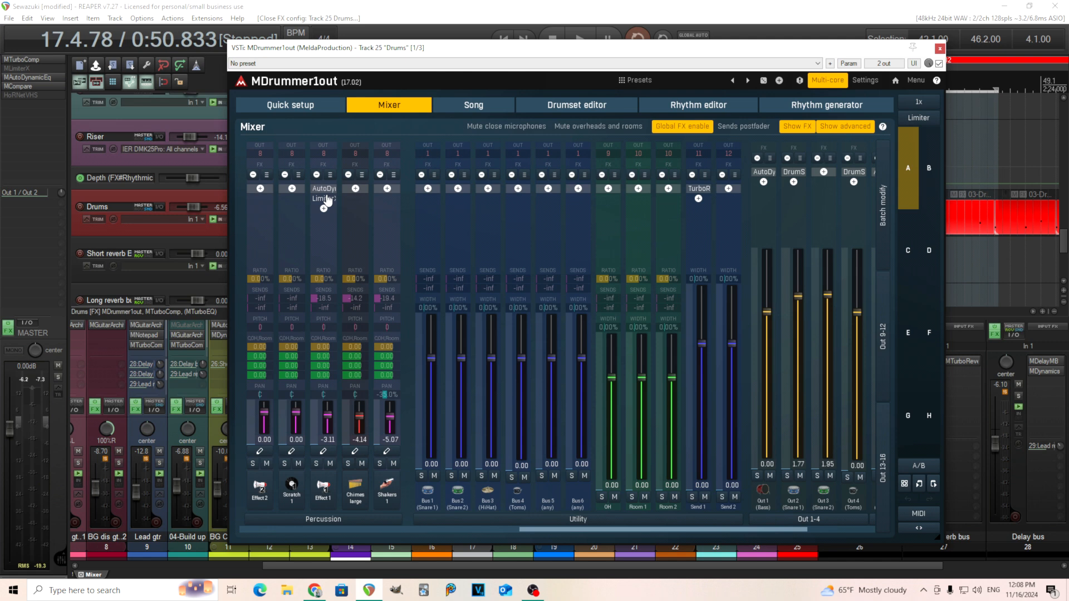
pyautogui.click(324, 202)
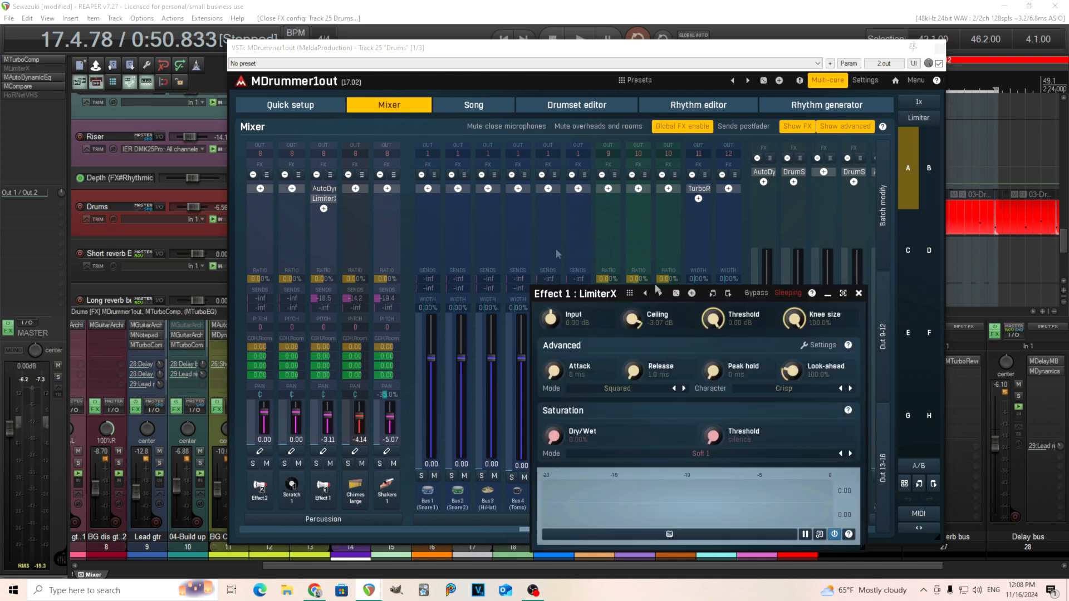
pyautogui.click(858, 294)
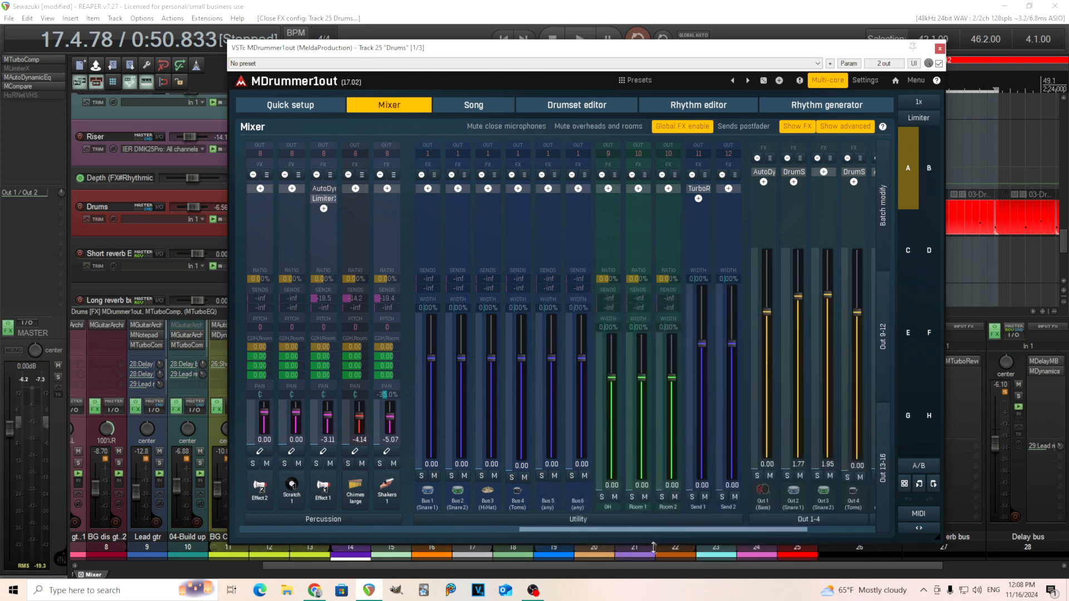
# Inspect the TurboReverb with its Percussive space device on the Send 1 channel of the drum mixer
pyautogui.moveTo(668, 530); pyautogui.dragTo(722, 501)
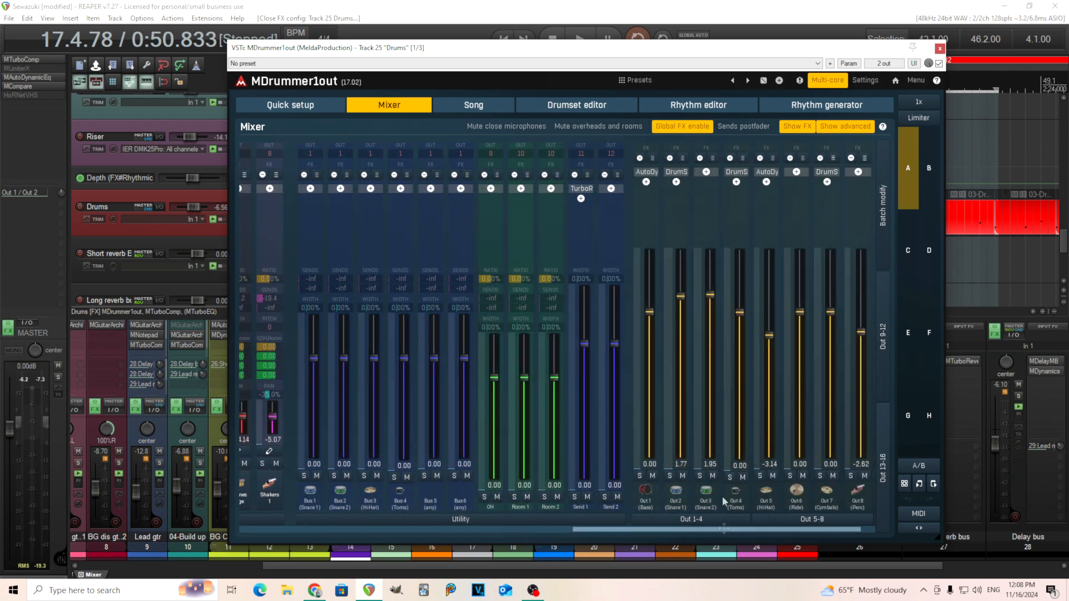
pyautogui.click(578, 188)
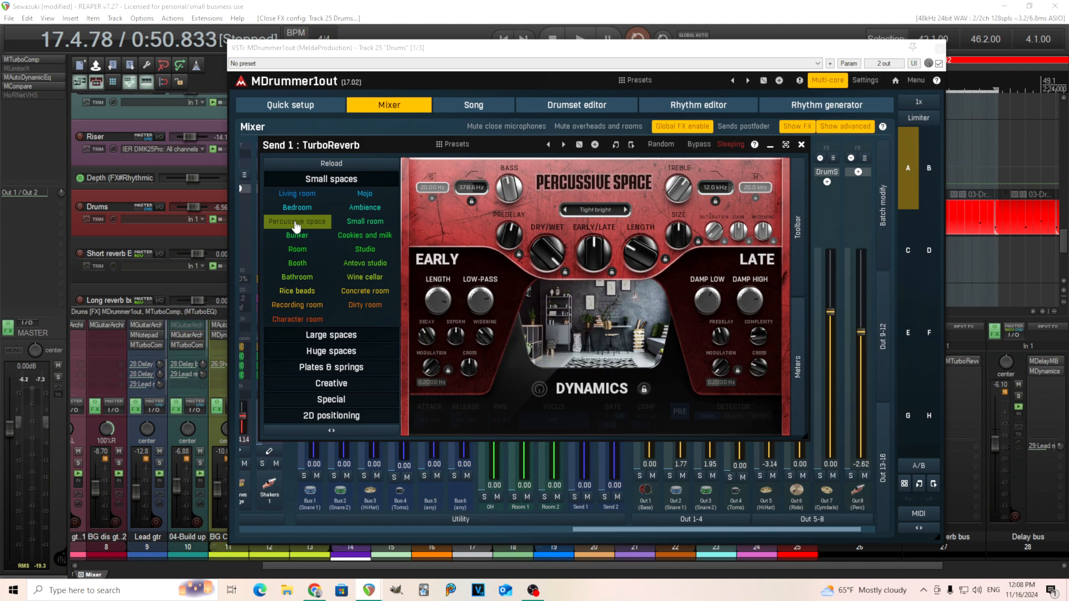
pyautogui.click(800, 146)
# Inspect the dynamic equalizer's filters and bands on the Out 1 (Bass) channel of the drum mixer
pyautogui.moveTo(702, 530); pyautogui.dragTo(715, 533)
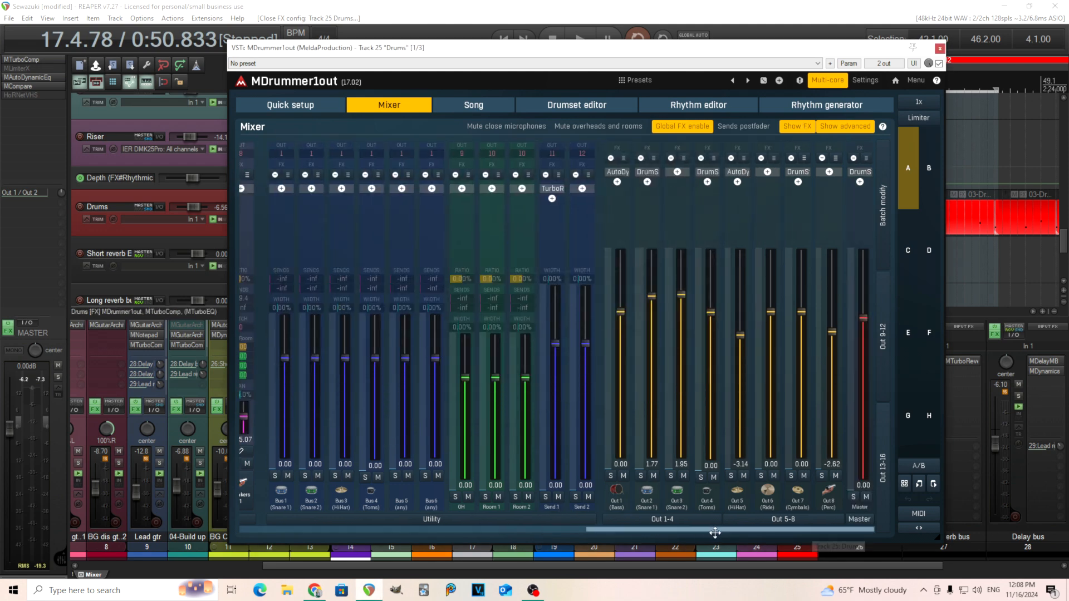
pyautogui.click(620, 175)
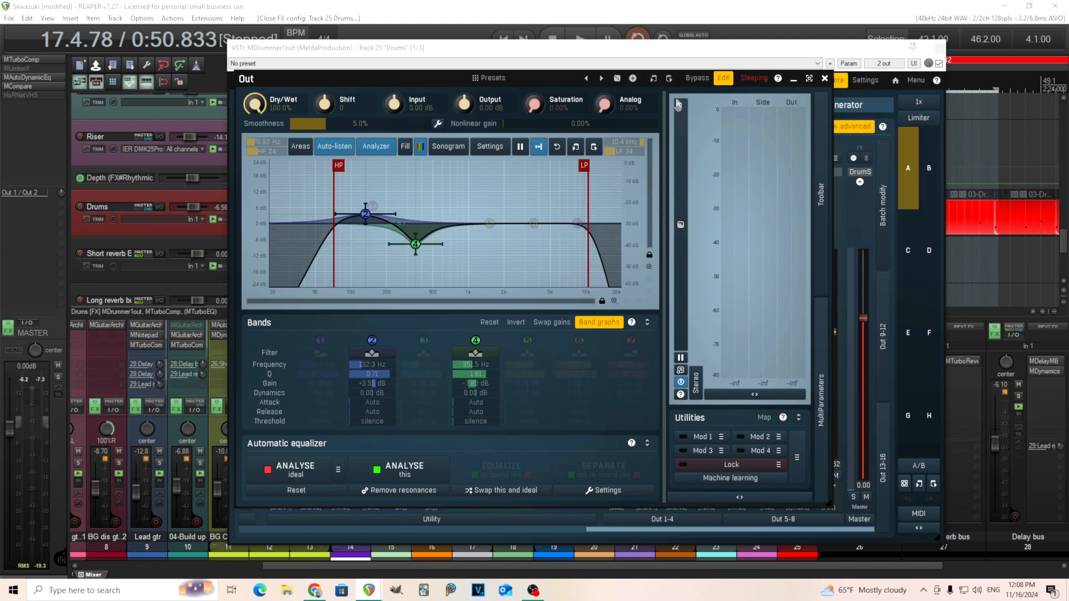
pyautogui.click(826, 78)
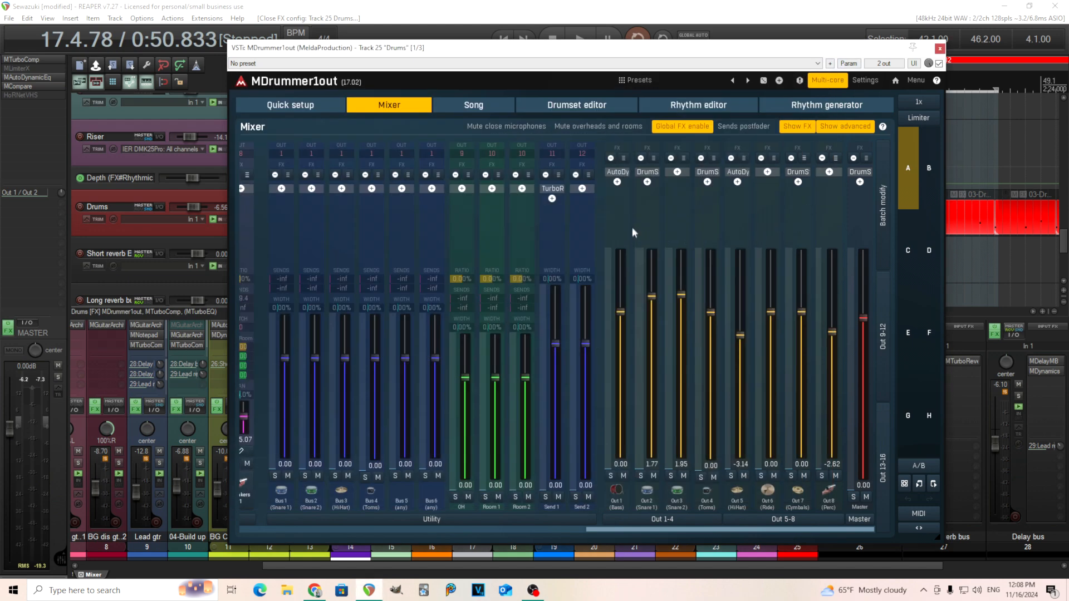
# Inspect the Snare drum DrumStrip on Out 2 and compare it bypassed and active during playback from around bar 24
pyautogui.click(646, 172)
pyautogui.moveTo(586, 57); pyautogui.dragTo(533, 139)
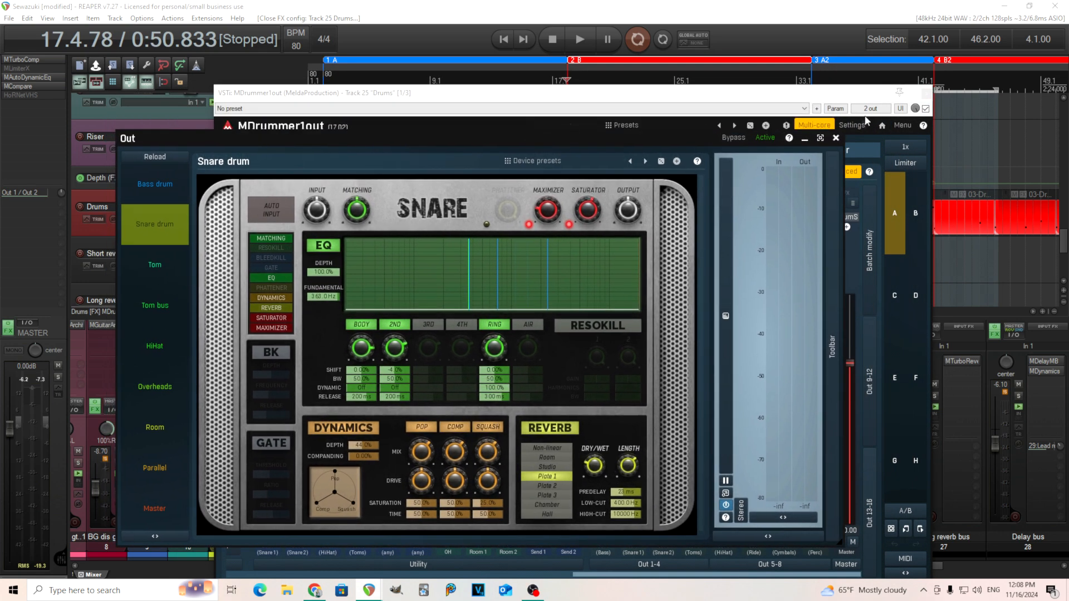
pyautogui.moveTo(851, 103); pyautogui.dragTo(860, 151)
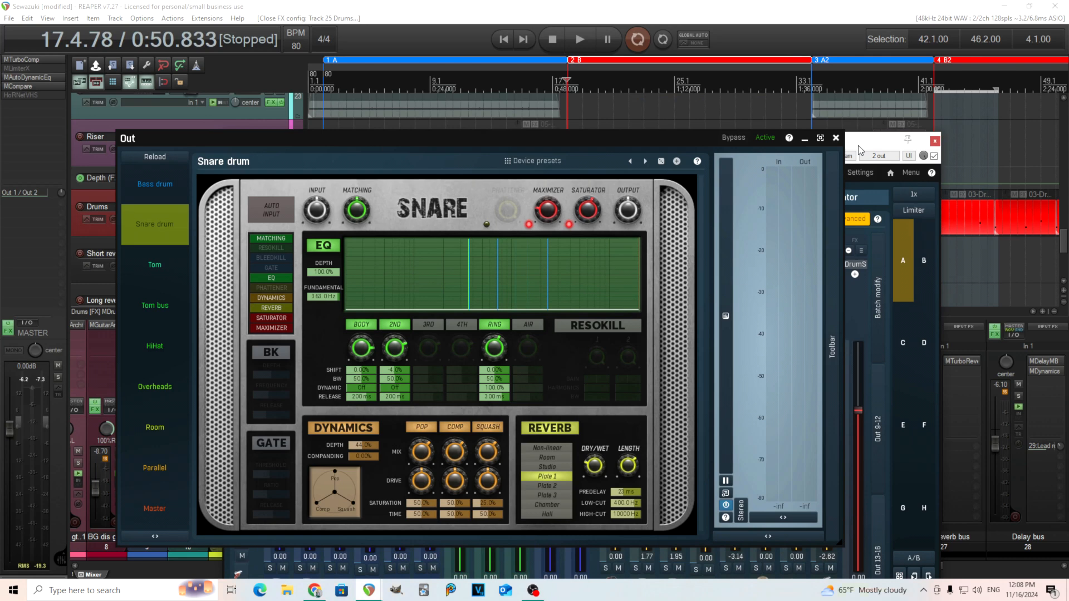
pyautogui.click(662, 82)
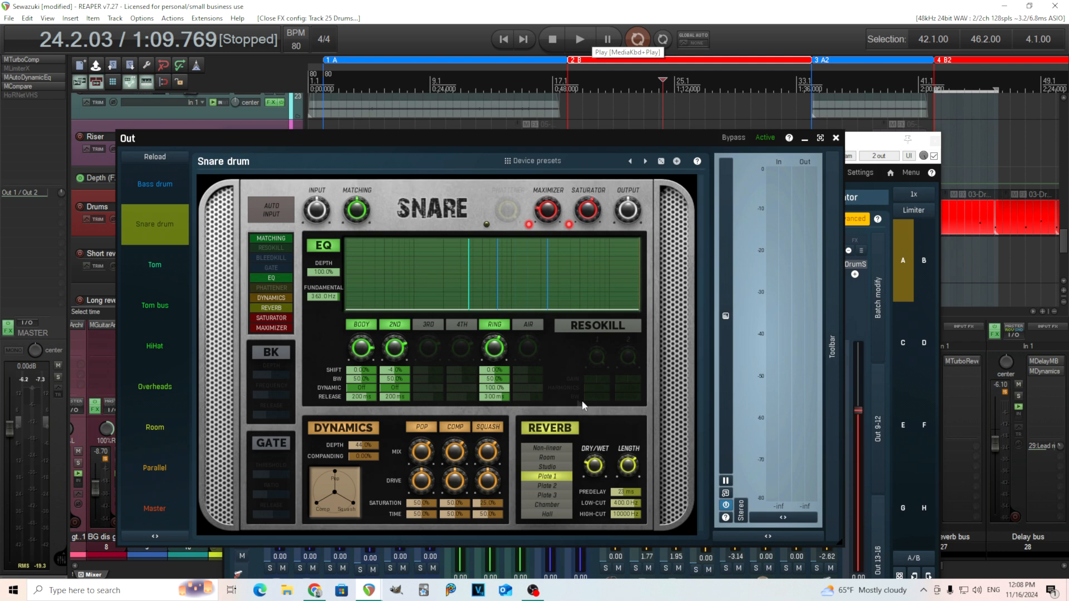
pyautogui.click(573, 40)
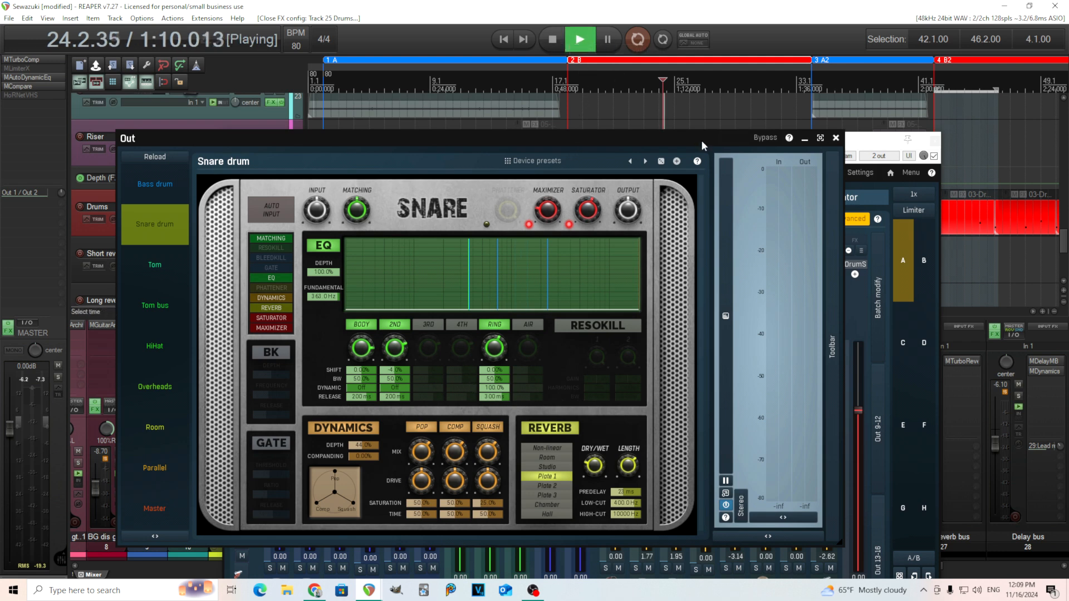
pyautogui.click(764, 139)
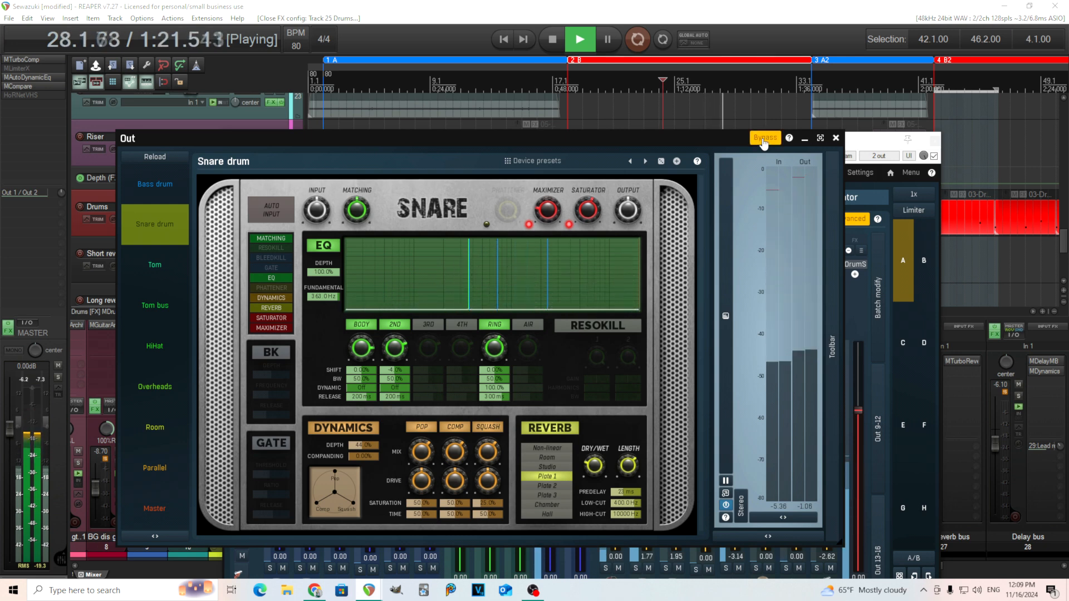
pyautogui.click(764, 139)
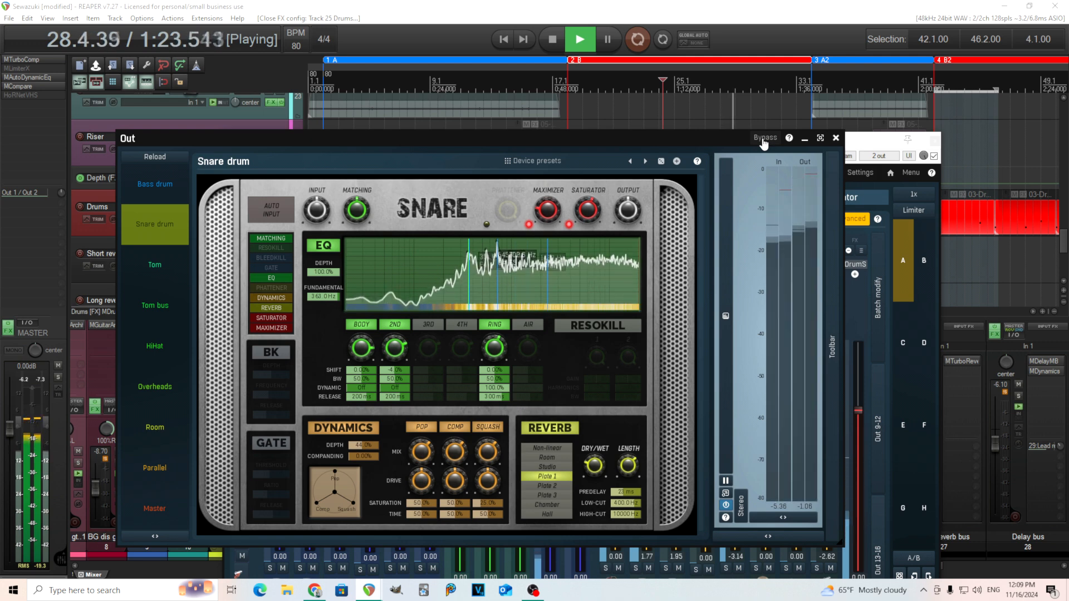
pyautogui.click(552, 44)
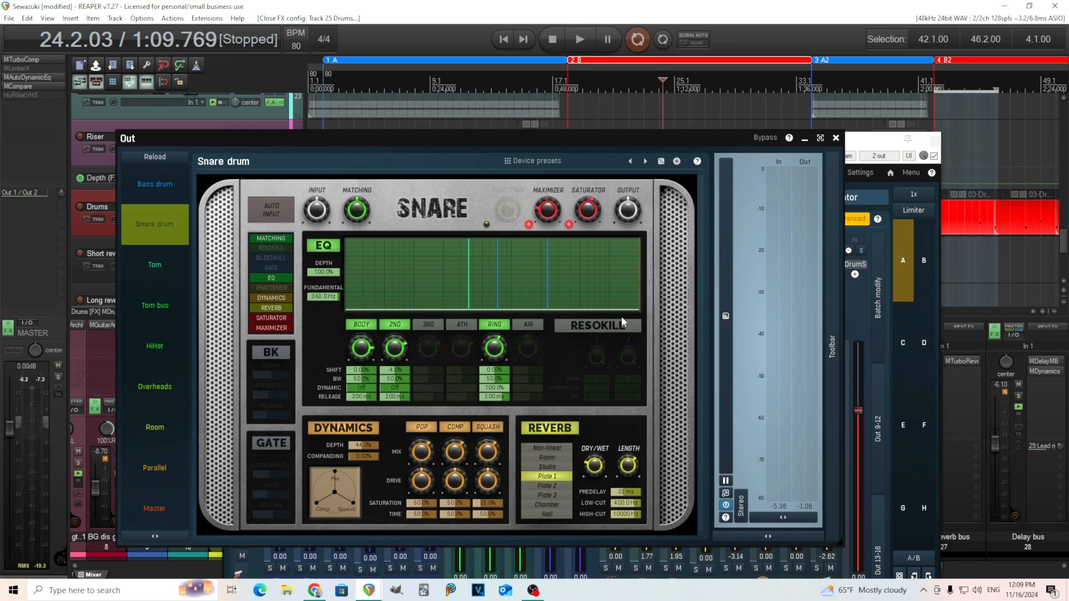
pyautogui.click(835, 138)
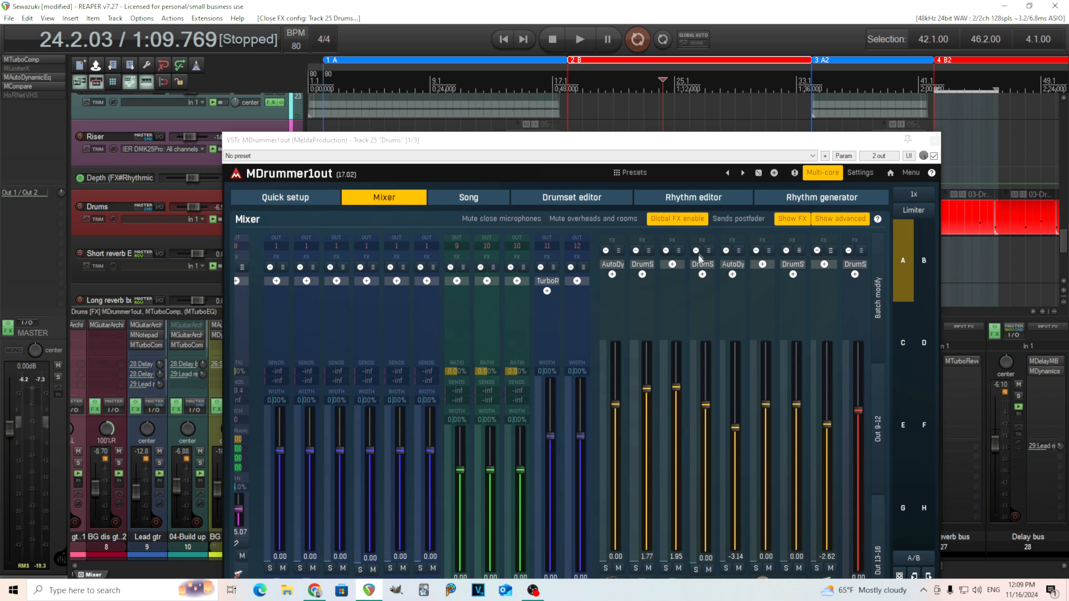
# Inspect the Tom bus DrumStrip on the Out 4 (Toms) channel of the drum mixer
pyautogui.moveTo(694, 145); pyautogui.dragTo(659, 95)
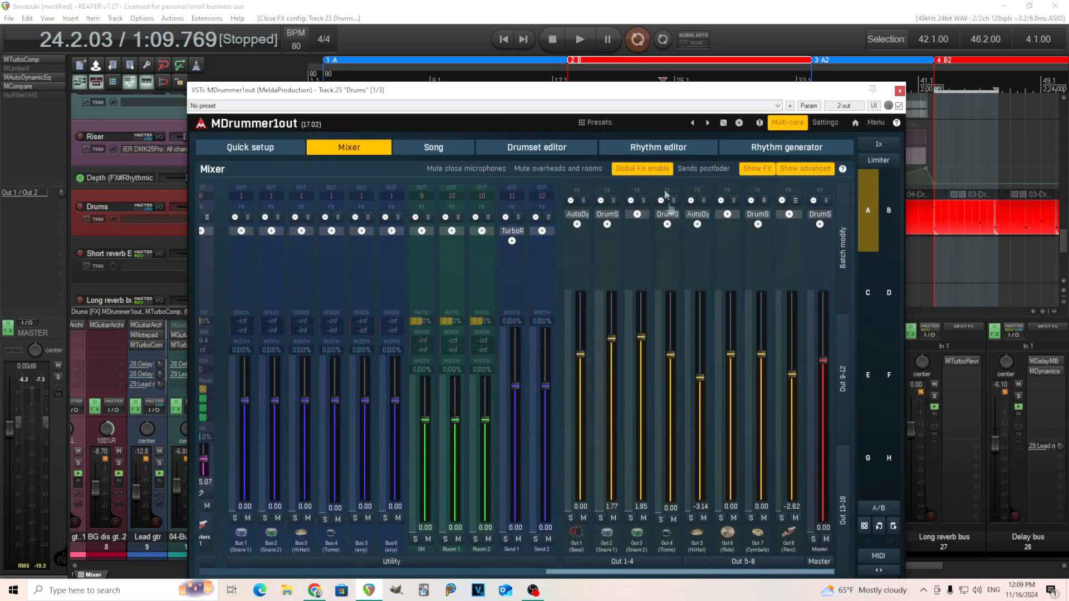
pyautogui.click(670, 214)
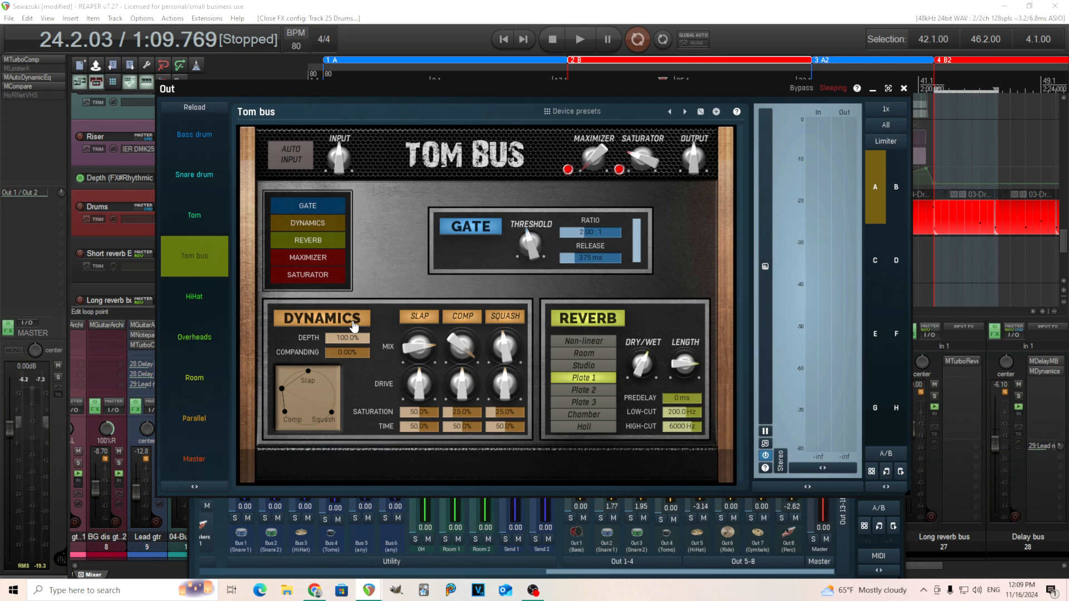
pyautogui.click(903, 88)
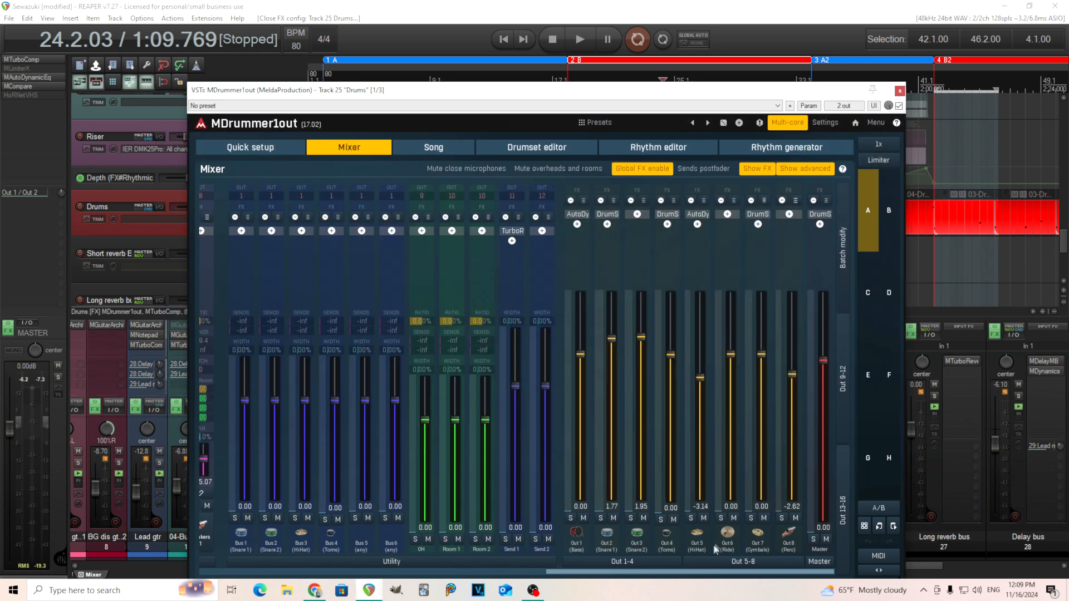
# Inspect the equalizer on the Out 5 (HiHat) channel, close it and bring back the Drums track's MDrummer1out
pyautogui.click(694, 214)
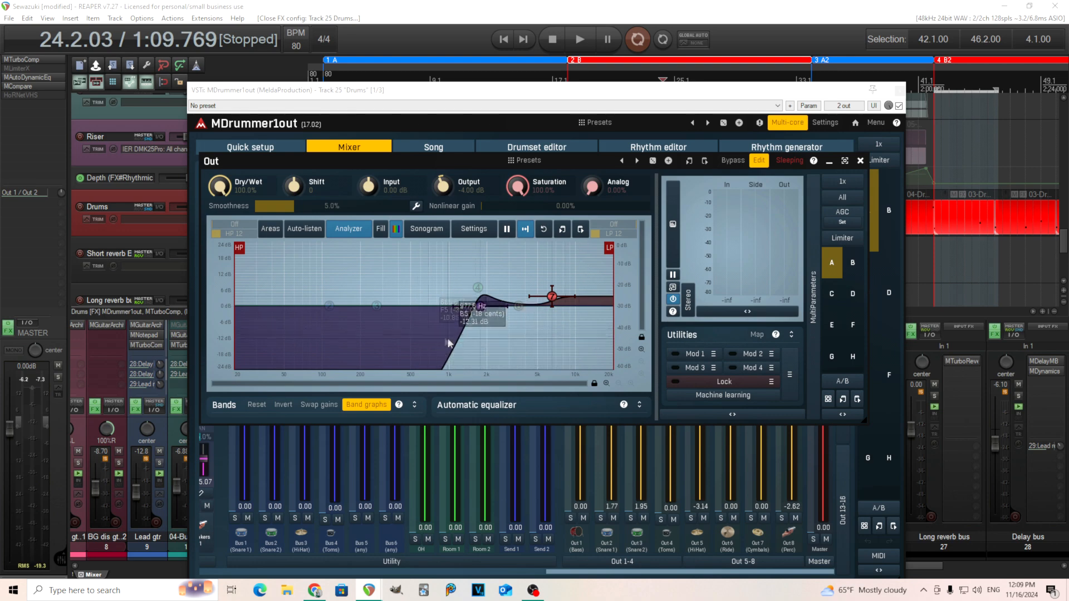
pyautogui.click(900, 90)
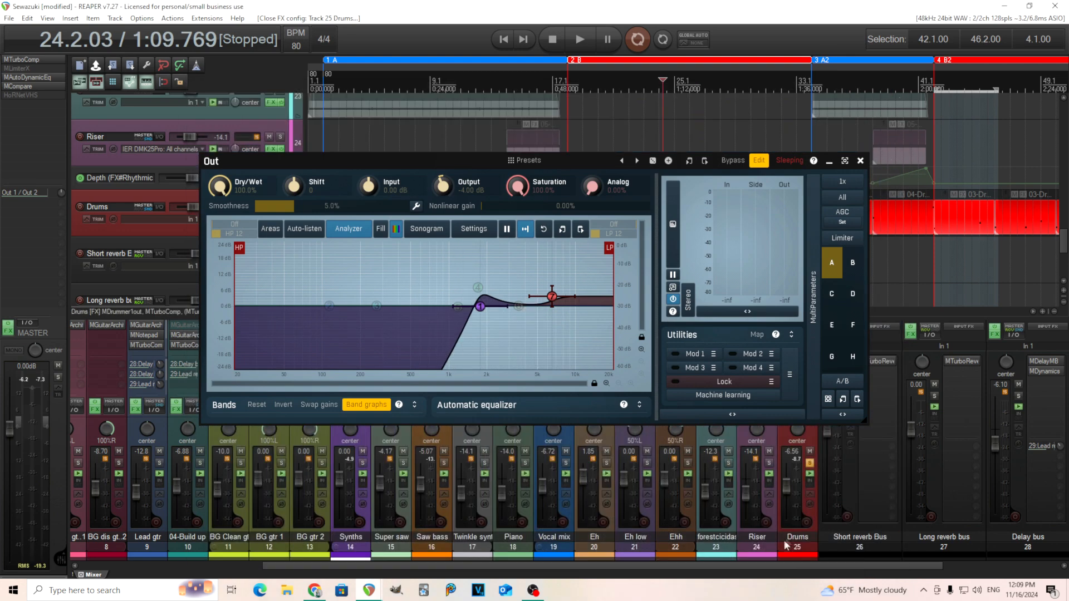
pyautogui.click(860, 161)
pyautogui.click(798, 321)
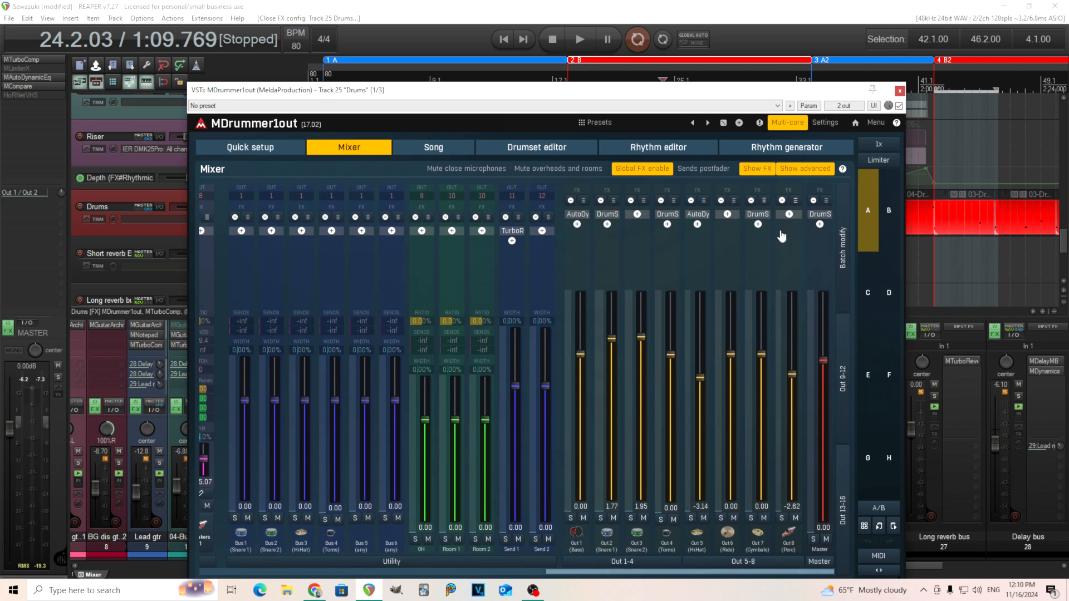
# Play from the start of region B and compare the drum mixer's Master DrumStrip bypassed and active twice, then close MDrummer1out
pyautogui.click(820, 213)
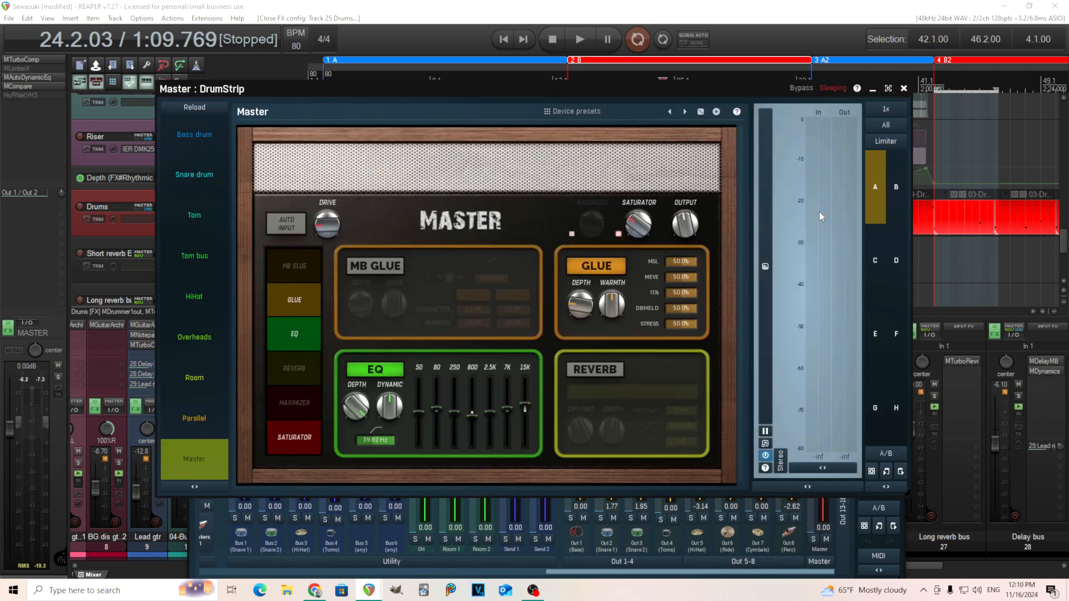
pyautogui.moveTo(549, 92); pyautogui.dragTo(424, 97)
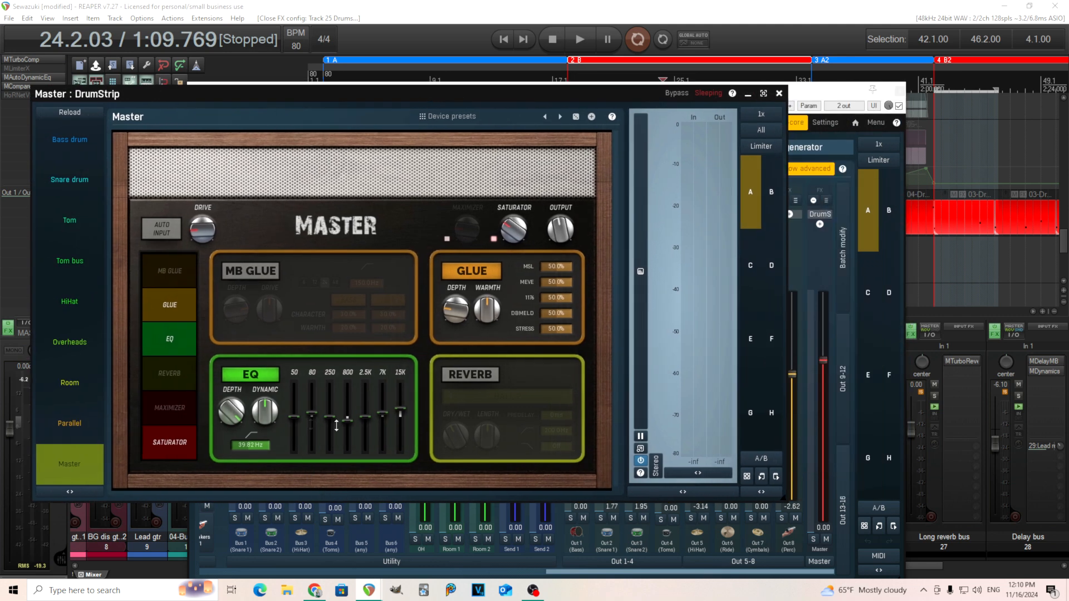
pyautogui.click(565, 71)
pyautogui.click(587, 47)
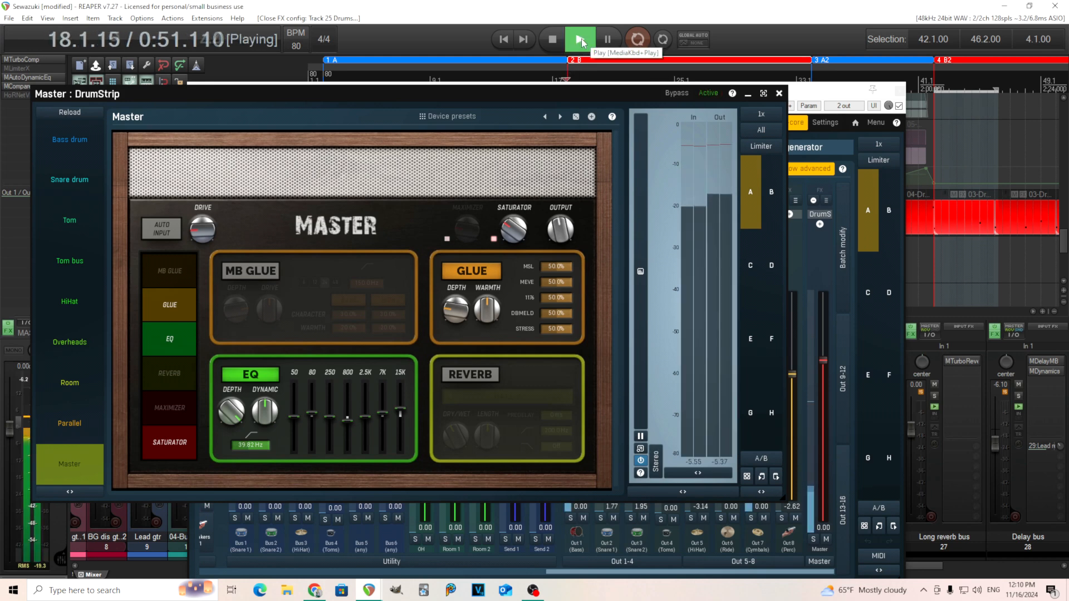
pyautogui.click(675, 93)
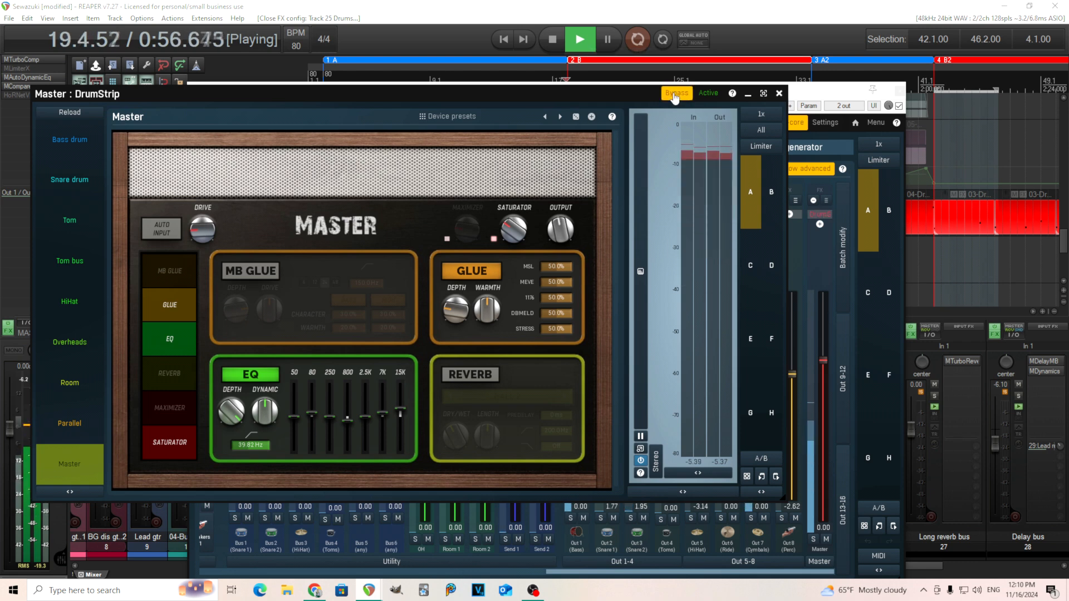
pyautogui.click(674, 95)
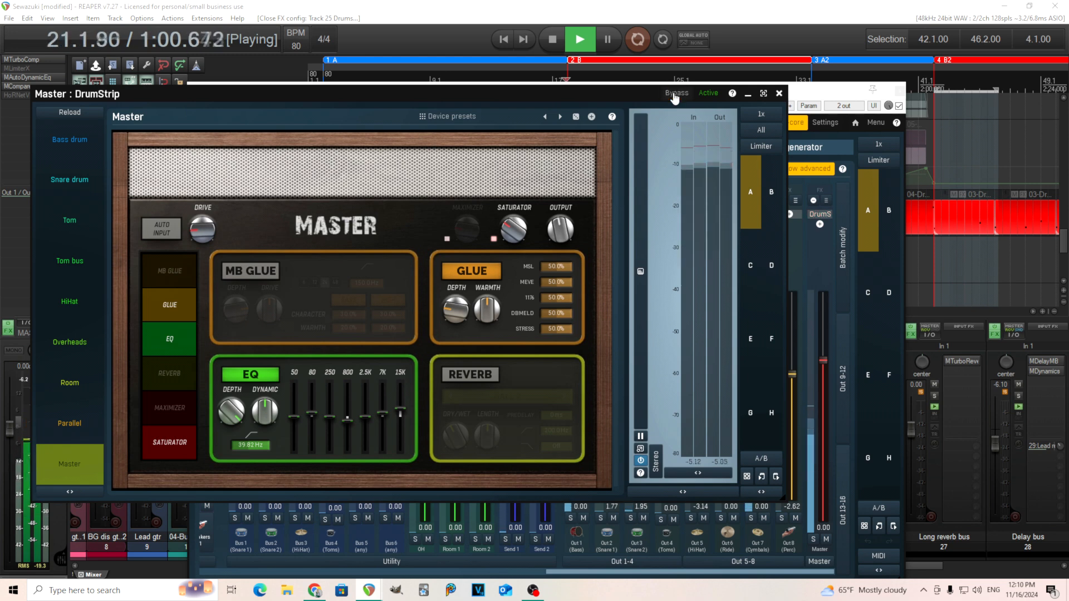
pyautogui.click(675, 98)
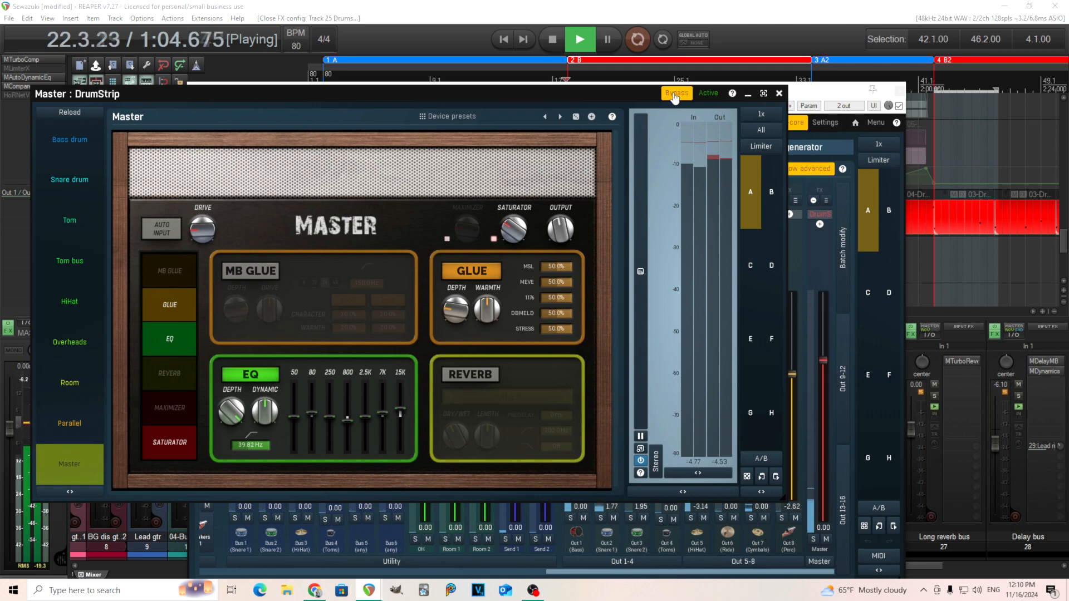
pyautogui.click(675, 97)
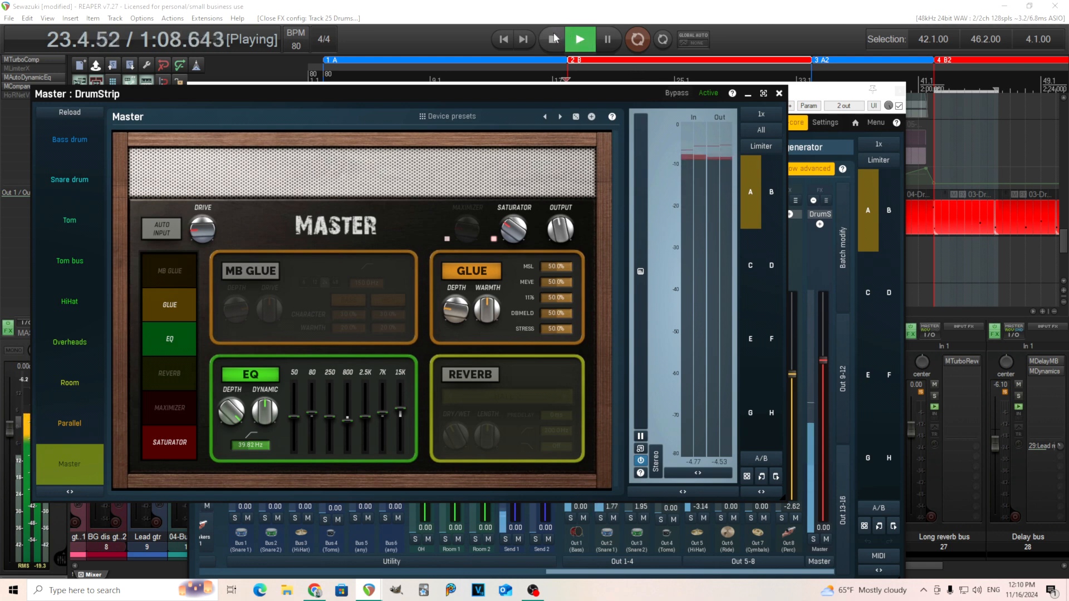
pyautogui.click(552, 38)
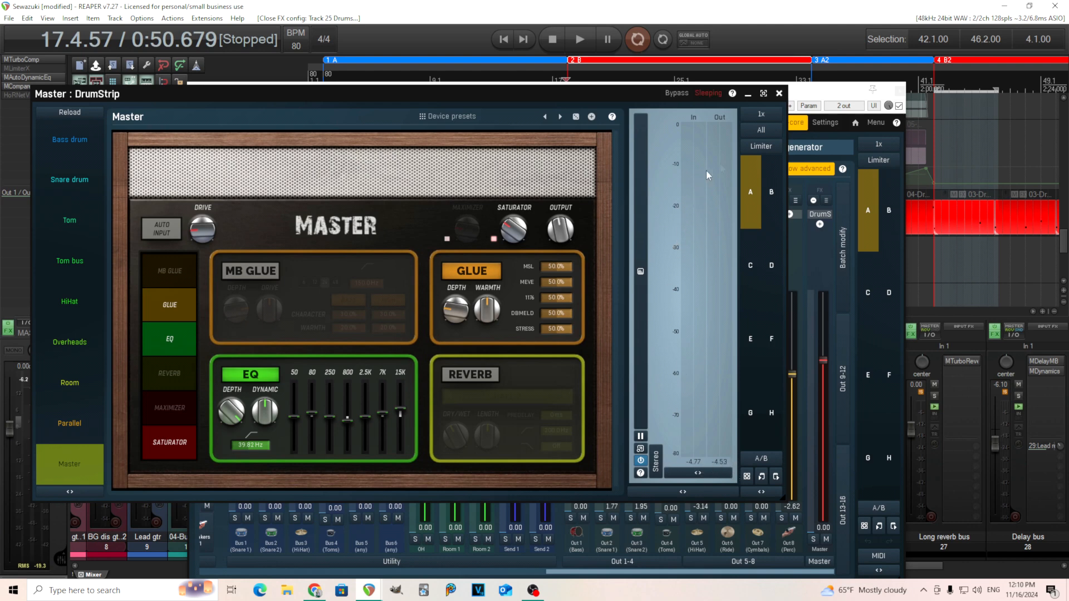
pyautogui.click(779, 93)
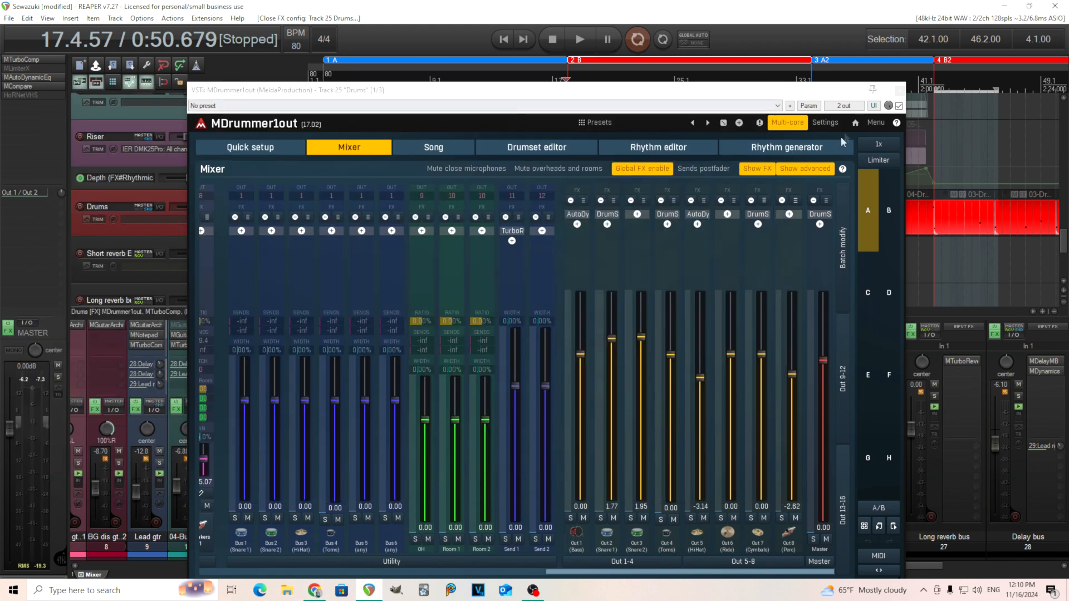
pyautogui.click(898, 91)
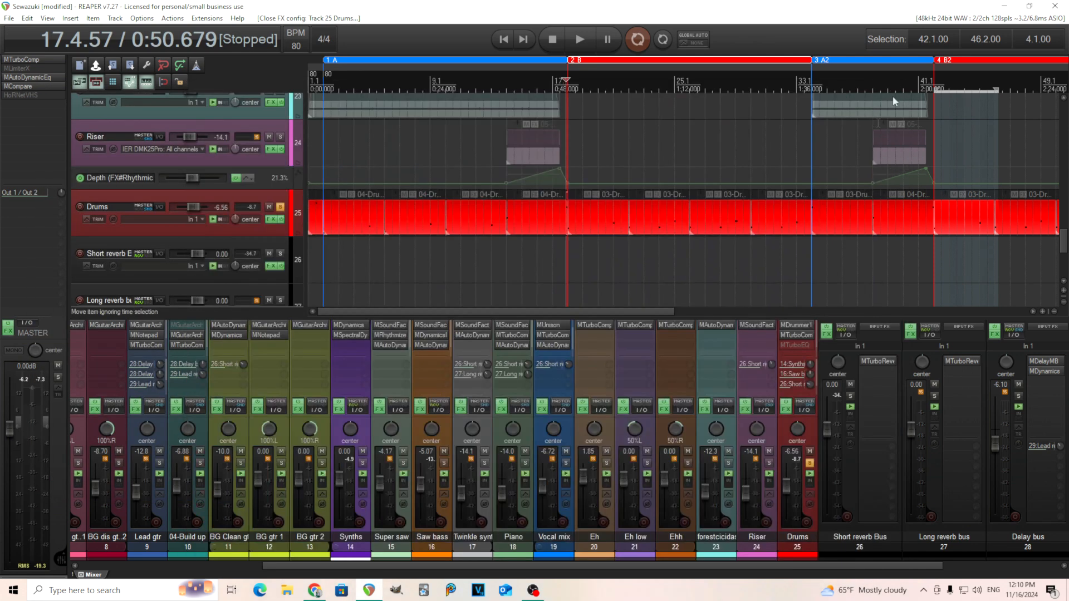
# Open the Drums track's MTurboComp and compare its DBMeld 160 compression bypassed and active twice during playback
pyautogui.click(796, 335)
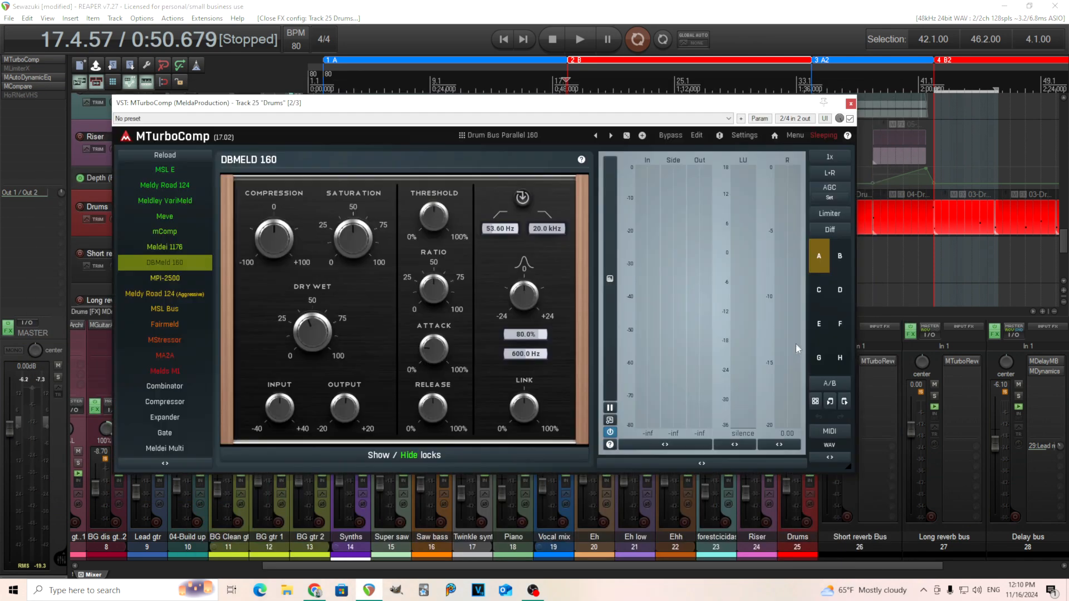
pyautogui.click(580, 40)
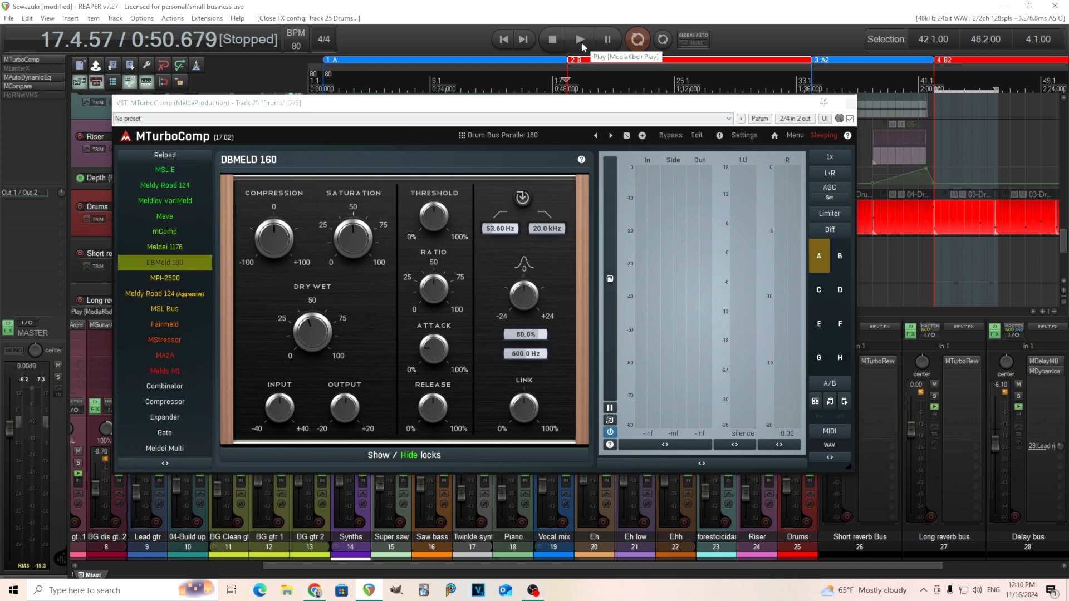
pyautogui.click(676, 136)
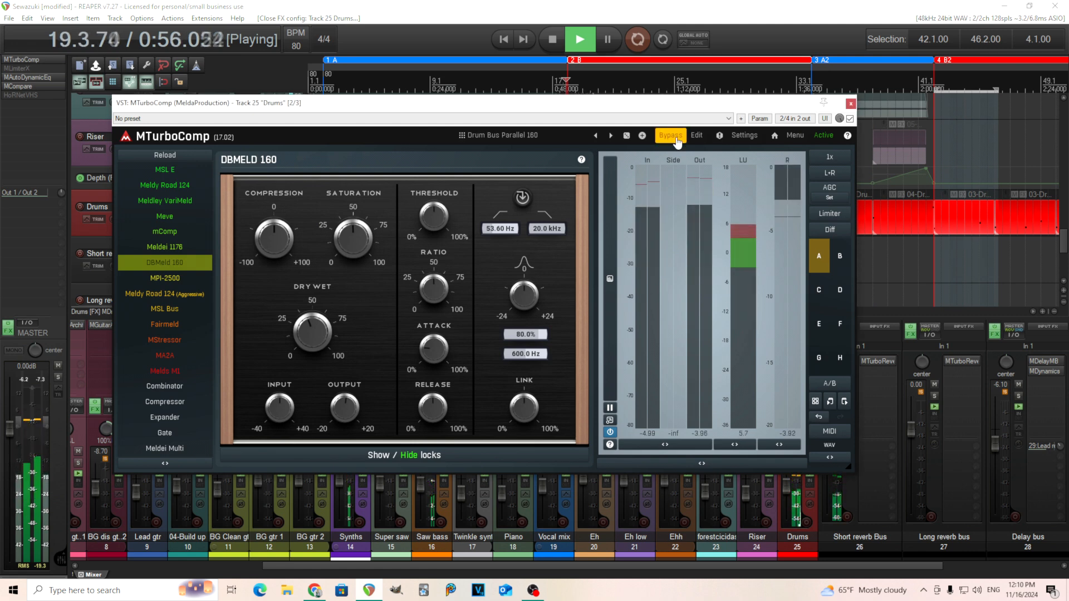
pyautogui.click(676, 137)
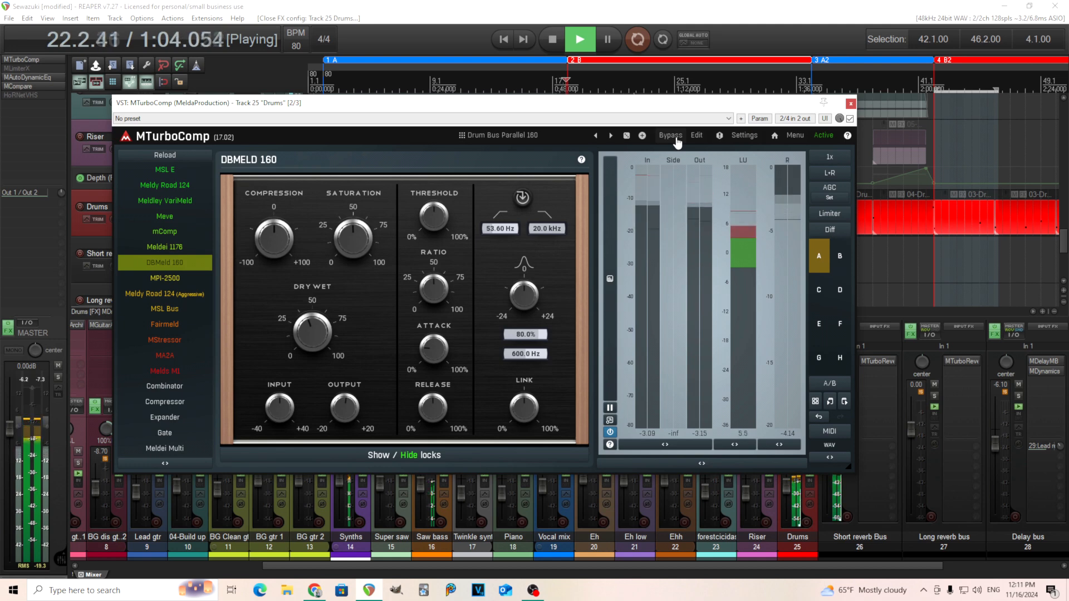
pyautogui.click(677, 142)
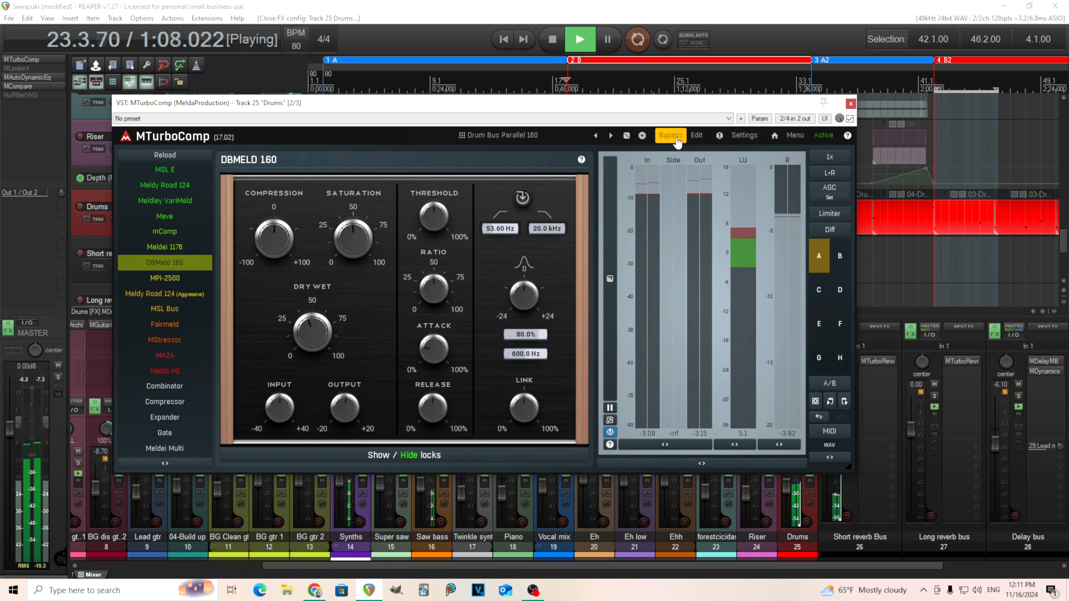
pyautogui.click(676, 143)
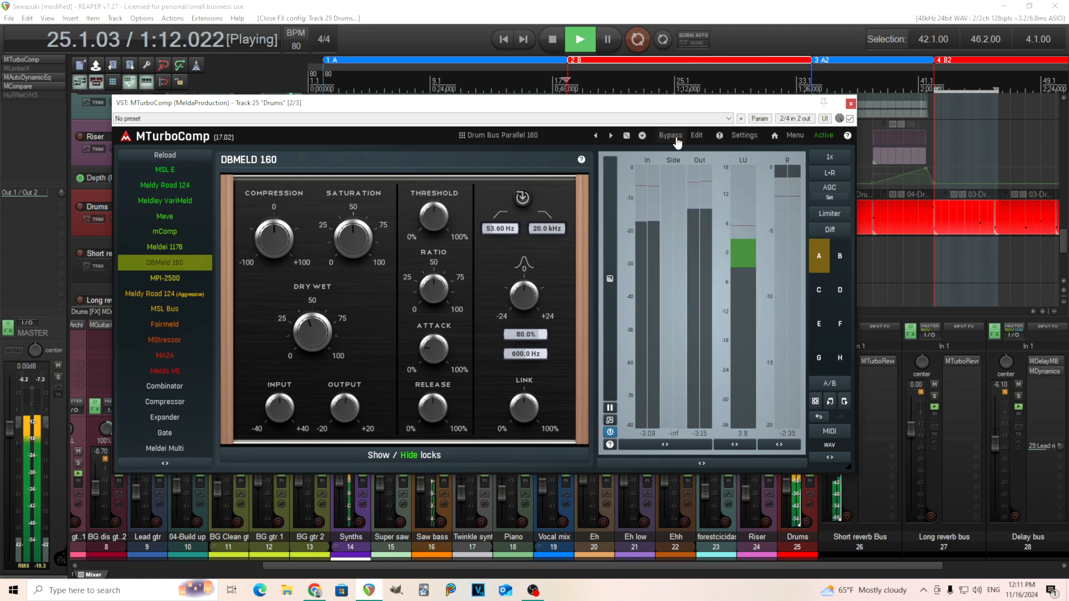
# Compare the DBMeld 160 compression bypassed and active once more, stop playback, check its dry/wet control and close MTurboComp
pyautogui.click(677, 143)
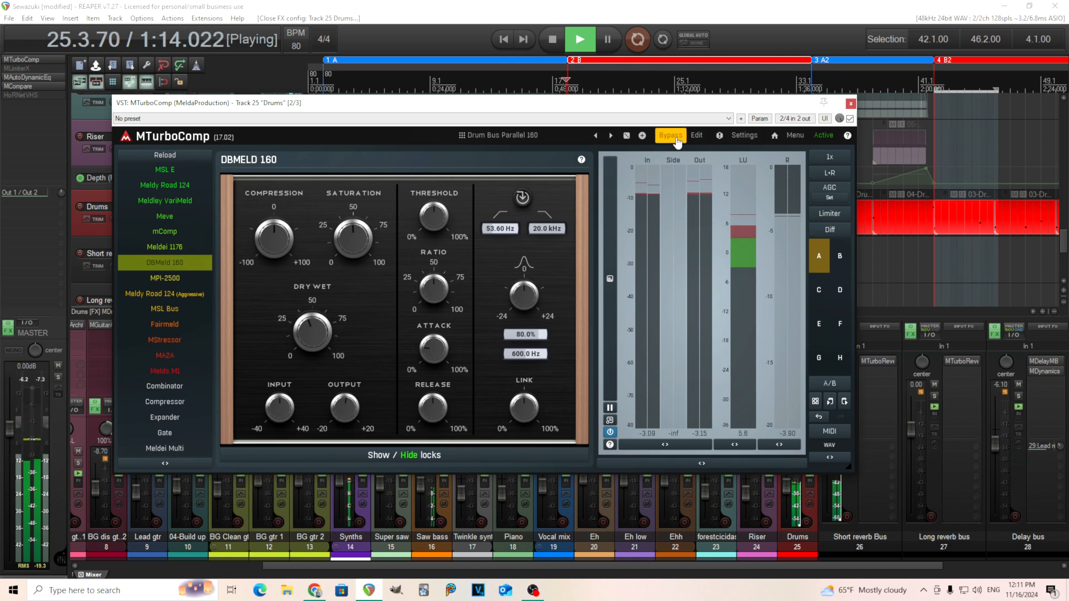
pyautogui.click(678, 143)
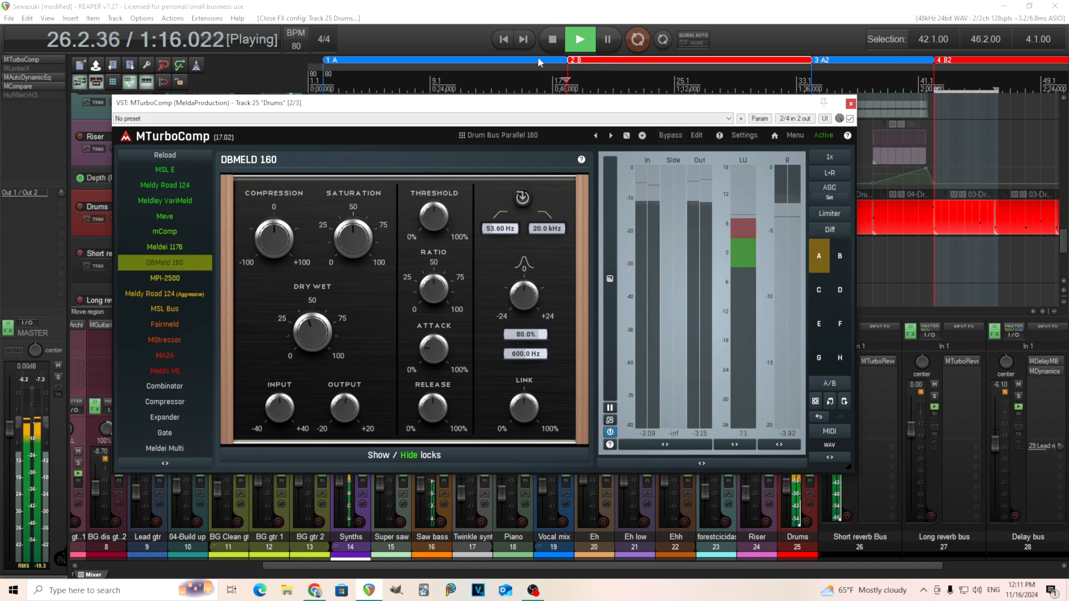
pyautogui.press('space')
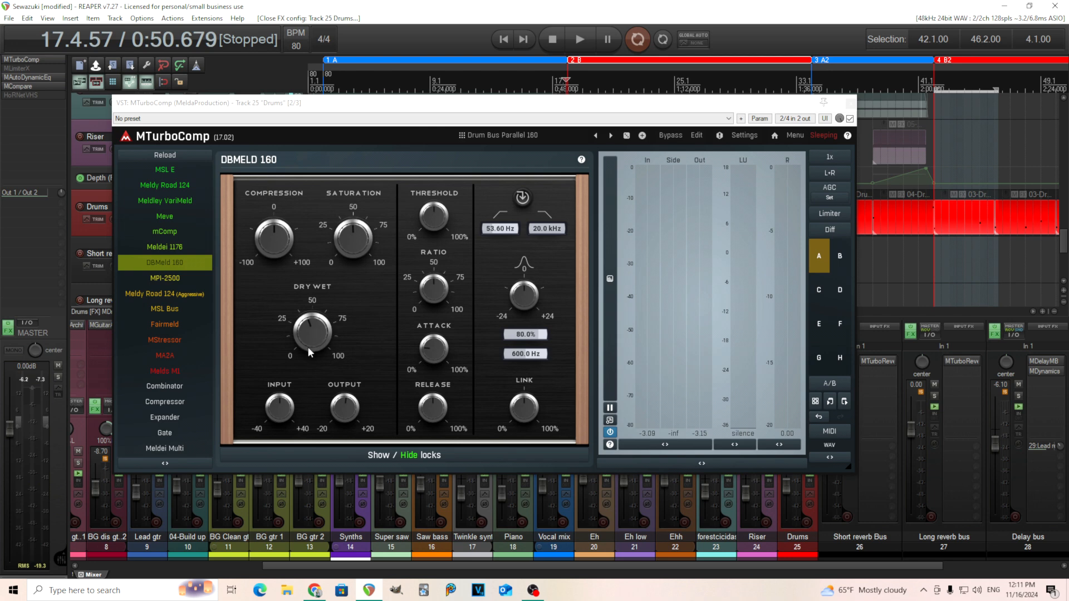
pyautogui.click(305, 326)
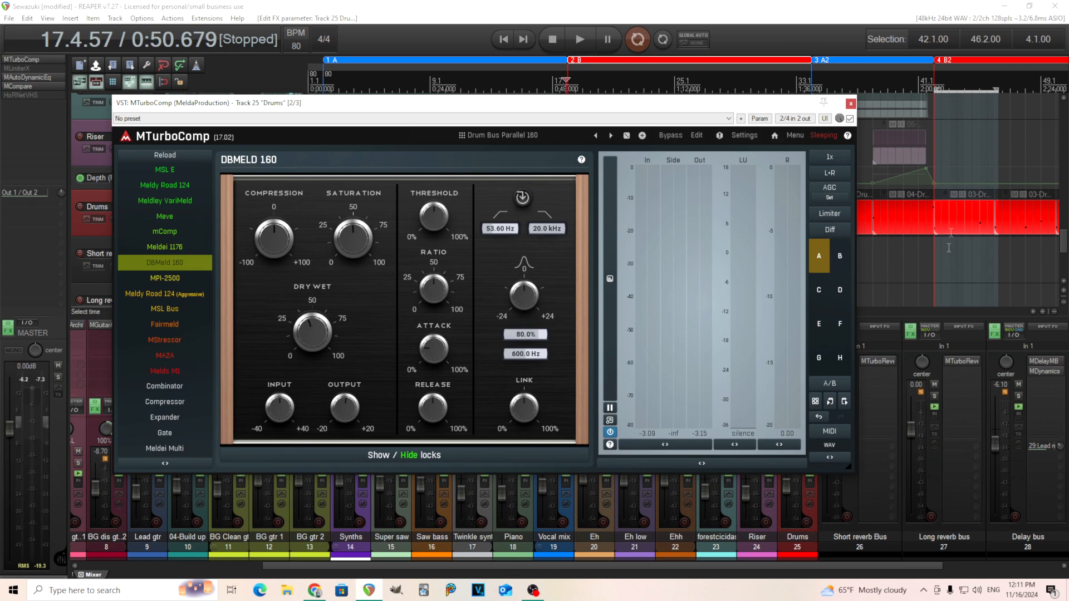
pyautogui.click(851, 104)
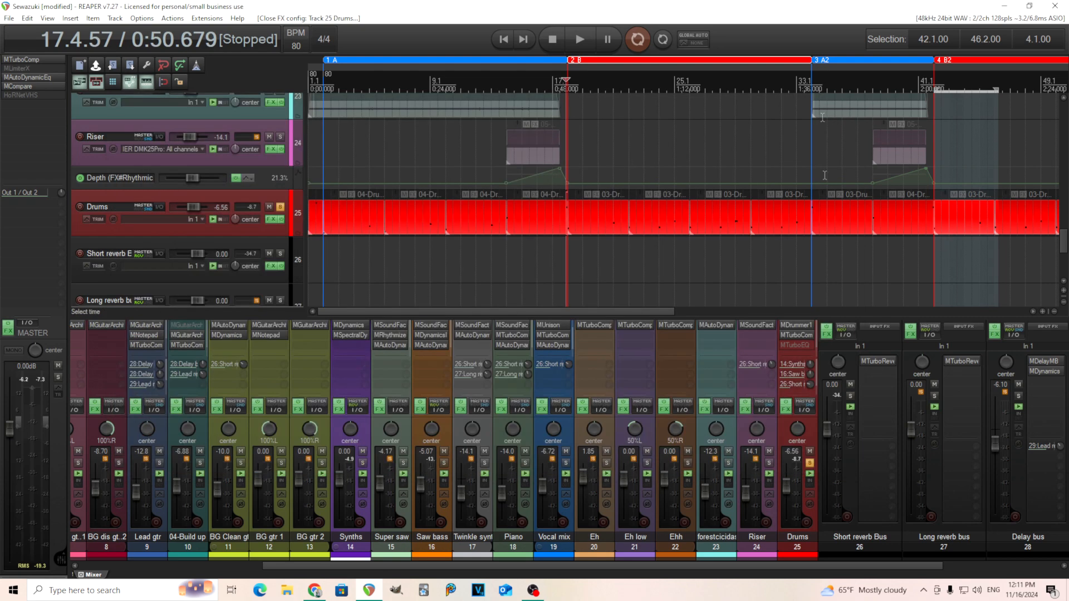
# Unsolo the Drums track, solo the Intro guitar track and play it from the start of region A
pyautogui.click(810, 464)
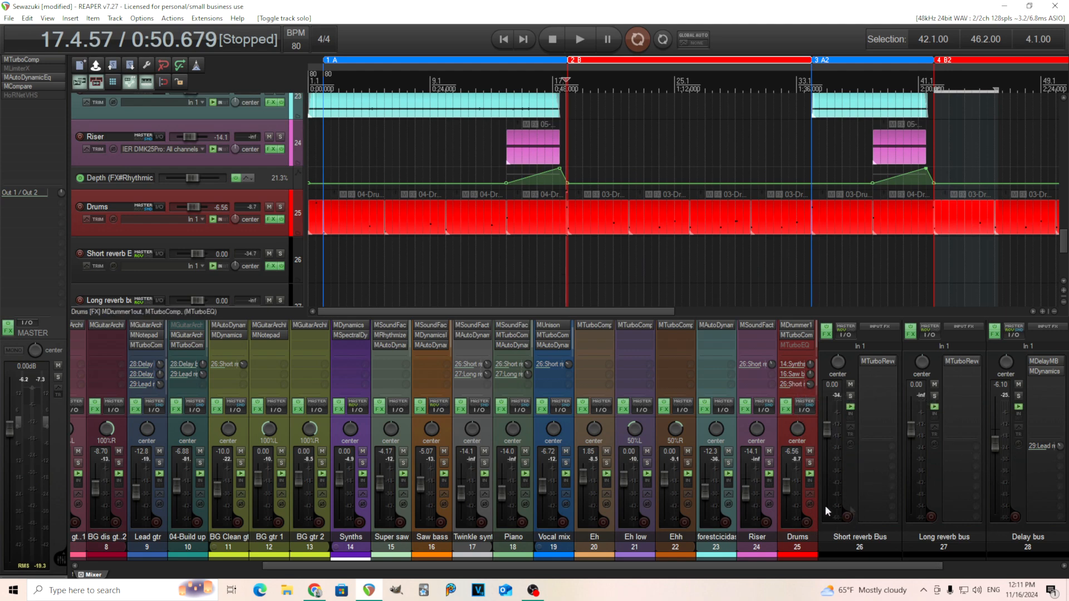
pyautogui.moveTo(666, 565); pyautogui.dragTo(409, 561)
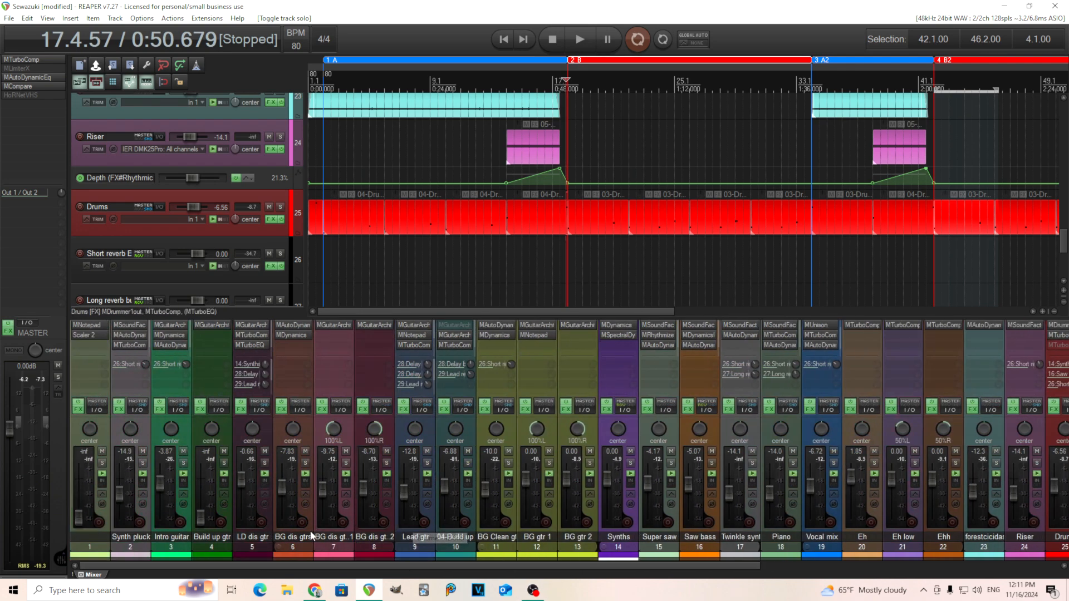
pyautogui.click(184, 462)
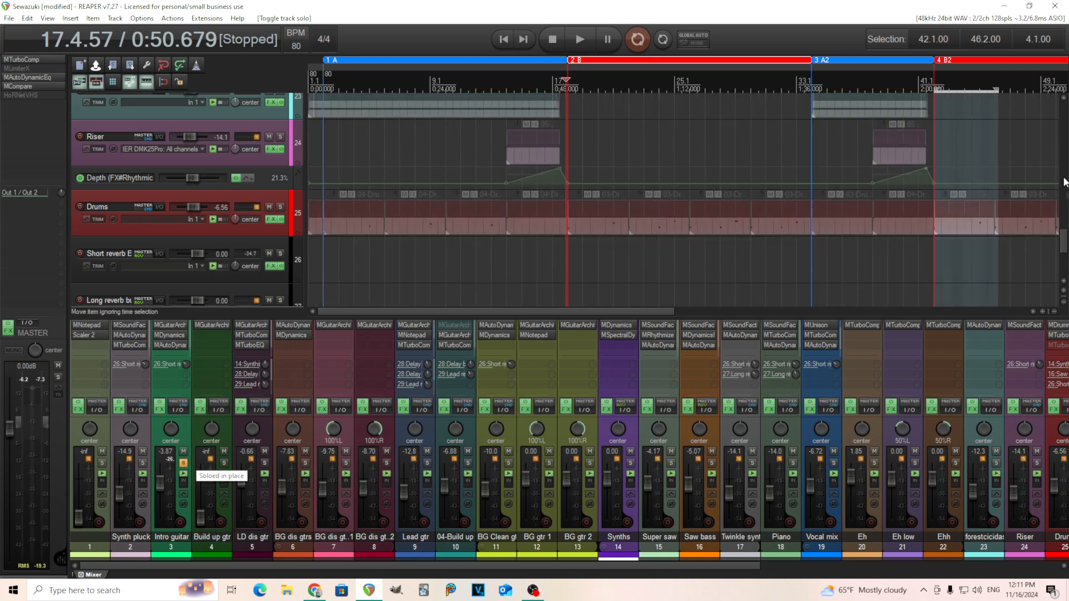
pyautogui.moveTo(1063, 241); pyautogui.dragTo(1067, 114)
pyautogui.click(321, 89)
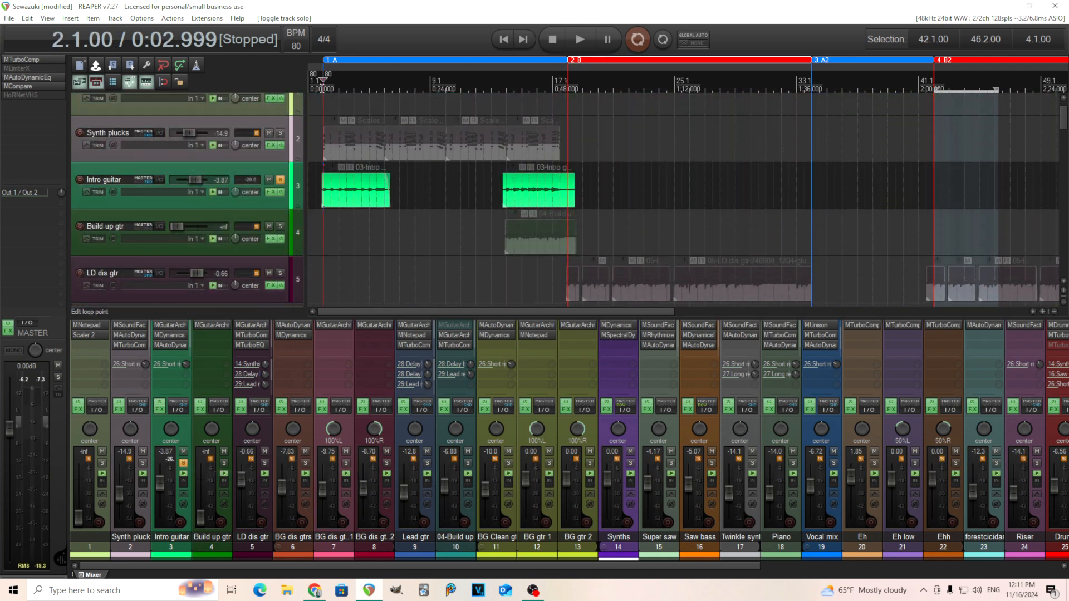
pyautogui.click(587, 38)
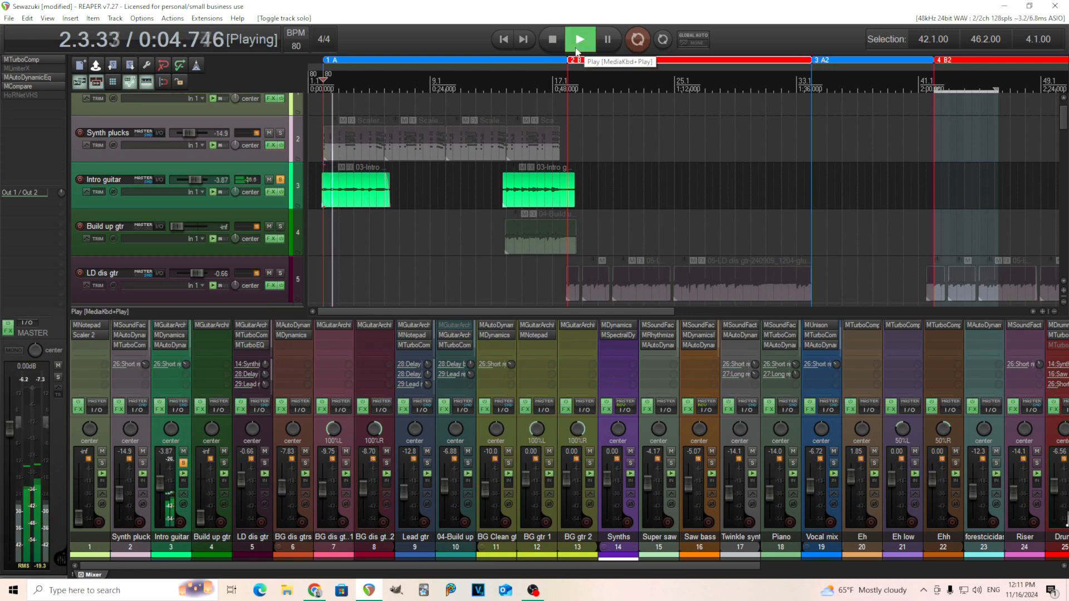
# Open the Intro guitar's MGuitarArchitect, stop playback and inspect its Gate, Comp, Amp, Cabinet and Phaser modules
pyautogui.click(166, 323)
pyautogui.click(551, 39)
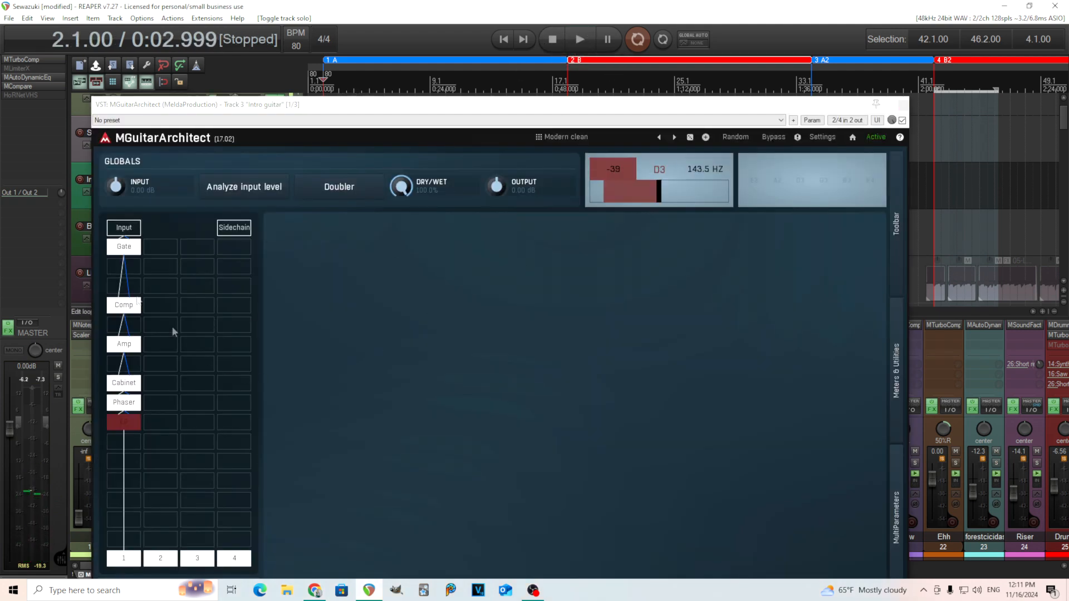
pyautogui.click(123, 247)
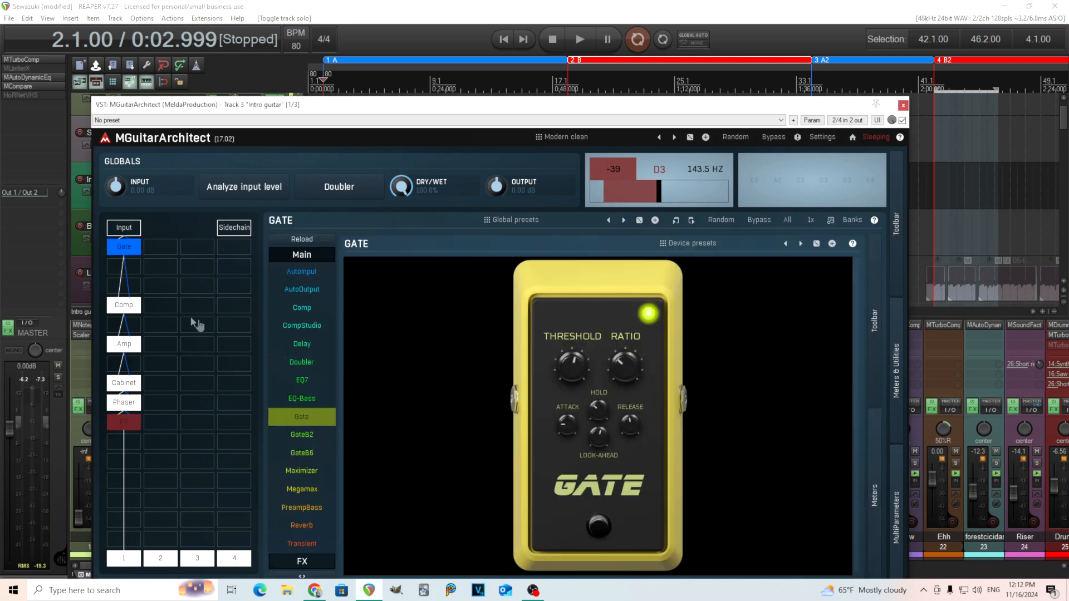
pyautogui.click(123, 305)
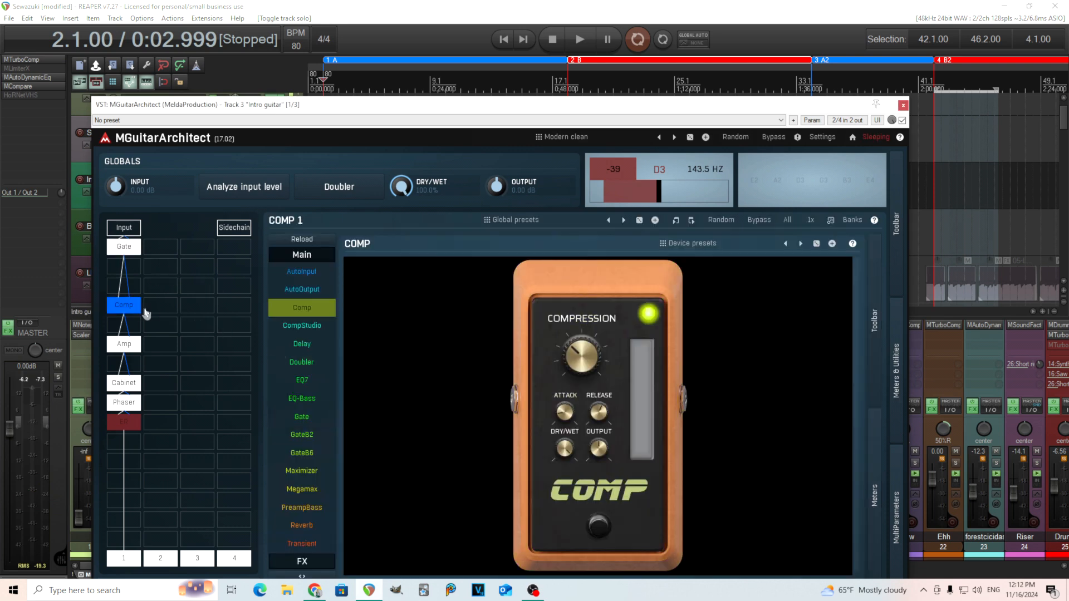
pyautogui.click(124, 344)
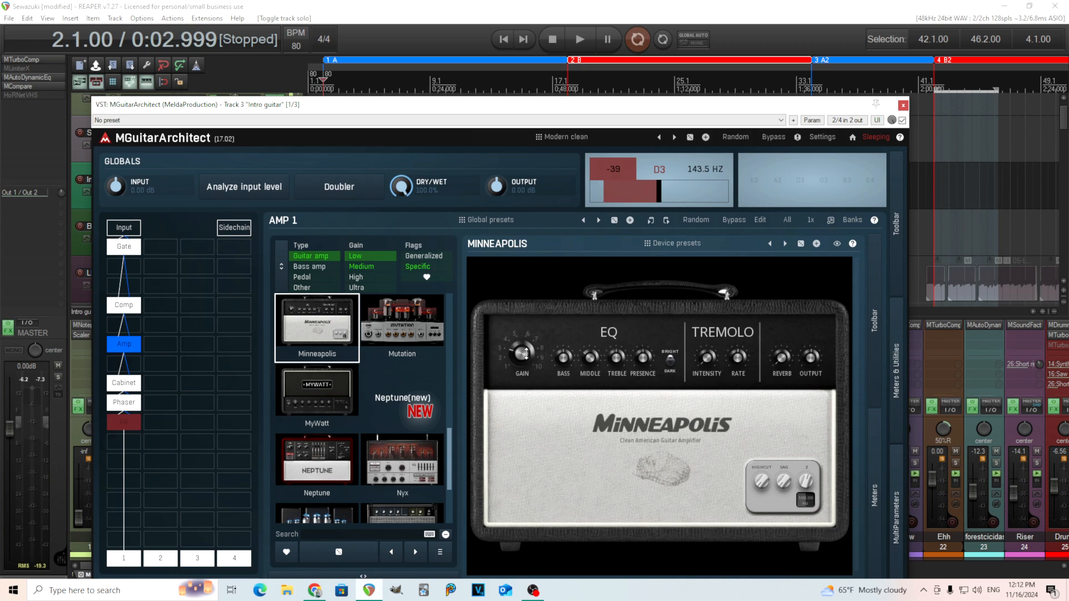
pyautogui.click(124, 384)
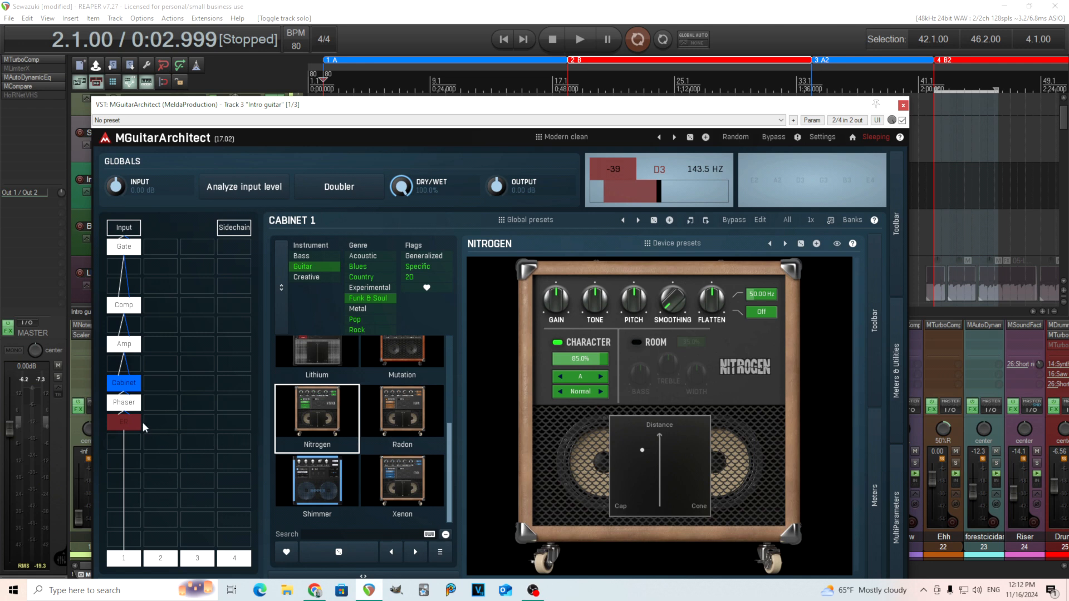
pyautogui.click(129, 403)
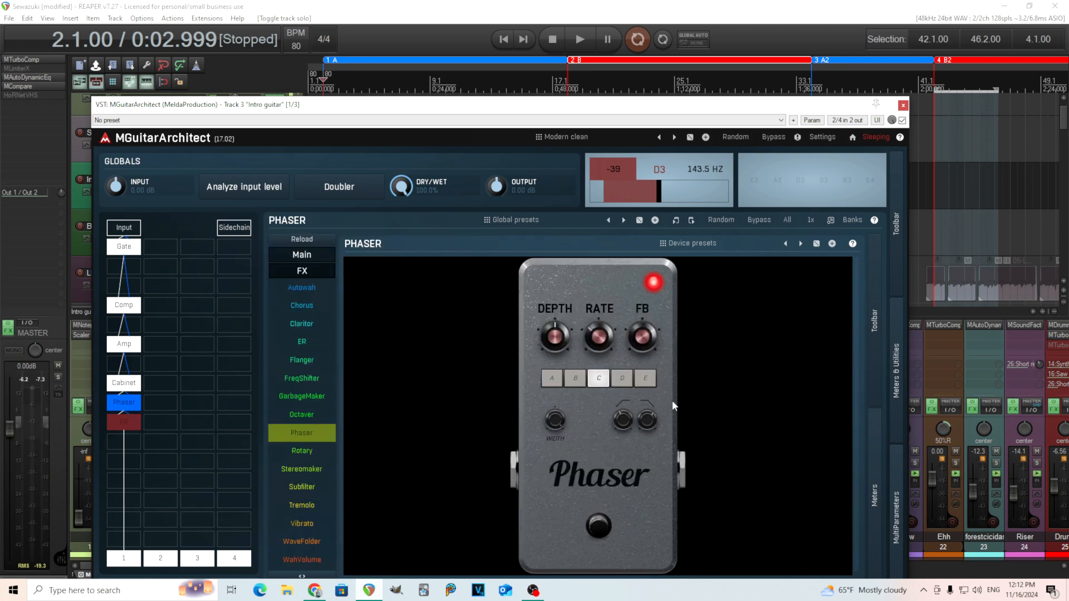
# Play the soloed Intro guitar with its Phaser module shown, stop playback and close MGuitarArchitect
pyautogui.click(579, 39)
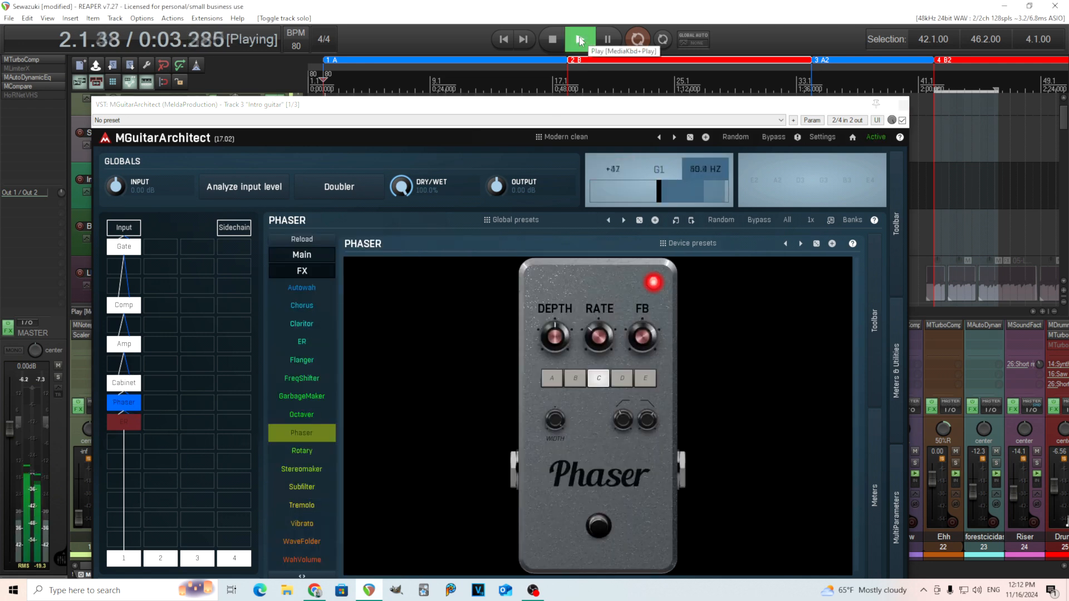
pyautogui.click(551, 39)
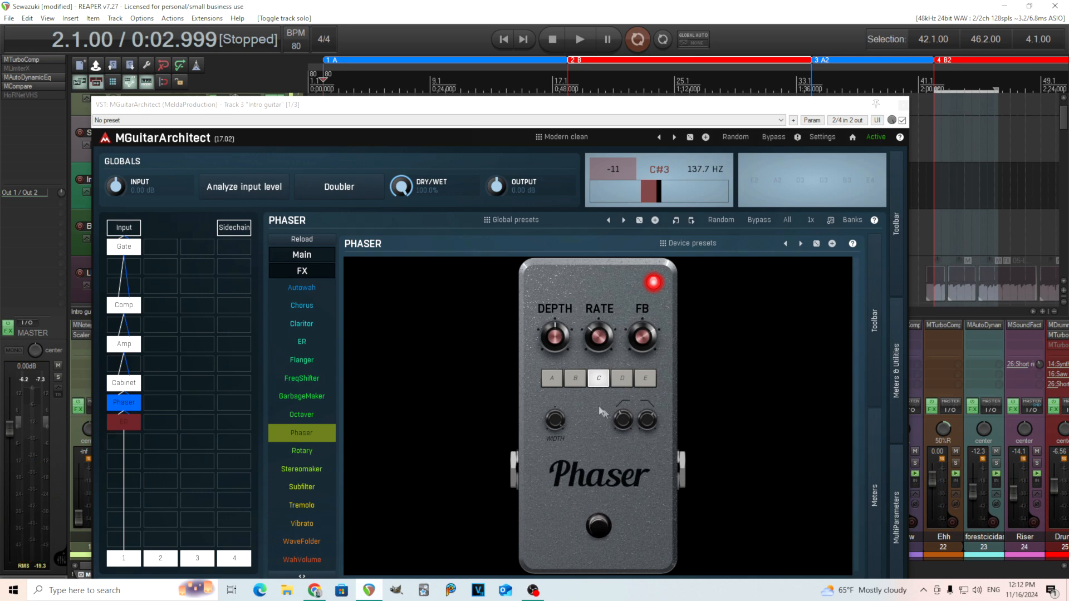
pyautogui.click(903, 105)
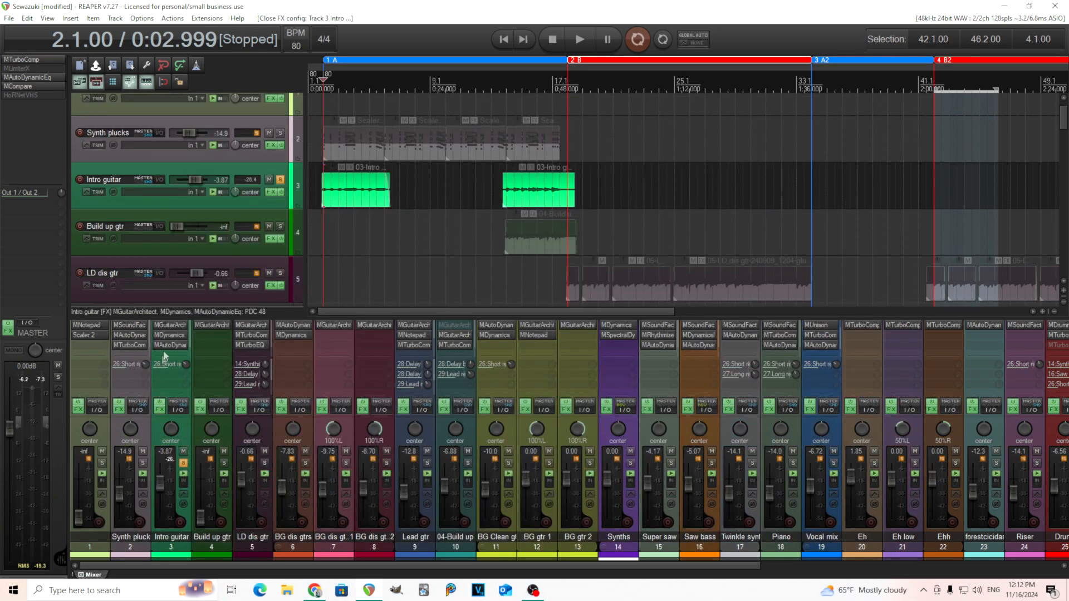
# Open the Intro guitar's MDynamics, watch its compression during playback, then stop and close it
pyautogui.click(165, 334)
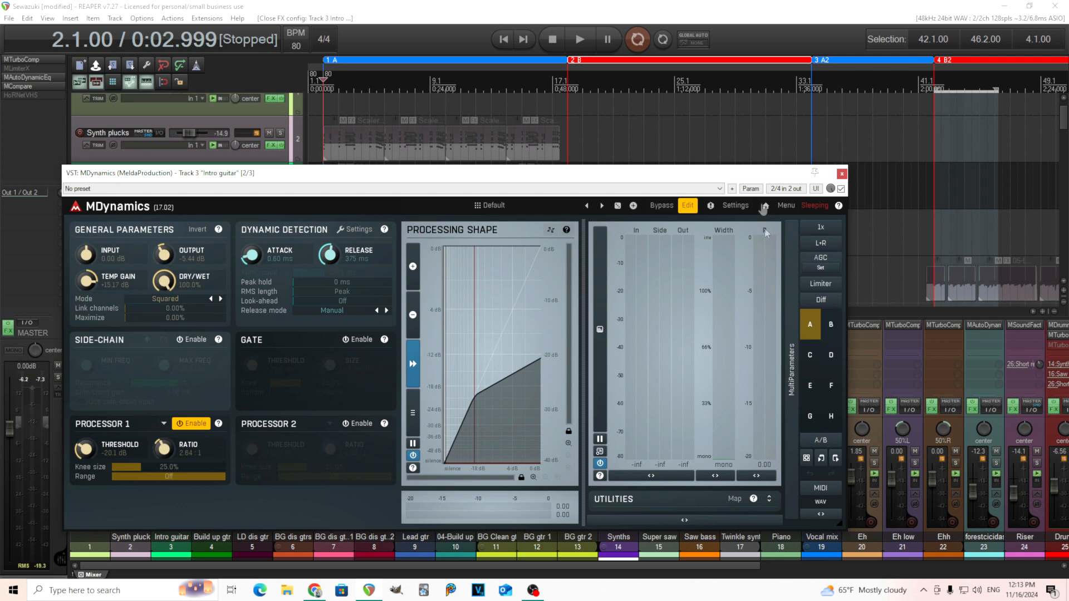
pyautogui.click(579, 39)
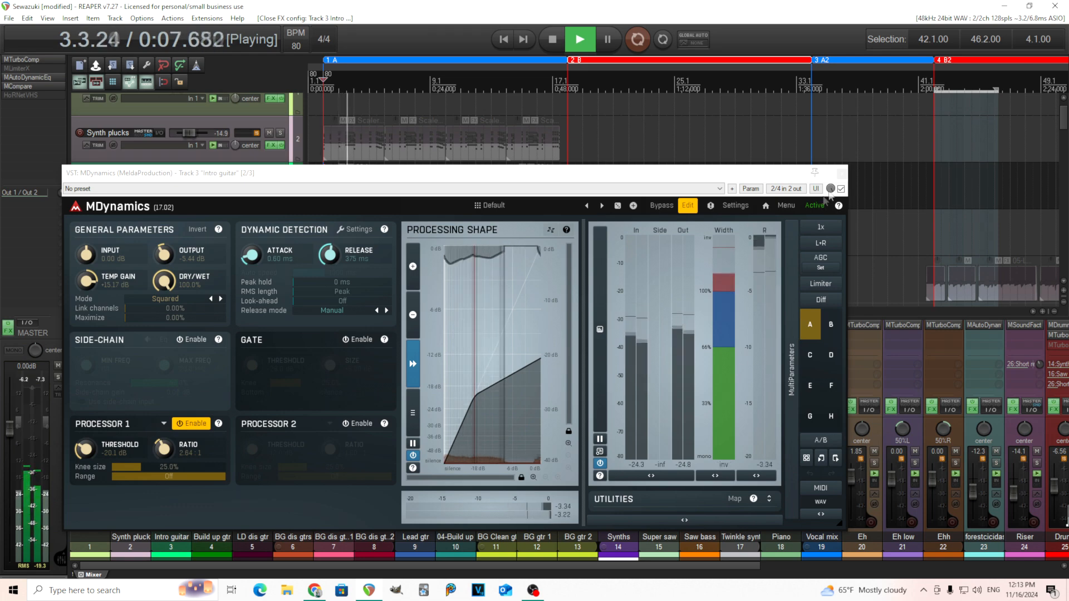
pyautogui.press('space')
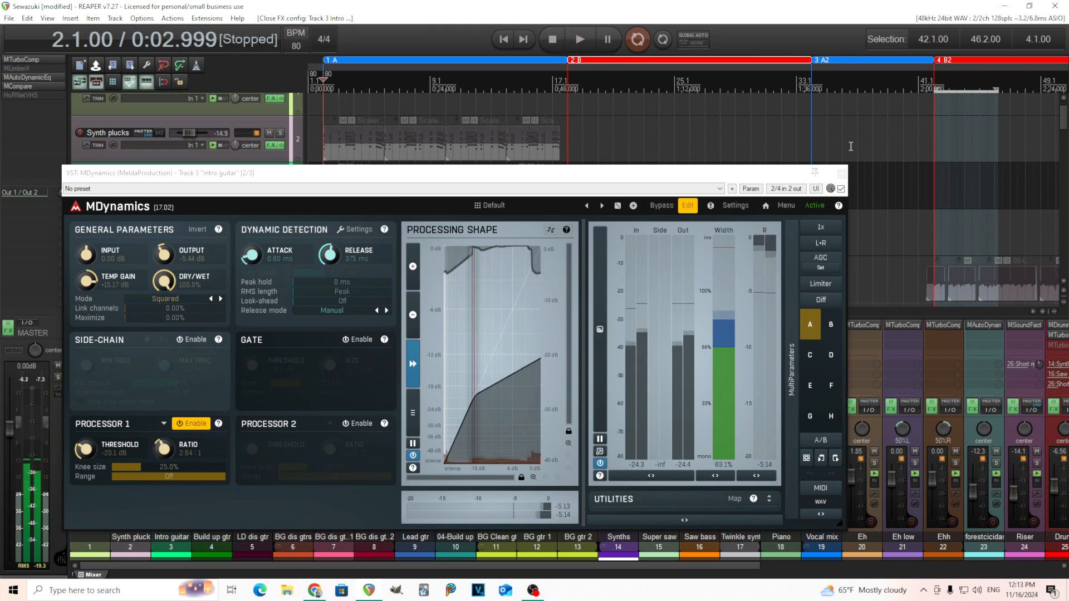
pyautogui.click(841, 173)
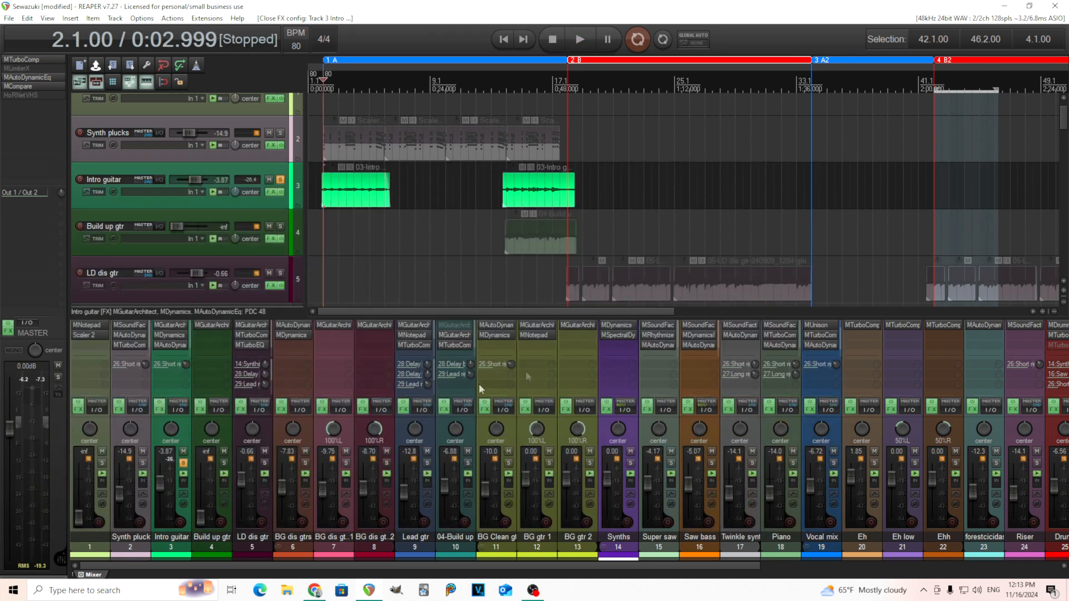
# Inspect the Intro guitar's MAutoDynamicEq curve, close the equalizer and unsolo the track
pyautogui.click(171, 345)
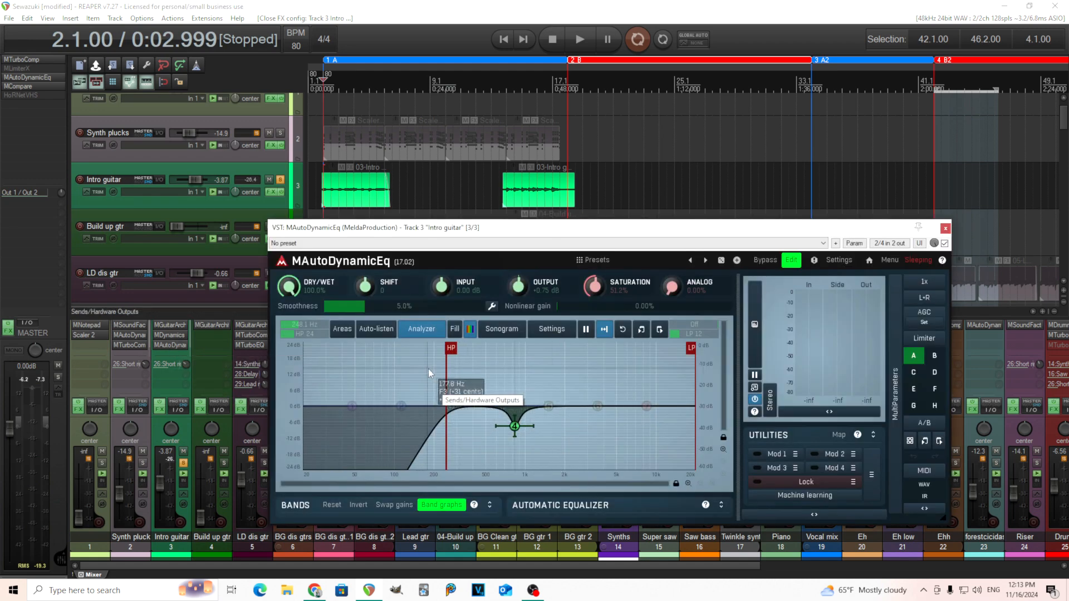
pyautogui.click(945, 228)
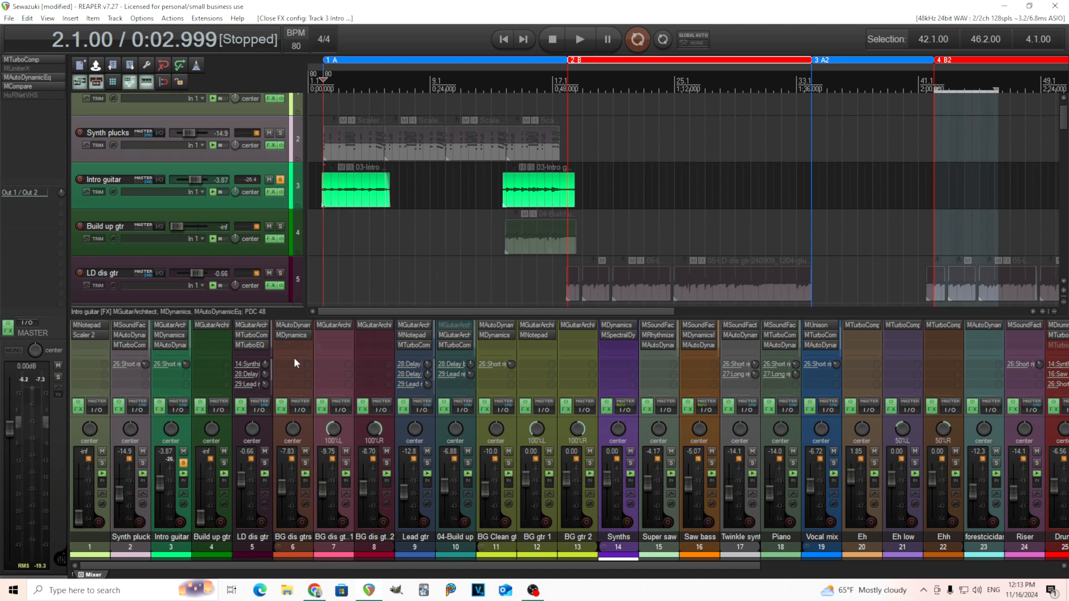
pyautogui.click(184, 464)
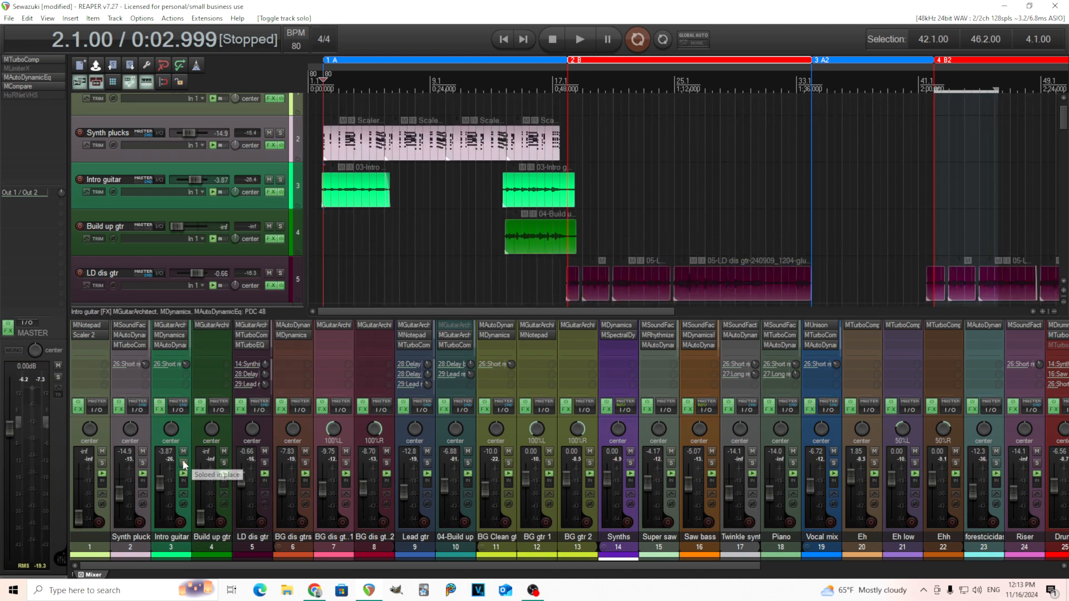
# Play the Lead gtr track soloed from bar 6, unsolo it to hear it in the full mix, and stop playback
pyautogui.click(427, 462)
pyautogui.click(385, 89)
pyautogui.click(581, 39)
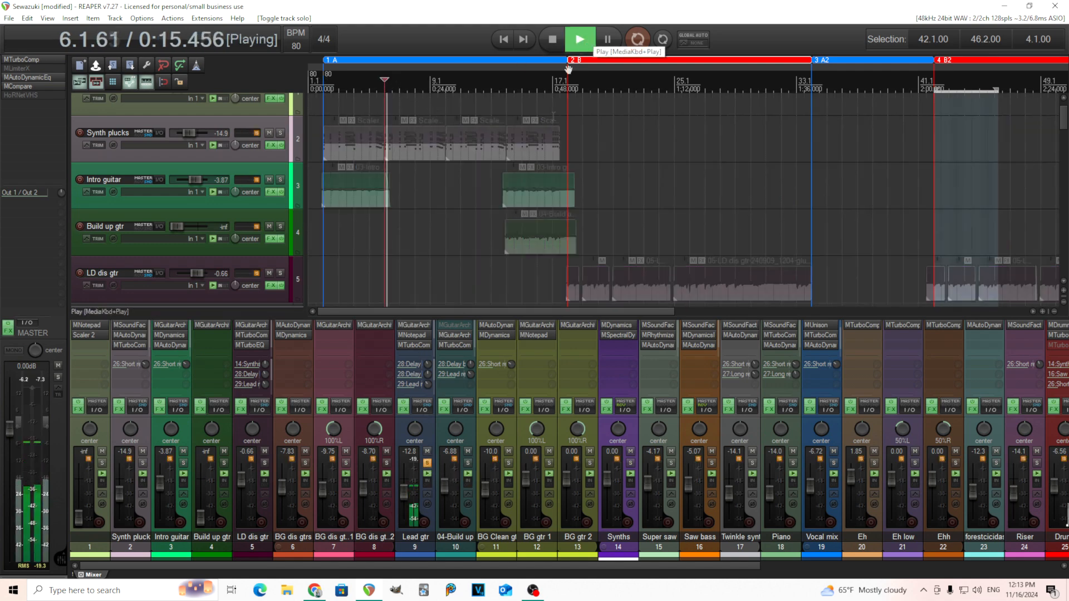
pyautogui.click(427, 463)
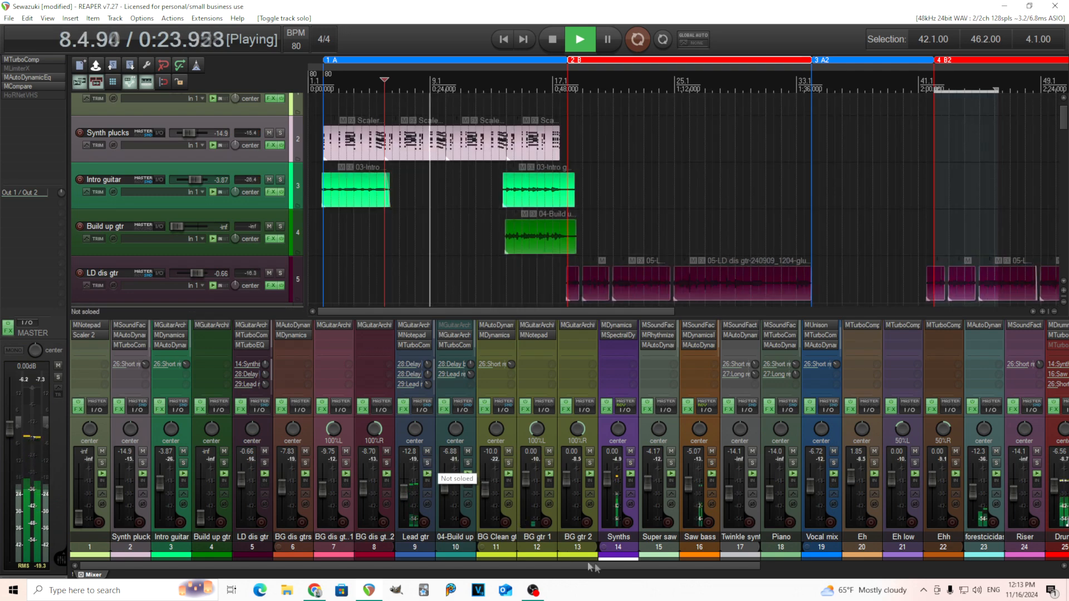
pyautogui.click(547, 45)
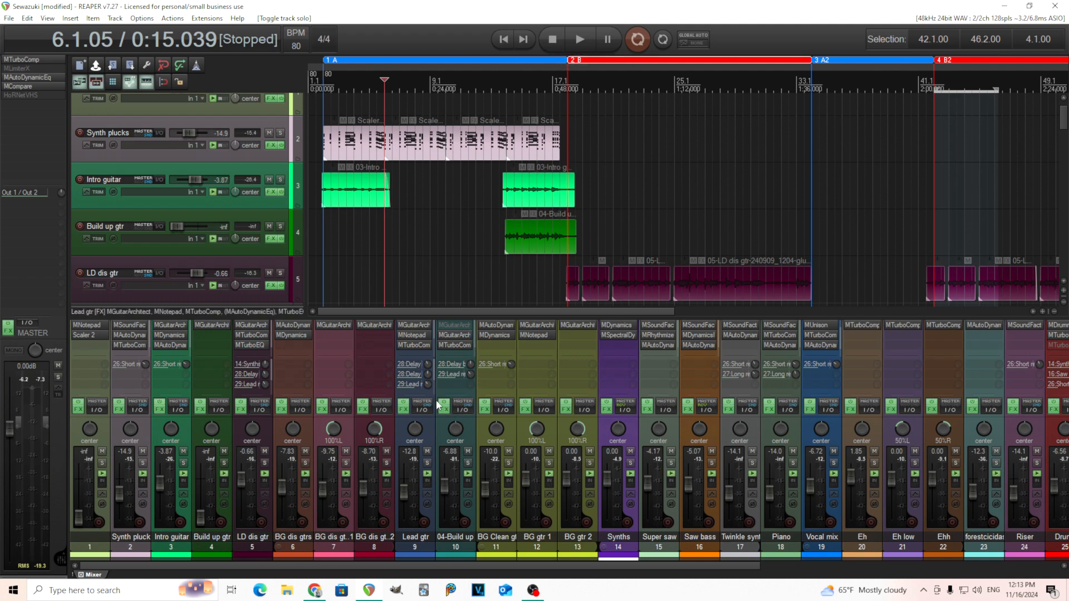
# Open the Lead gtr's MNotepad, move it to the middle of the screen, read the guitar setup note and close it
pyautogui.click(415, 336)
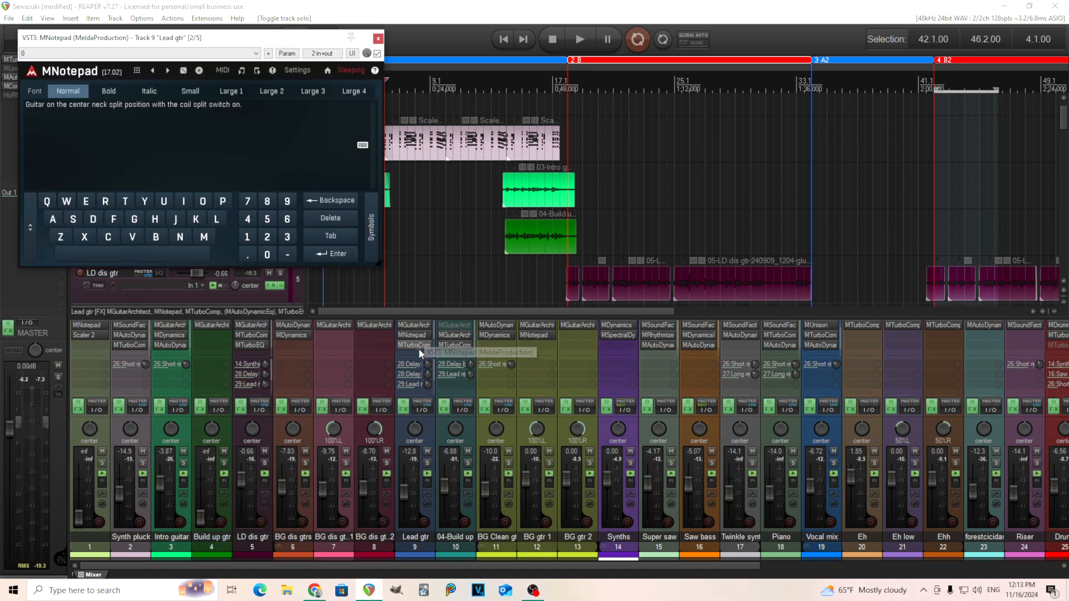
pyautogui.moveTo(154, 42); pyautogui.dragTo(608, 168)
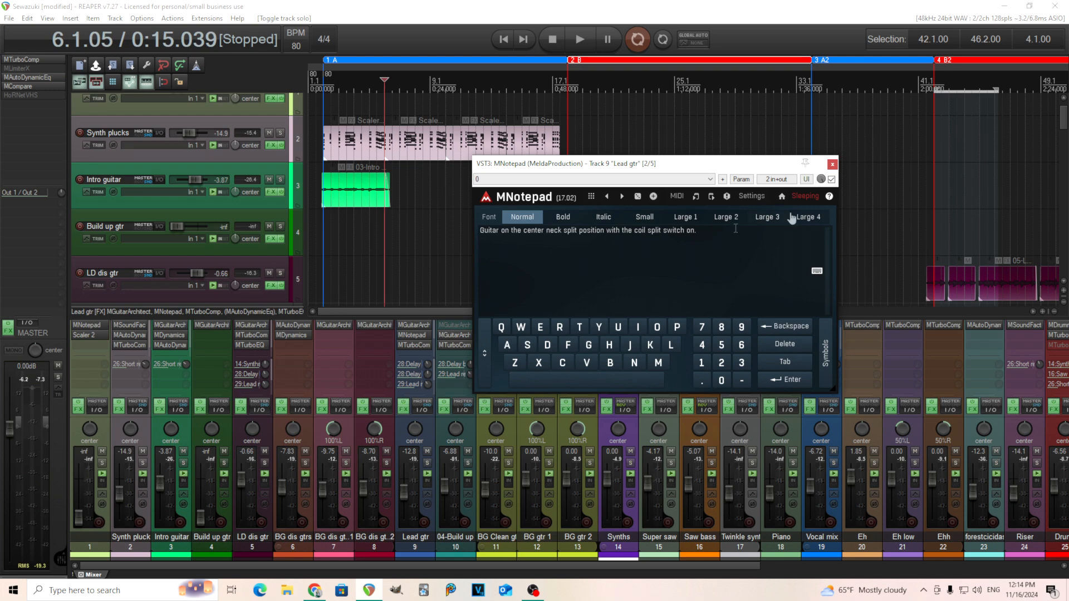
pyautogui.click(832, 164)
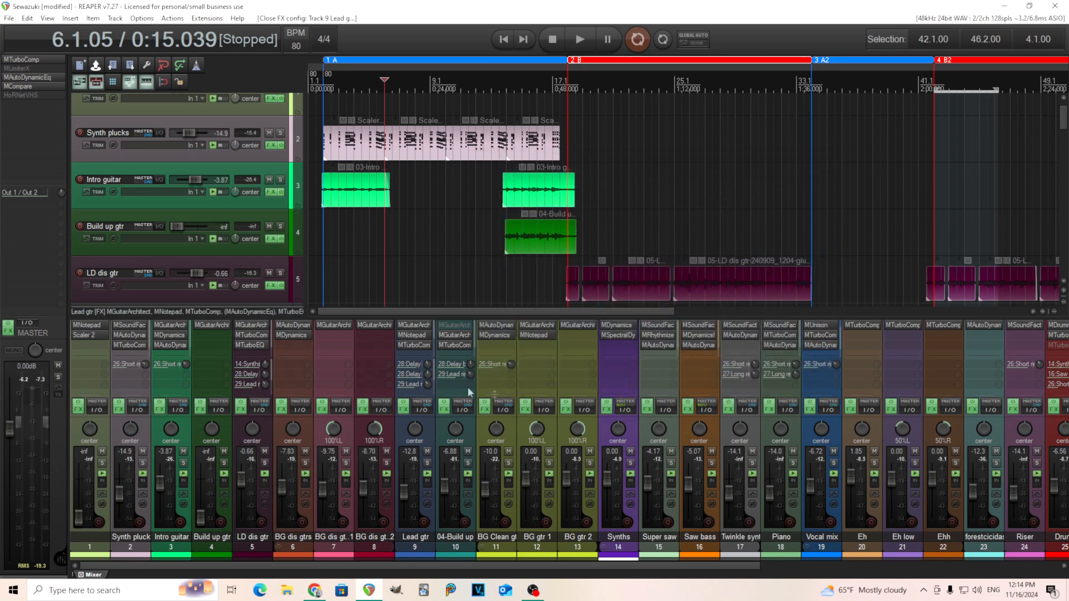
# Add a Notepad utility module beside the Gate in the second column of the Lead gtr's MGuitarArchitect grid
pyautogui.click(416, 324)
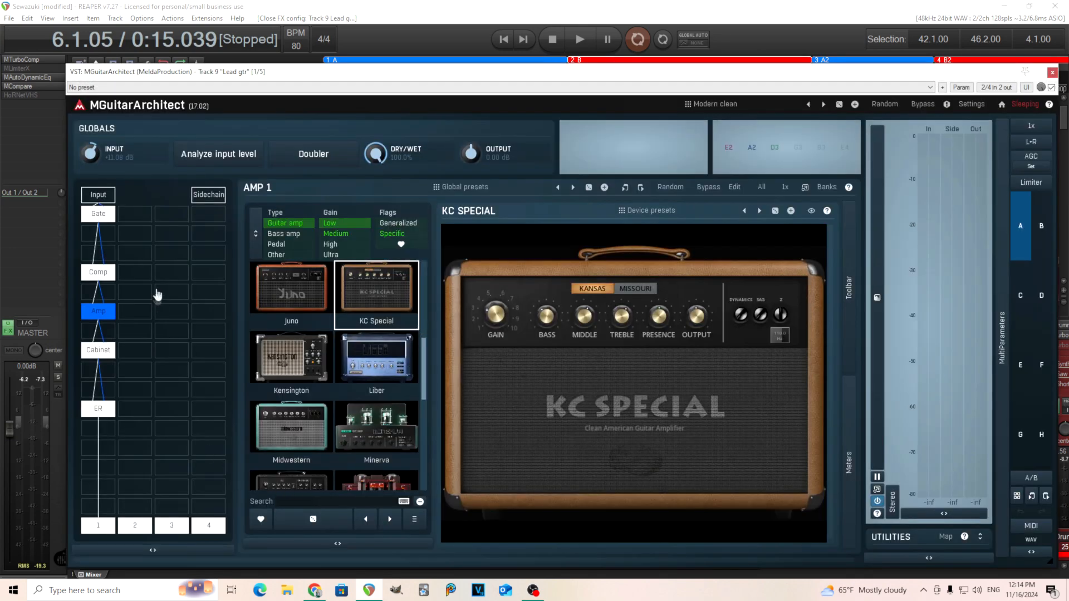
pyautogui.click(144, 229)
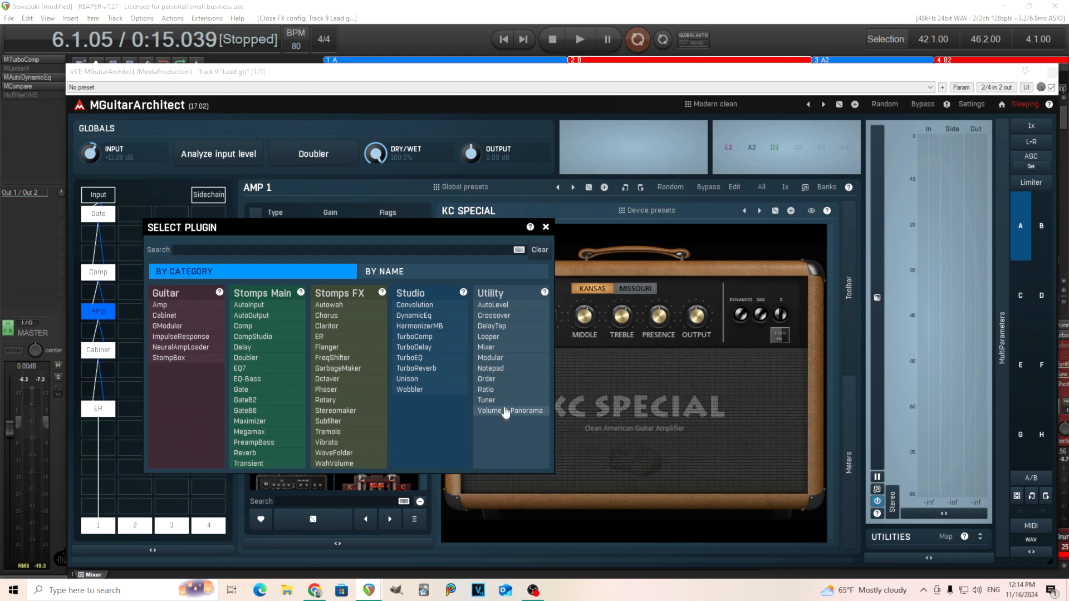
pyautogui.click(506, 369)
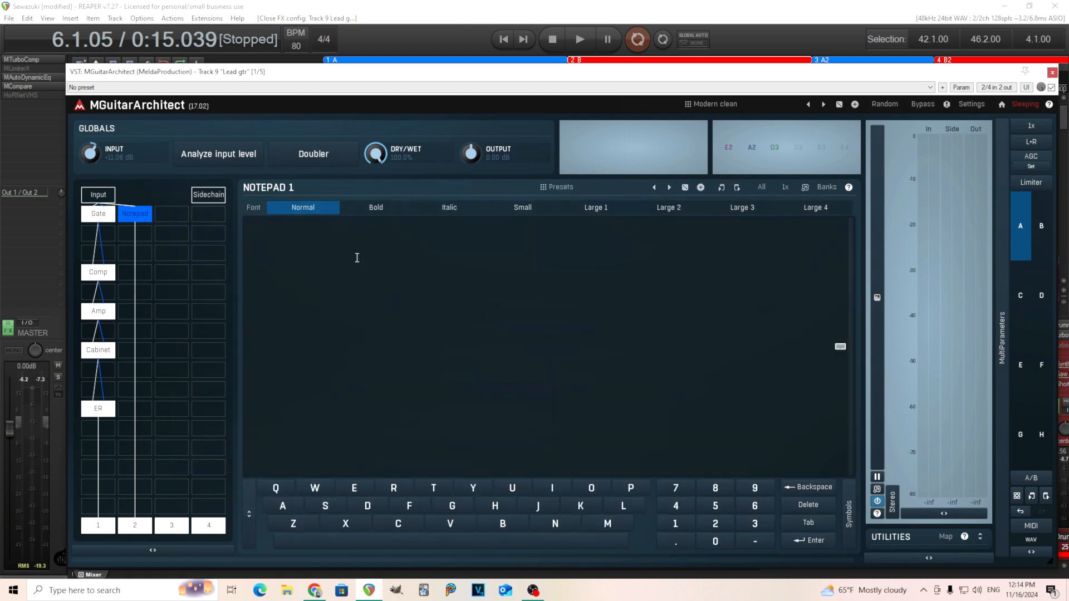
# Delete the Notepad module from the second column of the Lead gtr's MGuitarArchitect grid
pyautogui.rightClick(143, 218)
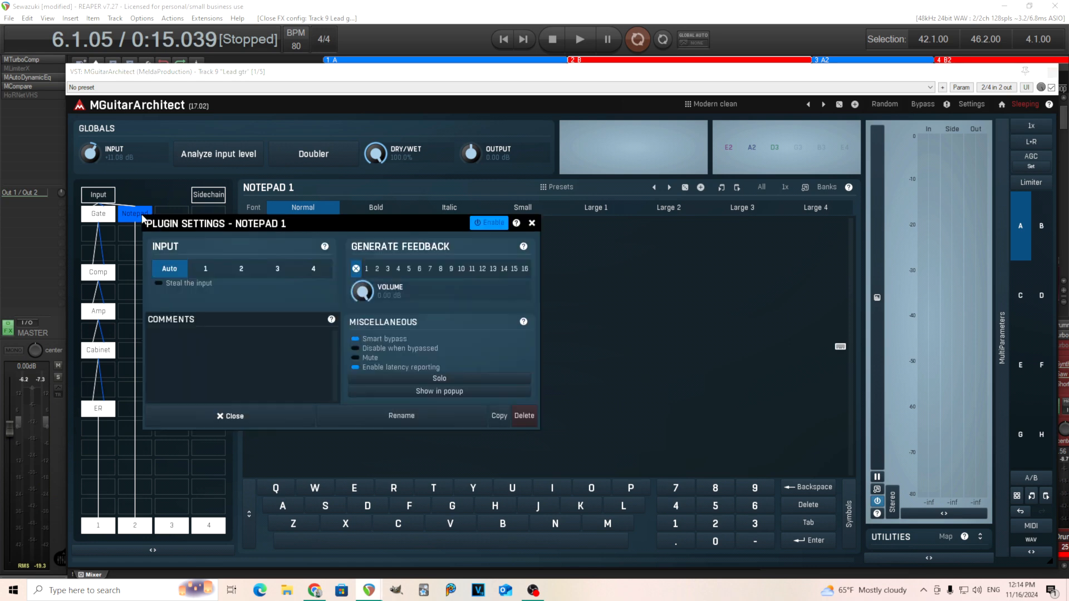
pyautogui.click(525, 417)
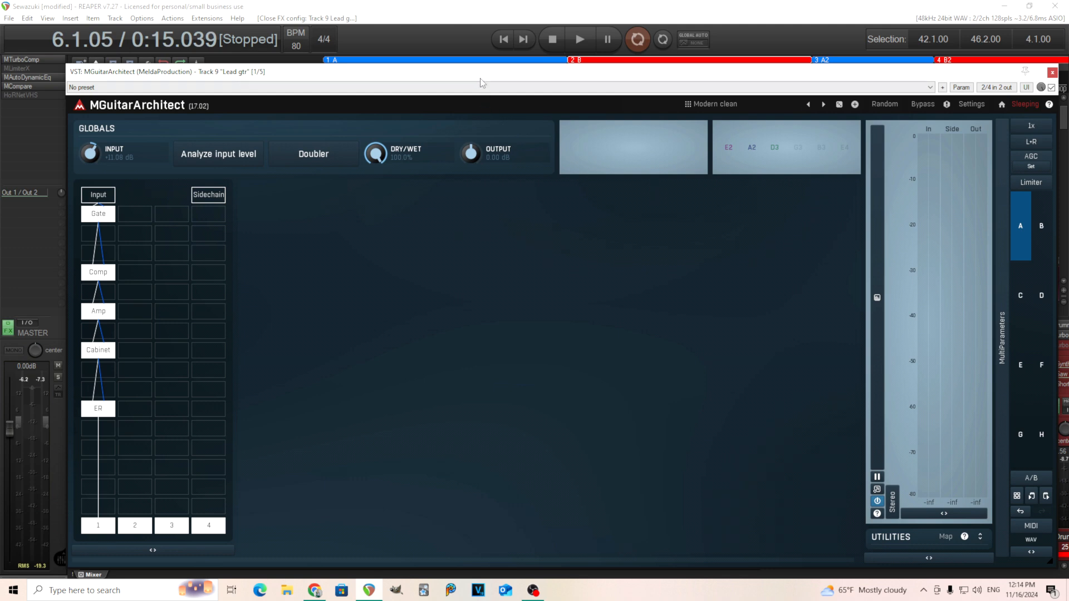
pyautogui.moveTo(480, 78); pyautogui.dragTo(456, 69)
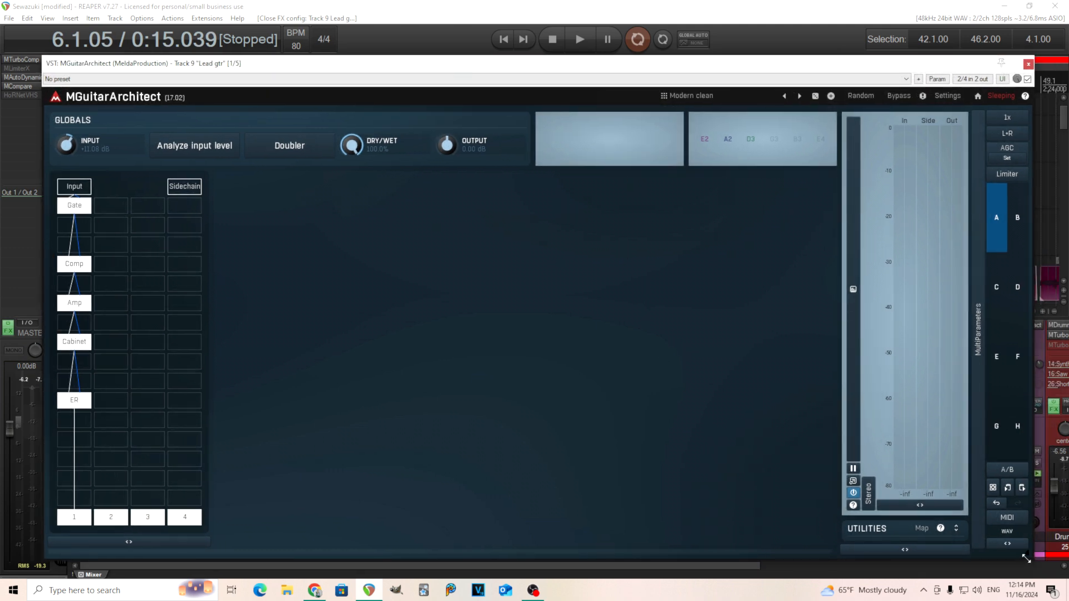
# Inspect the Lead gtr's Gate and Comp pedals, playing the song from bar 6 to watch the compressor meter before stopping
pyautogui.click(74, 205)
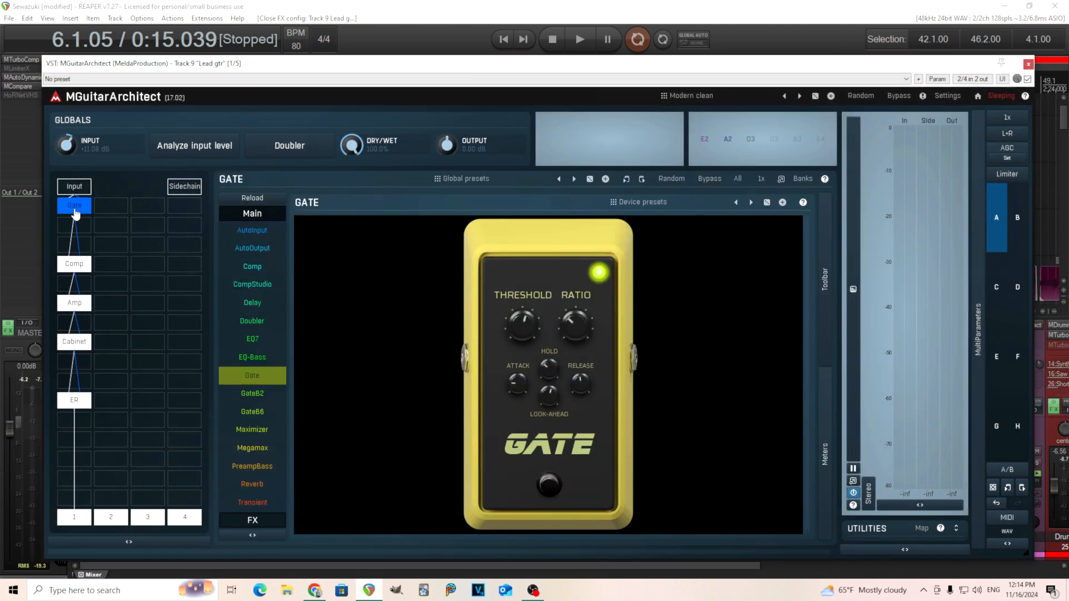
pyautogui.click(74, 264)
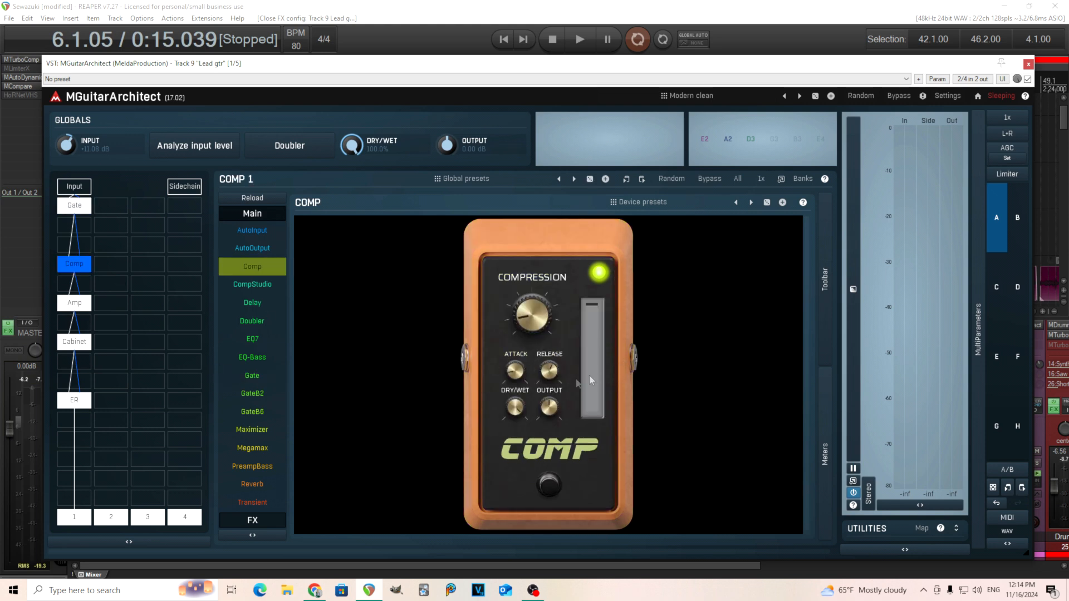
pyautogui.click(579, 39)
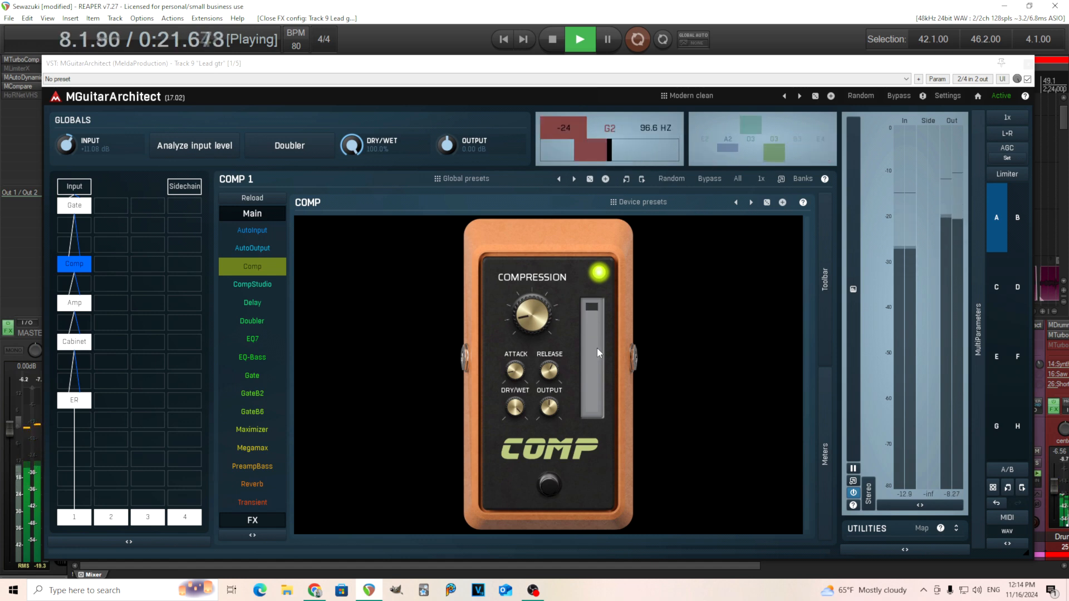
pyautogui.press('space')
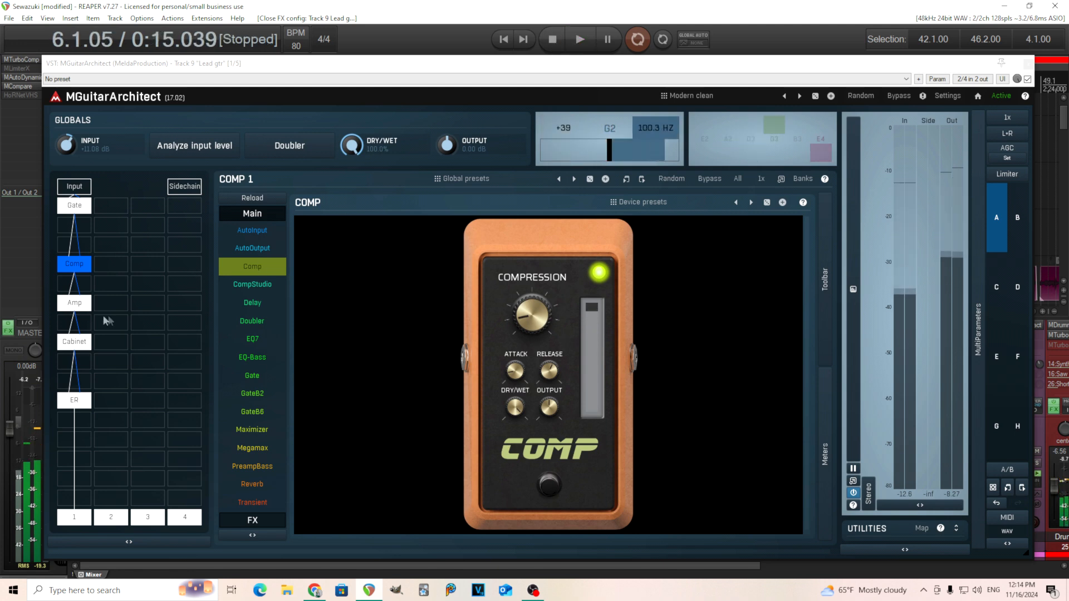
# Inspect the KC Special amp, Nitrogen cabinet and ER pedal in the Lead gtr chain, and close MGuitarArchitect
pyautogui.click(86, 307)
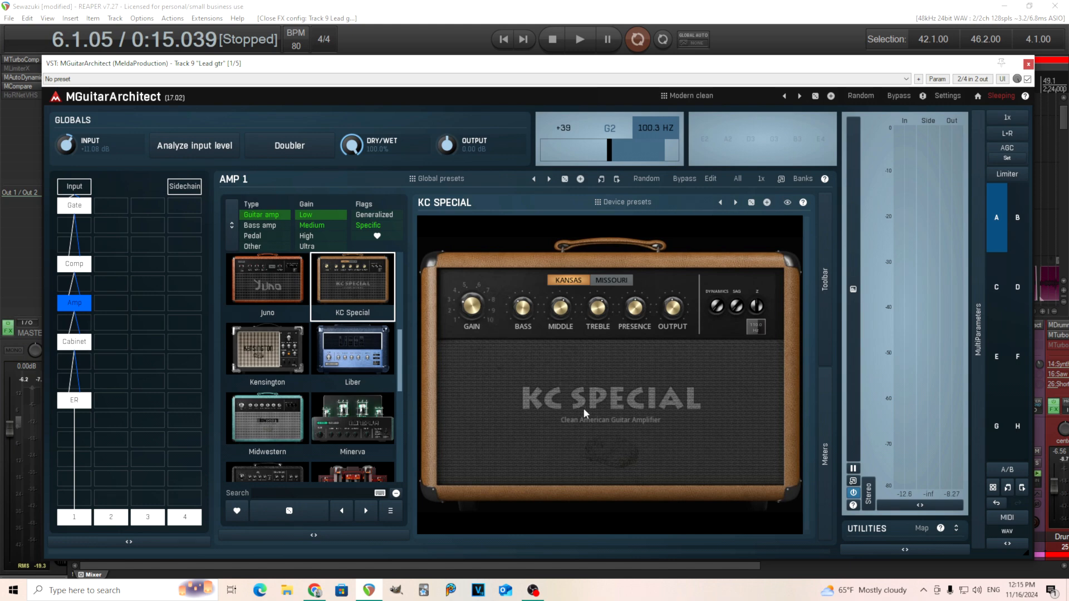
pyautogui.click(88, 343)
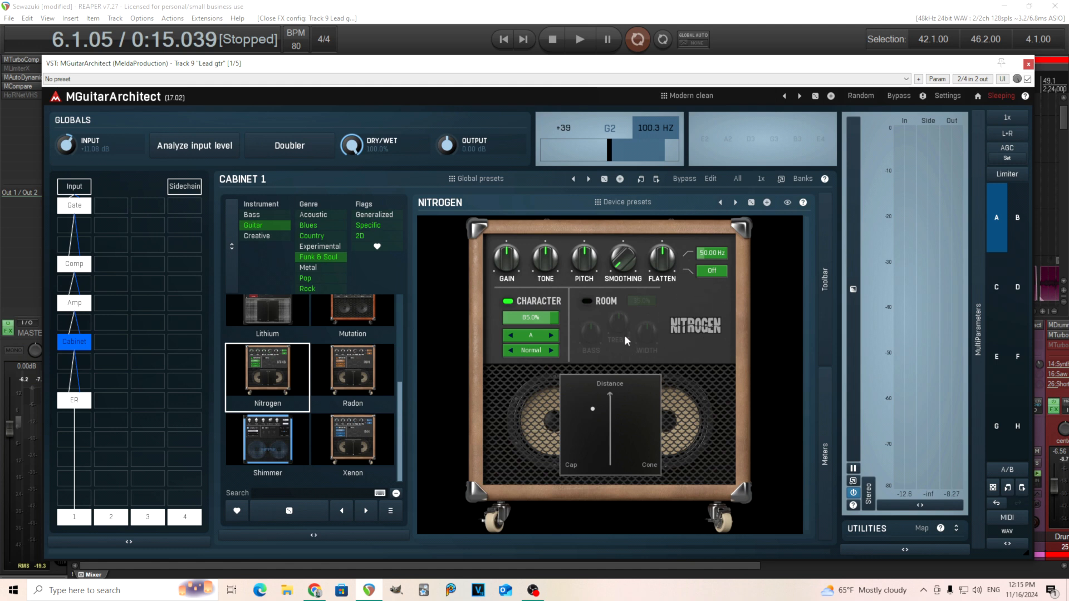
pyautogui.click(77, 399)
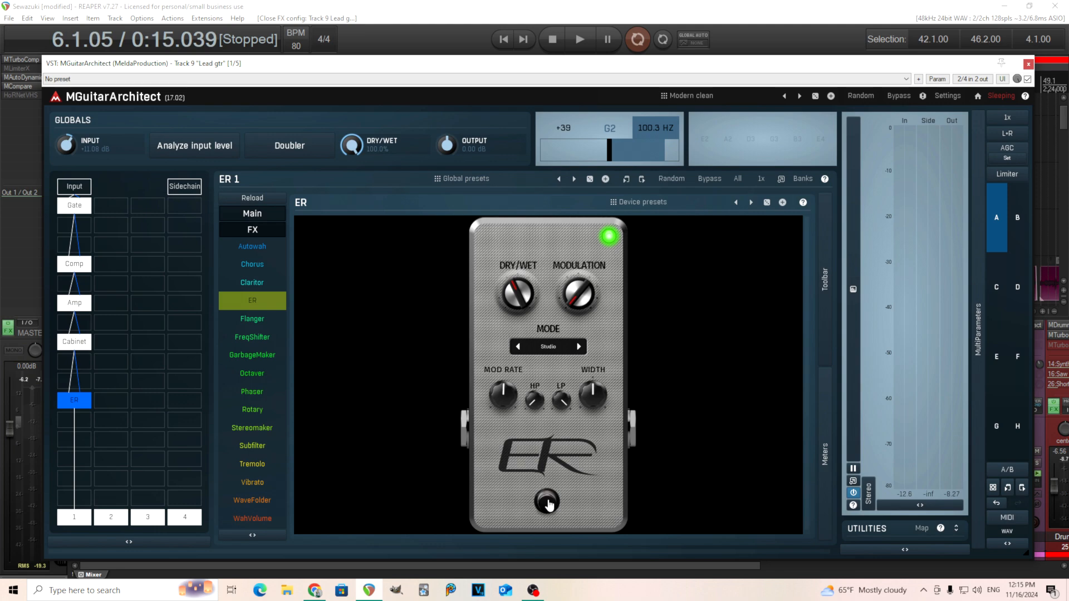
pyautogui.moveTo(661, 69); pyautogui.dragTo(633, 76)
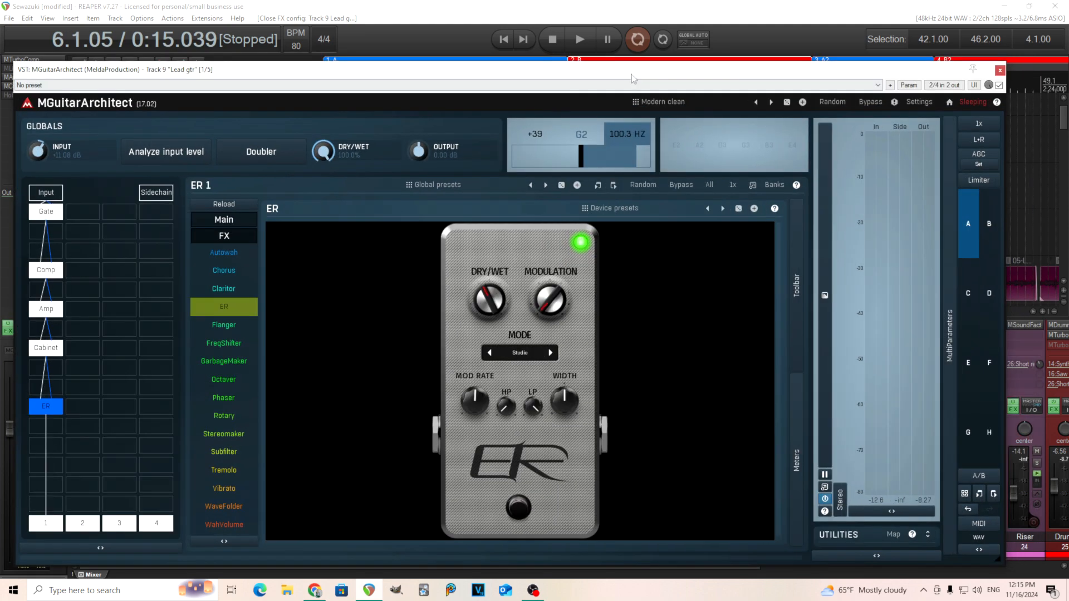
pyautogui.click(1000, 71)
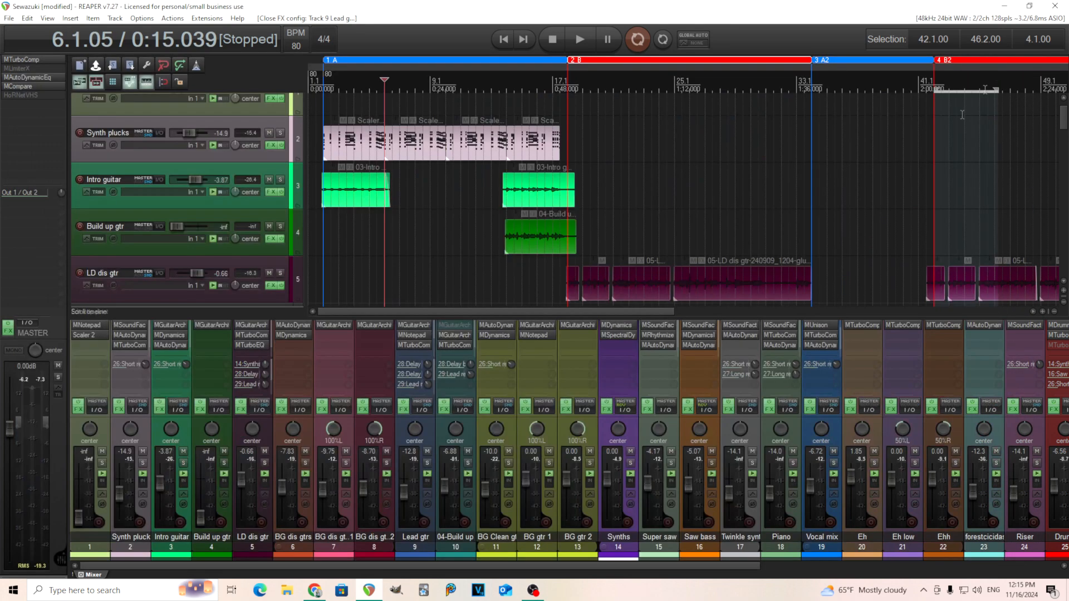
# Solo the Lead gtr and compare its sound with the ER pedal on and off during playback, leaving the pedal enabled
pyautogui.click(427, 463)
pyautogui.click(414, 325)
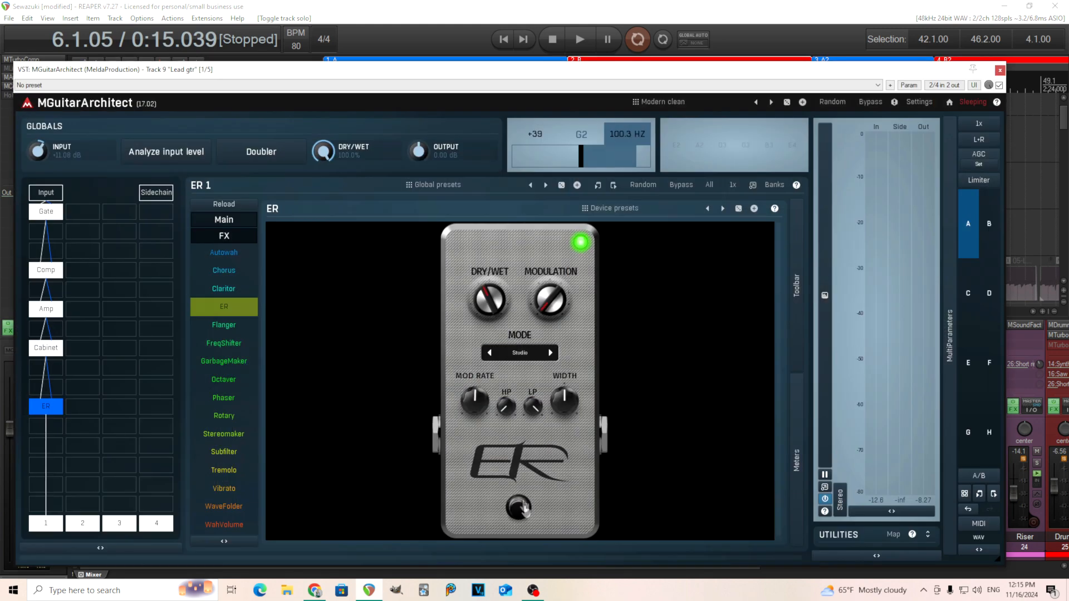
pyautogui.click(579, 39)
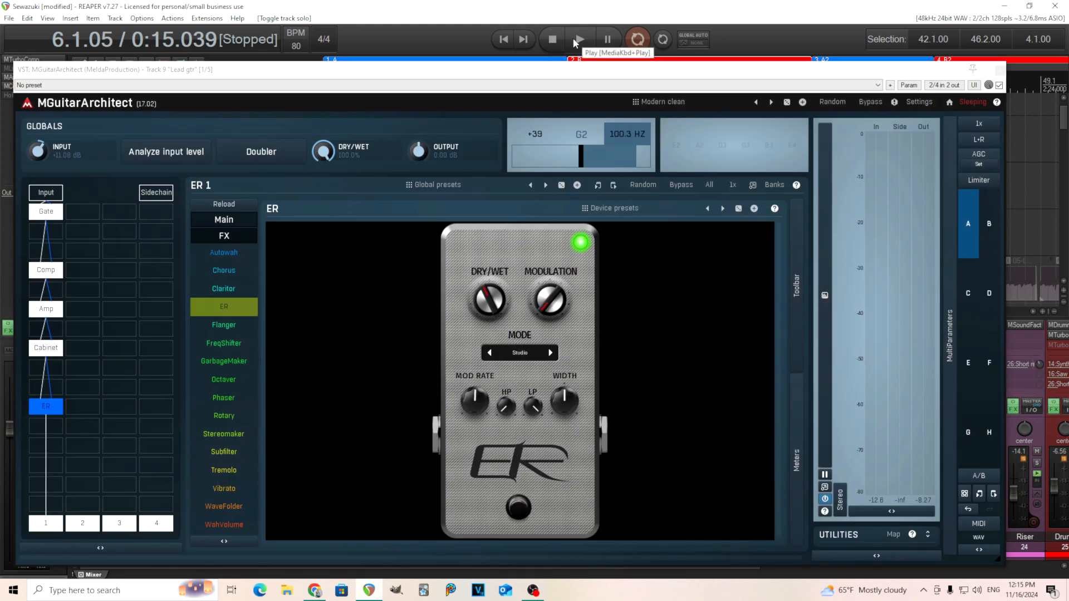
pyautogui.click(519, 509)
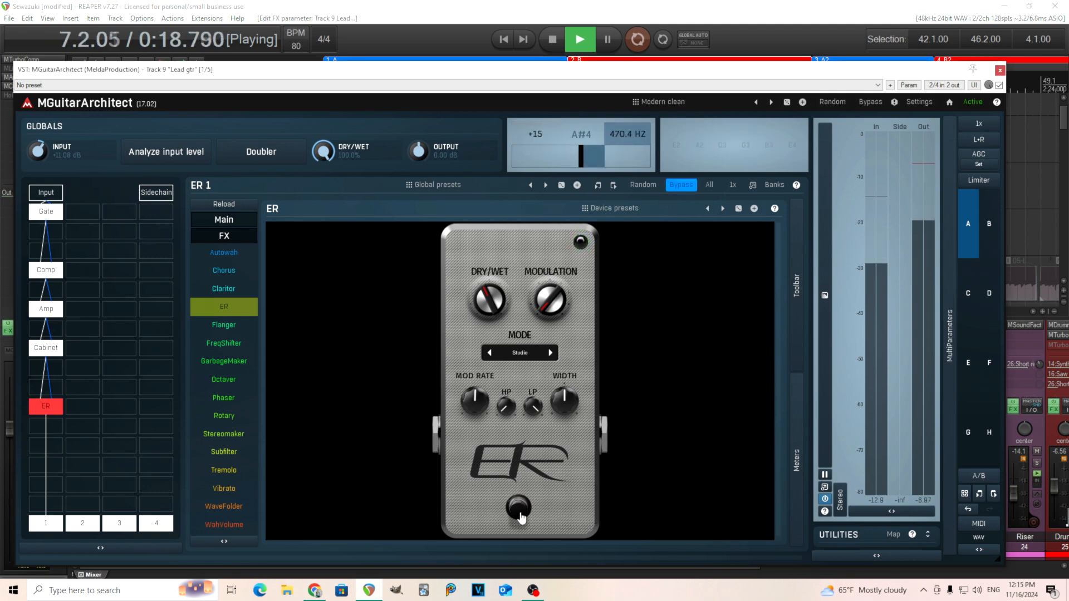
pyautogui.click(519, 511)
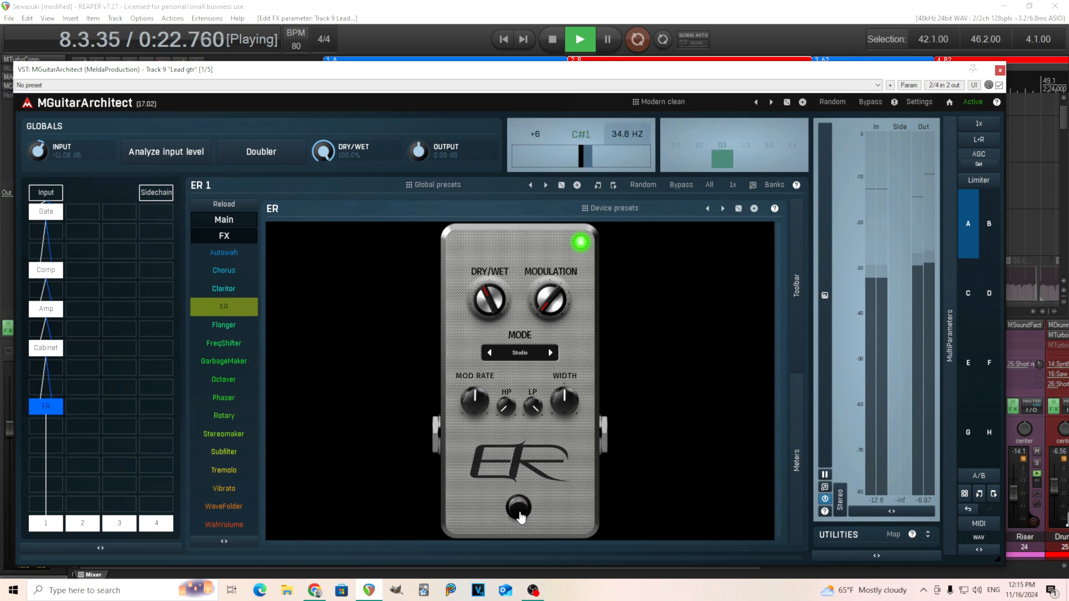
pyautogui.click(519, 512)
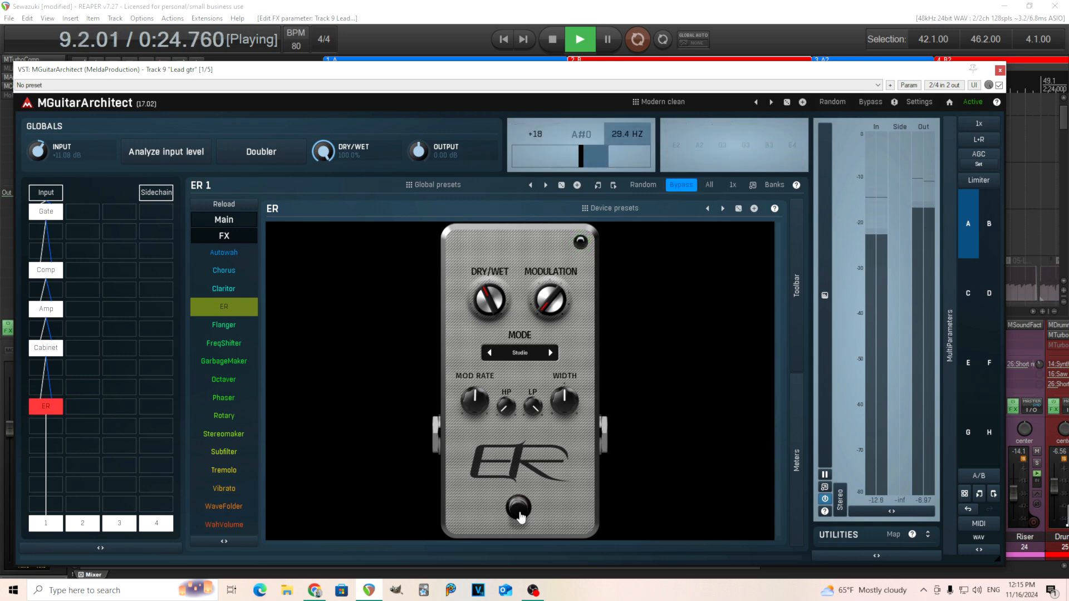
pyautogui.press('space')
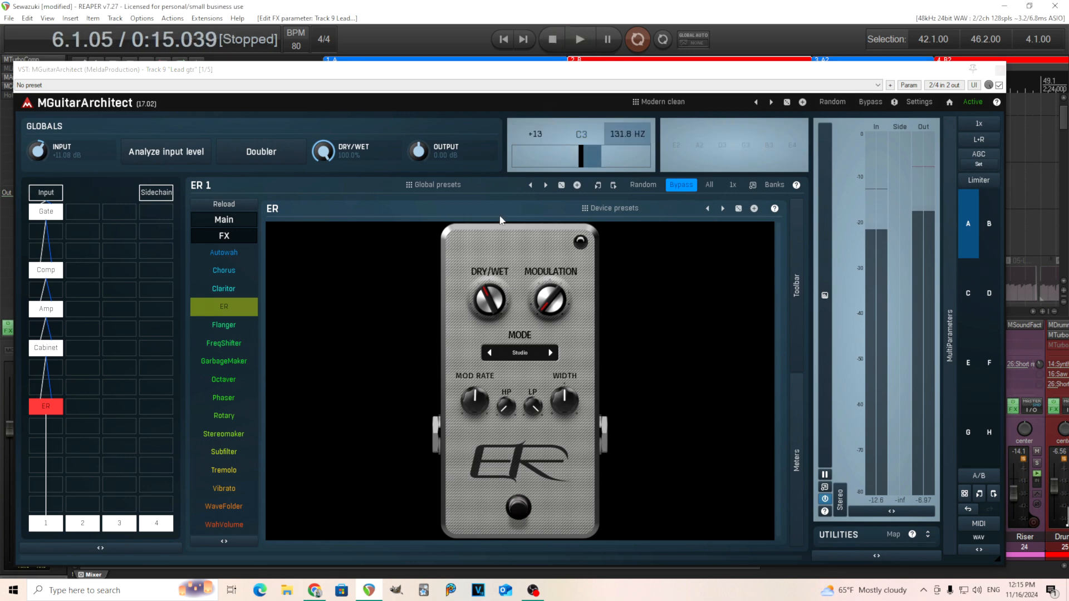
pyautogui.click(518, 512)
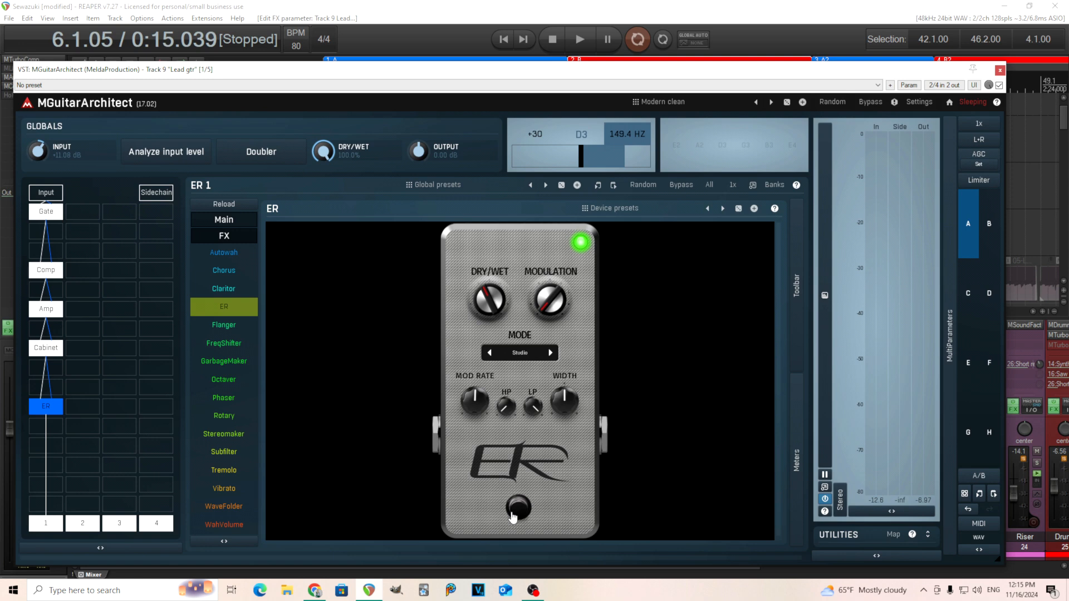
# Review the ER pedal's available modes, keep Studio selected, and close the Lead gtr's MGuitarArchitect
pyautogui.click(521, 352)
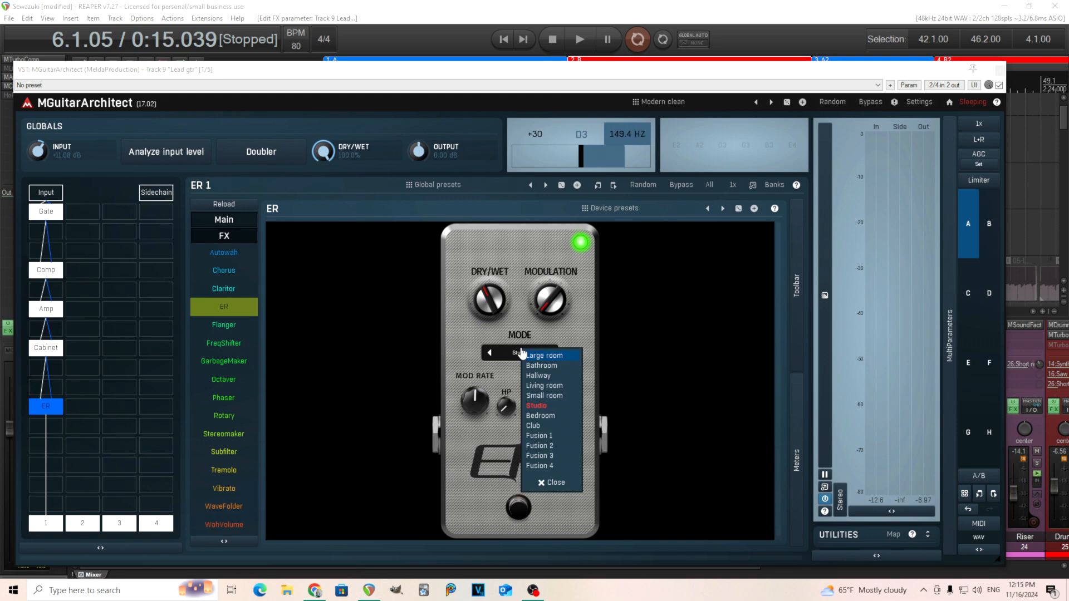
pyautogui.click(536, 406)
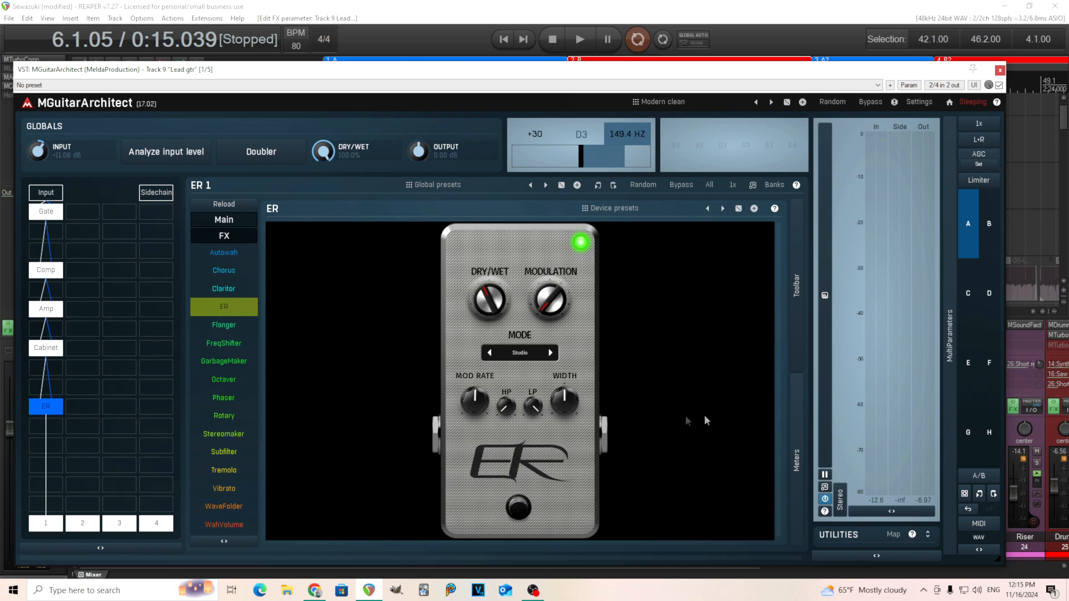
pyautogui.click(1000, 71)
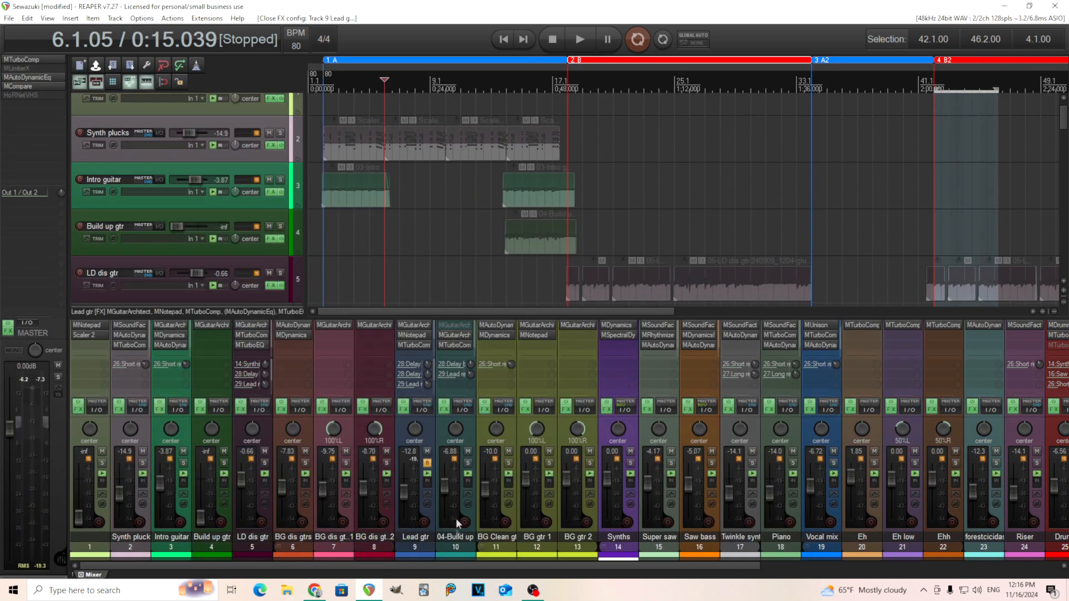
# Solo only the BG Clean gtrs folder track and play it from bar 6
pyautogui.click(508, 462)
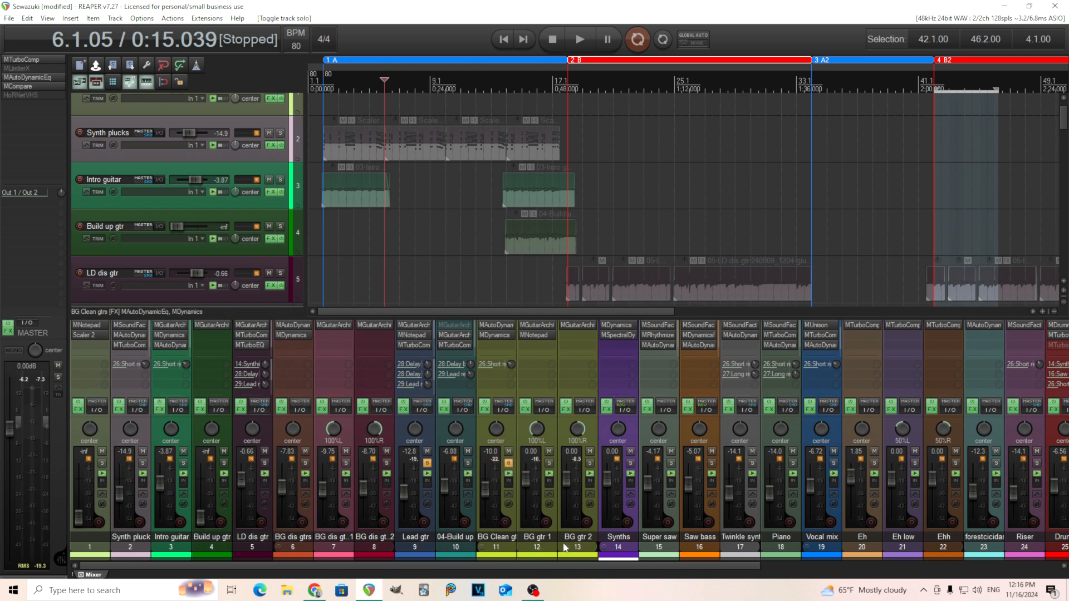
pyautogui.click(579, 39)
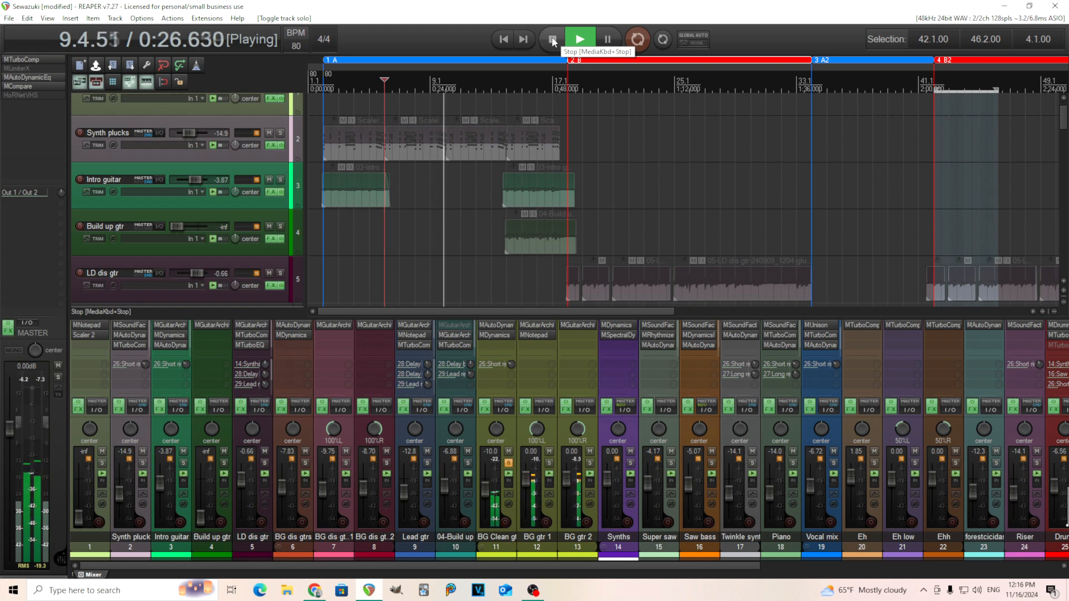
# Inspect the Comp pedal and Junko amp in BG gtr 2's MGuitarArchitect, stopping playback along the way, and close the plugin
pyautogui.click(581, 326)
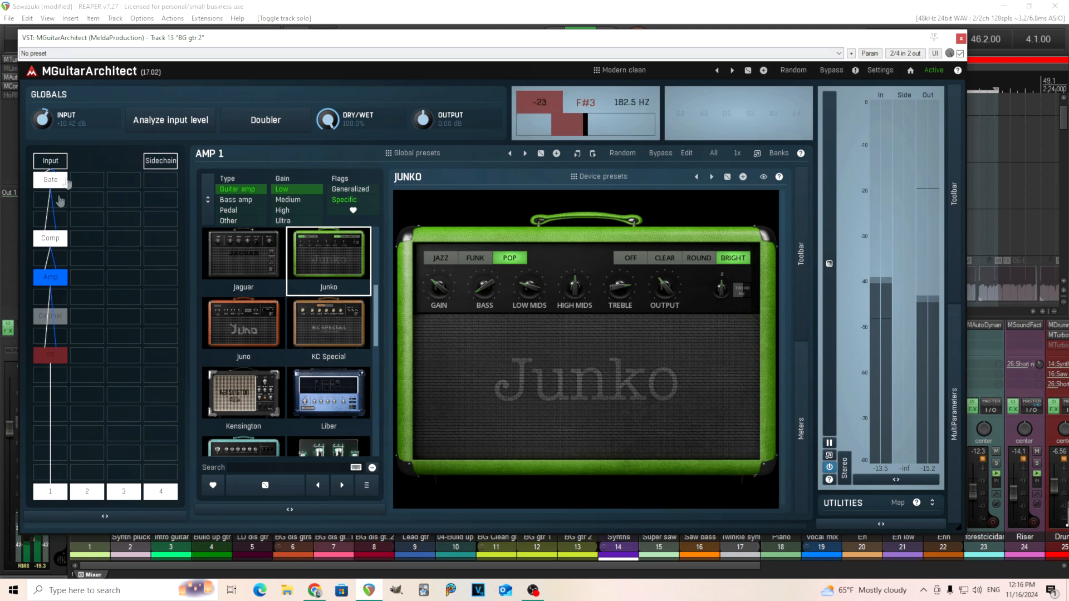
pyautogui.click(49, 241)
pyautogui.moveTo(615, 42); pyautogui.dragTo(642, 56)
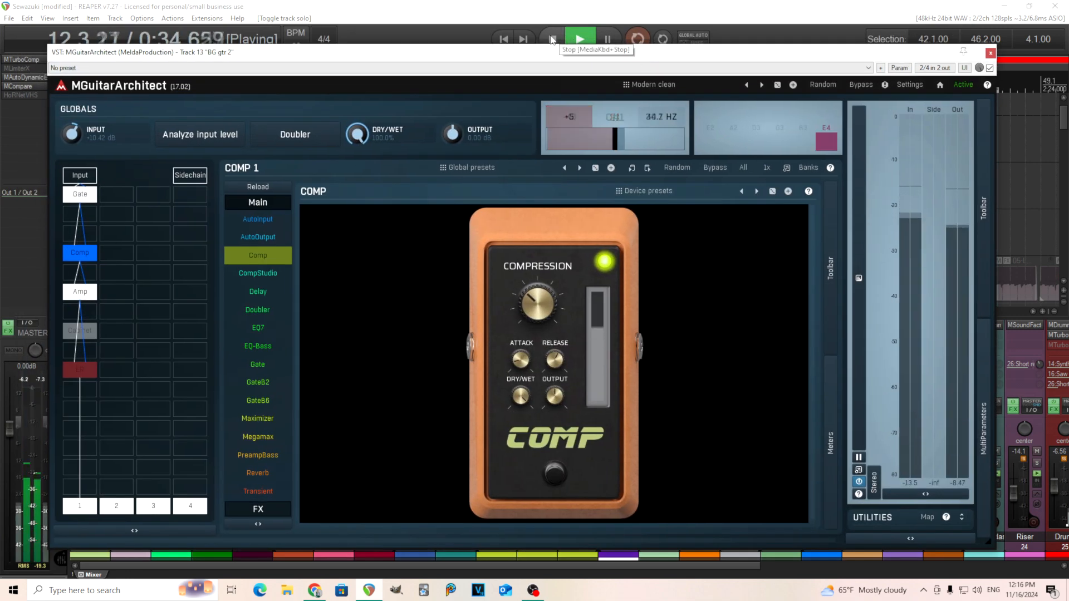
pyautogui.click(553, 39)
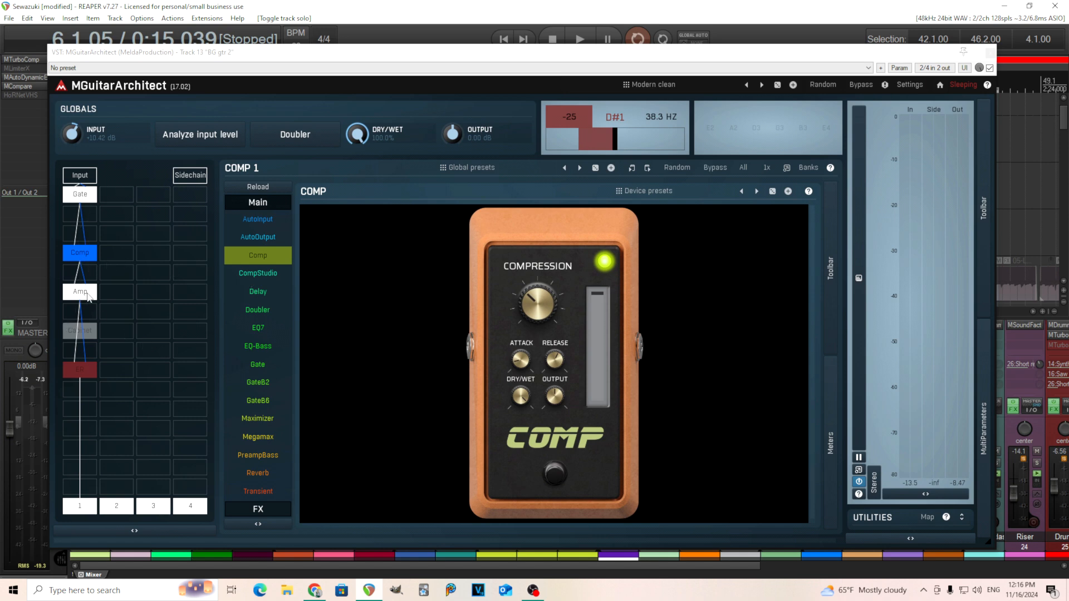
pyautogui.click(83, 292)
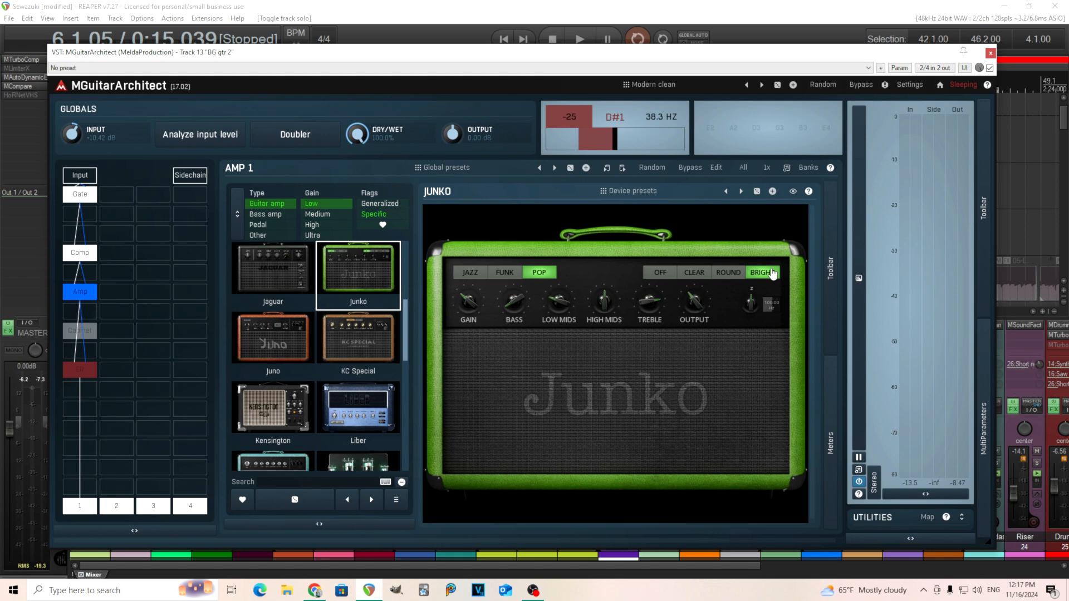
pyautogui.click(991, 54)
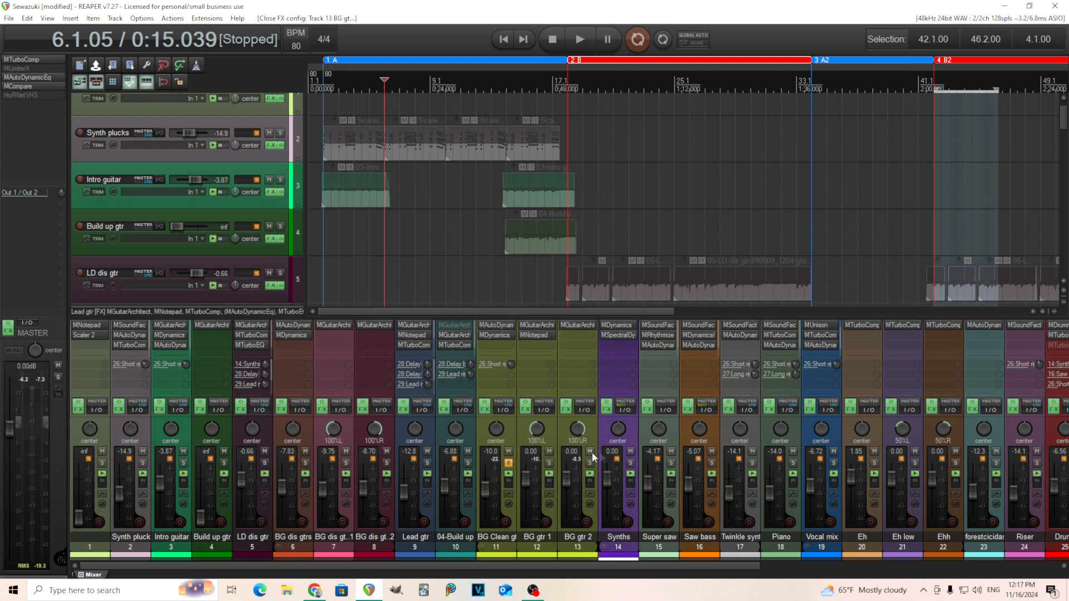
# Read the guitar setup note in BG gtr 1's MNotepad, and inspect the BG Clean gtrs' MAutoDynamicEq curve, closing both plugins
pyautogui.click(535, 337)
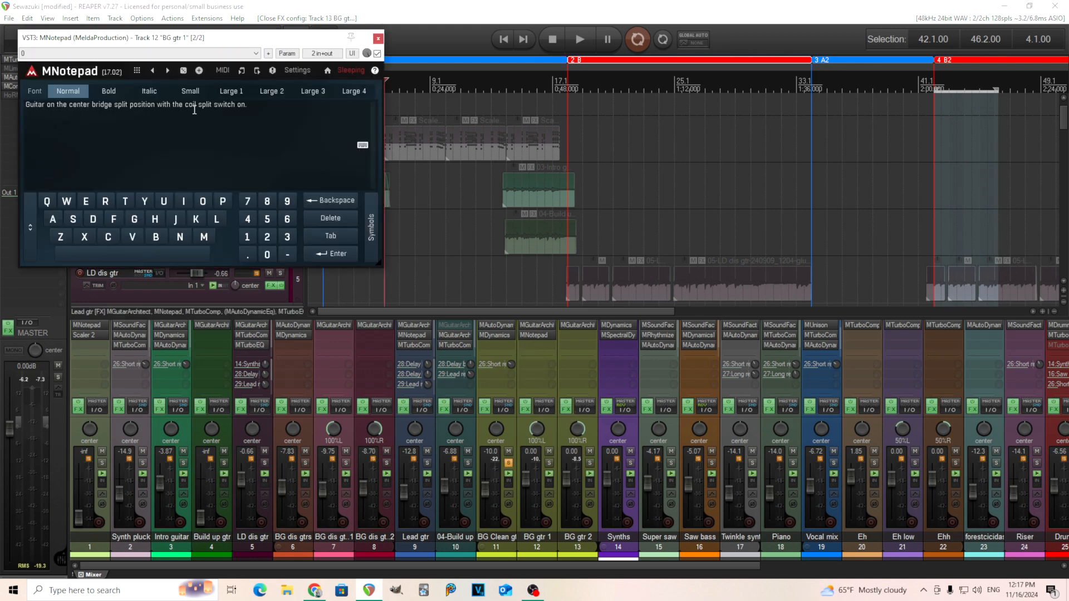
pyautogui.click(378, 38)
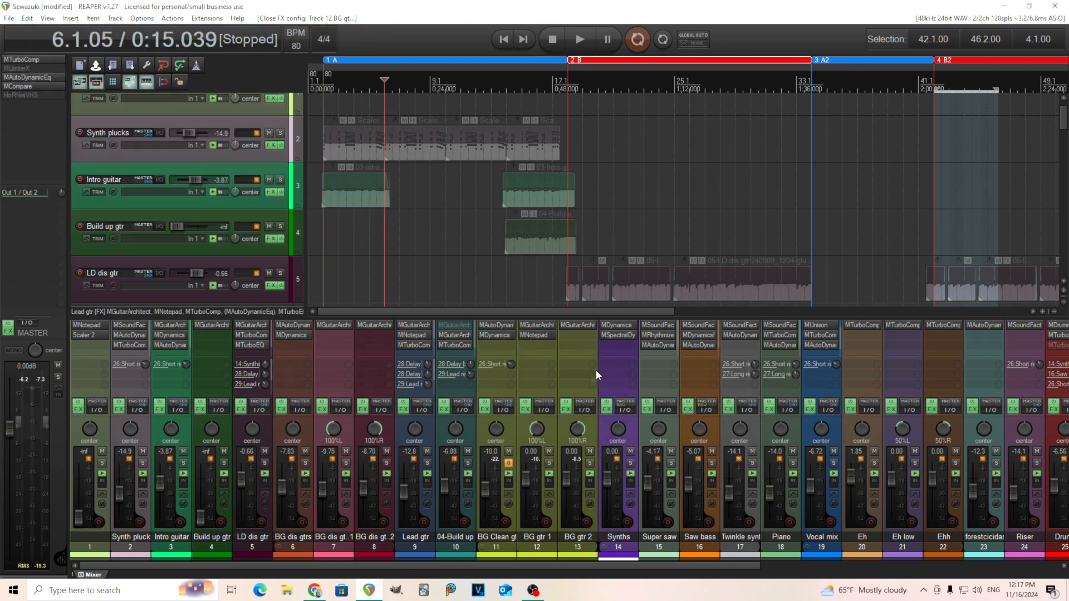
pyautogui.click(496, 324)
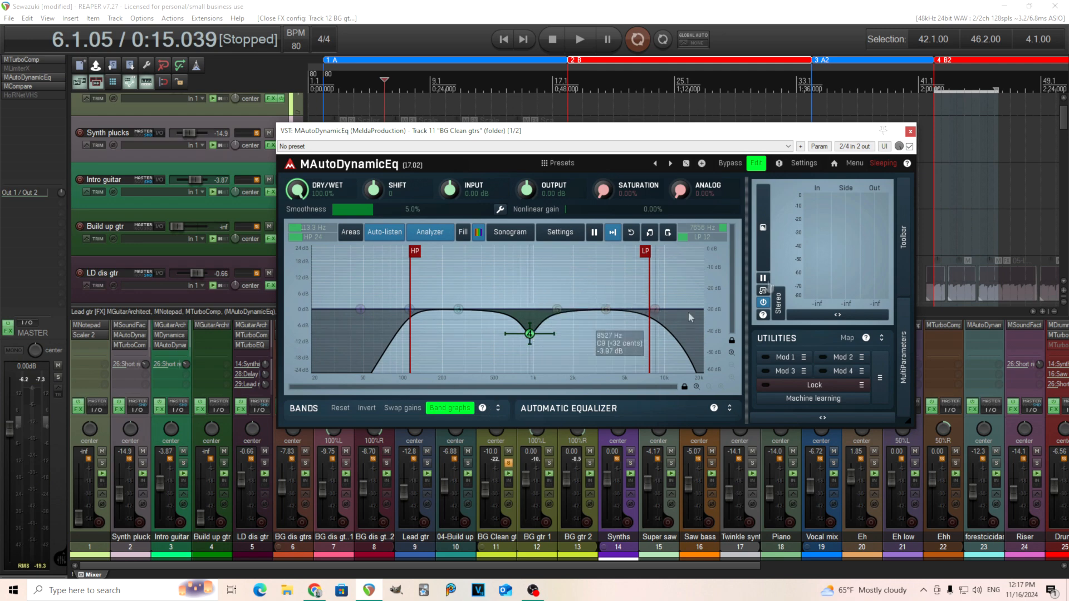
pyautogui.click(911, 133)
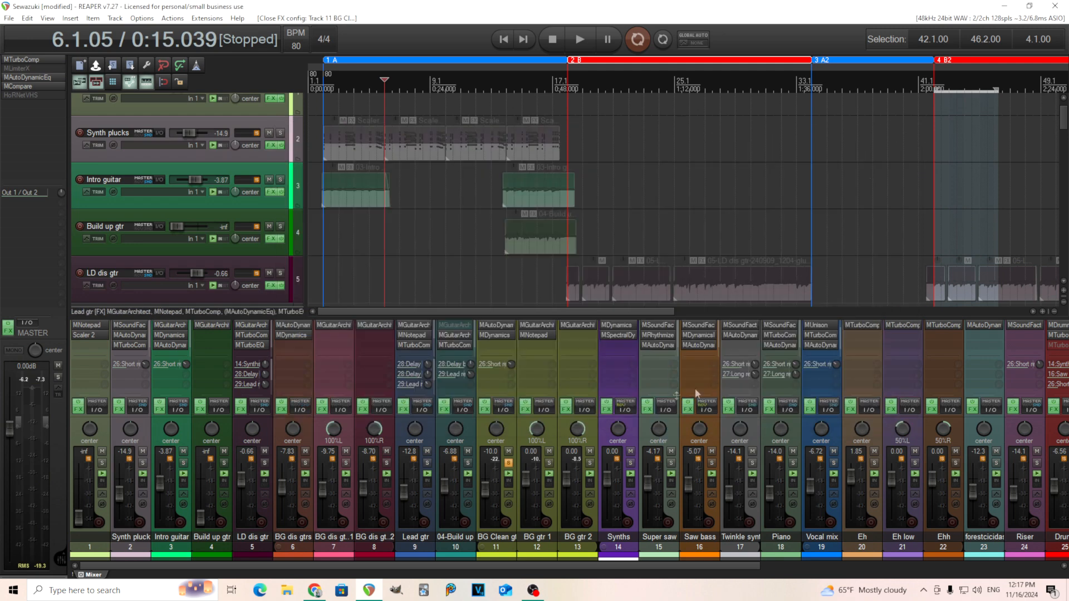
# Inspect the BG Clean gtrs folder's MDynamics while playing it back, stop playback, check the Maximize setting, and close the plugin
pyautogui.click(497, 335)
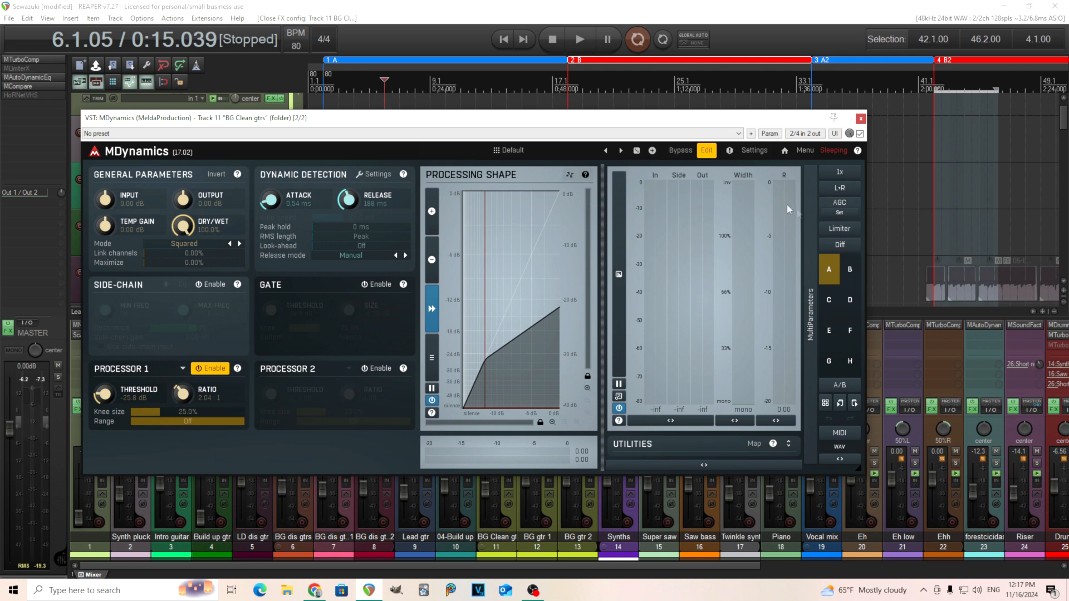
pyautogui.press('space')
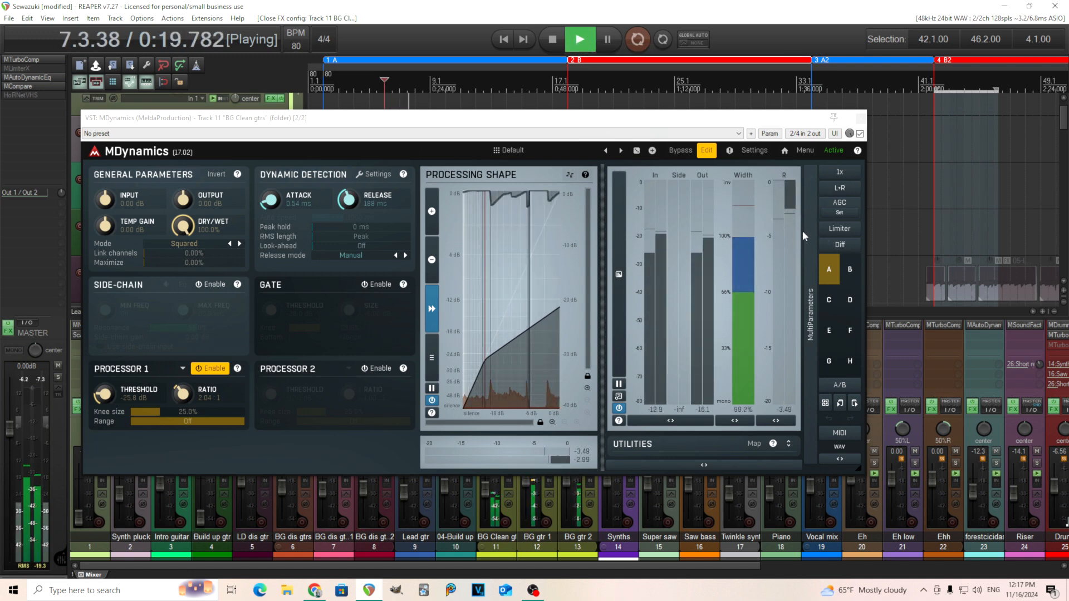
pyautogui.click(553, 40)
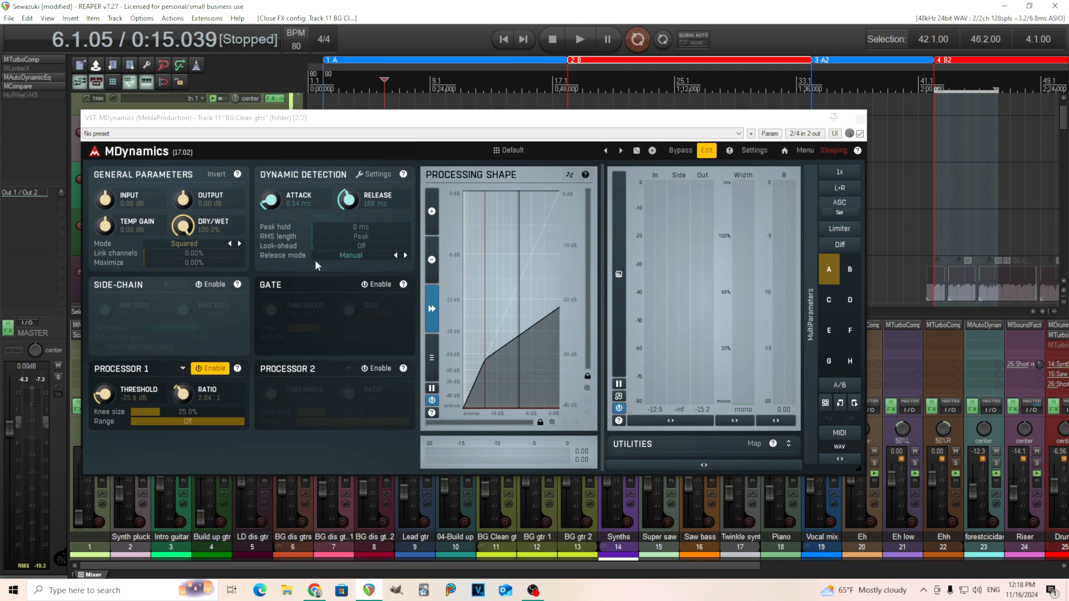
pyautogui.moveTo(198, 258); pyautogui.dragTo(215, 258)
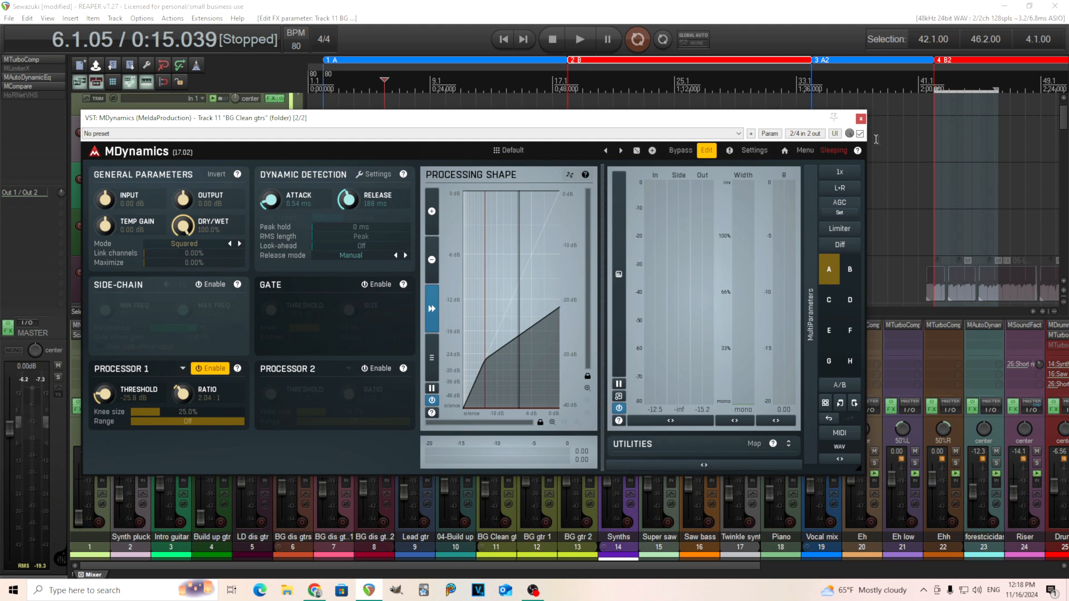
pyautogui.click(860, 119)
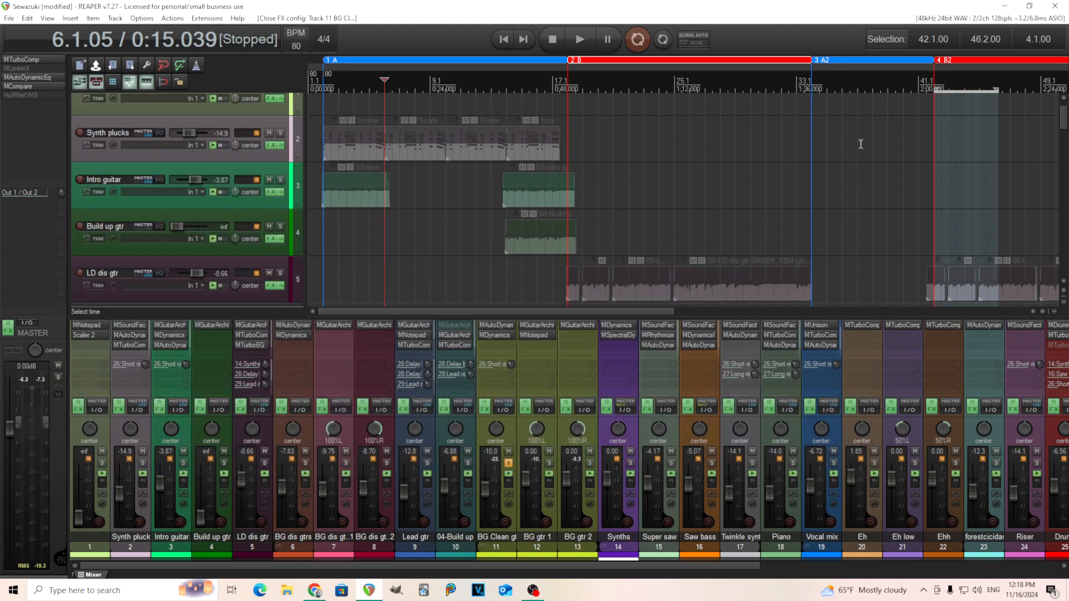
# Switch the solo from BG Clean gtrs to the 04-Build up gtr track and play from the start of its item
pyautogui.click(509, 464)
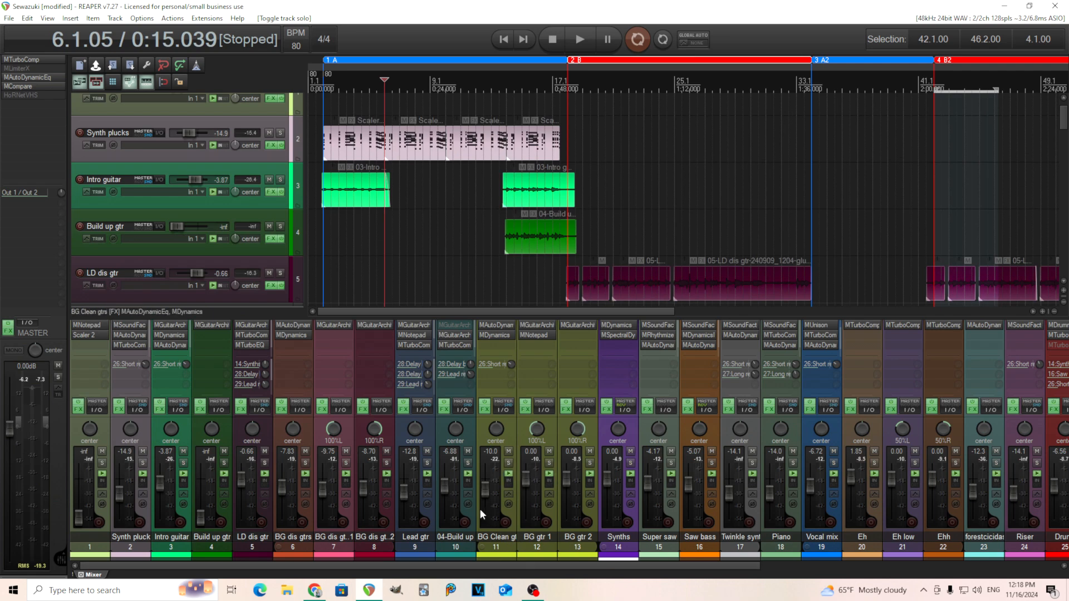
pyautogui.click(468, 464)
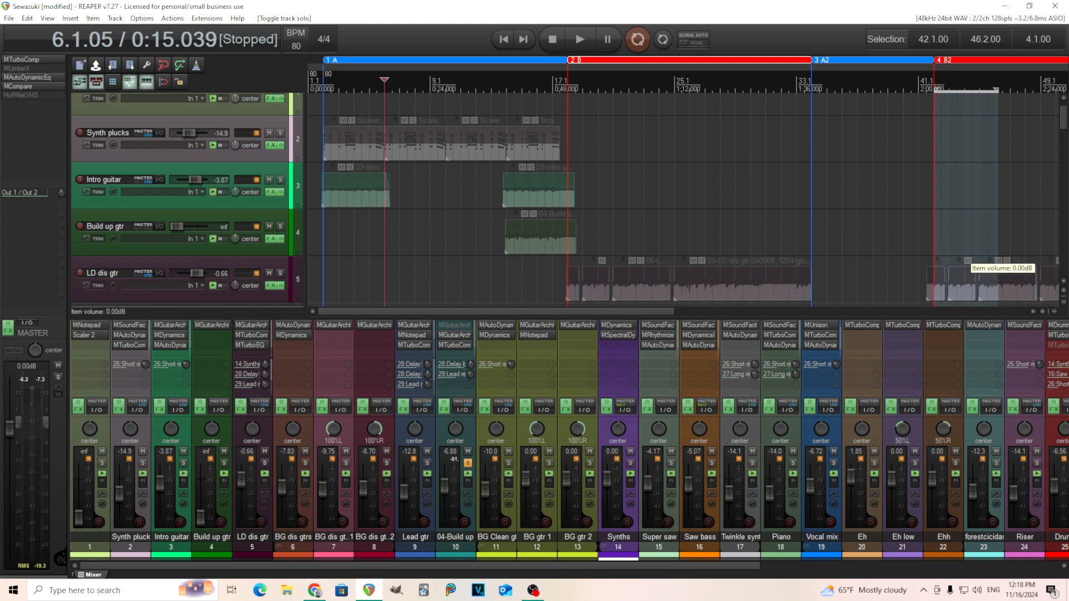
pyautogui.moveTo(1063, 121); pyautogui.dragTo(1060, 156)
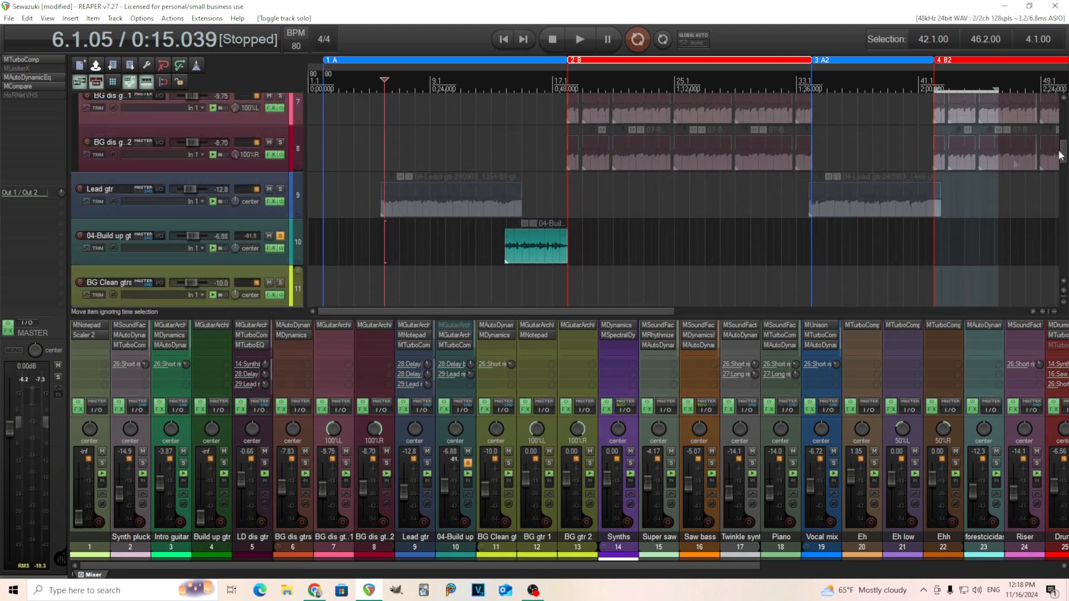
pyautogui.click(506, 107)
pyautogui.click(505, 89)
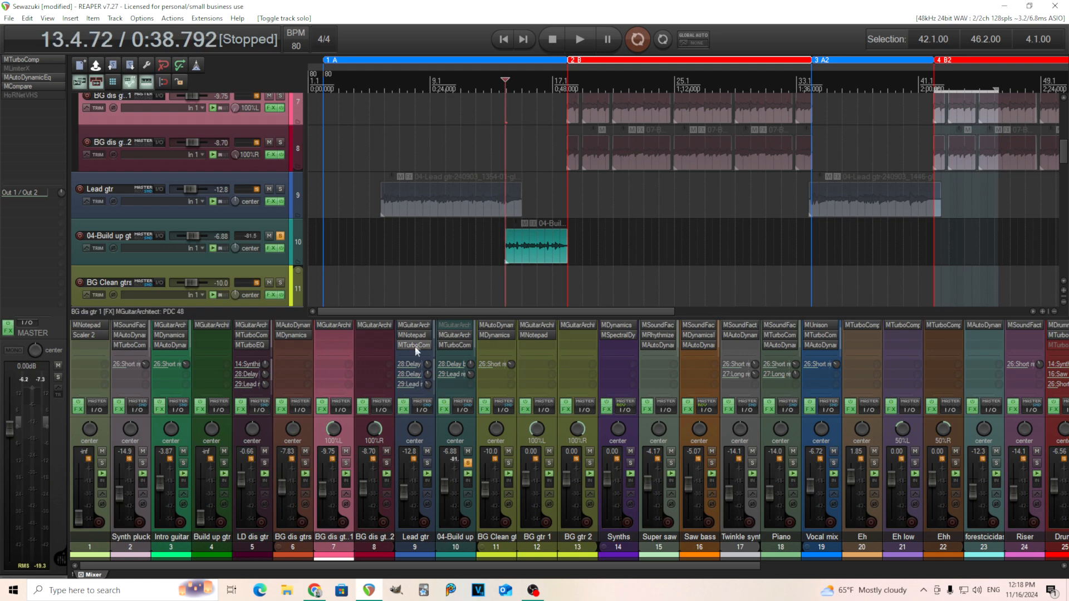
pyautogui.click(580, 40)
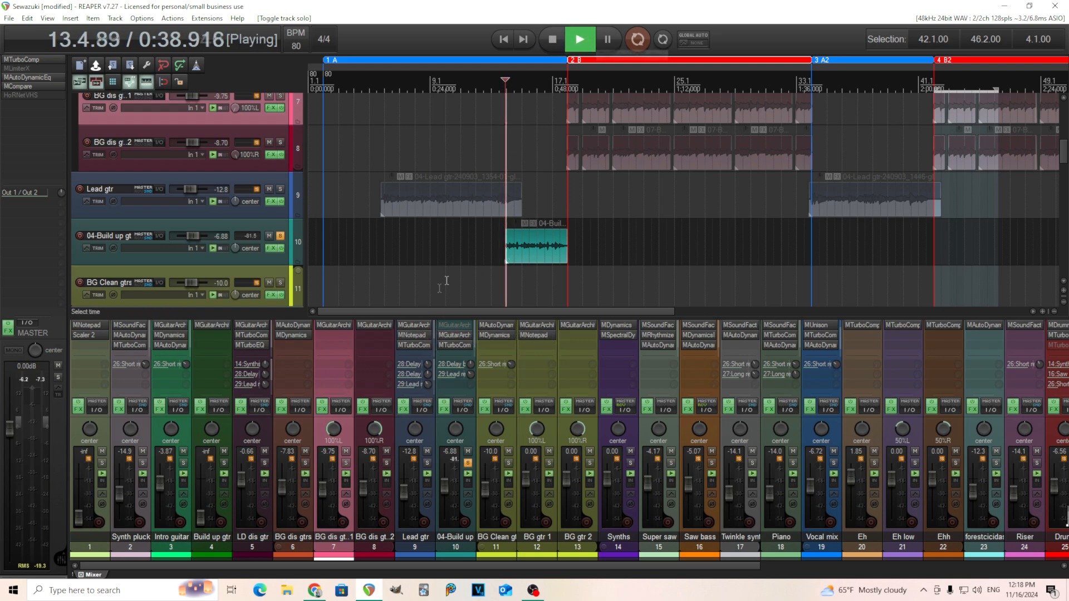
# Inspect the Comp, Amp and Cabinet blocks in the Lead gtr's MGuitarArchitect, and close the plugin
pyautogui.click(410, 324)
pyautogui.click(47, 269)
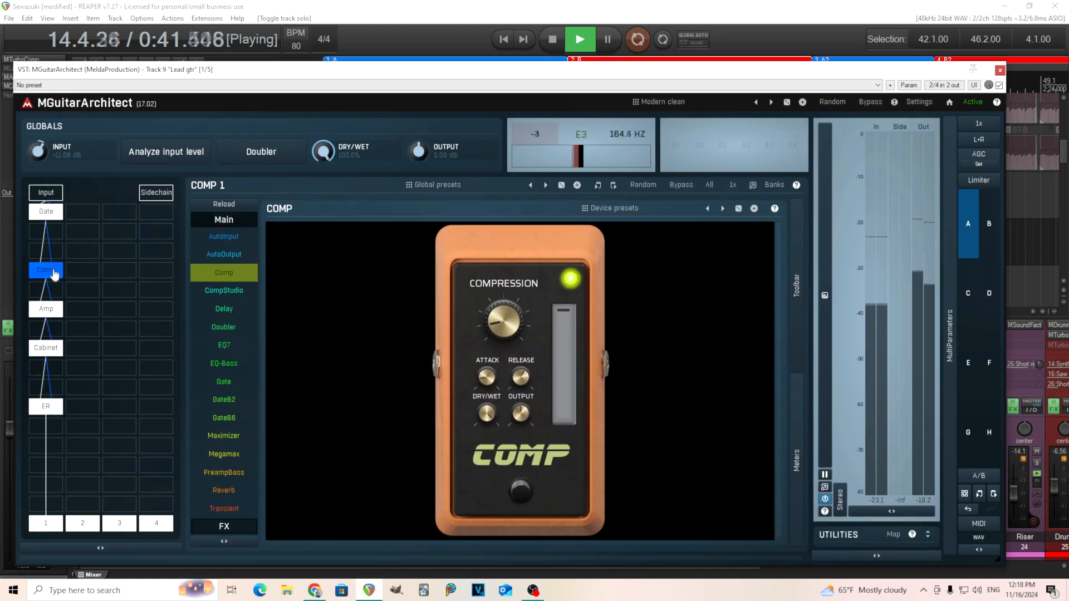
pyautogui.click(47, 309)
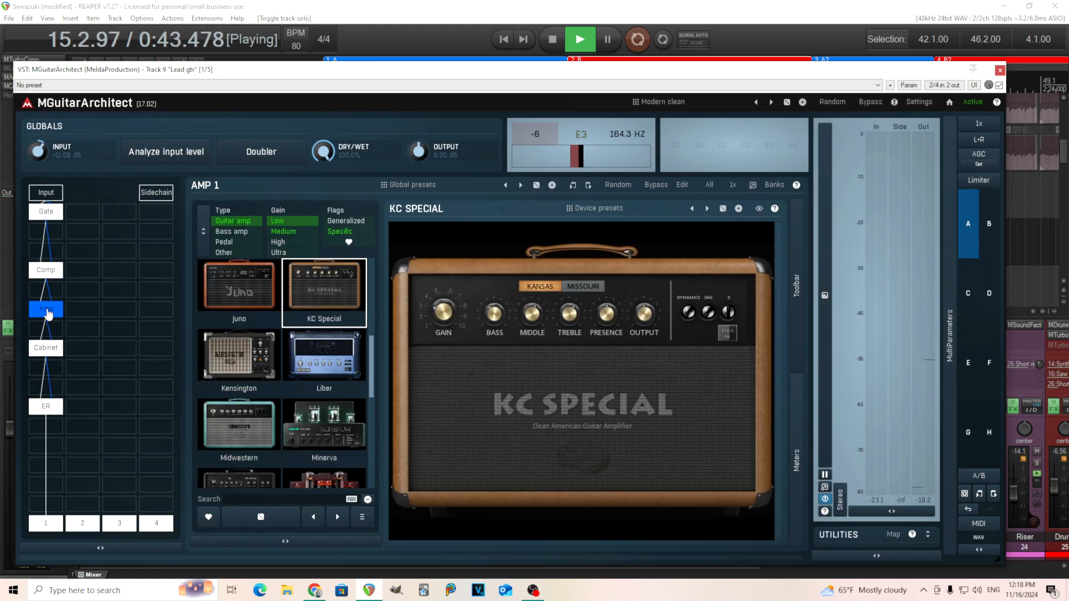
pyautogui.click(59, 354)
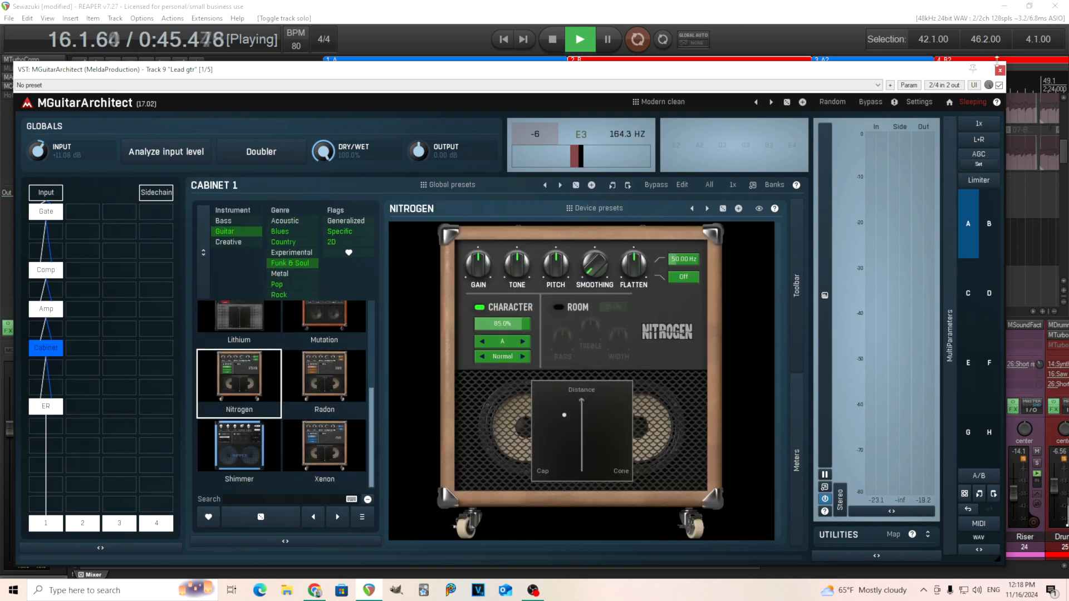
pyautogui.click(999, 71)
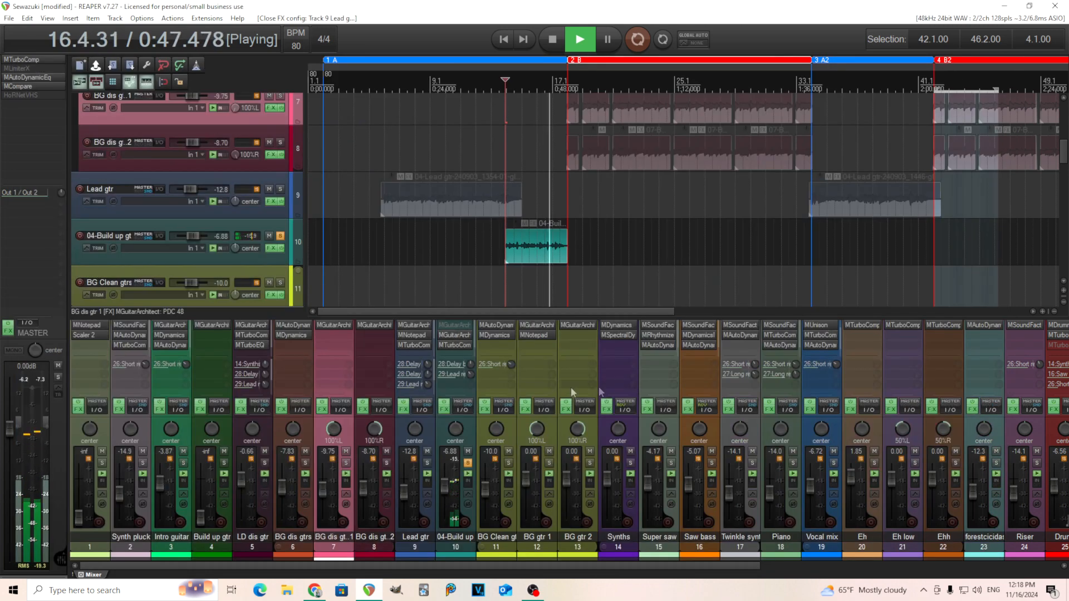
# Examine the MPI-2500 compressor in 04-Build up gtr's MTurboComp, stop playback, close the plugin, and check the track's sends
pyautogui.click(446, 345)
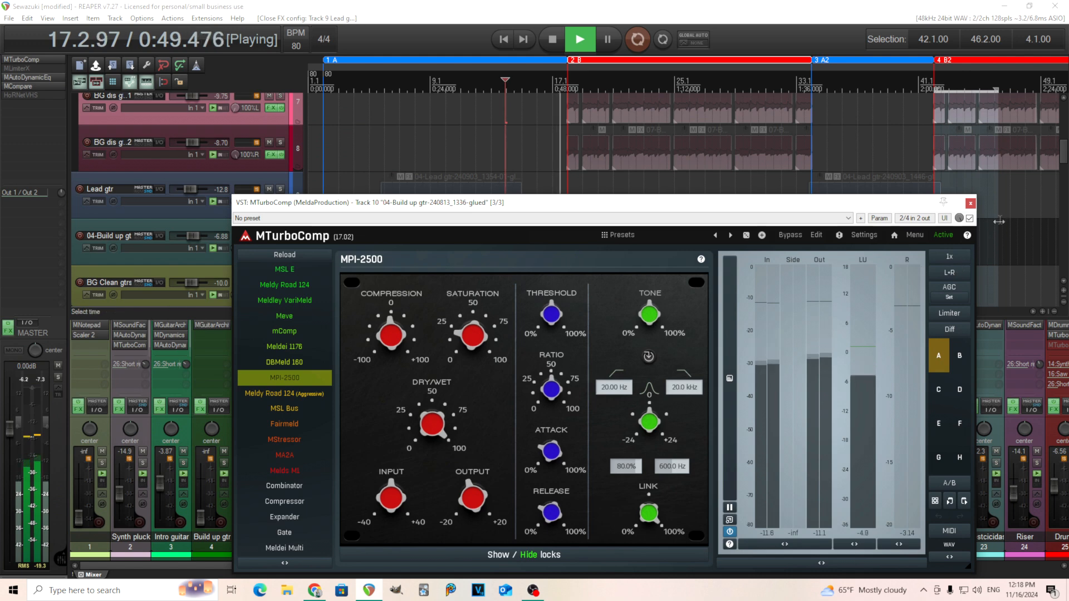
pyautogui.press('space')
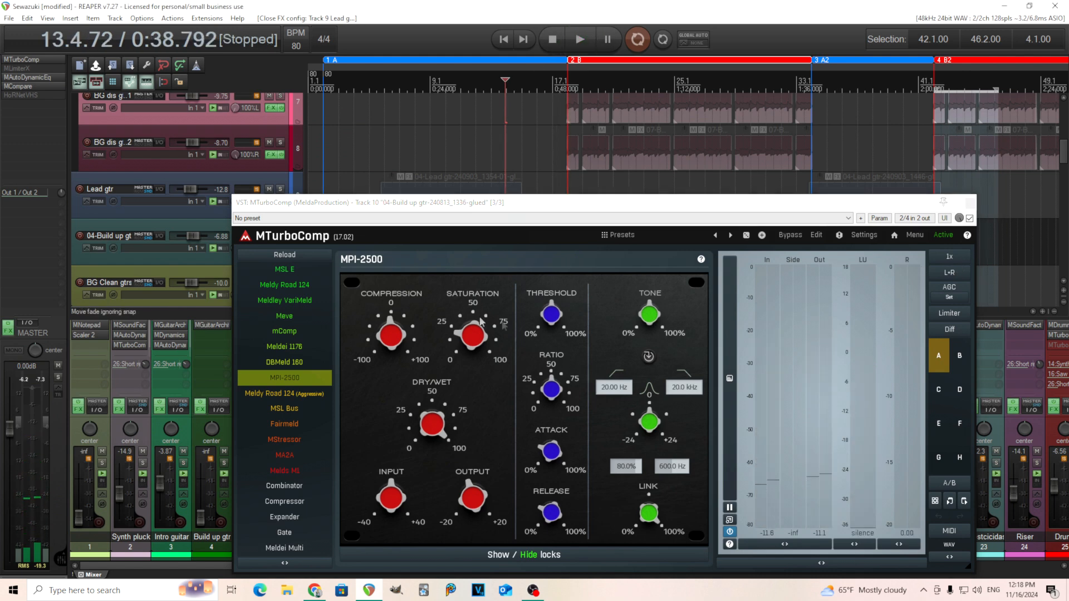
pyautogui.click(971, 203)
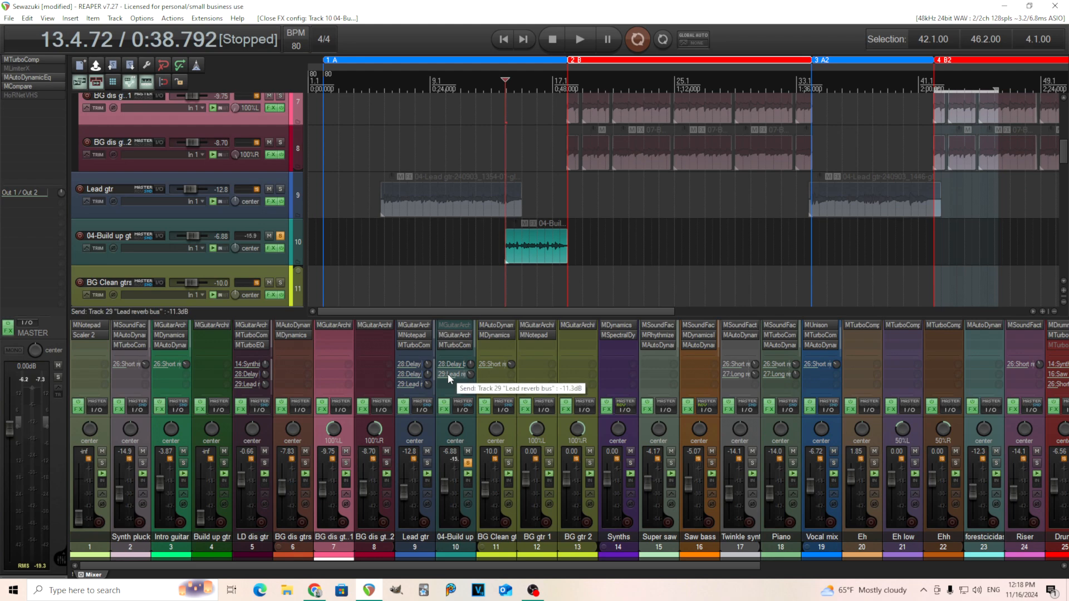
pyautogui.moveTo(816, 461)
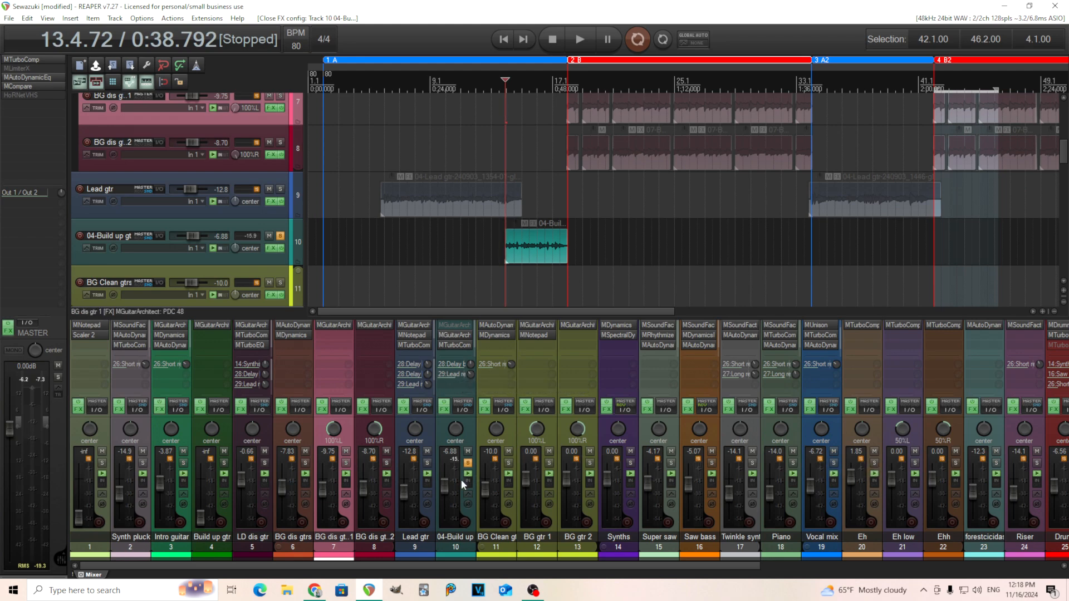
# Switch the solo from 04-Build up gtr to the Synths folder track and play from bar 2
pyautogui.click(468, 463)
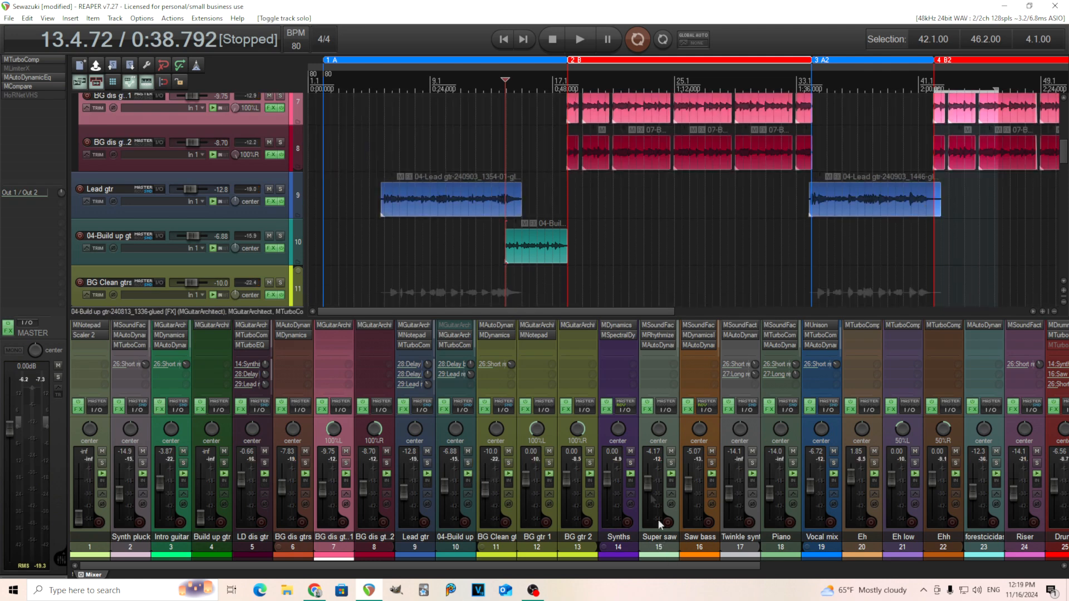
pyautogui.click(631, 463)
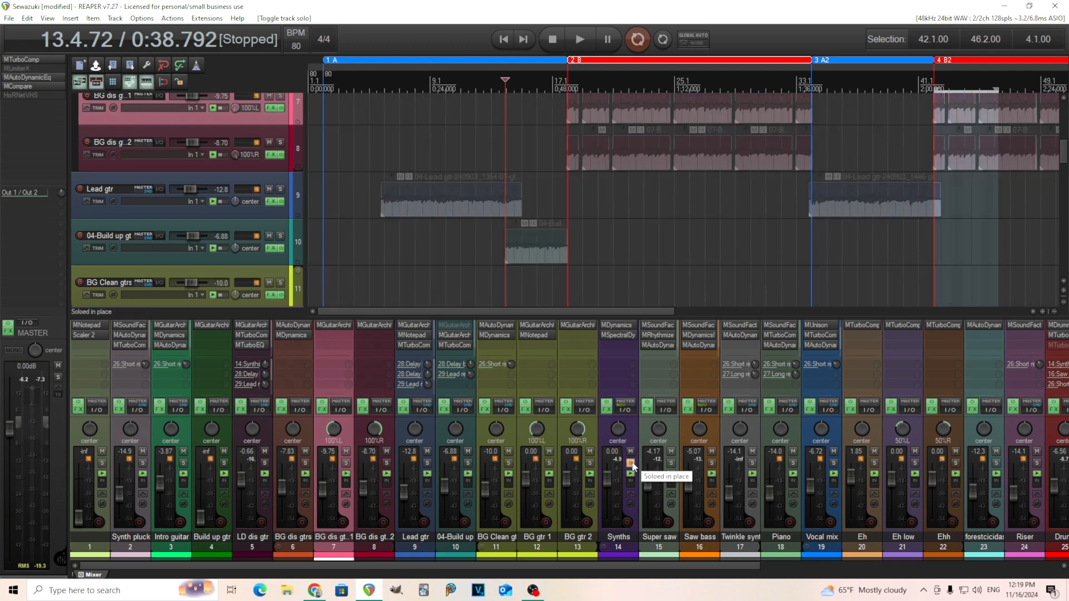
pyautogui.click(322, 83)
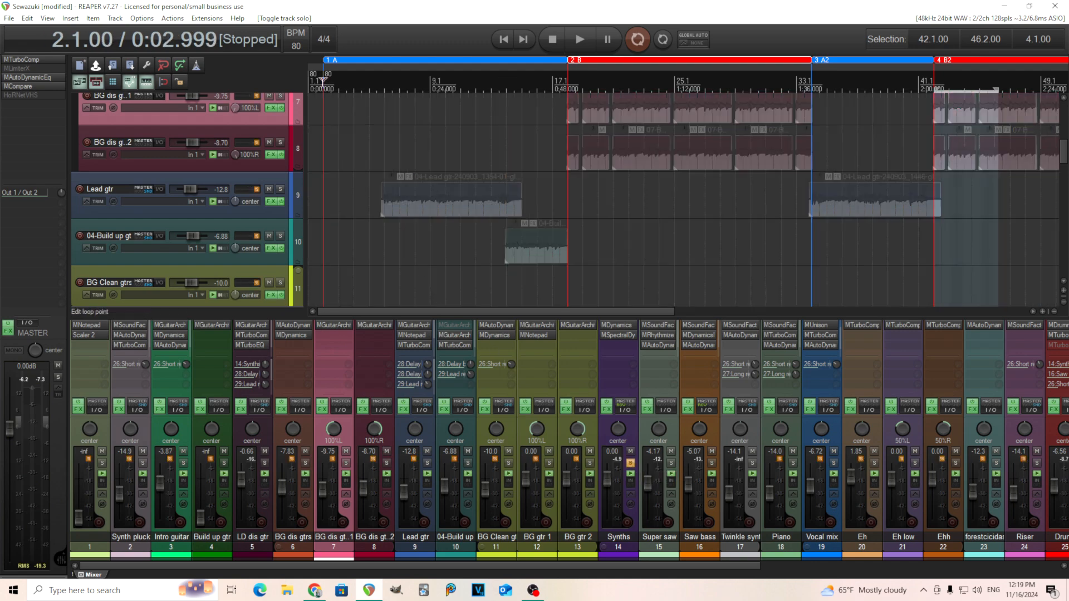
pyautogui.click(580, 38)
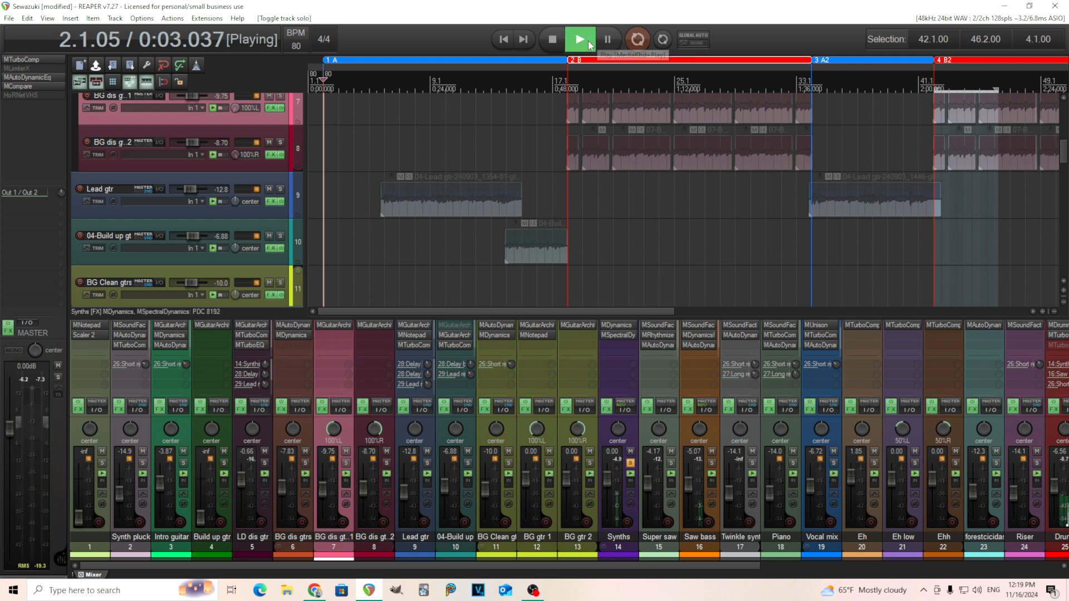
# Switch the solo from the Synths folder to Synth plucks, bring that track into view while it plays, and stop playback
pyautogui.click(631, 463)
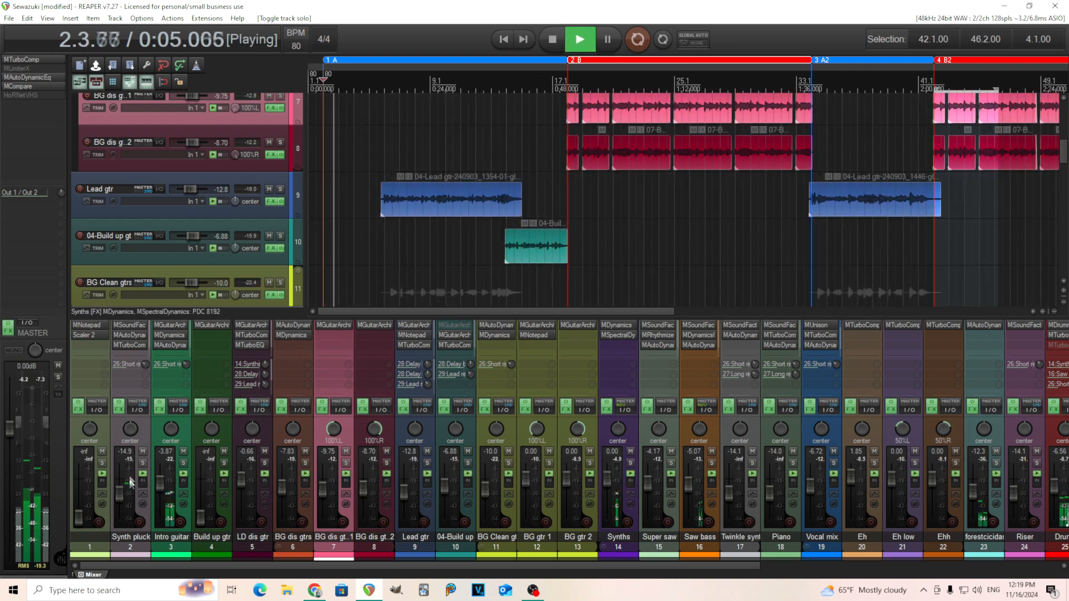
pyautogui.click(142, 464)
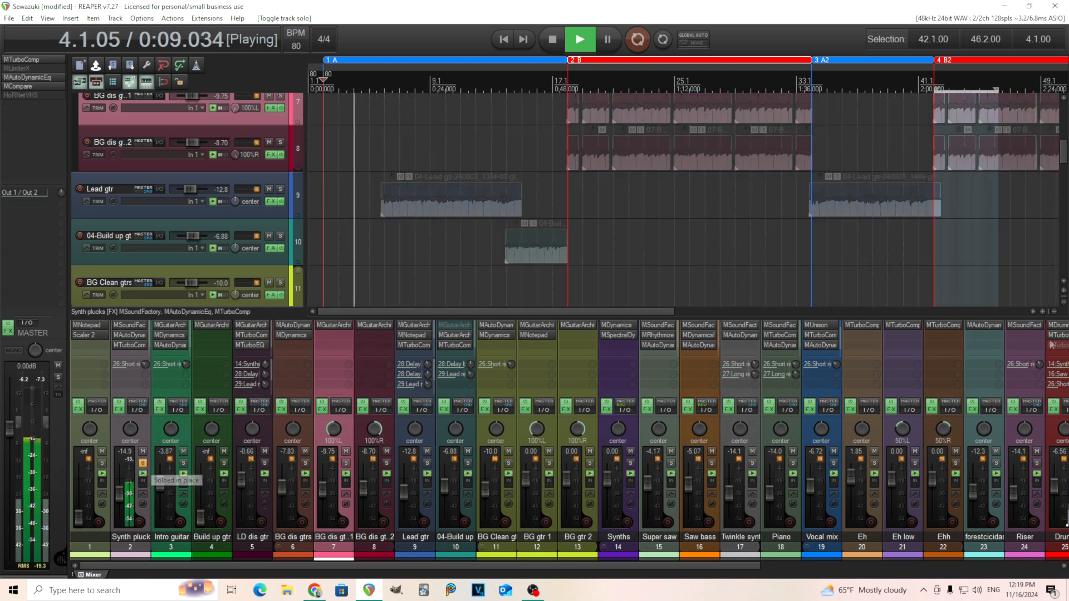
pyautogui.moveTo(1066, 160); pyautogui.dragTo(1064, 106)
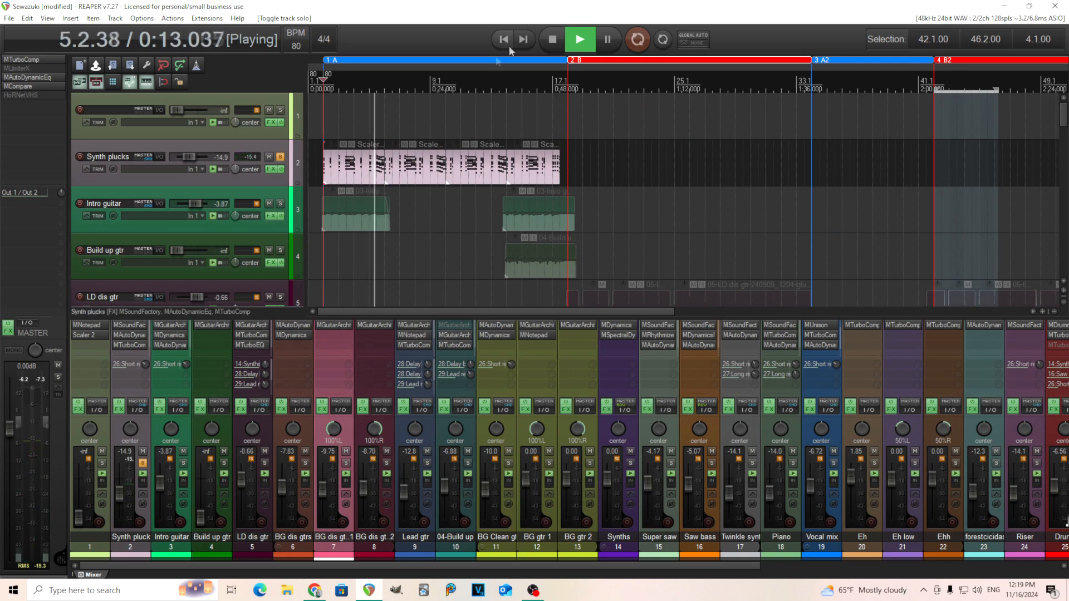
pyautogui.click(551, 43)
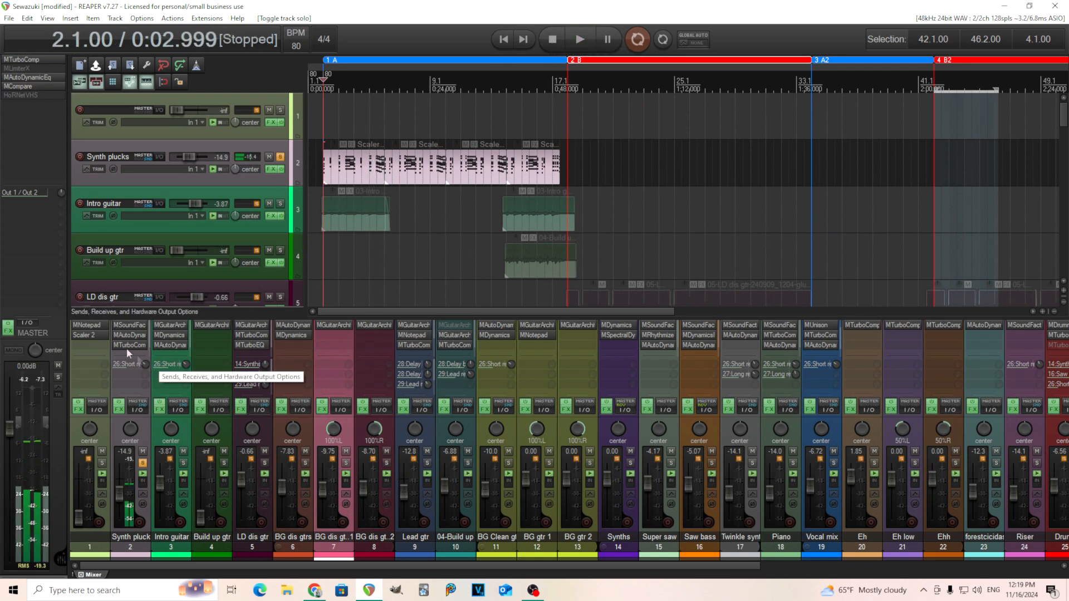
# Open the Synth plucks' MSoundFactory, reposition its window so it is fully accessible, and examine Pluck Maker's Synth controls
pyautogui.click(129, 325)
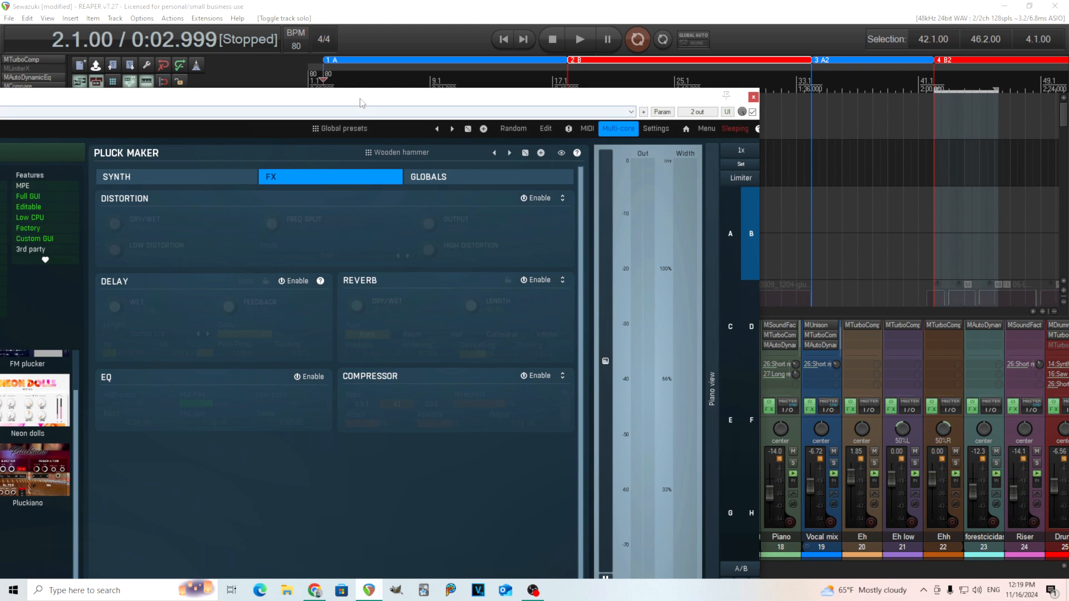
pyautogui.moveTo(362, 103); pyautogui.dragTo(620, 44)
pyautogui.click(430, 114)
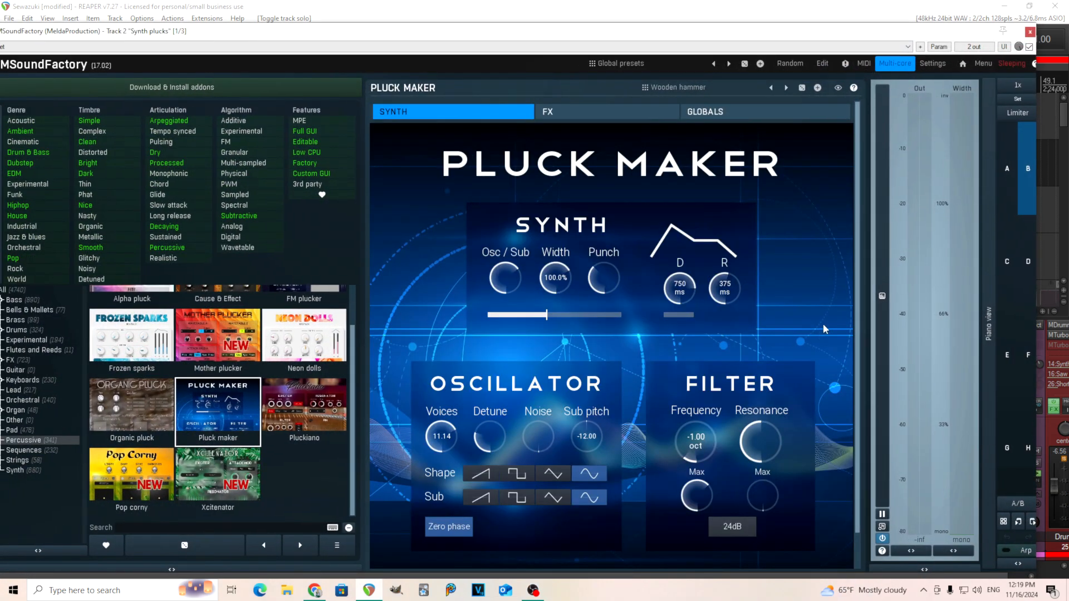
pyautogui.scroll(-1, 856, 259)
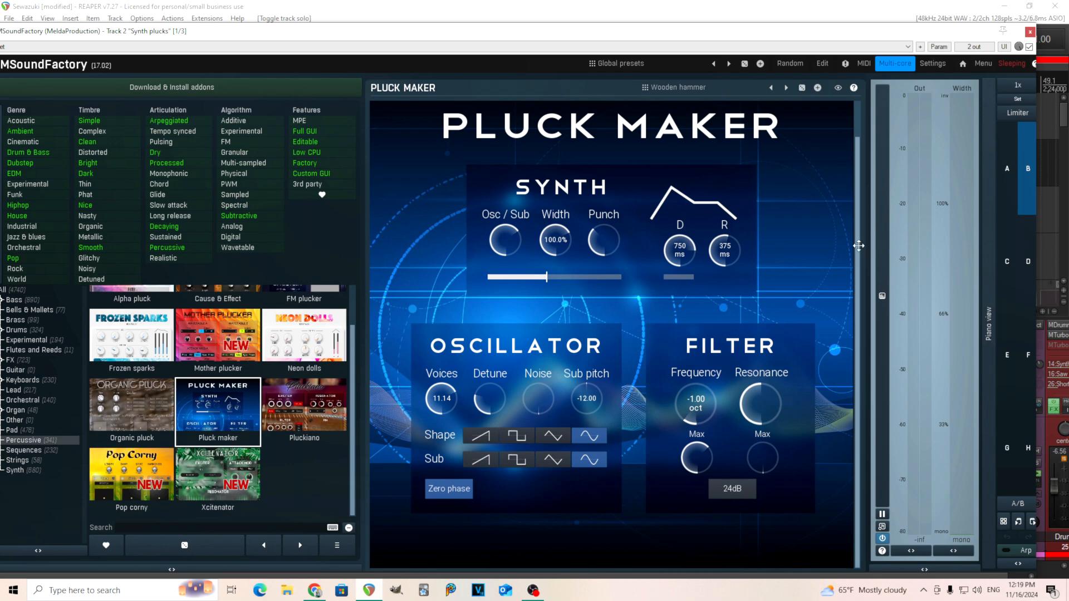
pyautogui.moveTo(651, 40); pyautogui.dragTo(667, 105)
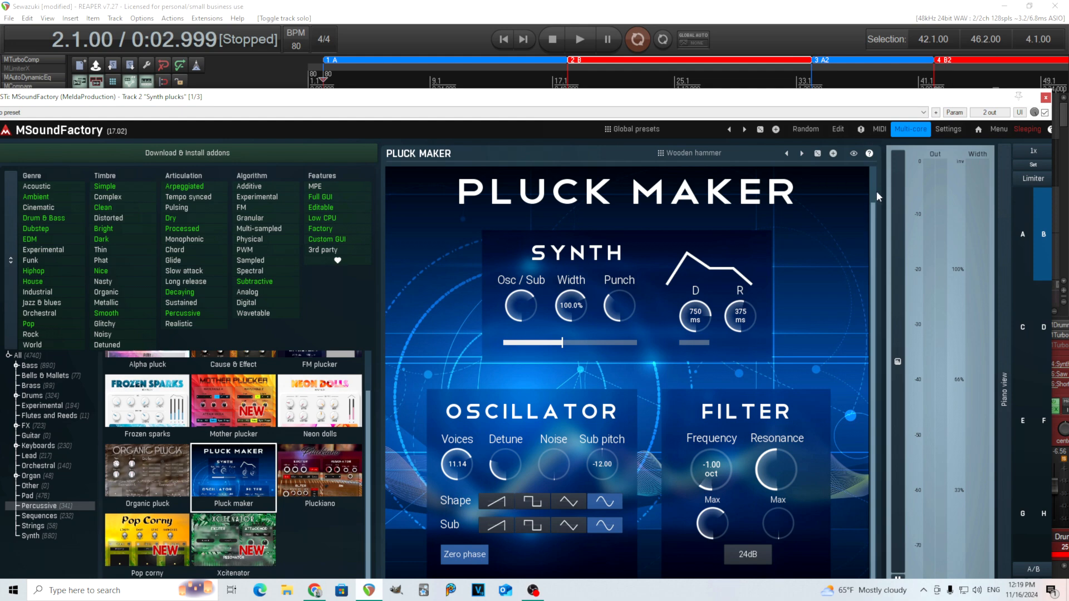
# Check Pluck Maker's FX section and return to its Synth section
pyautogui.scroll(2, 872, 208)
pyautogui.click(591, 179)
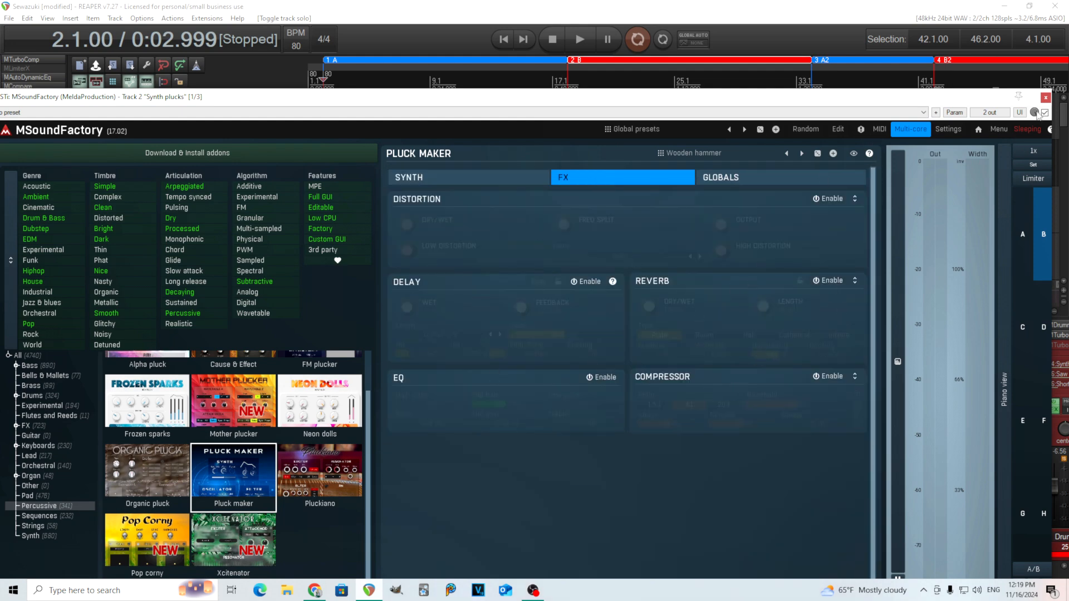
pyautogui.click(506, 178)
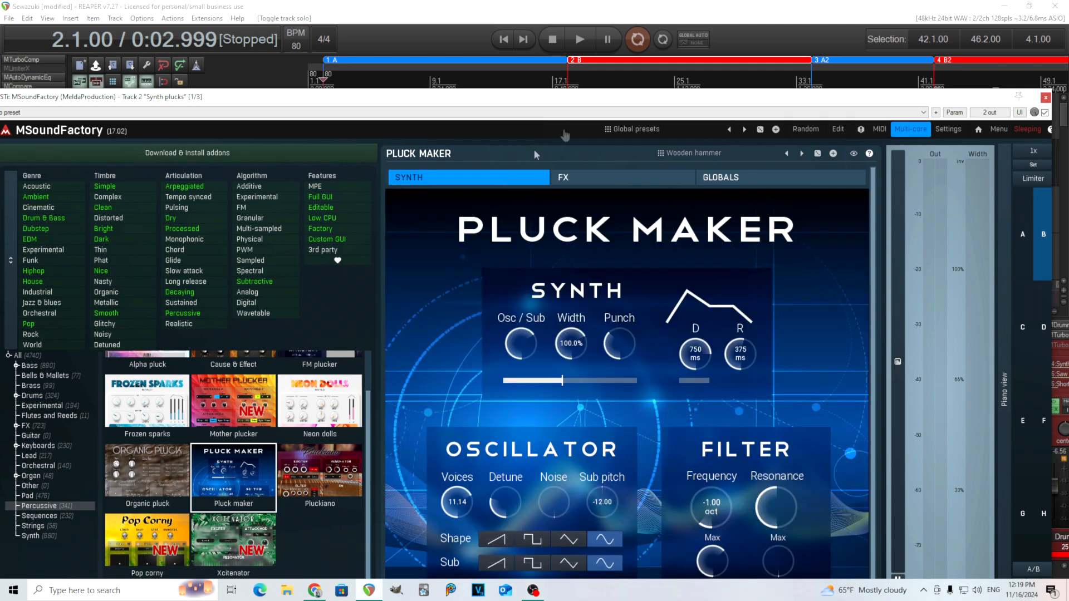
# Play the Synth plucks from bar 2, view Pluck Maker's instrument presets, and close the list keeping Wooden hammer
pyautogui.click(579, 40)
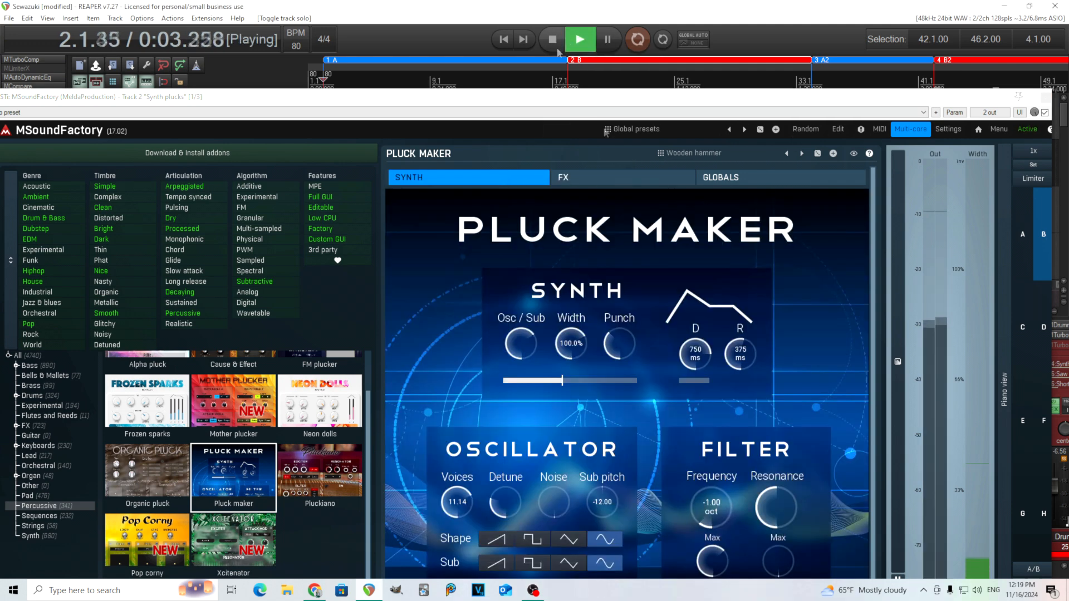
pyautogui.click(706, 160)
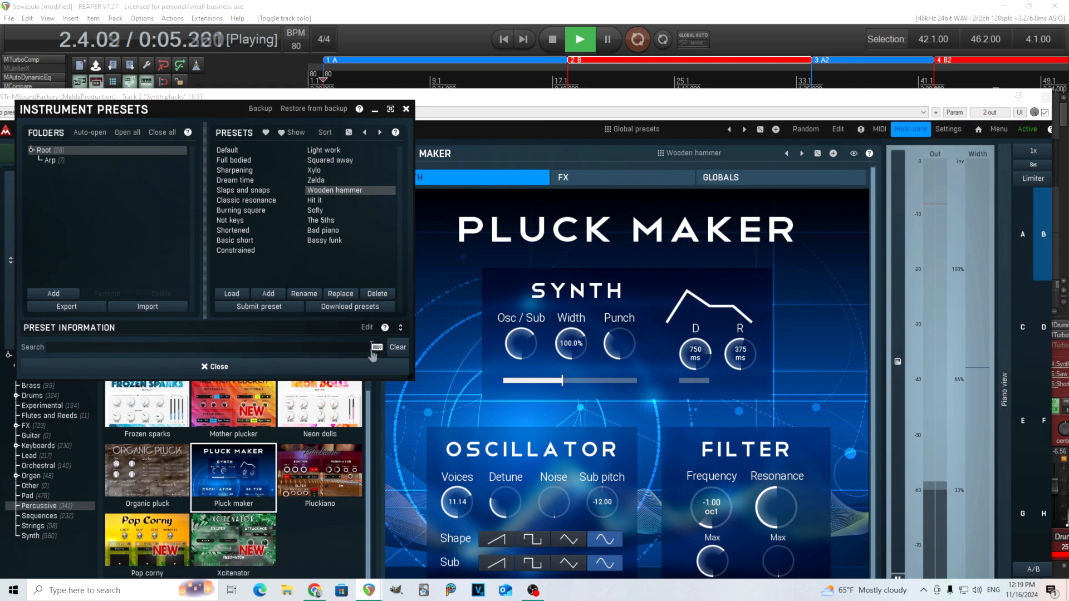
pyautogui.click(407, 110)
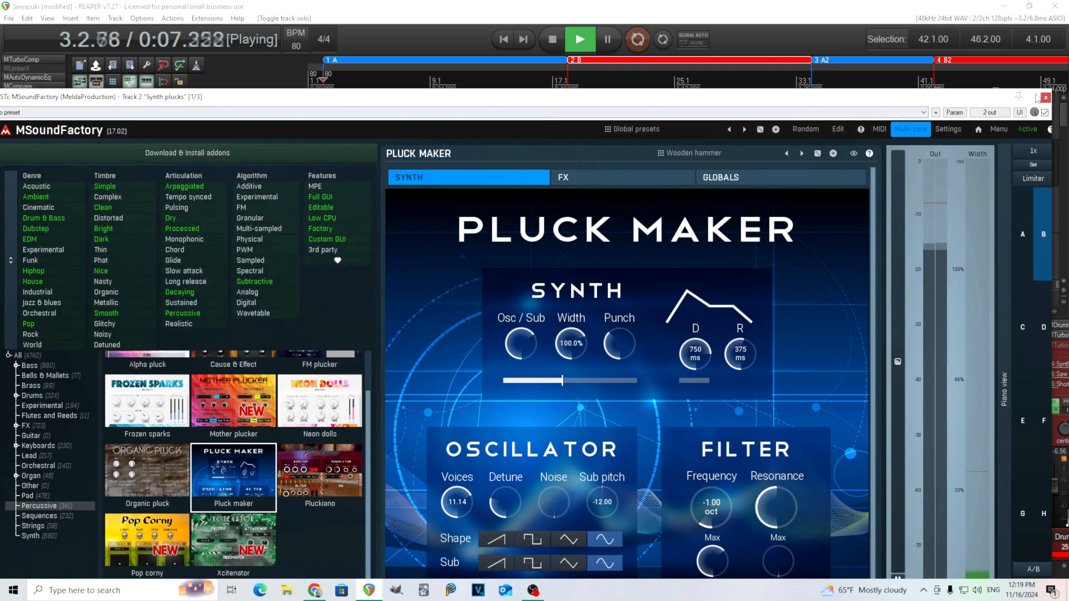
# Close the Synth plucks' MSoundFactory, stop playback, and remove the solo from Synth plucks
pyautogui.press('Escape')
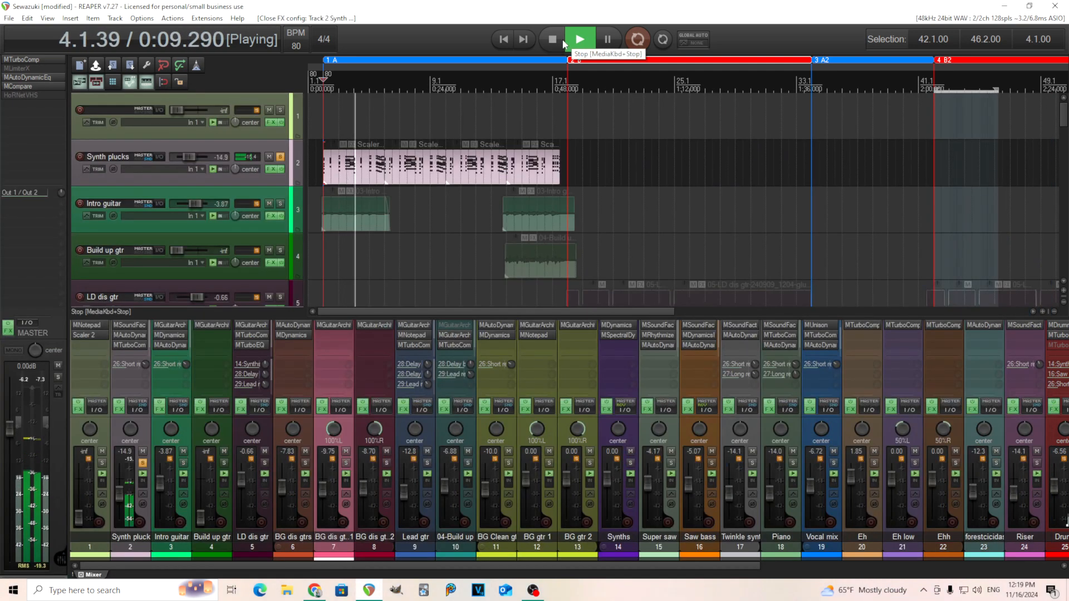
pyautogui.click(560, 41)
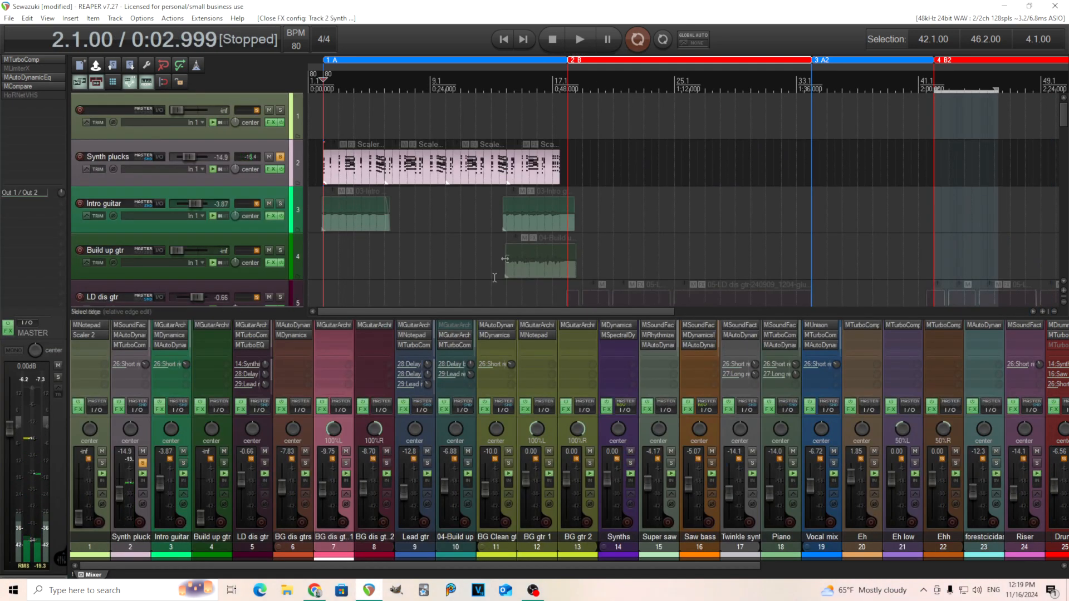
pyautogui.click(143, 463)
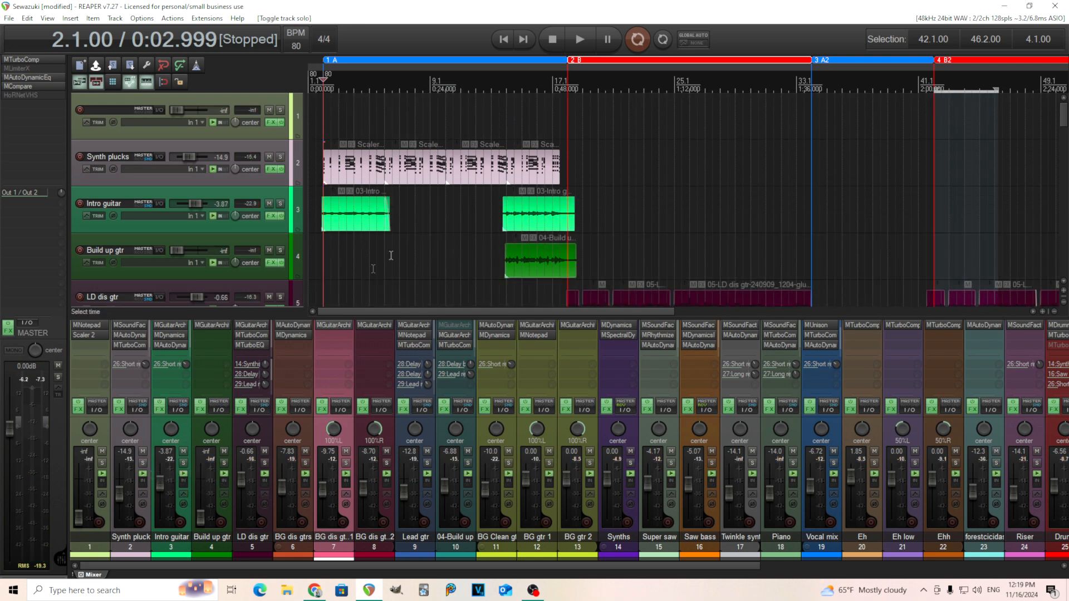
# Play the song from the start of section B, solo the Synths folder, and stop playback
pyautogui.click(567, 78)
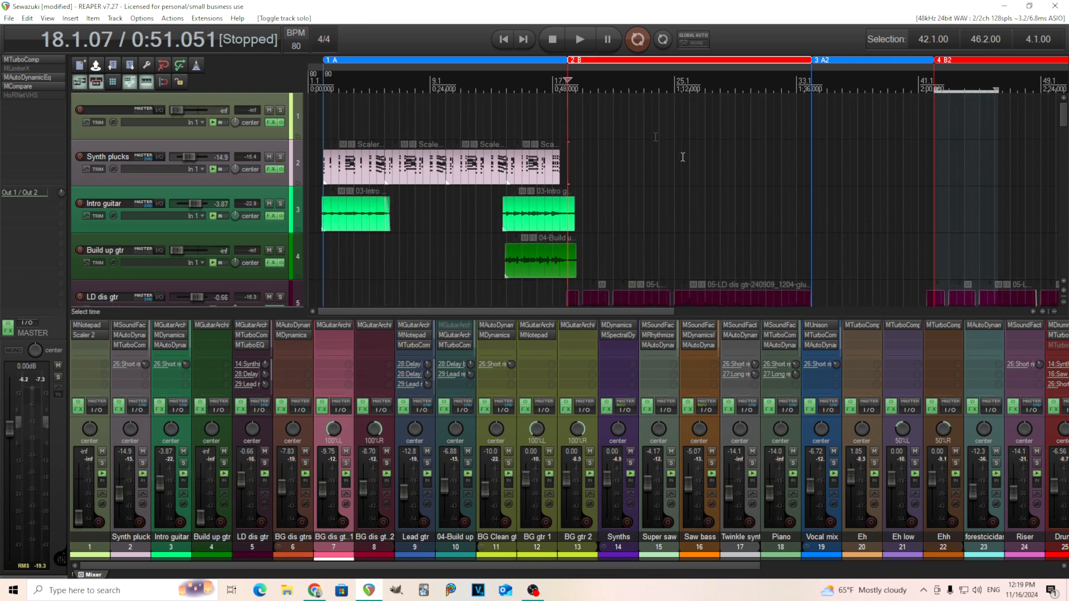
pyautogui.click(589, 39)
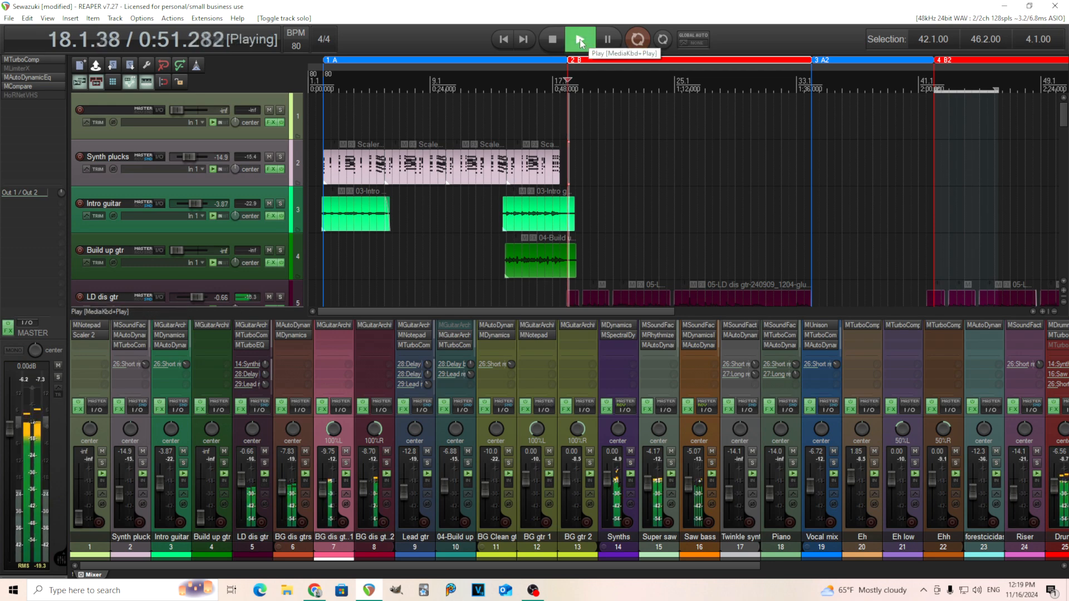
pyautogui.click(630, 464)
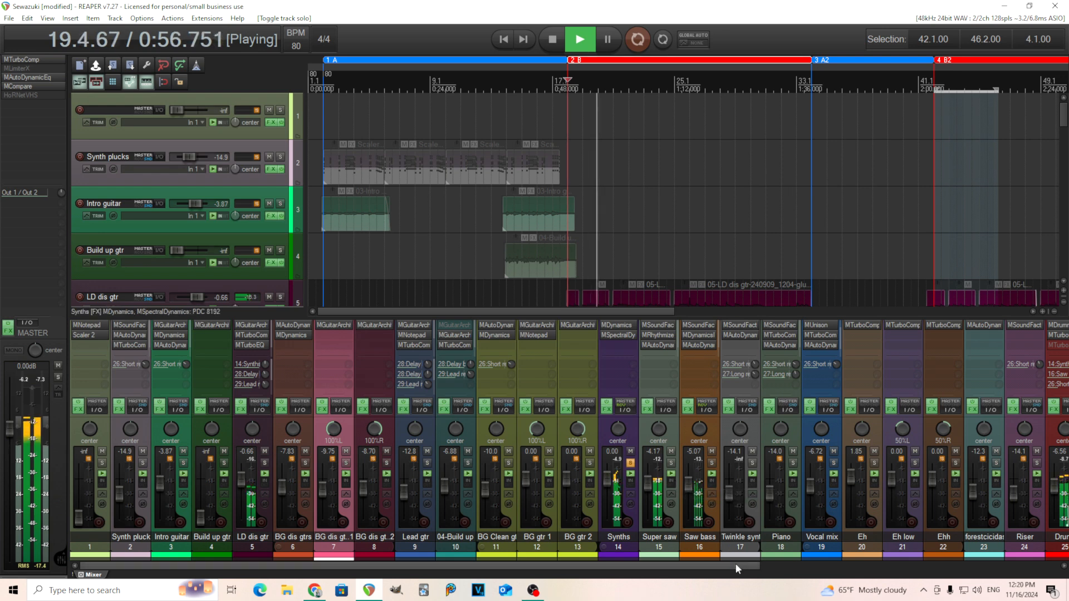
pyautogui.click(547, 38)
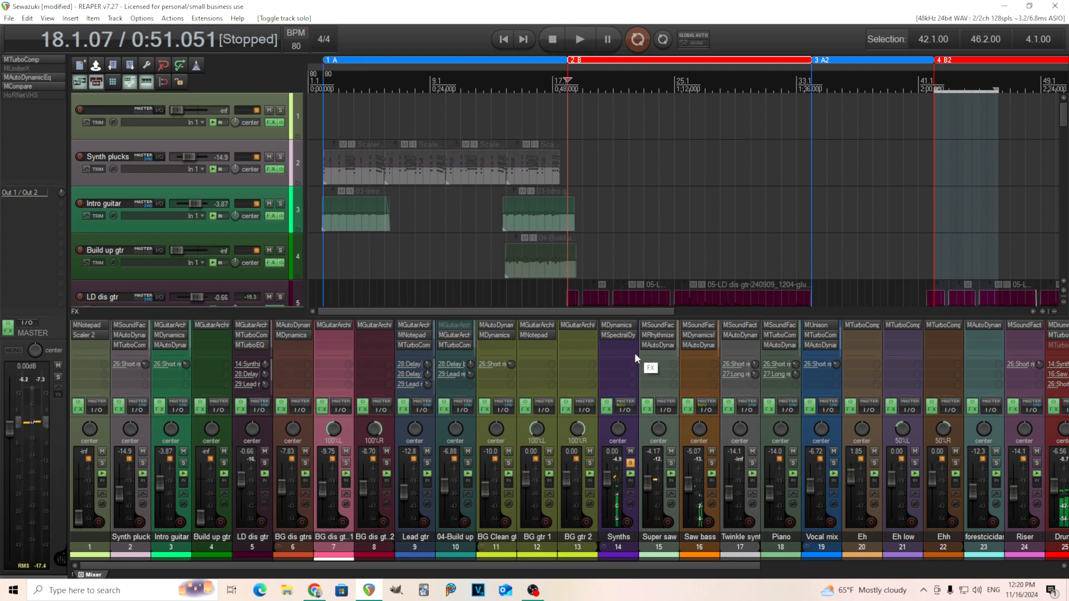
# Open the Synths folder's MDynamics, move its window clear of the track labels, and watch its side-chained compression during a short playback
pyautogui.click(622, 328)
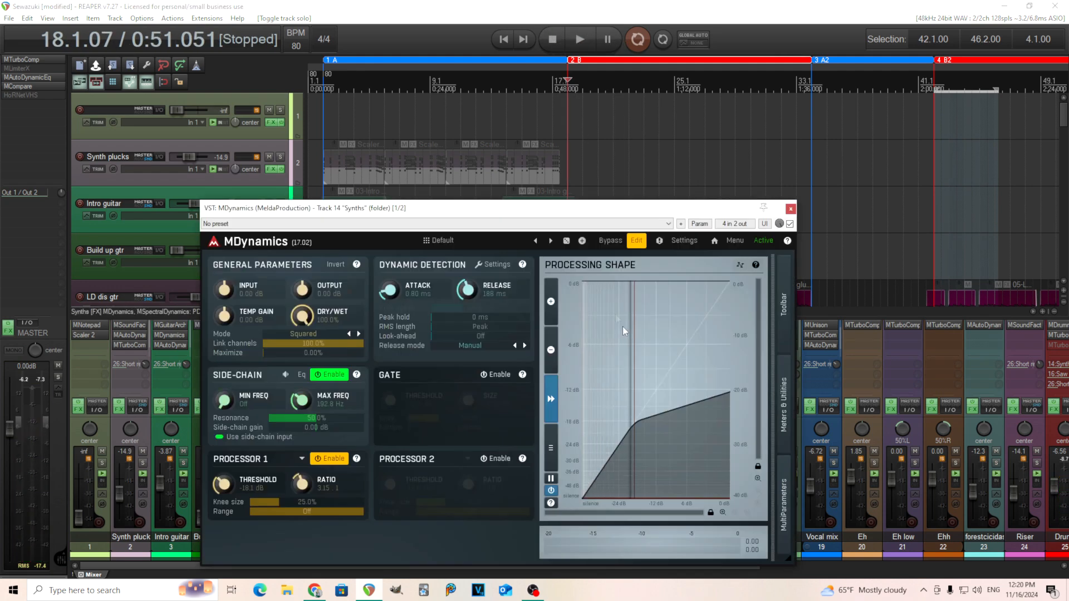
pyautogui.moveTo(543, 228); pyautogui.dragTo(349, 124)
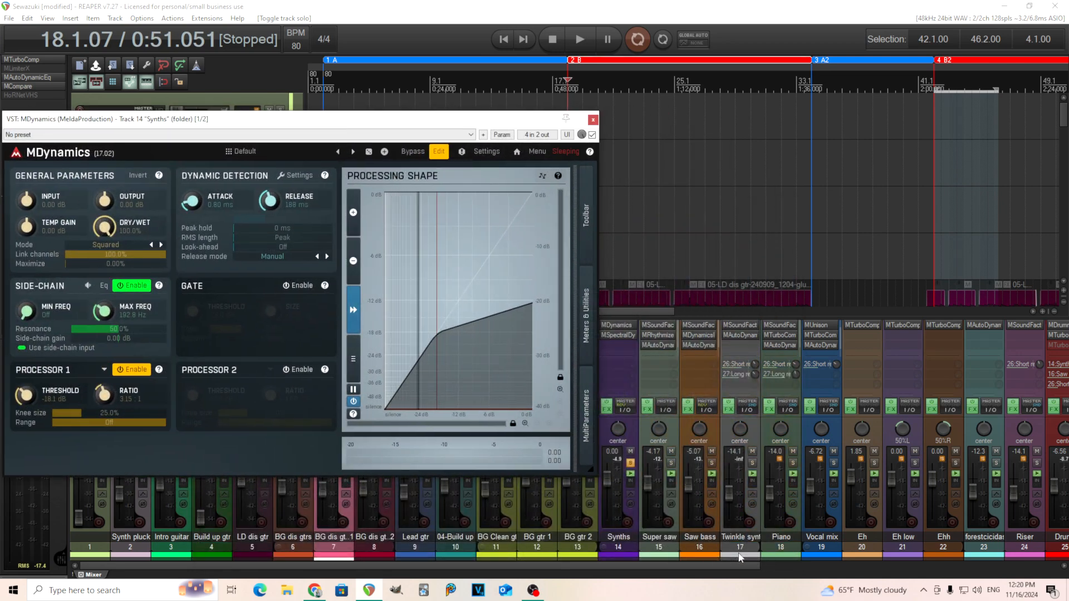
pyautogui.moveTo(334, 124); pyautogui.dragTo(500, 158)
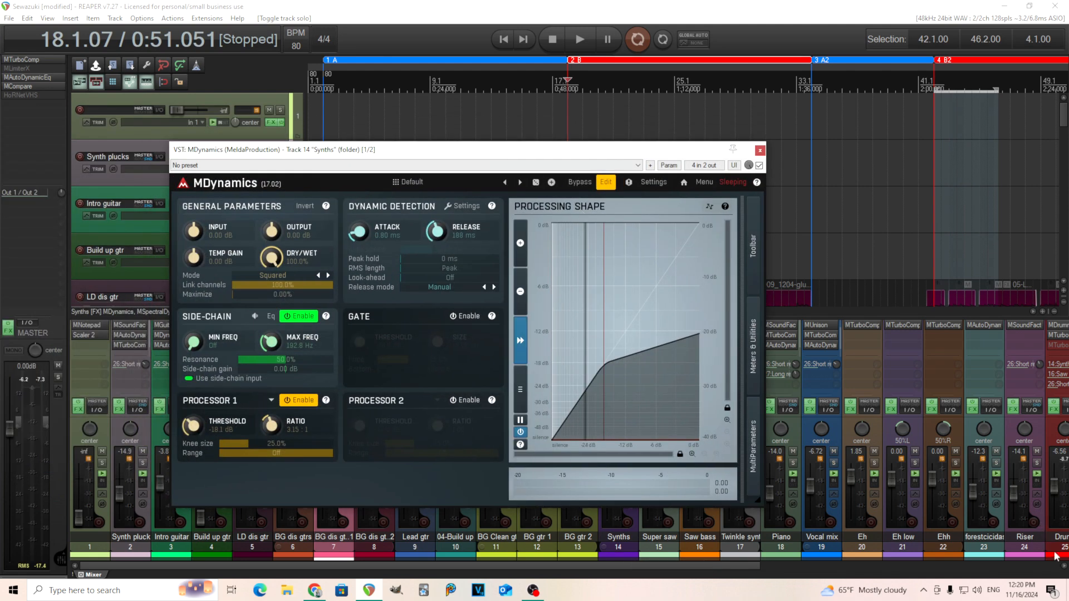
pyautogui.press('space')
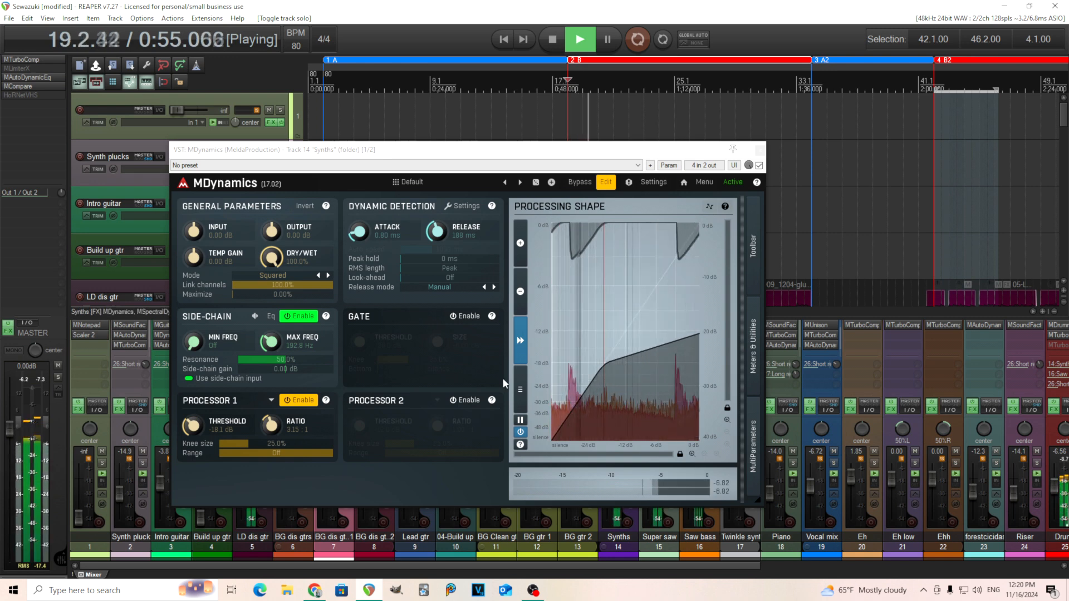
pyautogui.press('space')
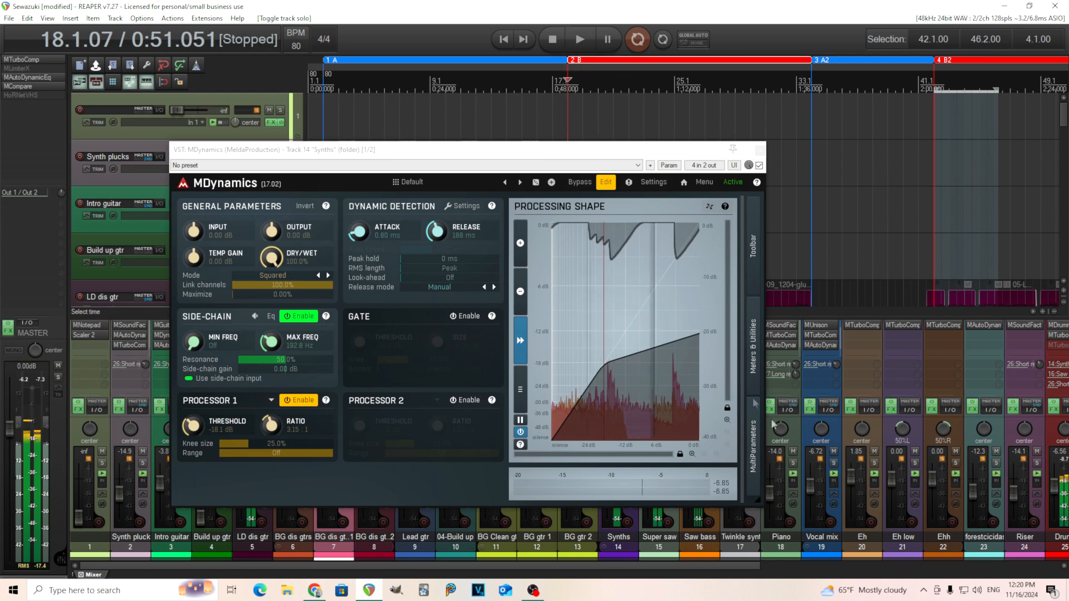
# Monitor the Synths MDynamics side-chain signal during playback from section B, raising its Max freq to Off
pyautogui.moveTo(720, 566); pyautogui.dragTo(819, 569)
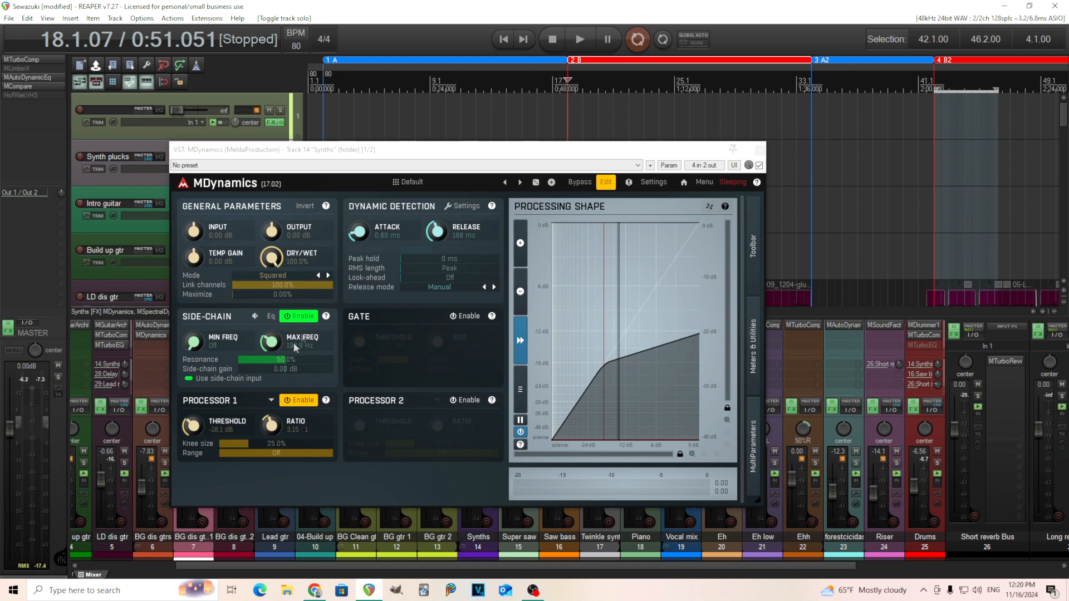
pyautogui.click(256, 316)
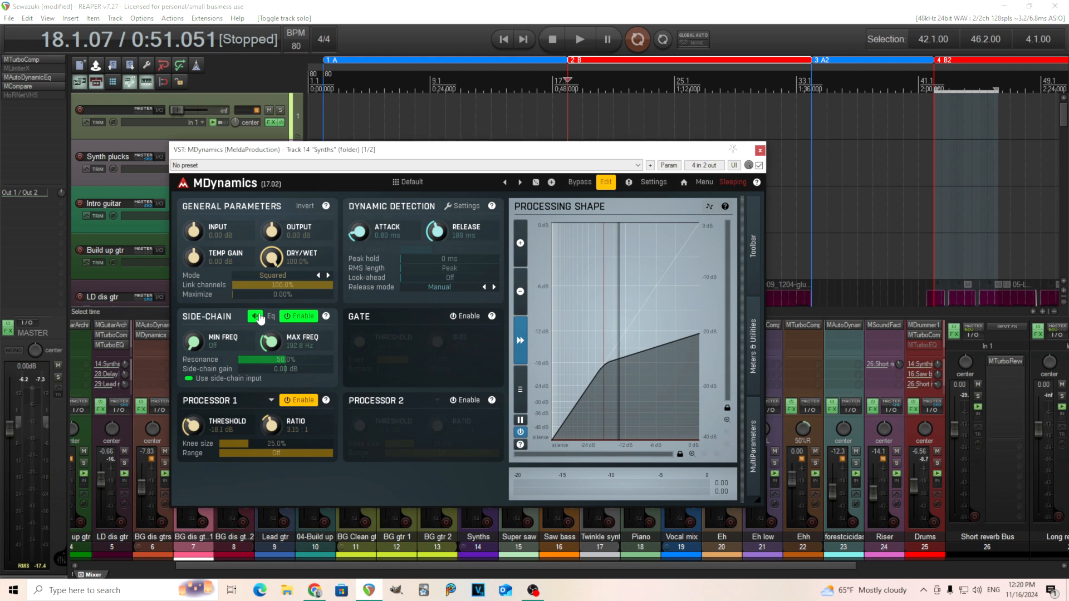
pyautogui.click(582, 38)
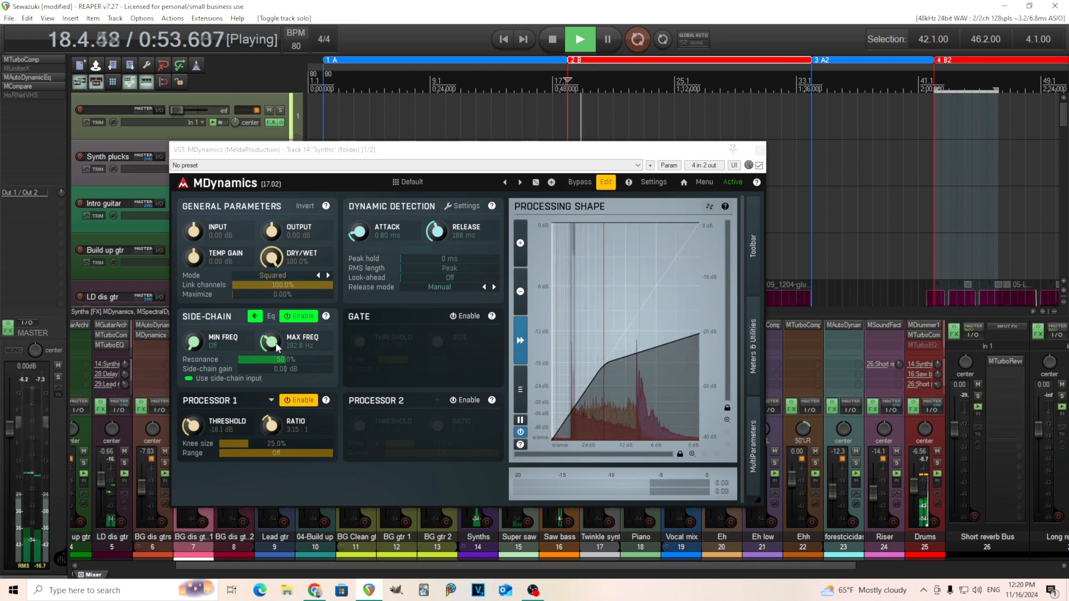
pyautogui.moveTo(276, 345); pyautogui.dragTo(277, 268)
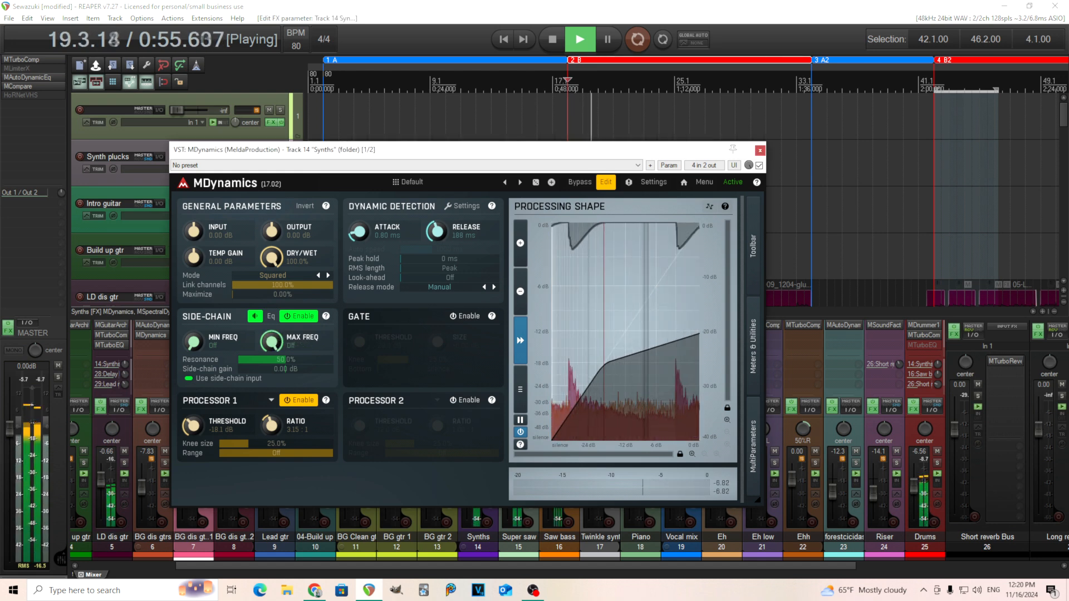
# Set the MDynamics side-chain Max freq to 172.8 Hz with monitoring off, stop playback, and close the plugin
pyautogui.moveTo(277, 345)
pyautogui.mouseDown()
pyautogui.moveTo(277, 406)
pyautogui.moveTo(275, 344)
pyautogui.mouseUp()
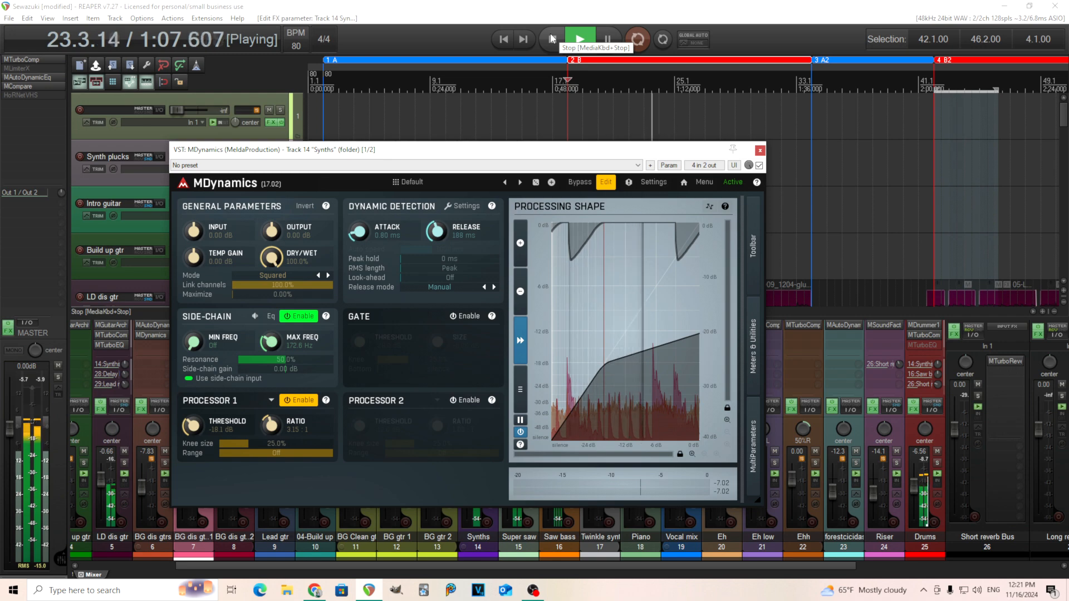
pyautogui.click(553, 38)
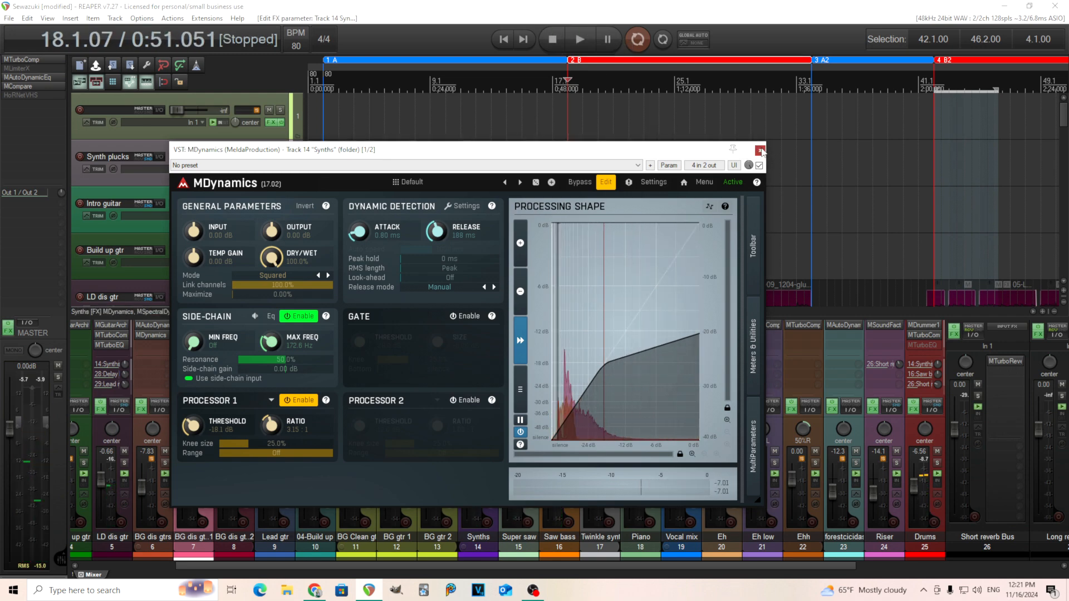
pyautogui.press('Escape')
pyautogui.moveTo(584, 565); pyautogui.dragTo(426, 581)
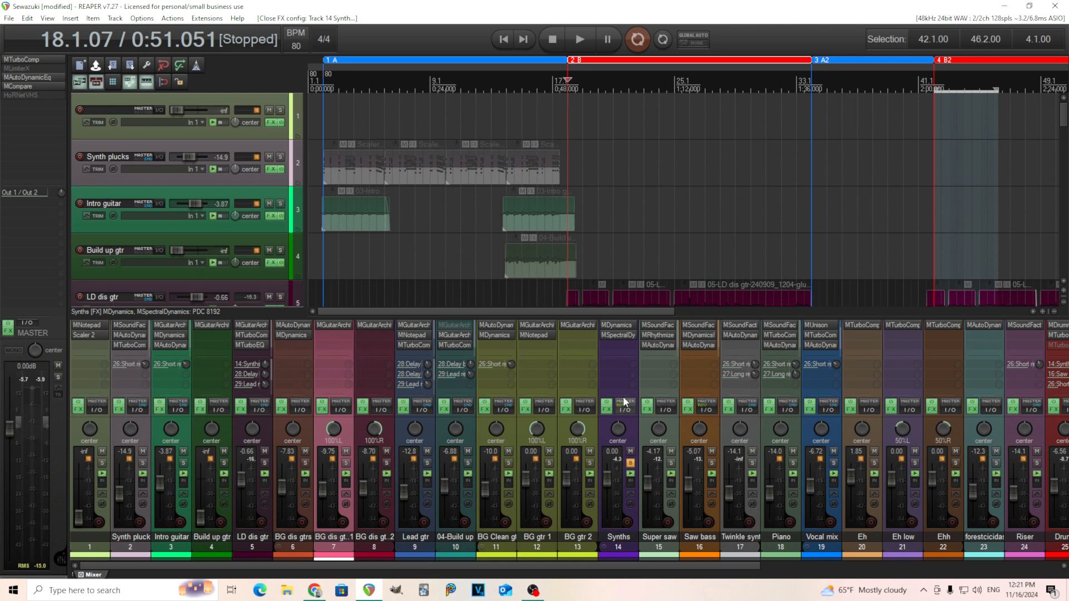
# Open the Synths folder's MSpectralDynamics, play section B, and solo LD dis gtr alongside the Synths
pyautogui.click(627, 334)
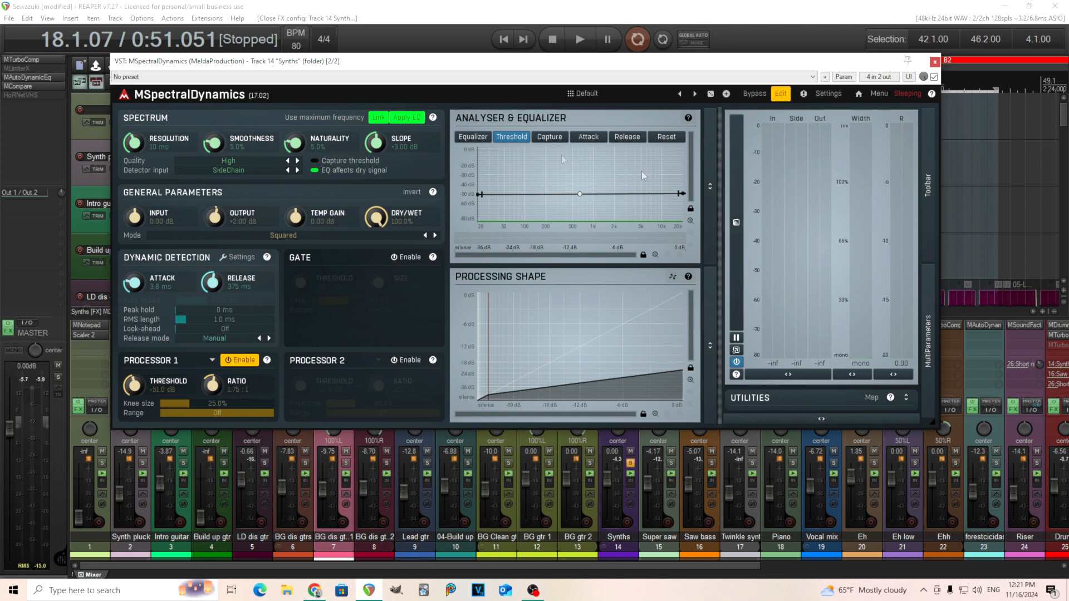
pyautogui.click(581, 40)
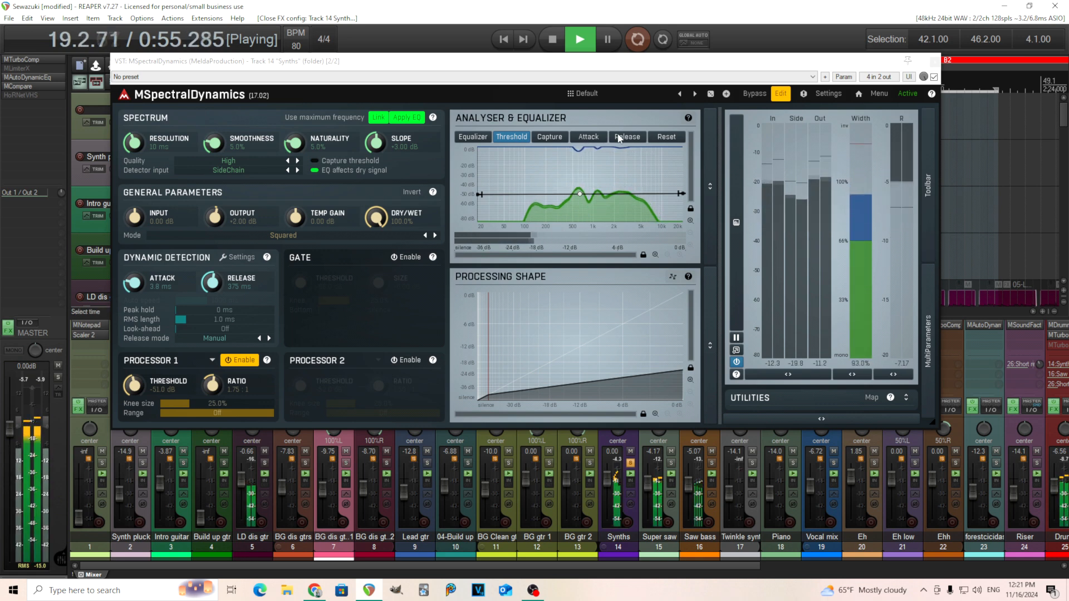
pyautogui.click(265, 463)
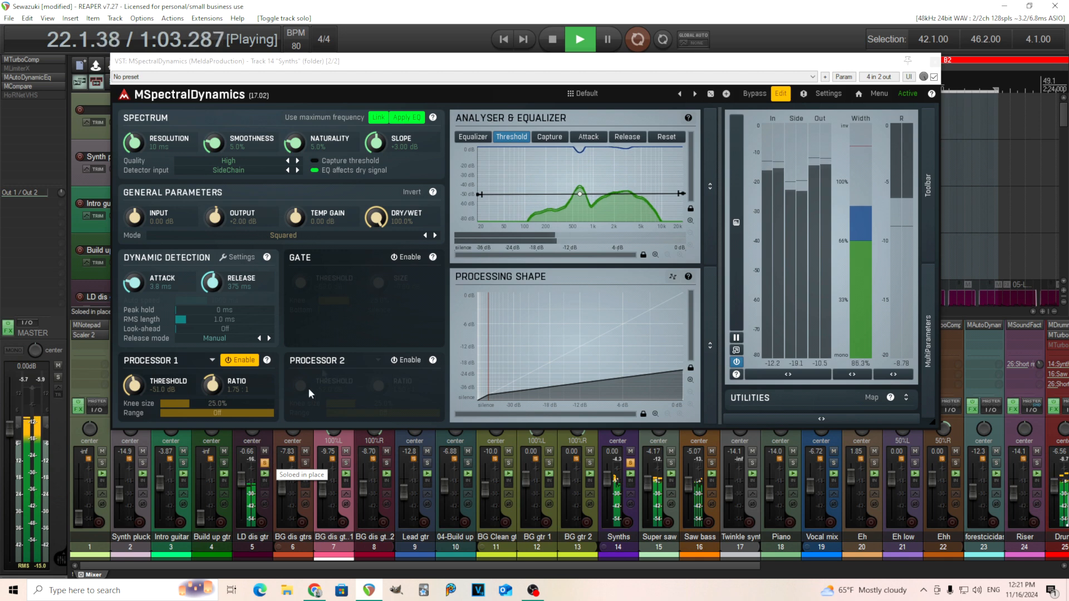
# Compare the Synths with MSpectralDynamics bypassed and active during playback, leave it active, stop playback, and close the plugin
pyautogui.click(756, 95)
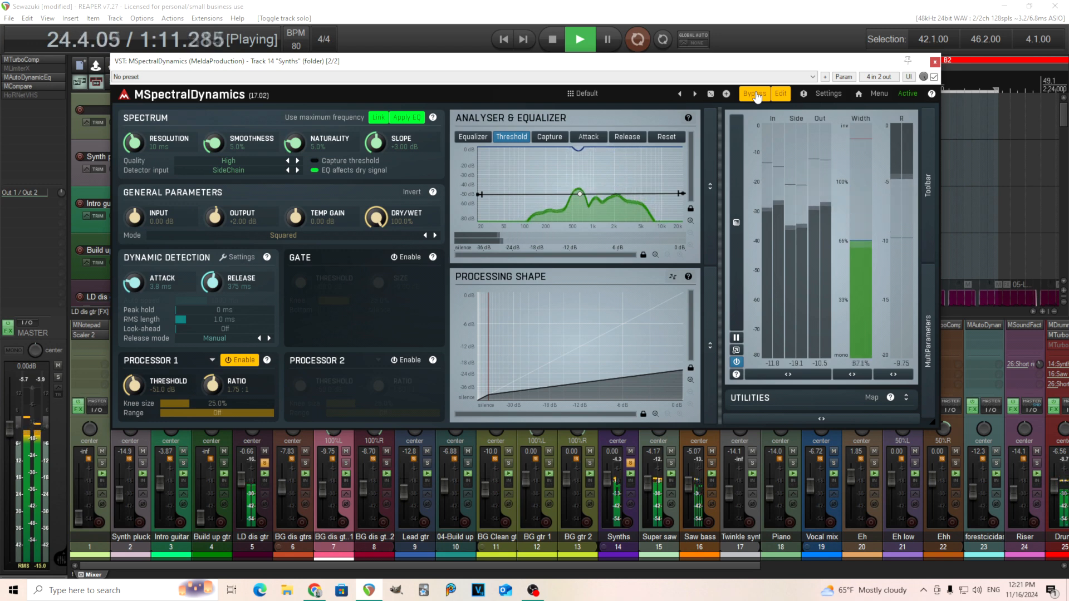
pyautogui.click(755, 95)
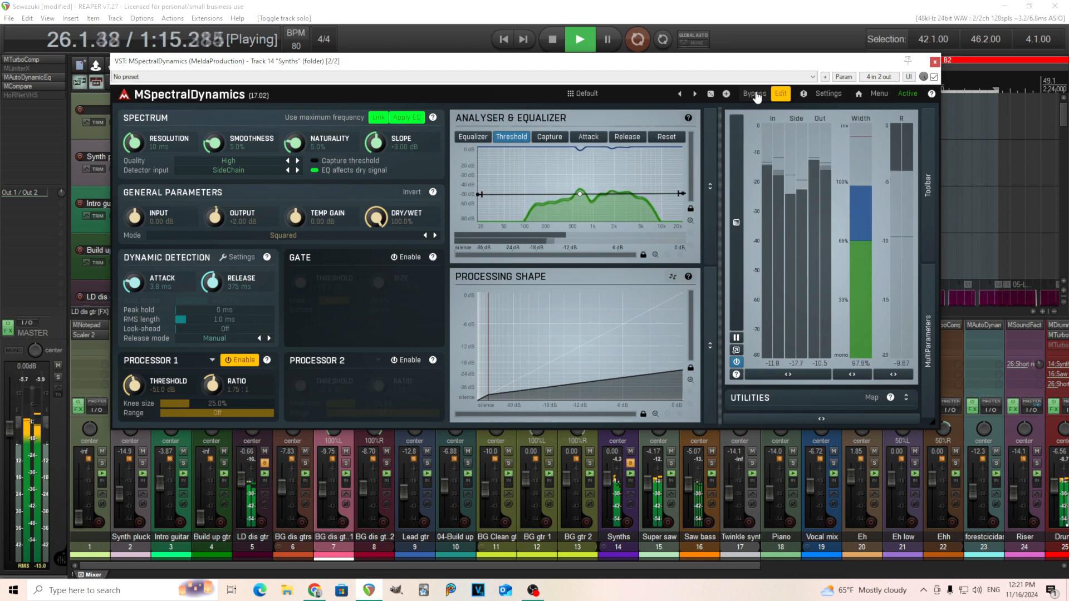
pyautogui.click(756, 94)
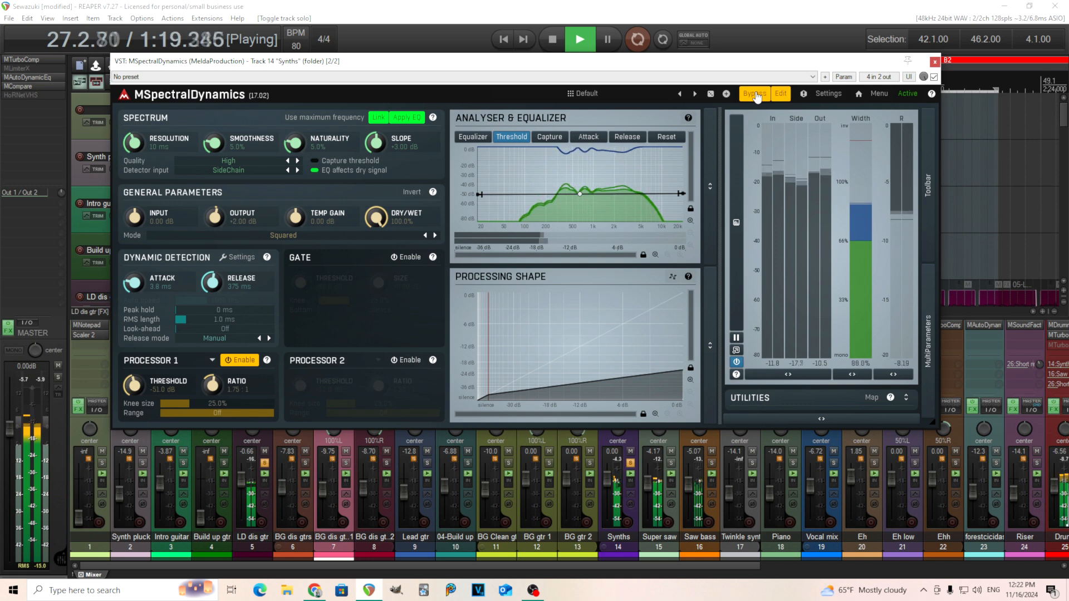
pyautogui.click(756, 95)
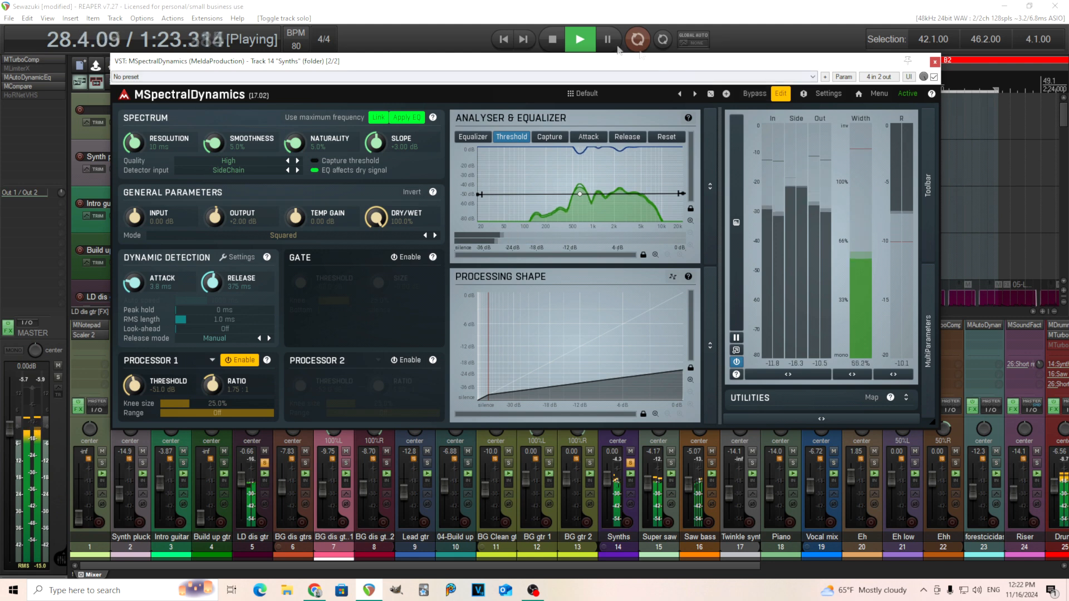
pyautogui.press('space')
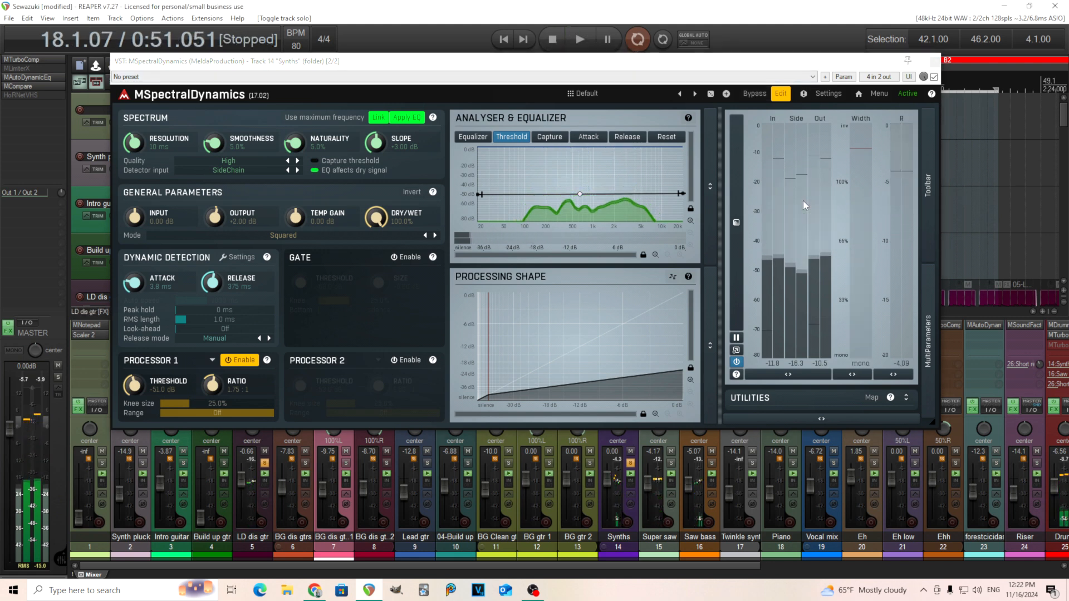
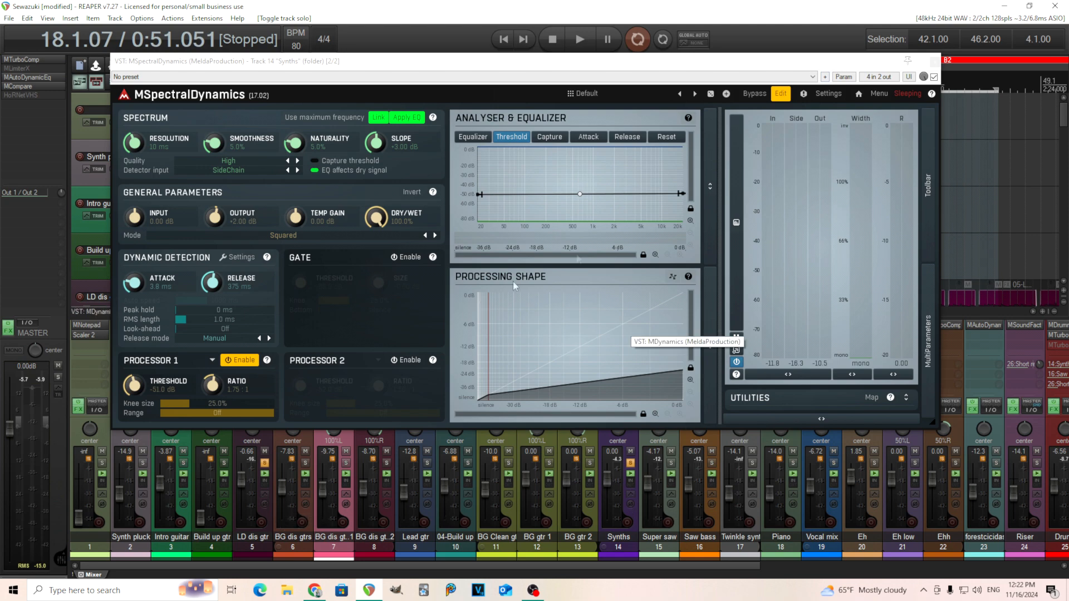
pyautogui.click(936, 61)
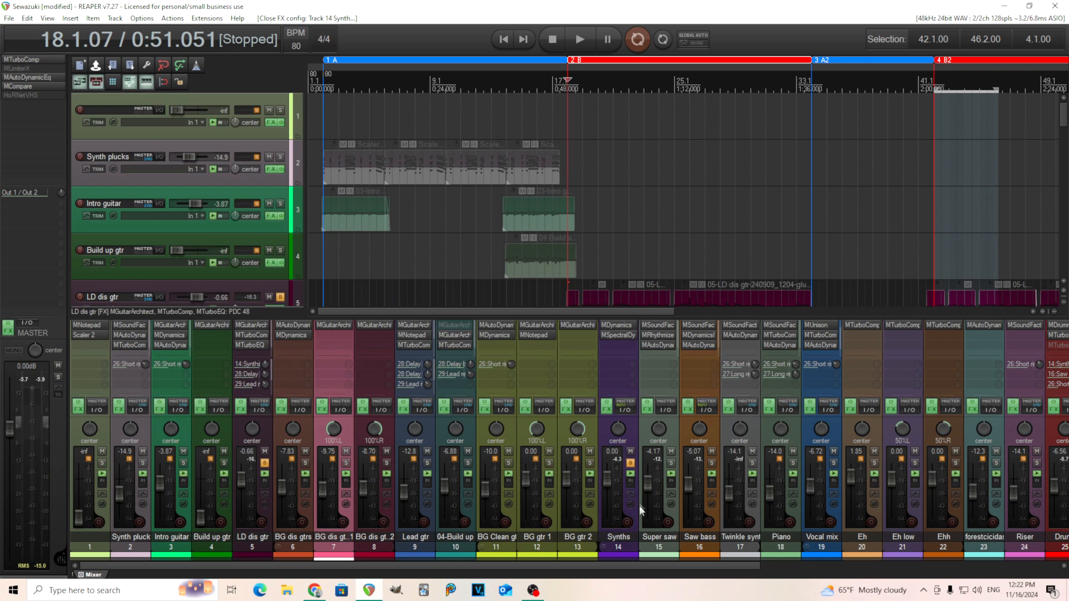
# Switch the solo from Synths to Saw bass, and open the Saw bass's MSoundFactory on its Generator section in edit view
pyautogui.click(631, 465)
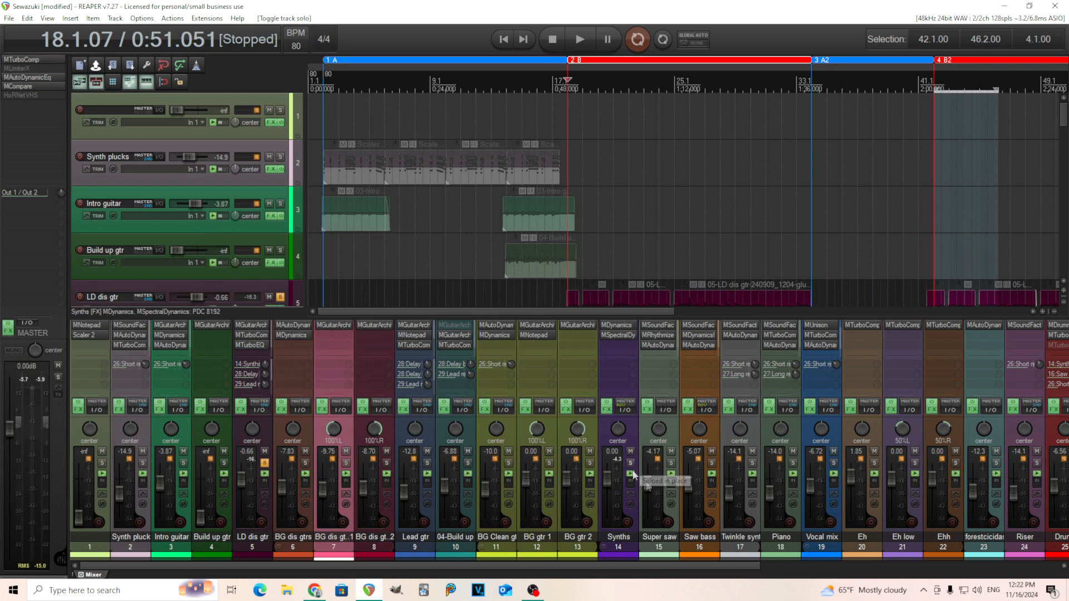
pyautogui.click(712, 464)
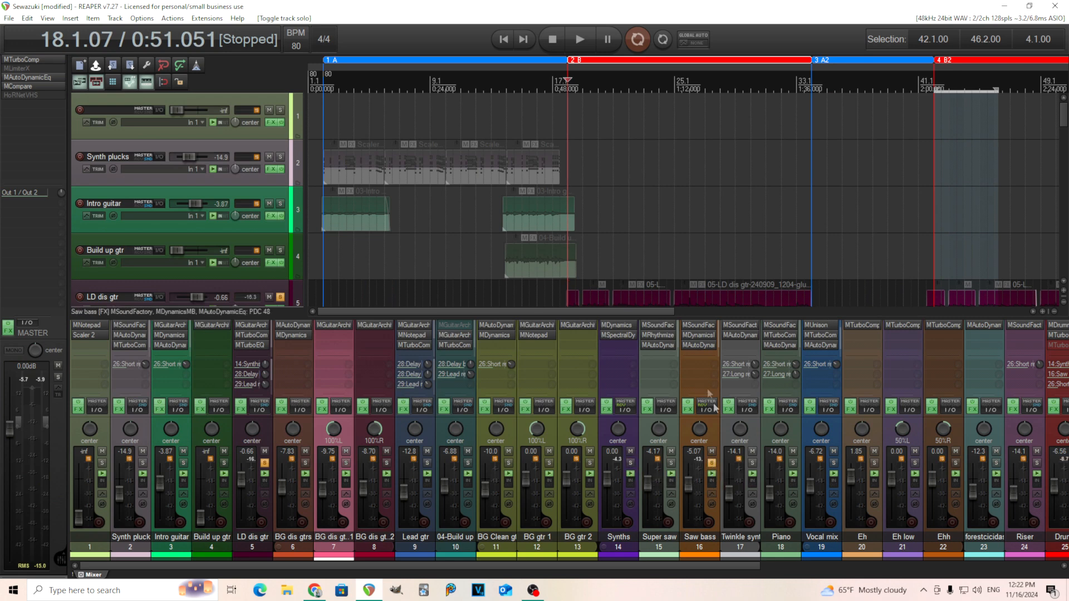
pyautogui.click(704, 326)
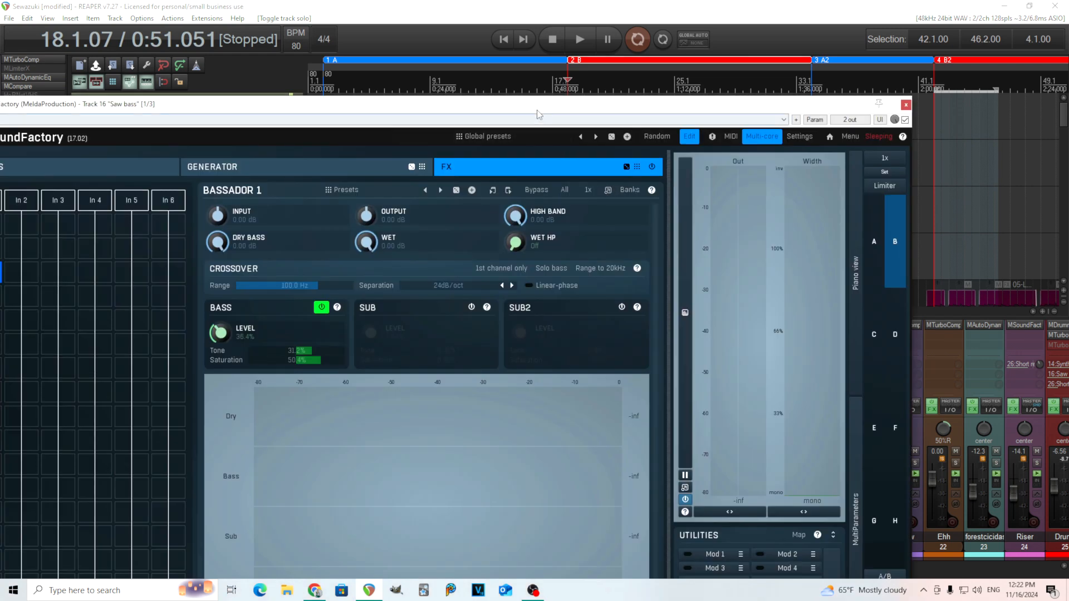
pyautogui.moveTo(539, 111); pyautogui.dragTo(678, 81)
pyautogui.click(367, 139)
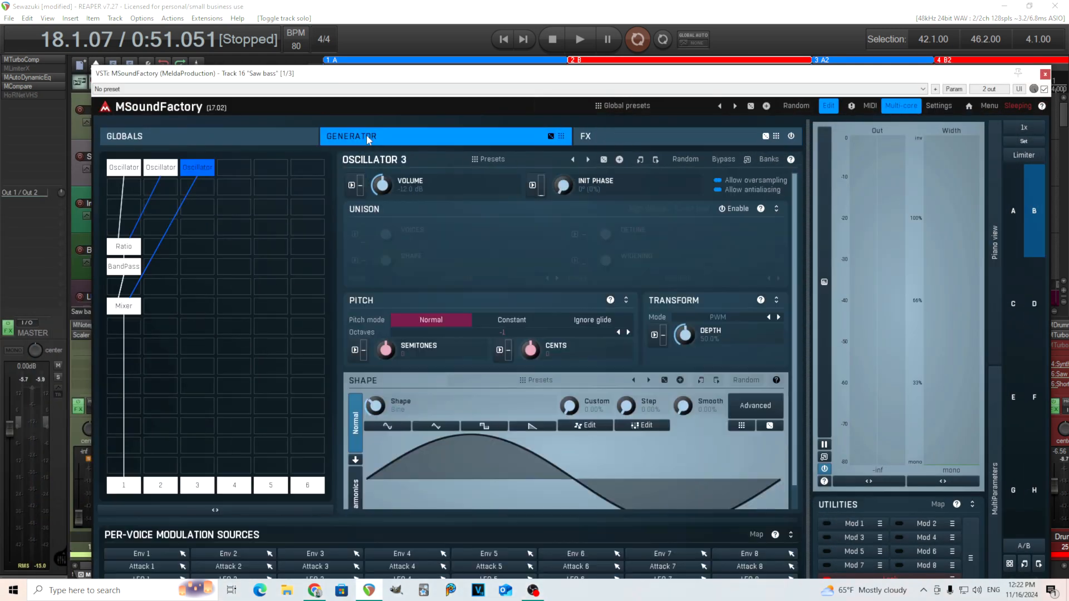
pyautogui.click(830, 112)
pyautogui.click(830, 112)
# Examine the unison, pitch and shape settings of the Saw bass's three oscillators, comparing them and returning to Oscillator 1
pyautogui.click(124, 167)
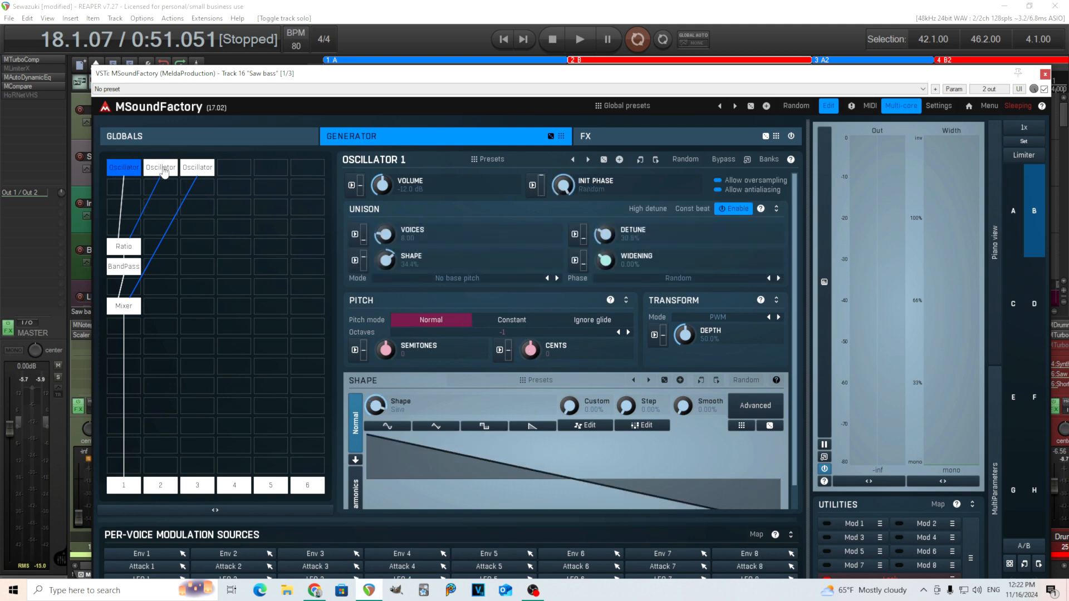
pyautogui.click(161, 168)
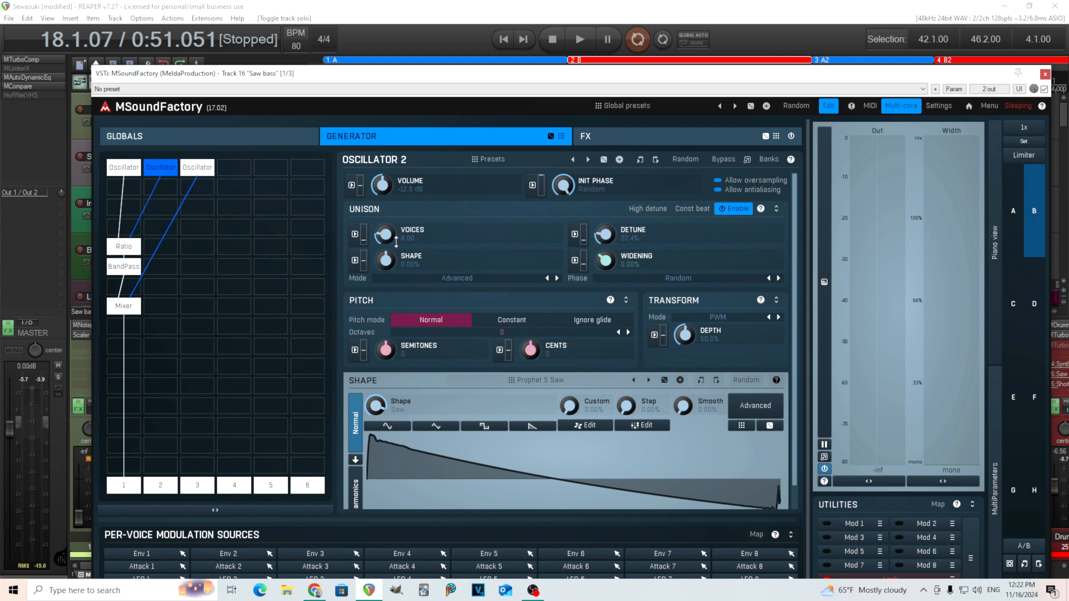
pyautogui.click(132, 168)
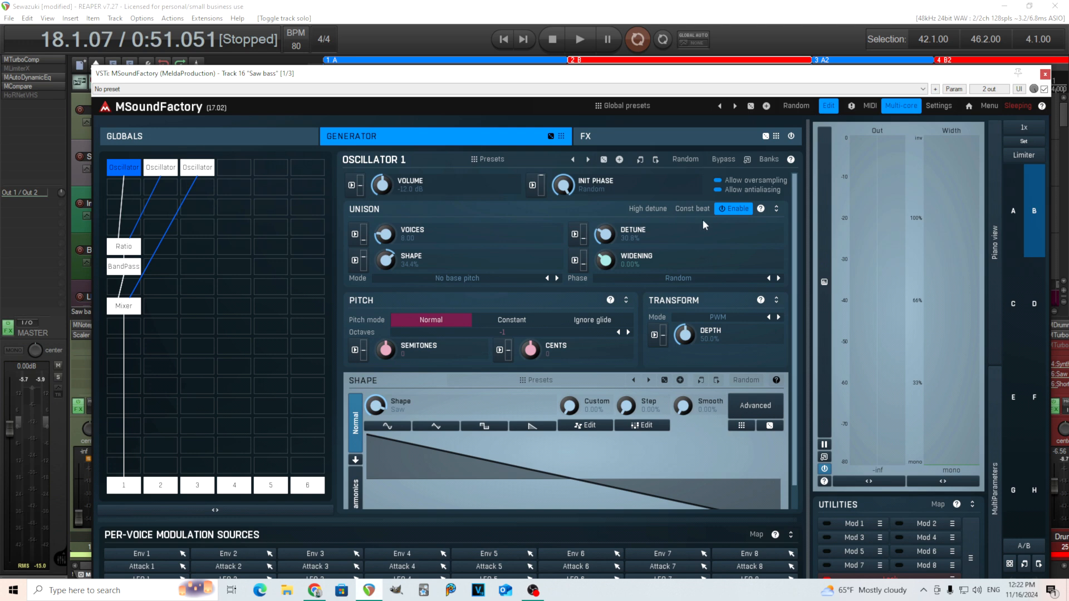
pyautogui.click(169, 174)
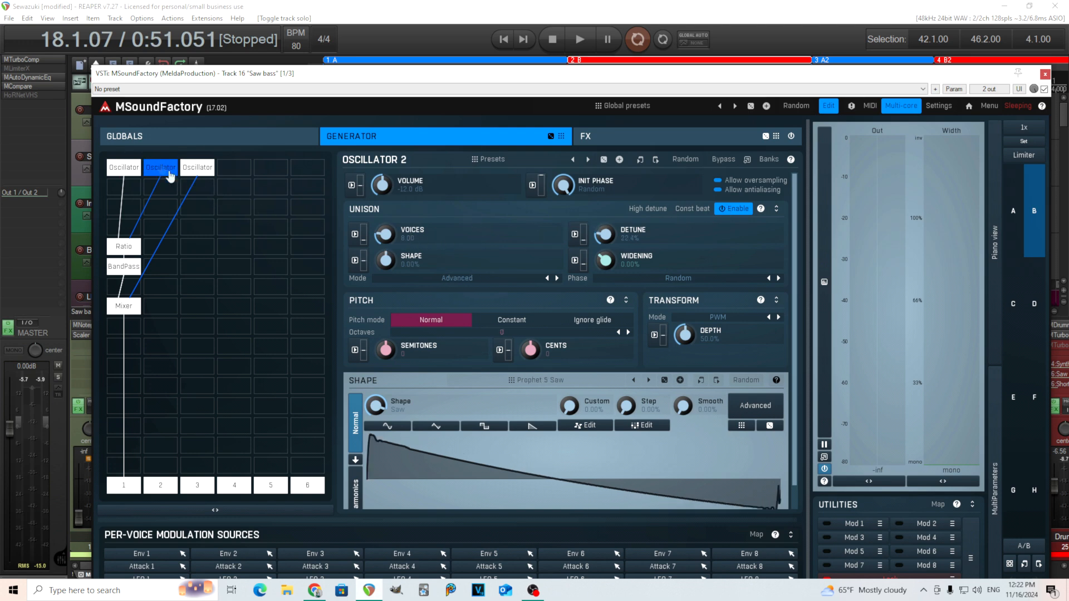
pyautogui.click(205, 175)
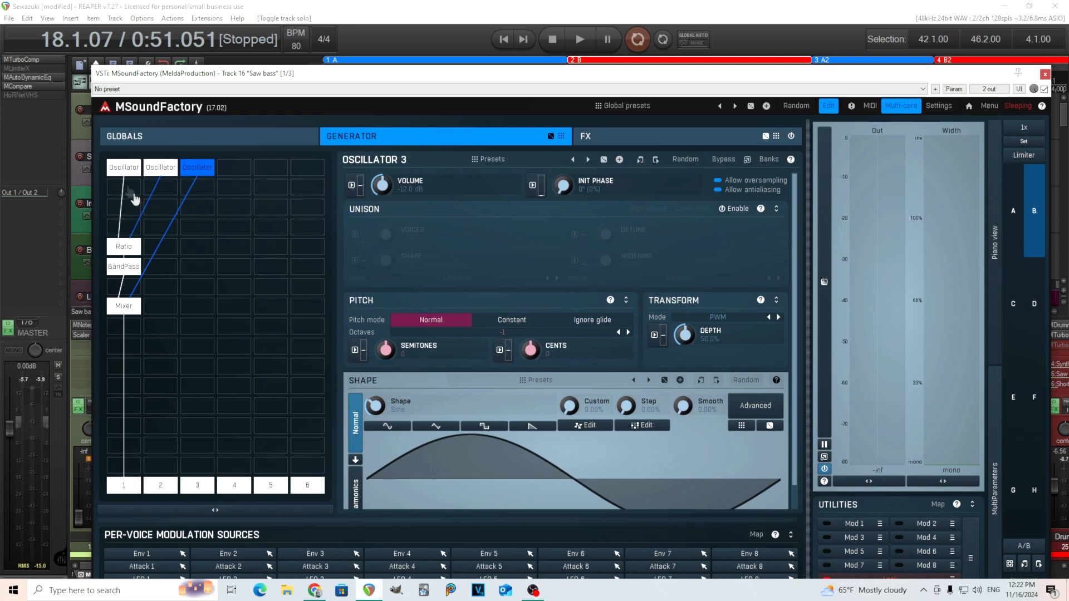
pyautogui.click(123, 168)
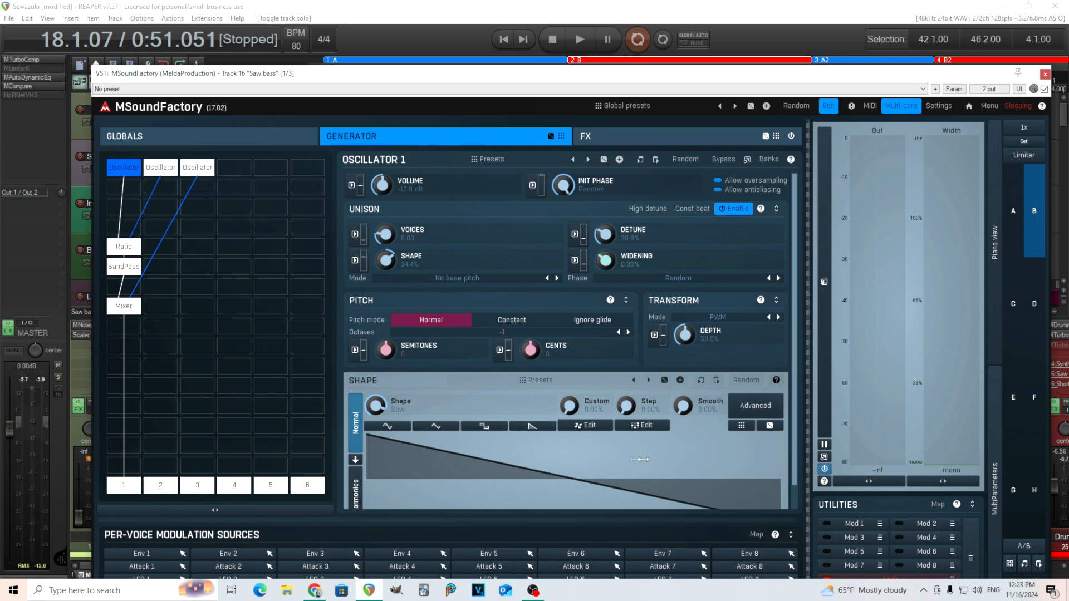
# Inspect the third oscillator, Ratio, BandPass and Mixer modules in the Saw bass synth's generator
pyautogui.click(198, 168)
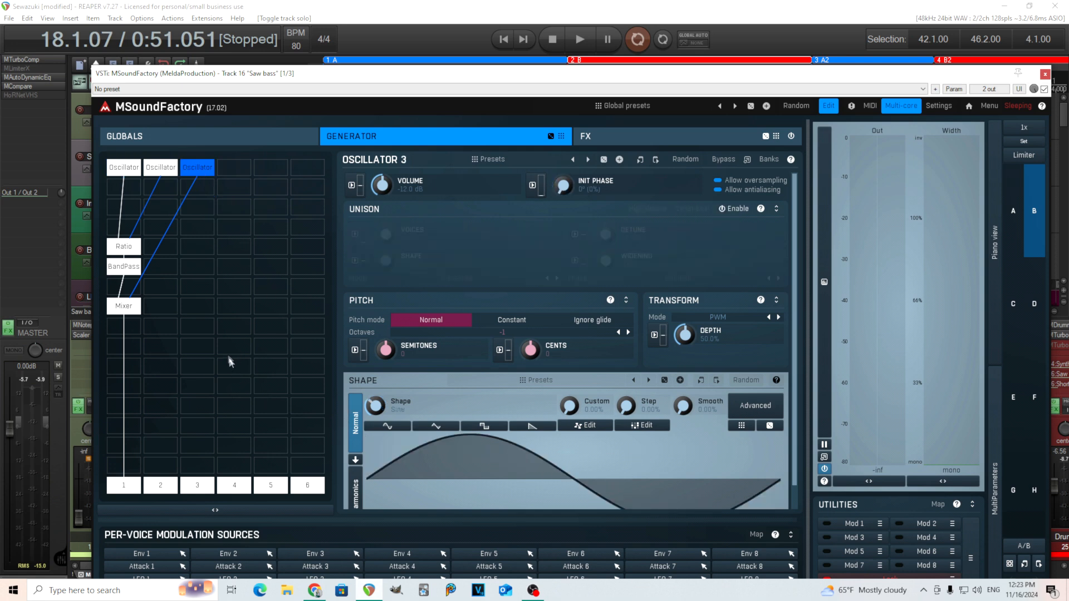
pyautogui.click(118, 248)
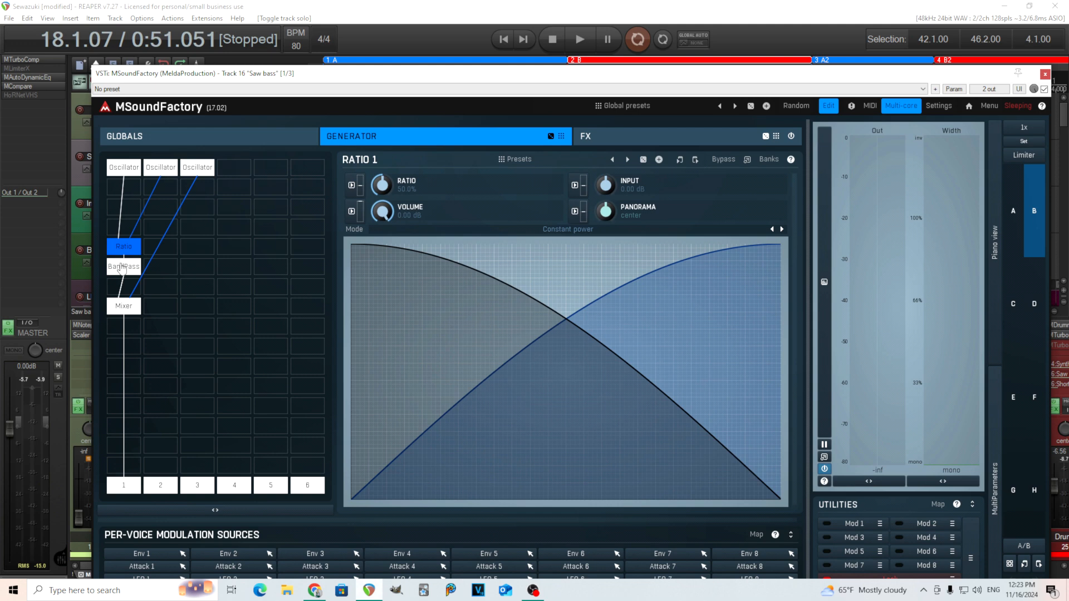
pyautogui.click(122, 267)
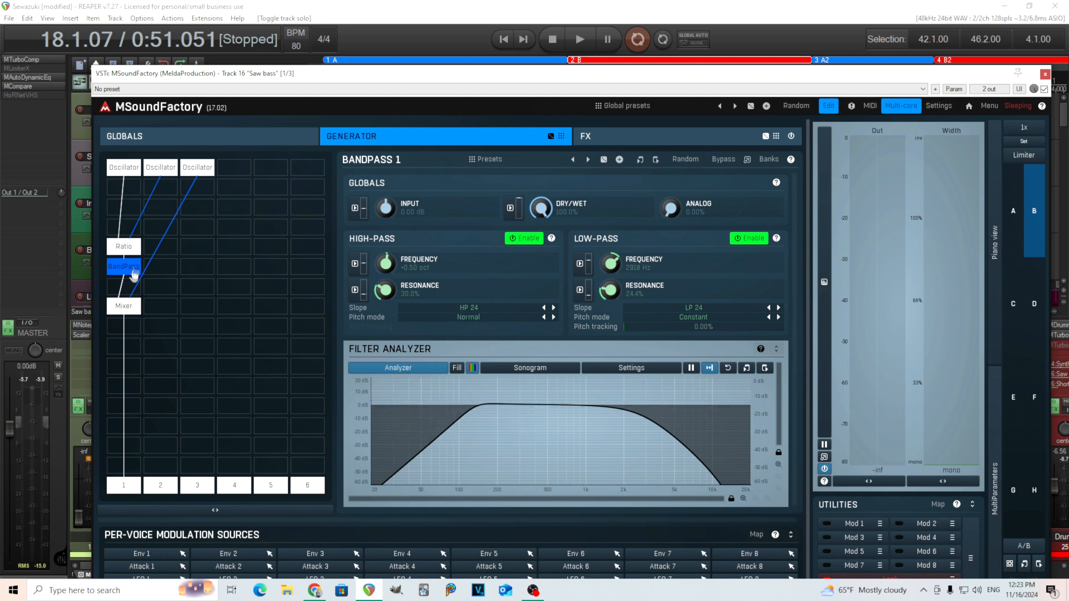
pyautogui.click(138, 312)
# Play the soloed Saw bass and compare its sound with the synth's Bassador effect bypassed and active, closing the synth when done
pyautogui.click(630, 140)
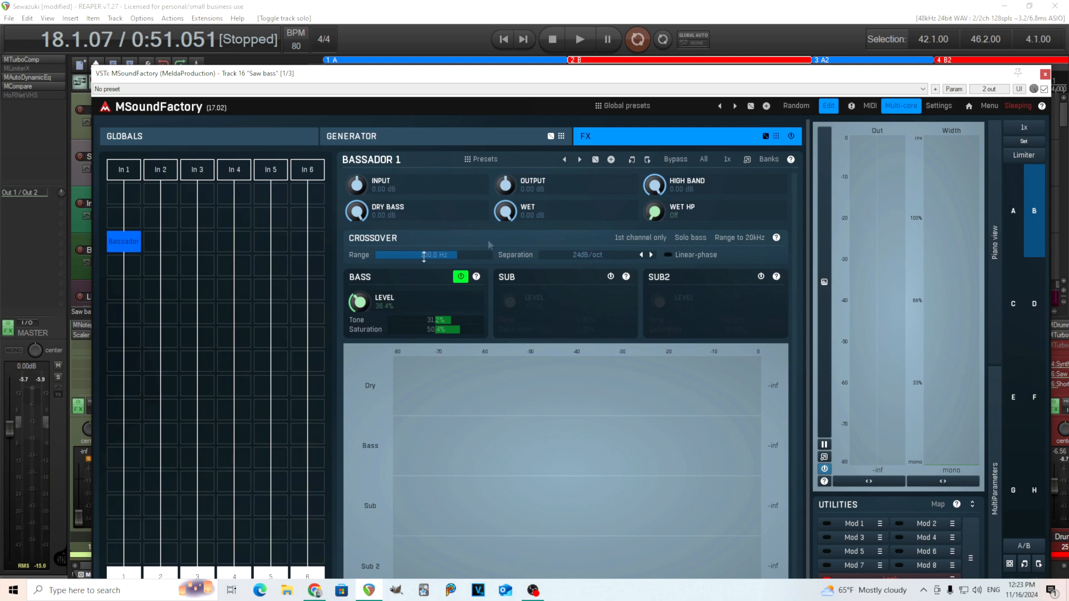
pyautogui.moveTo(648, 82)
pyautogui.mouseDown()
pyautogui.moveTo(365, 106)
pyautogui.moveTo(635, 71)
pyautogui.mouseUp()
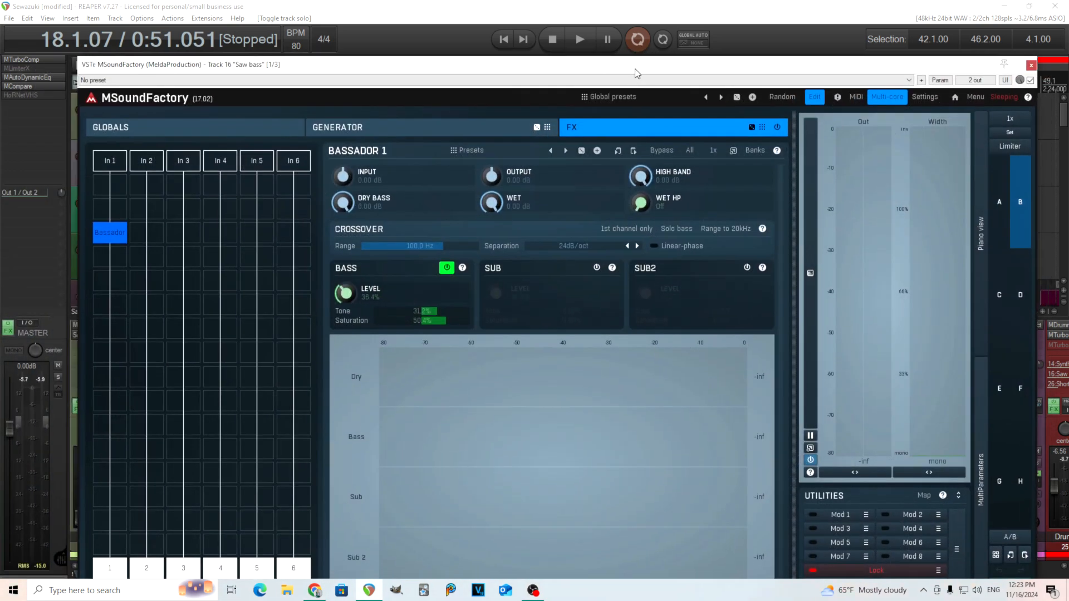
pyautogui.click(573, 36)
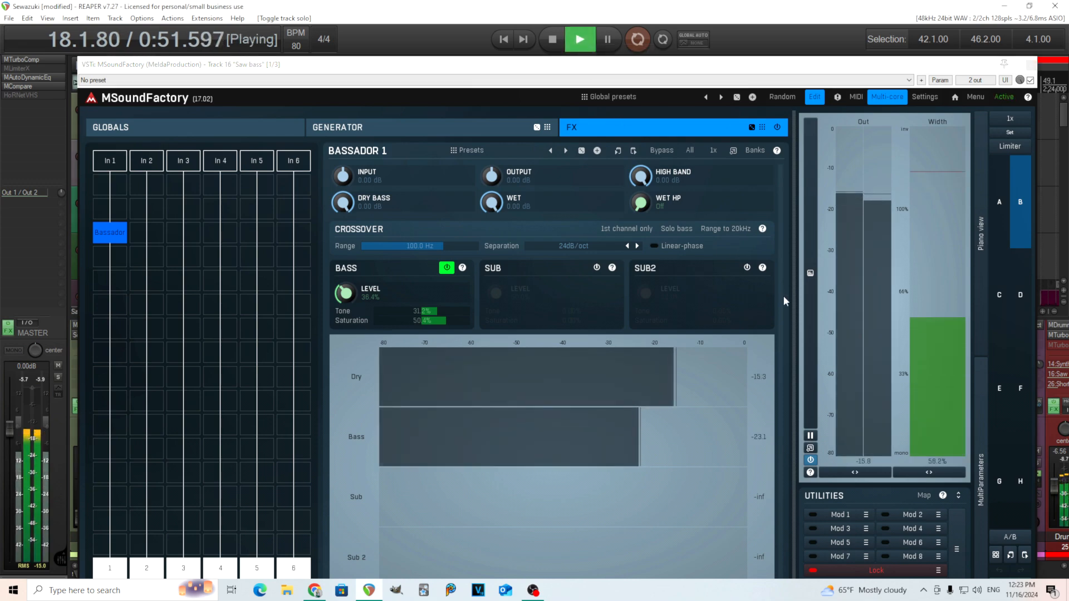
pyautogui.moveTo(940, 71); pyautogui.dragTo(542, 64)
pyautogui.click(663, 154)
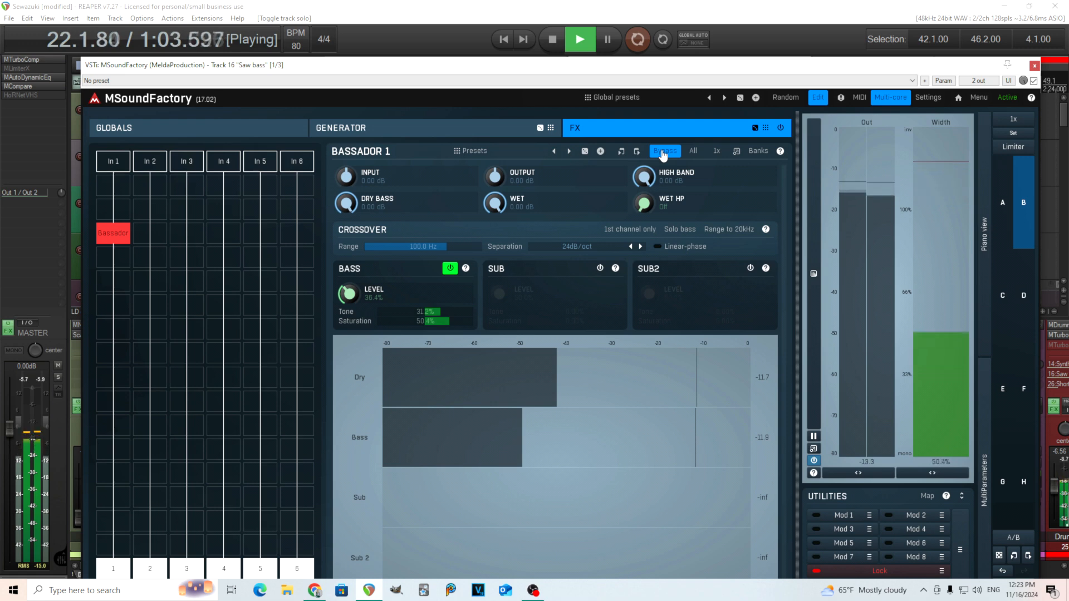
pyautogui.click(663, 153)
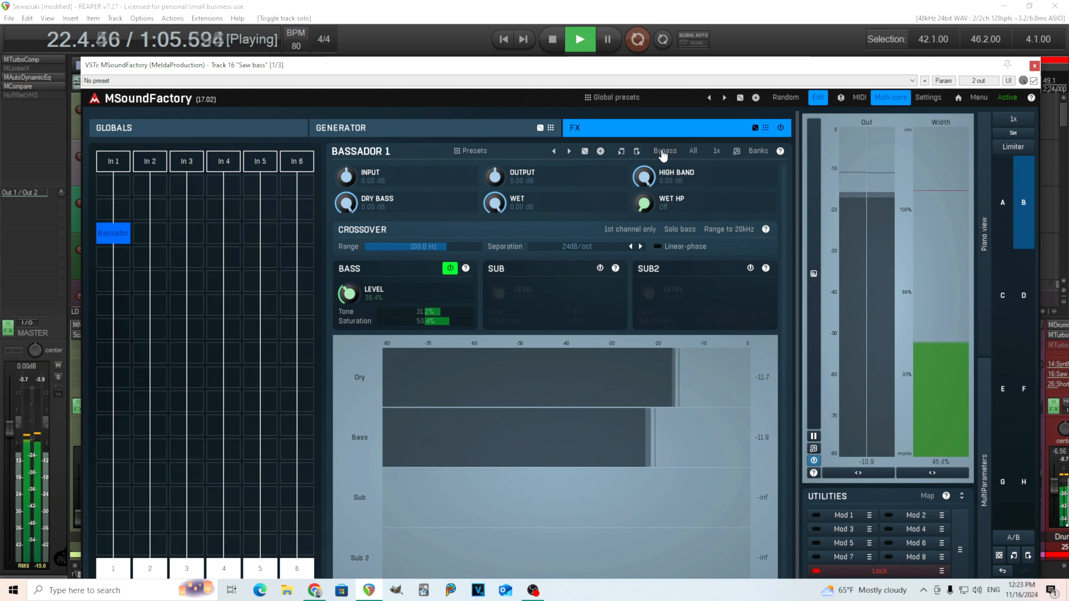
pyautogui.click(663, 153)
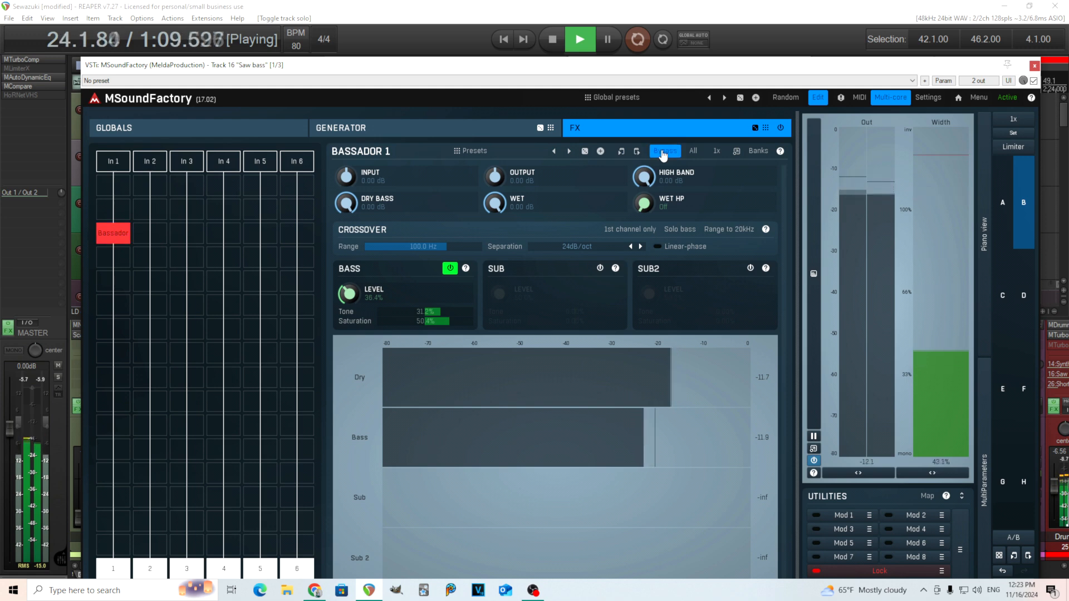
pyautogui.click(663, 153)
pyautogui.press('space')
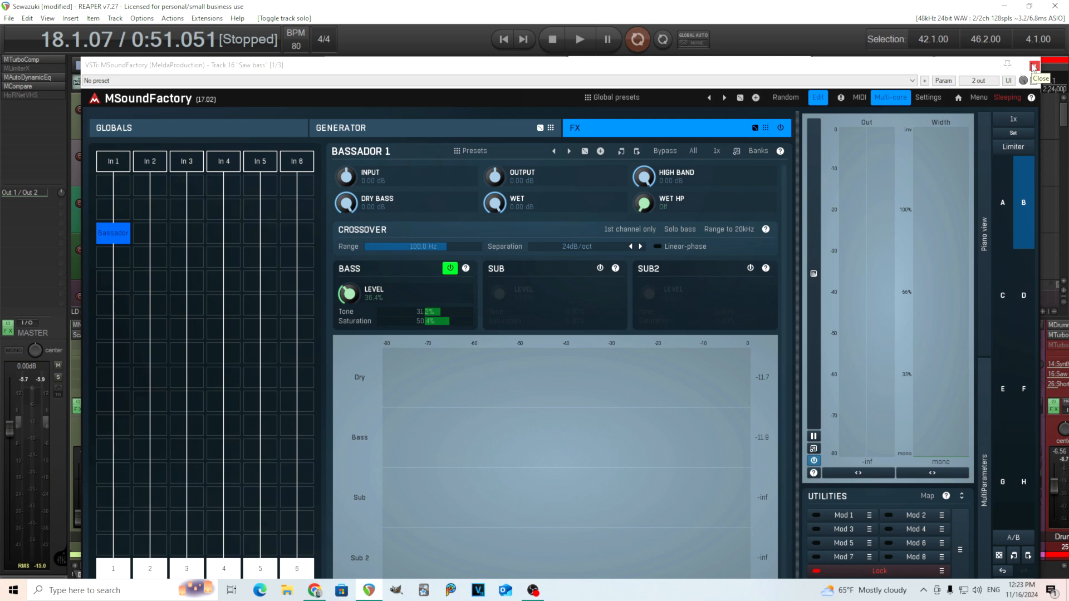
pyautogui.click(1033, 66)
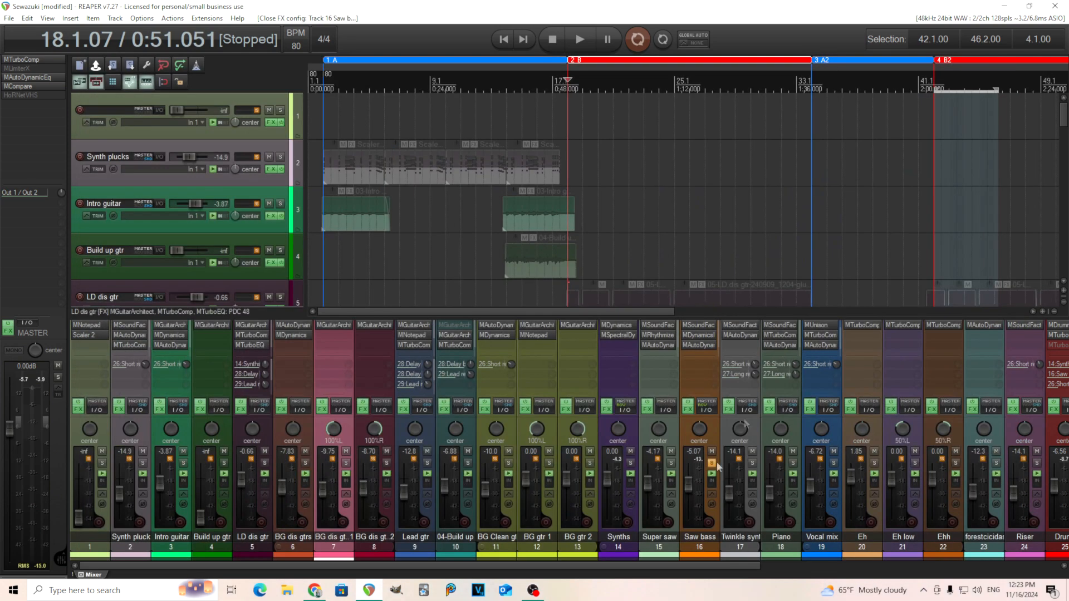
# Open MDynamicsMB on the Saw bass track and review the compression settings of its three bands
pyautogui.click(699, 334)
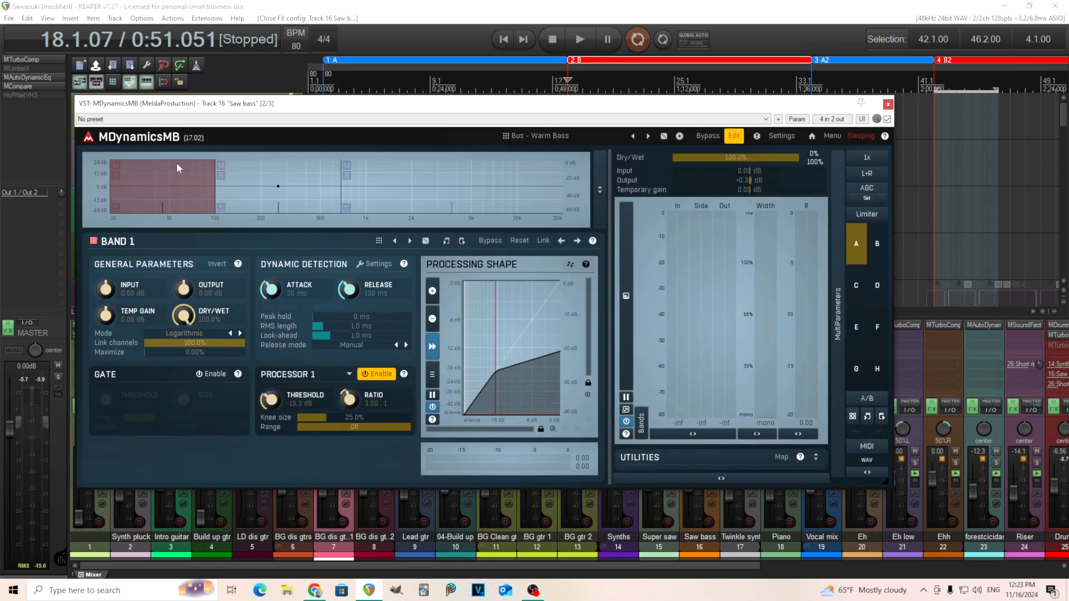
pyautogui.click(248, 165)
pyautogui.click(397, 164)
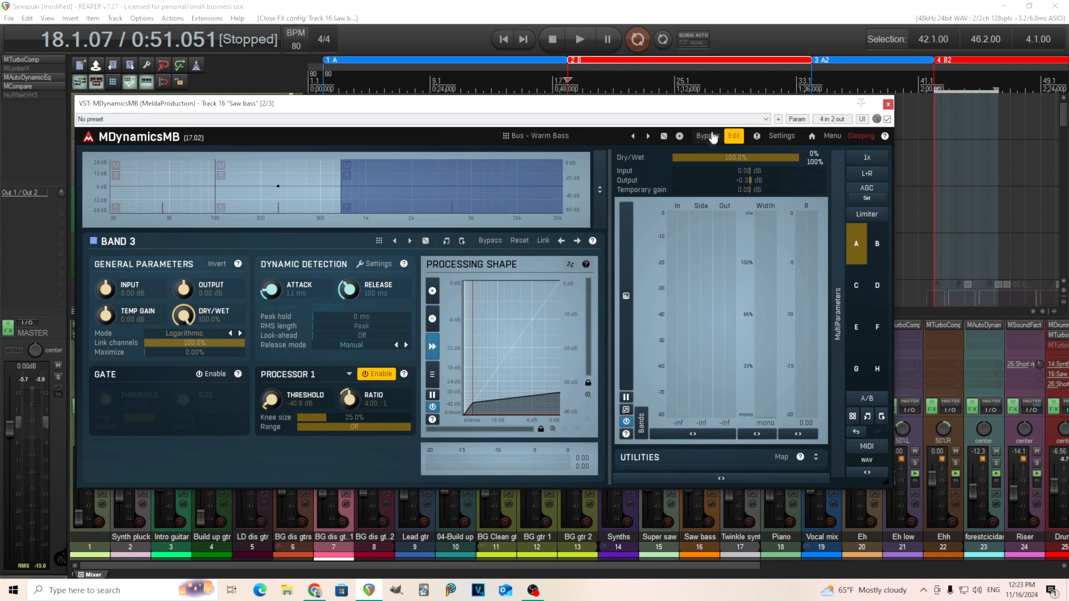
# Play the Saw bass while comparing MDynamicsMB bypassed and active, ending with playback stopped and the plugin closed
pyautogui.click(580, 41)
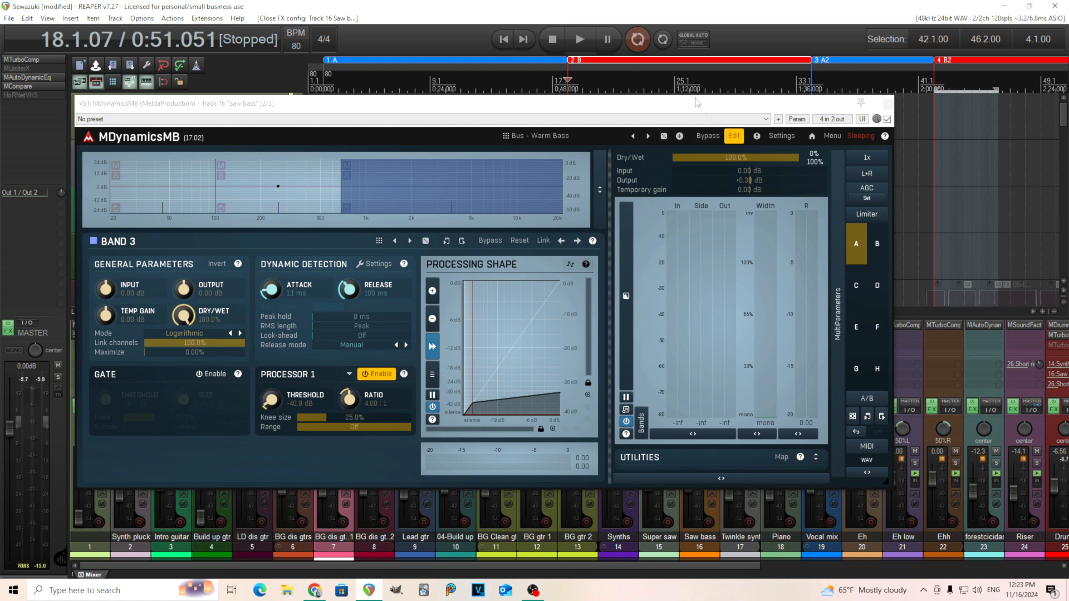
pyautogui.click(709, 137)
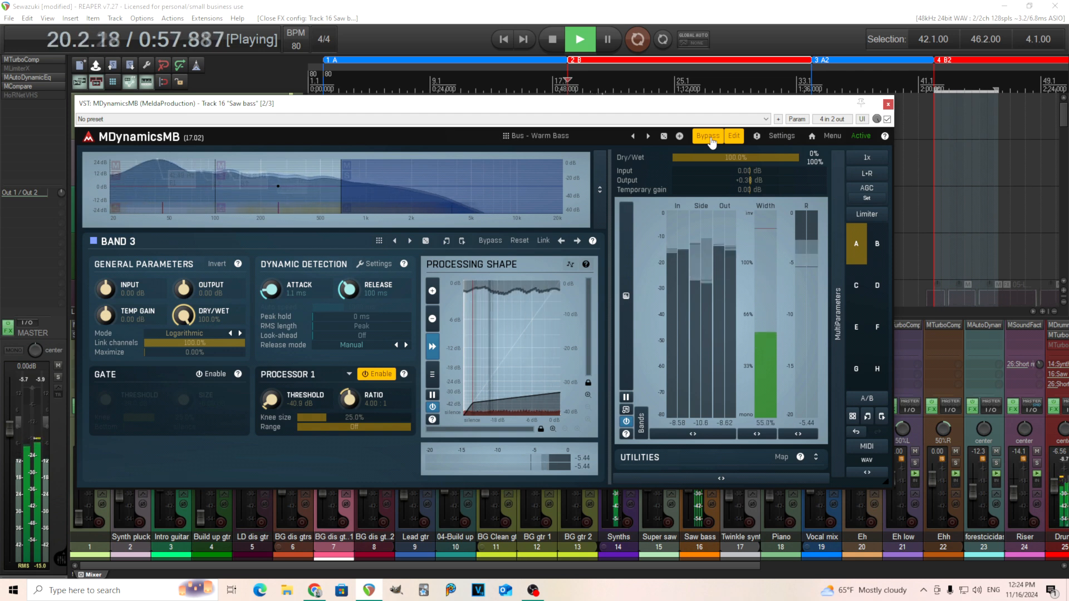
pyautogui.click(710, 137)
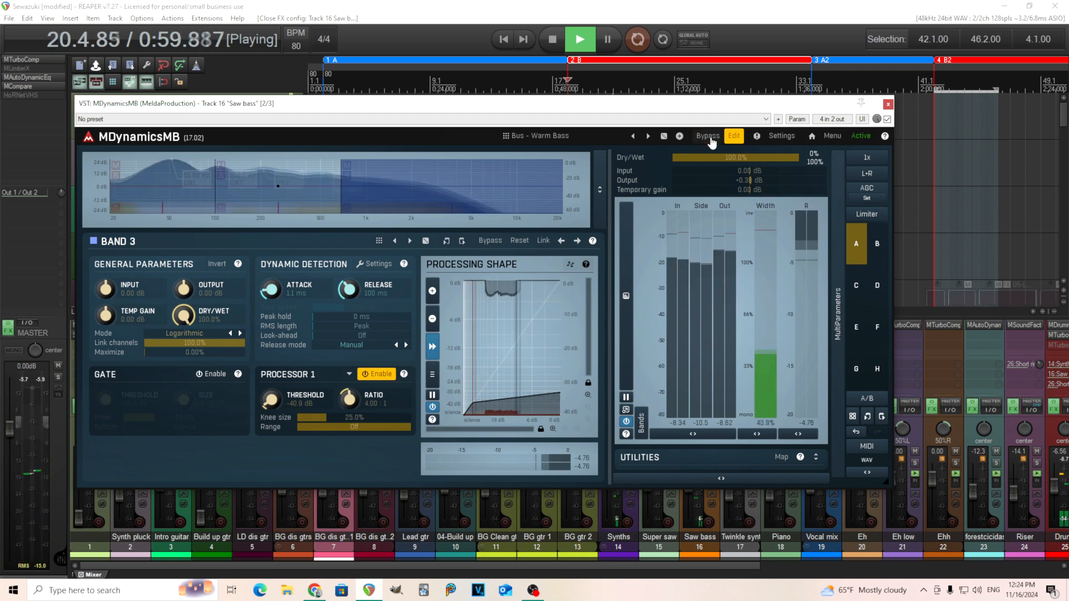
pyautogui.click(710, 137)
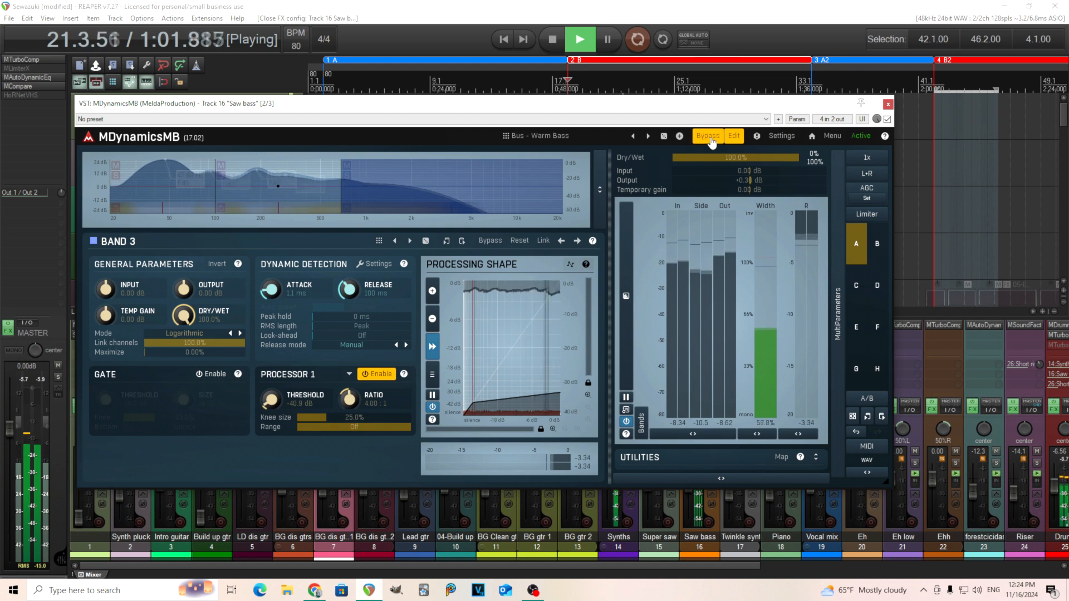
pyautogui.click(709, 137)
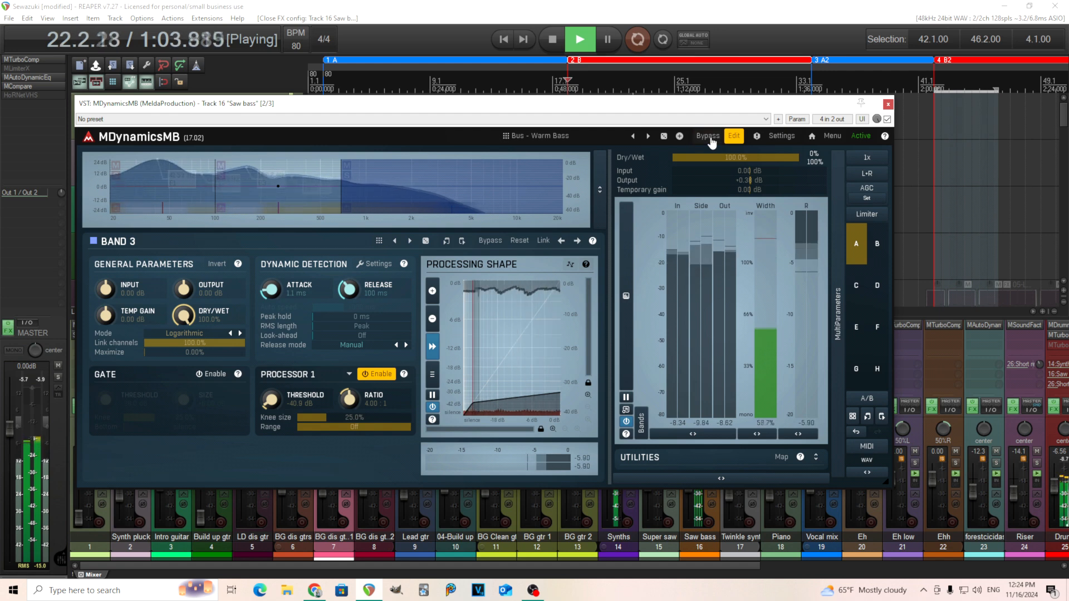
pyautogui.click(709, 137)
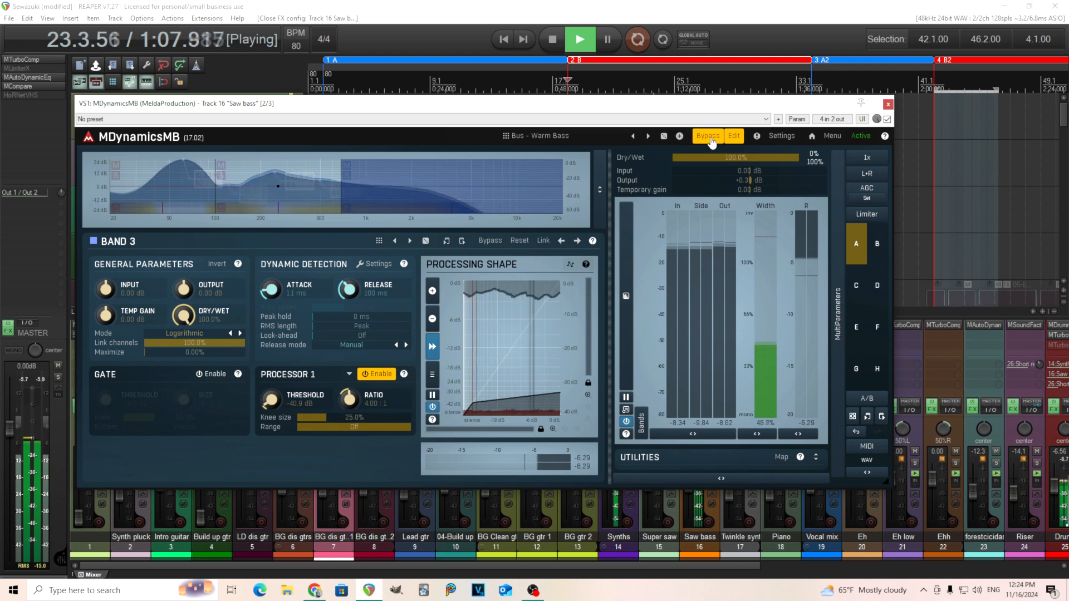
pyautogui.click(709, 137)
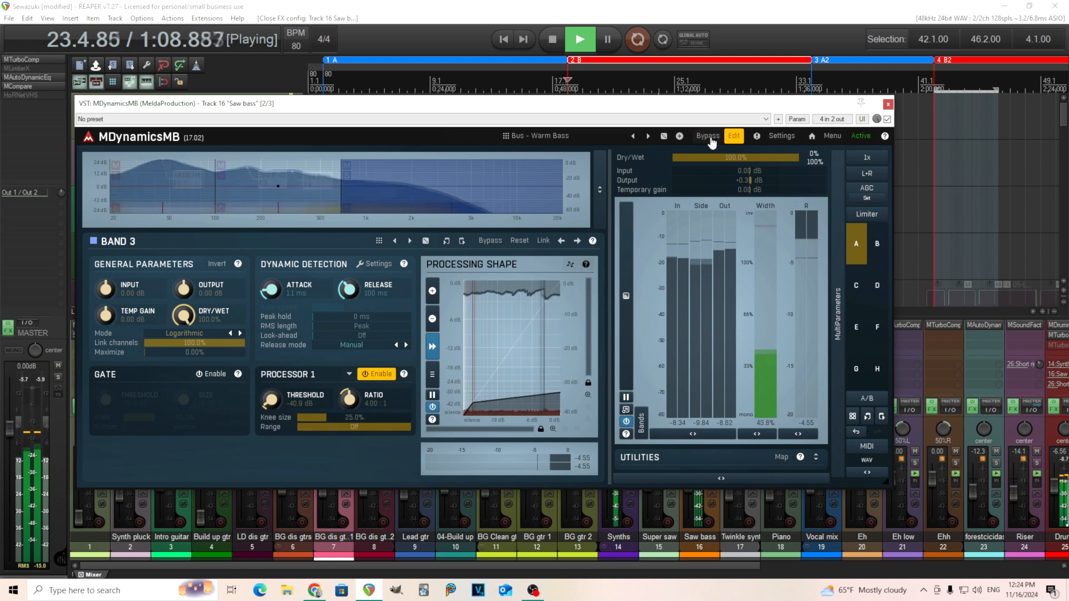
pyautogui.click(552, 48)
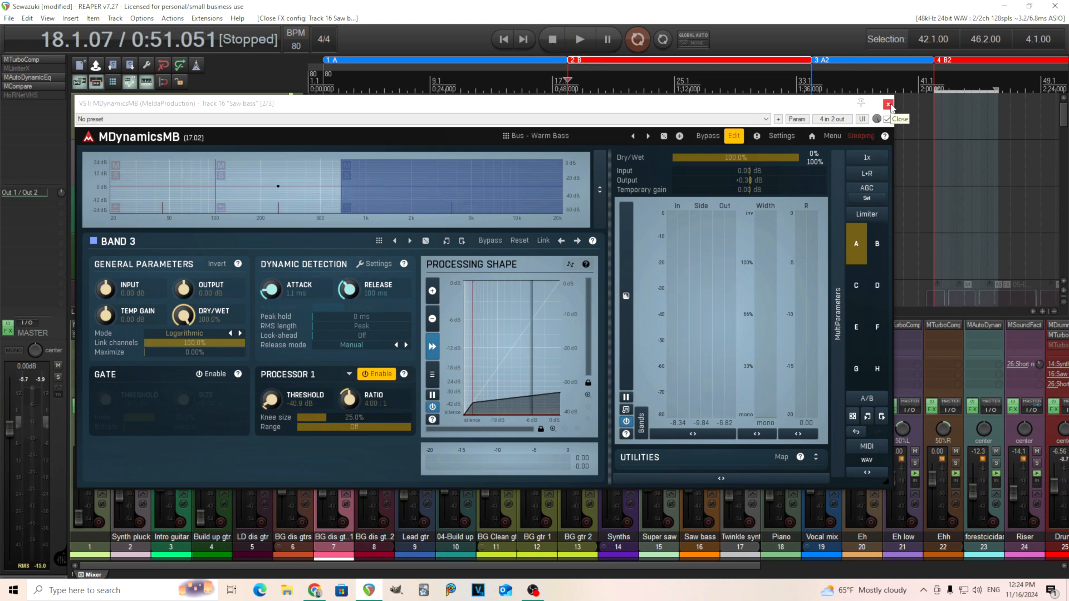
pyautogui.click(888, 105)
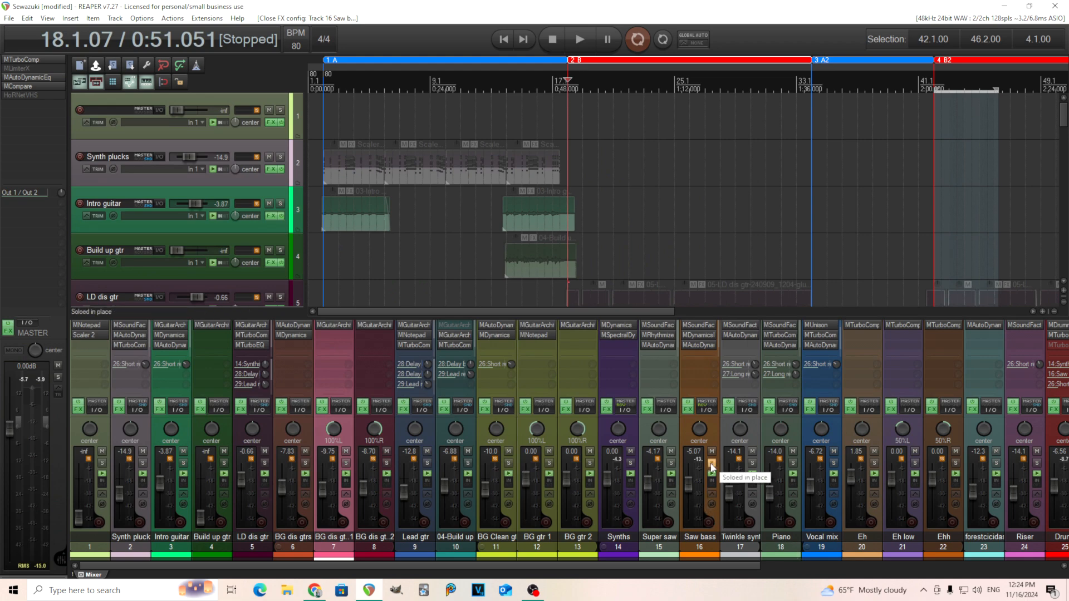
# Open MAutoDynamicEq on the Saw bass track and review its channel mode options, leaving Mid + Side selected
pyautogui.click(690, 346)
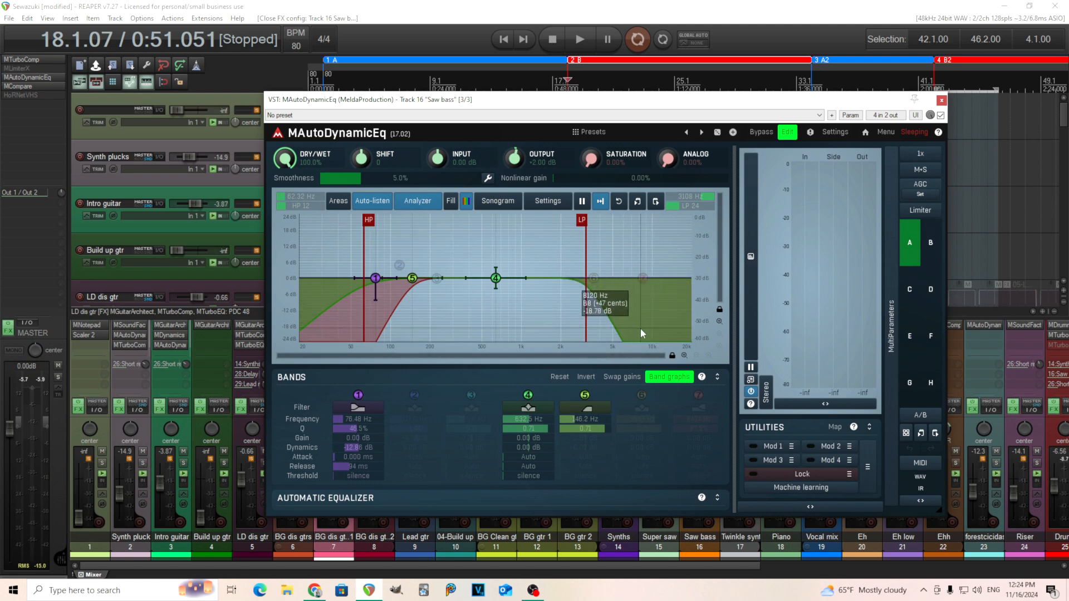
pyautogui.click(920, 169)
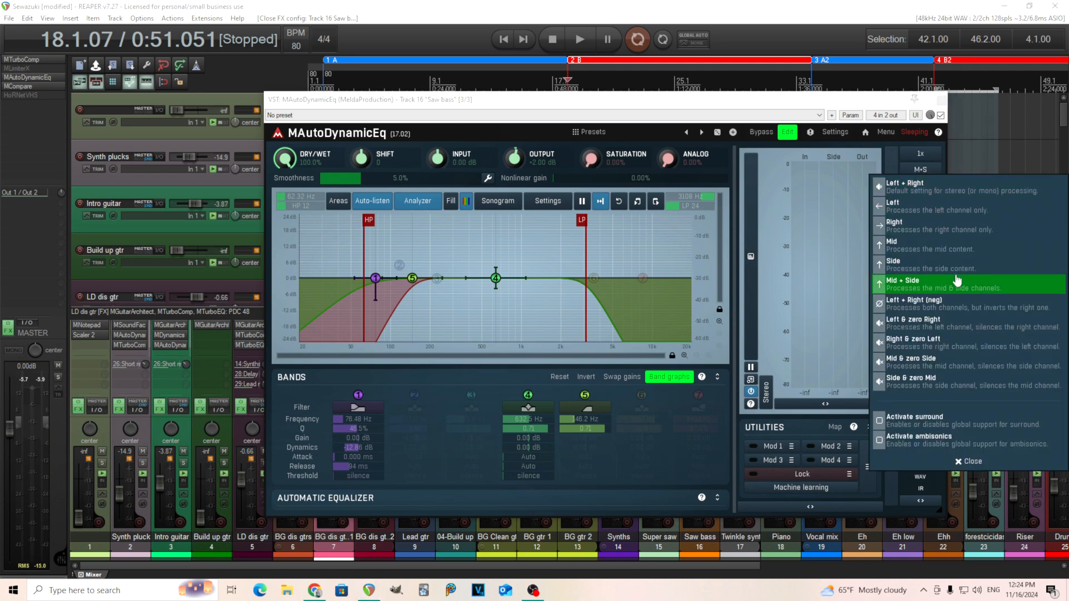
pyautogui.click(701, 108)
pyautogui.click(927, 180)
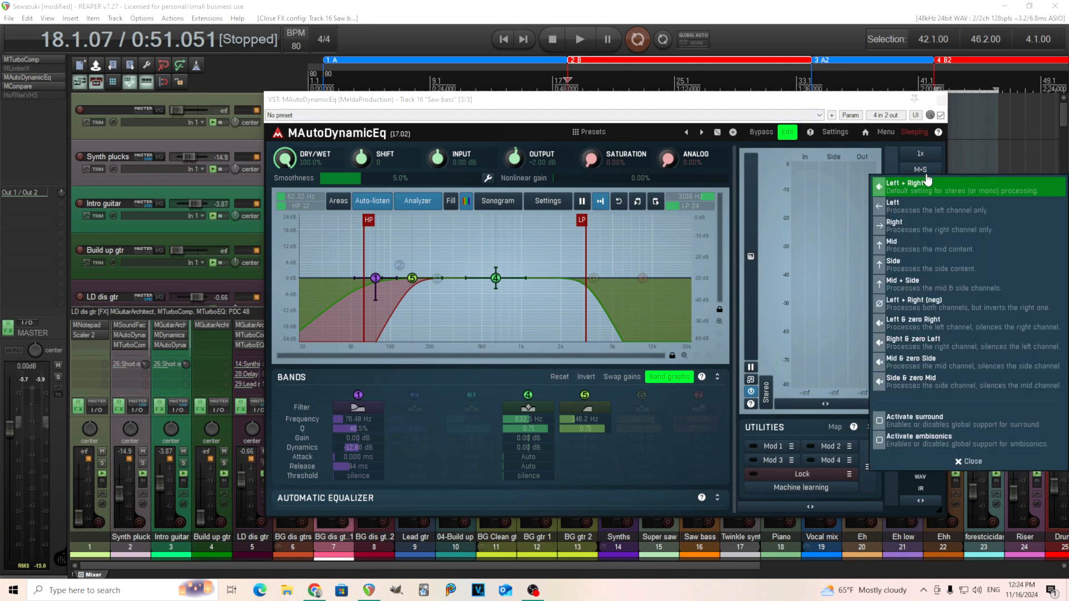
pyautogui.click(941, 188)
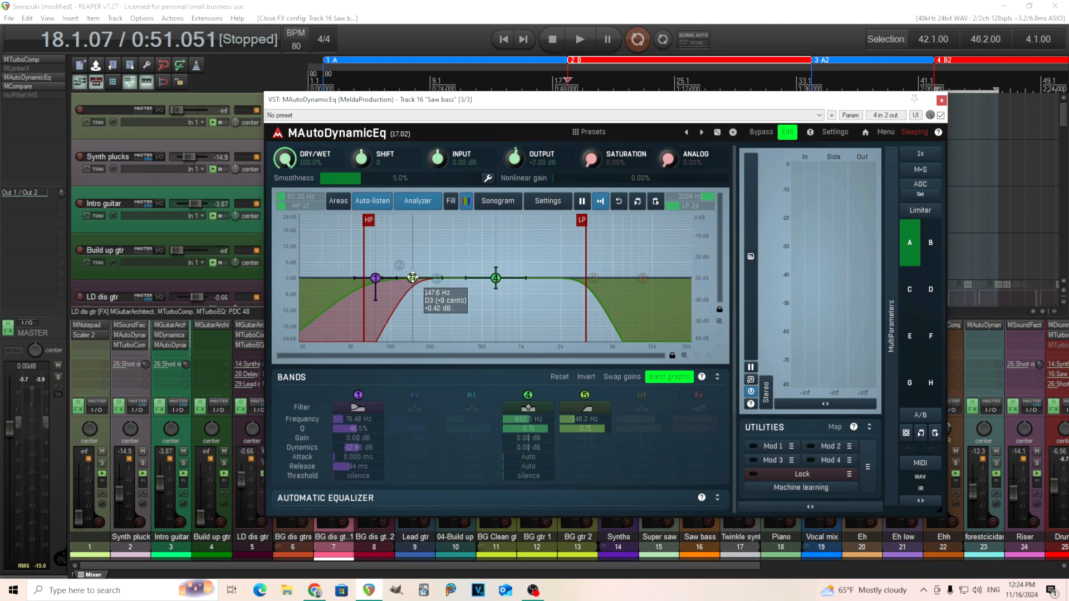
# Examine the equalizer's band 5 high-pass settings and channel assignment, closing the plugin when done
pyautogui.doubleClick(412, 277)
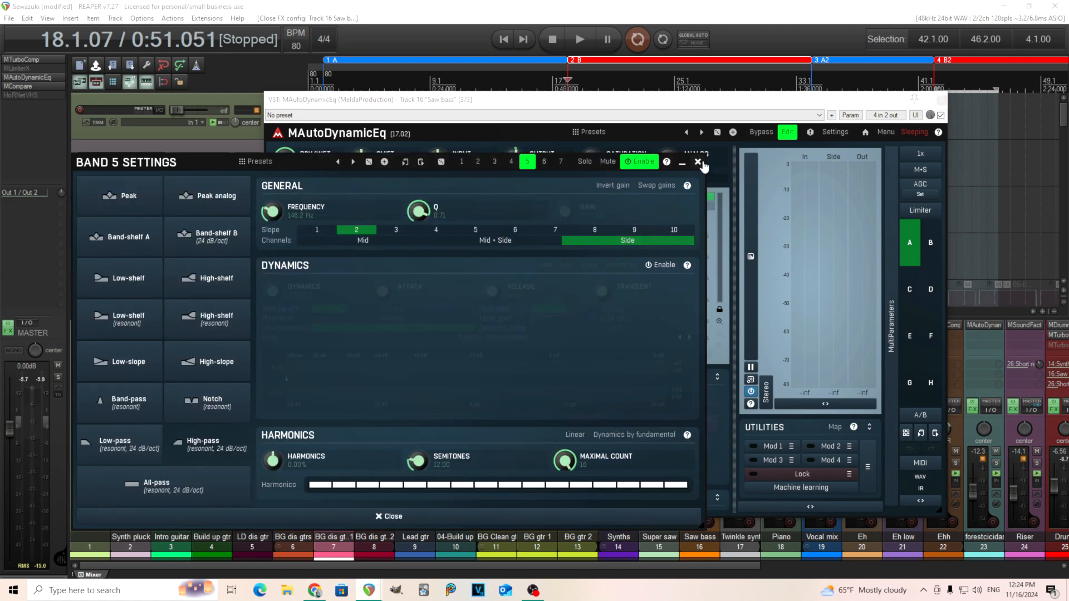
pyautogui.click(699, 162)
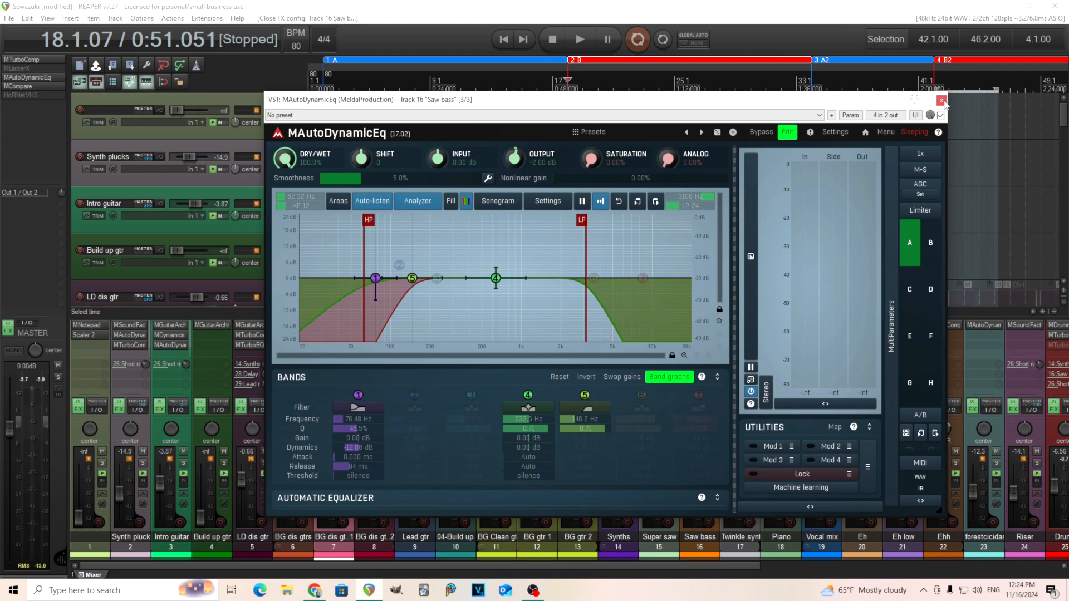
pyautogui.click(941, 101)
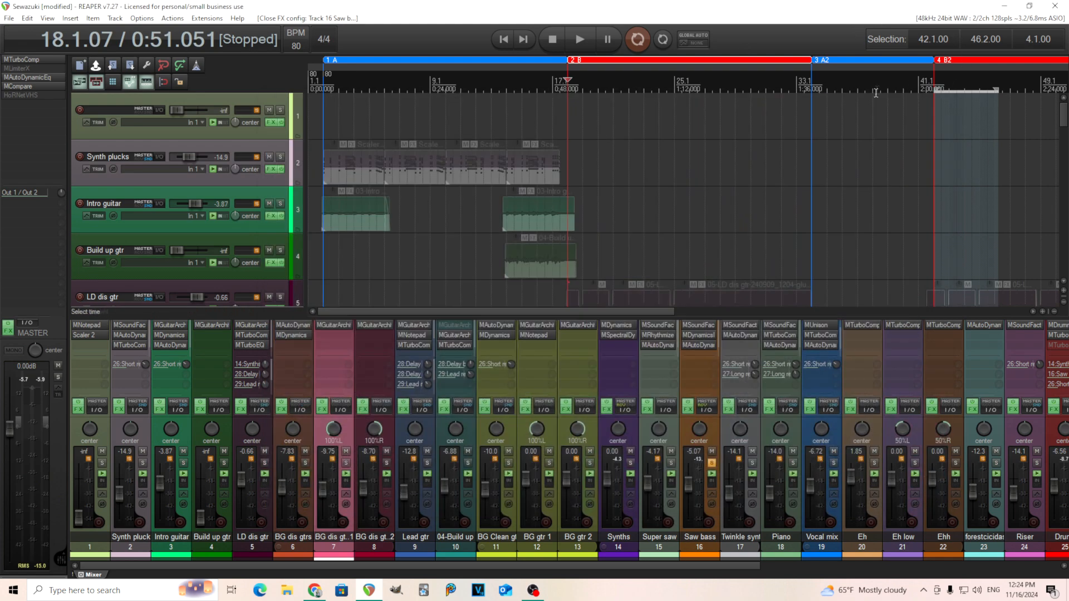
# Switch the solo from the Saw bass track to the Super saw track and open Super saw's MSoundFactory instrument
pyautogui.click(712, 463)
pyautogui.click(671, 462)
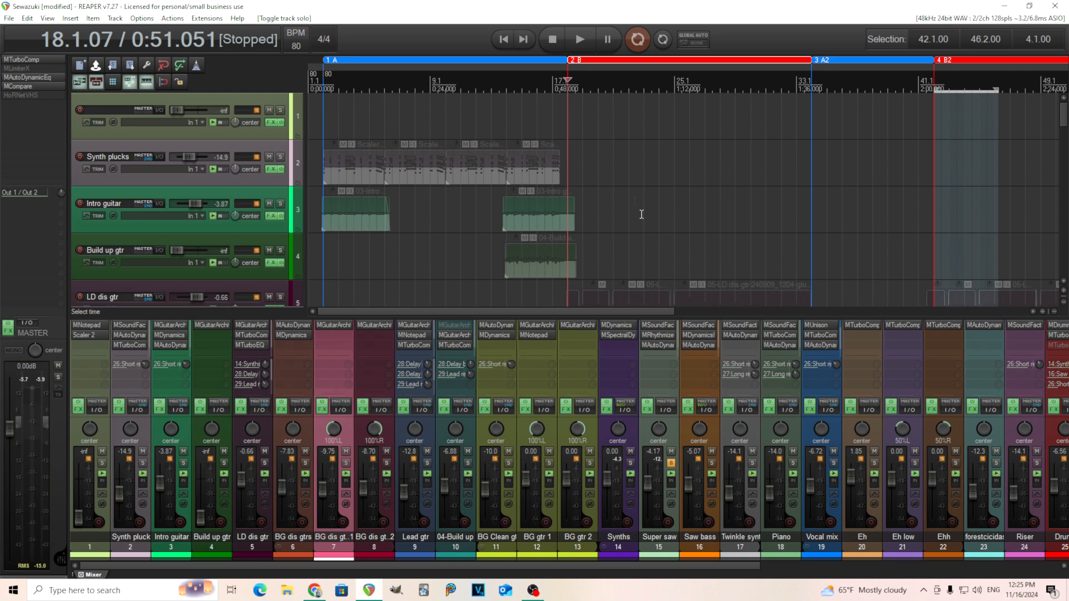
pyautogui.click(661, 325)
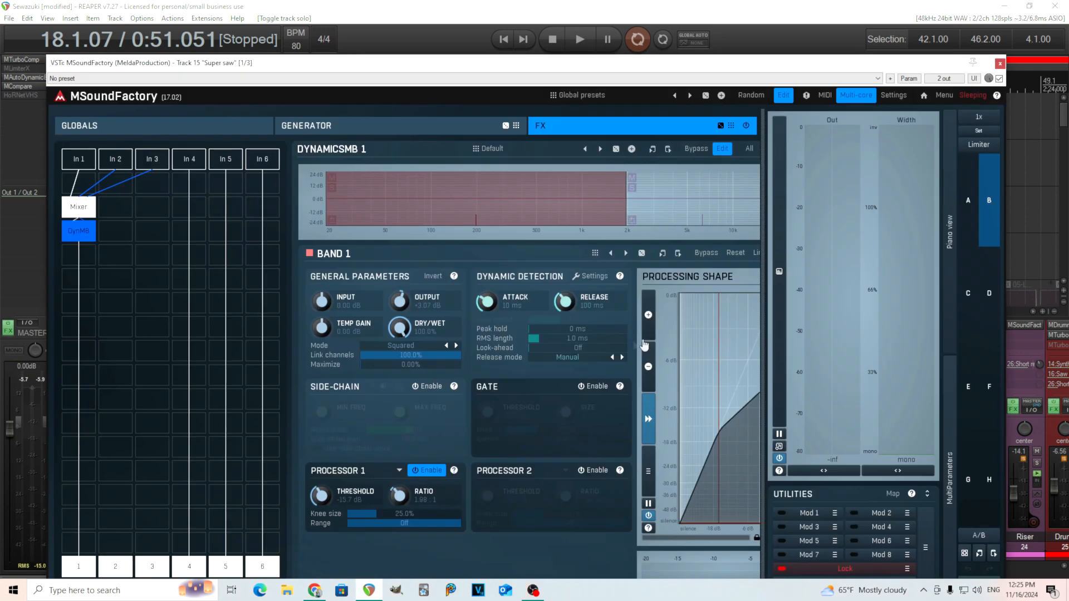
# Compare the unison, phase and shape settings of the first two oscillators in the Super saw's generator
pyautogui.click(354, 128)
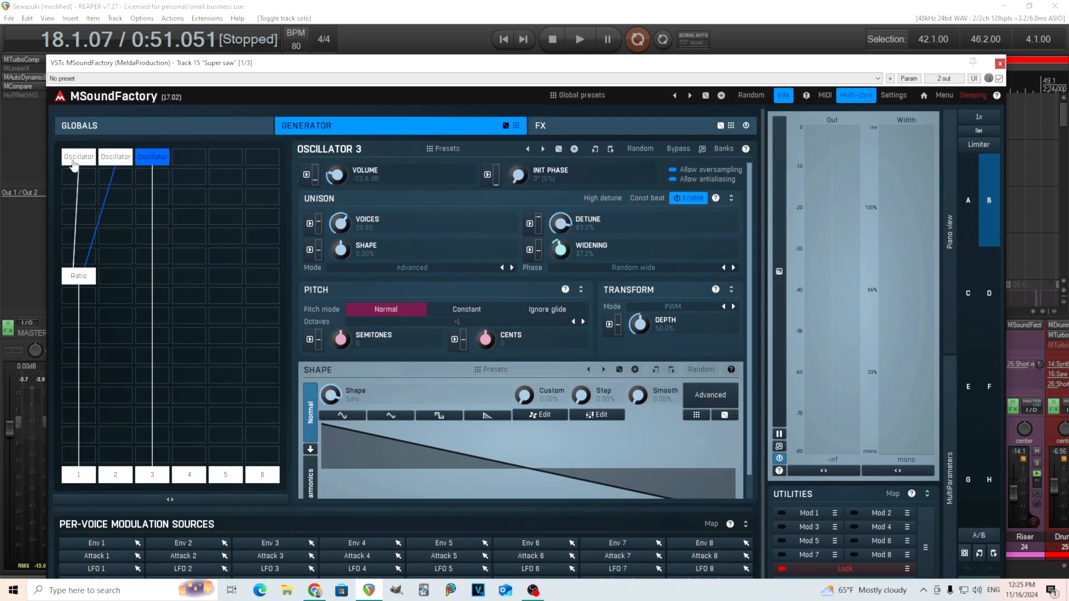
pyautogui.click(76, 158)
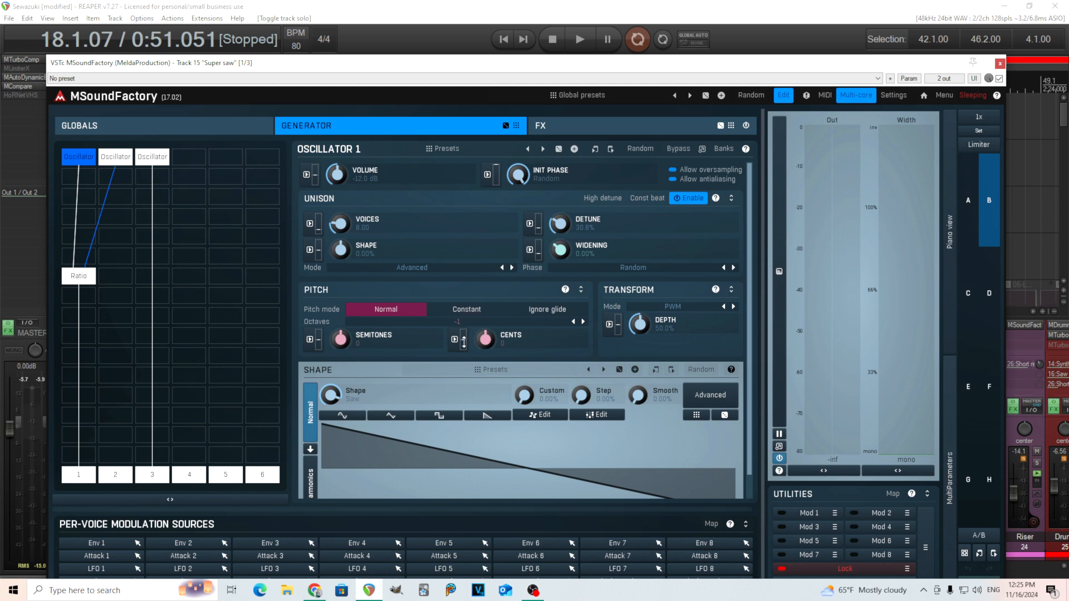
pyautogui.click(116, 158)
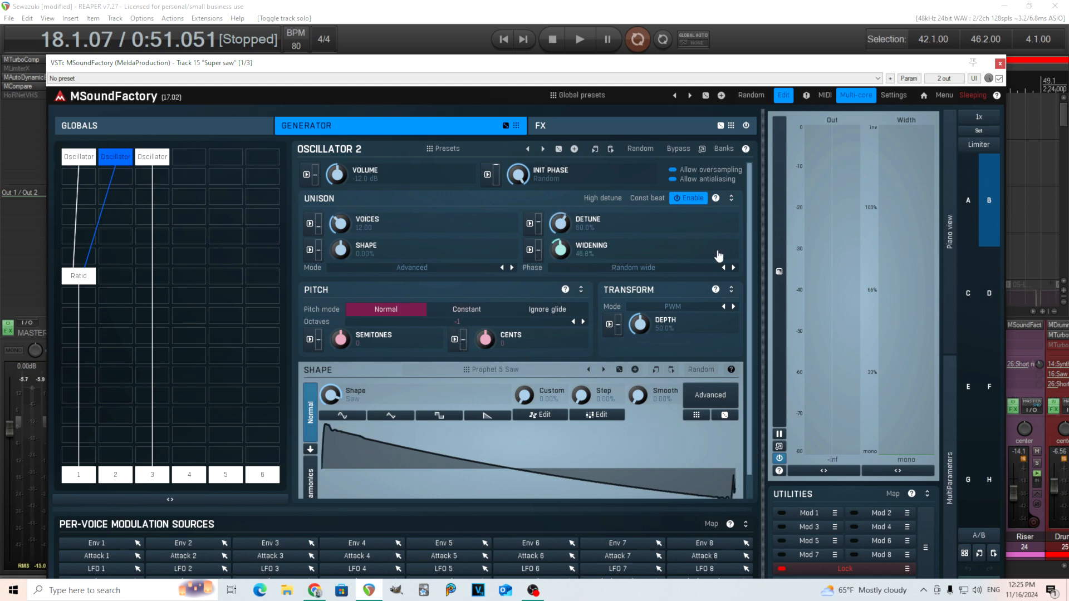
pyautogui.click(86, 157)
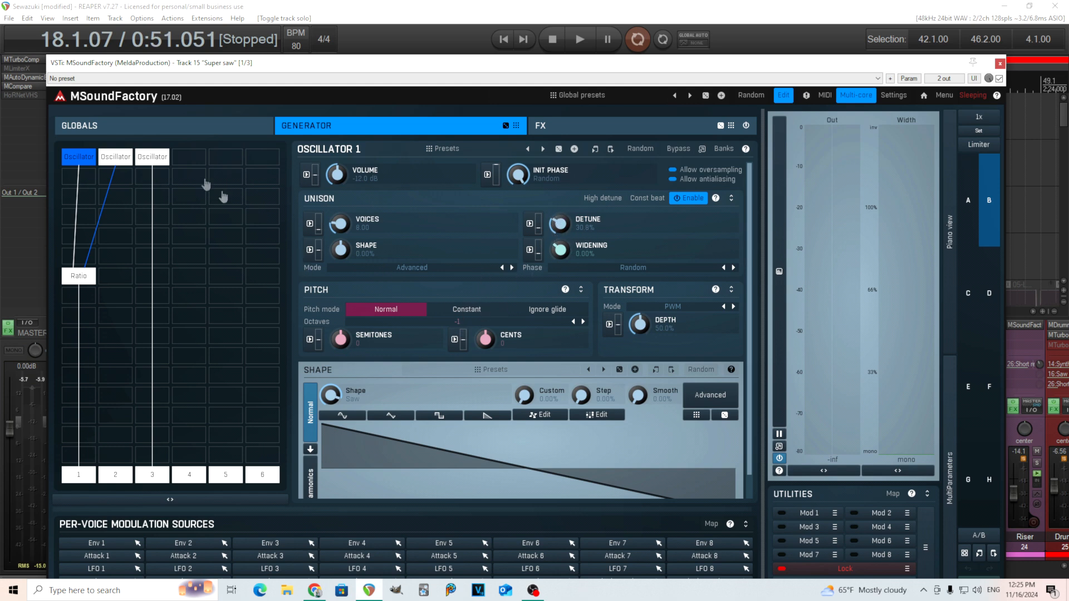
# Review the settings of the second and third oscillators and the Ratio module in the Super saw's generator
pyautogui.click(128, 157)
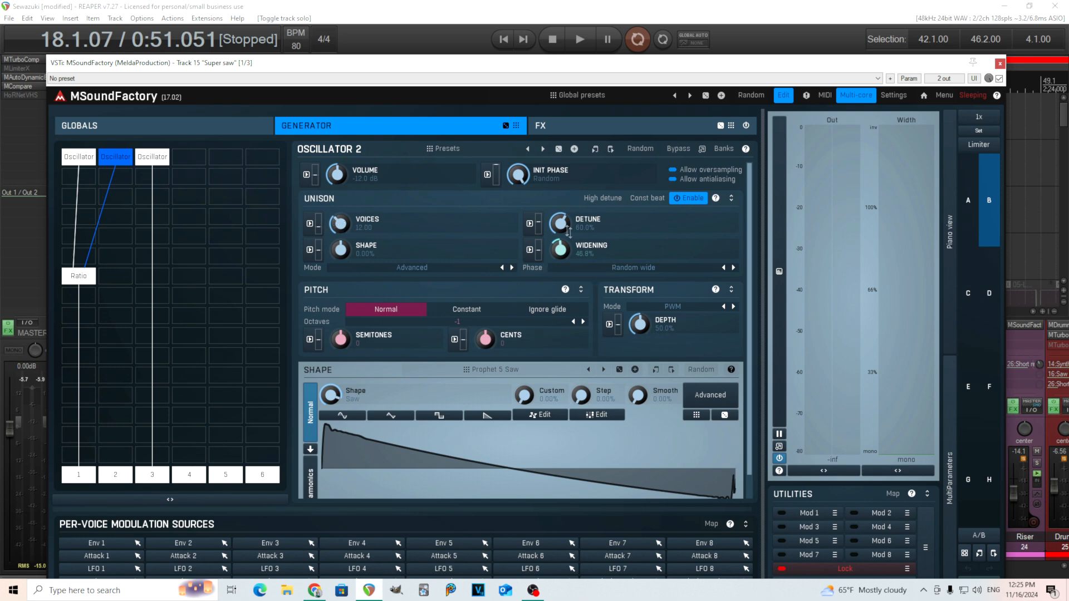
pyautogui.click(159, 165)
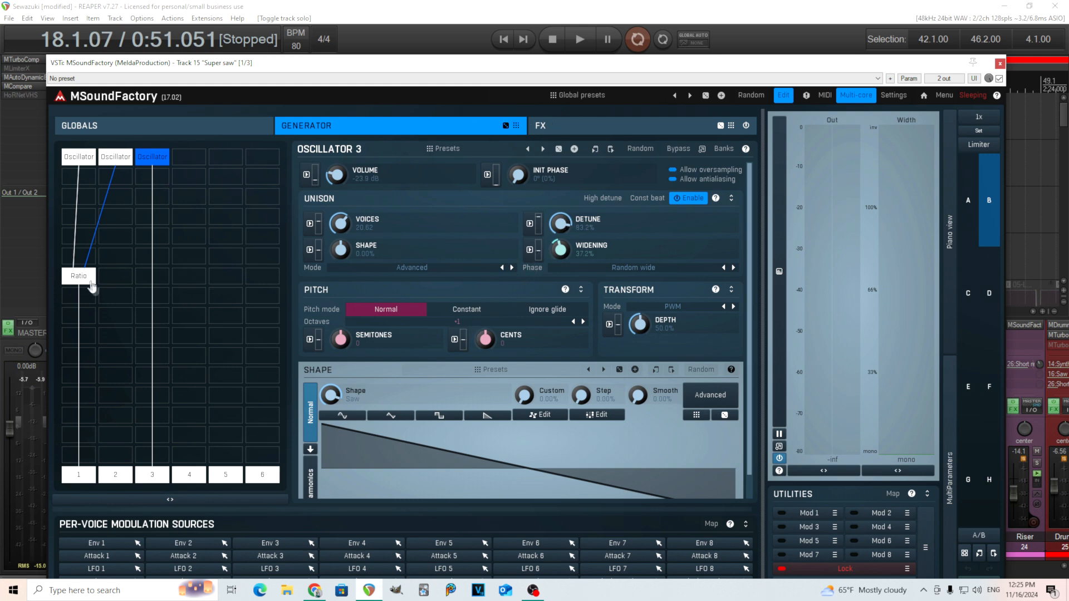
pyautogui.click(91, 281)
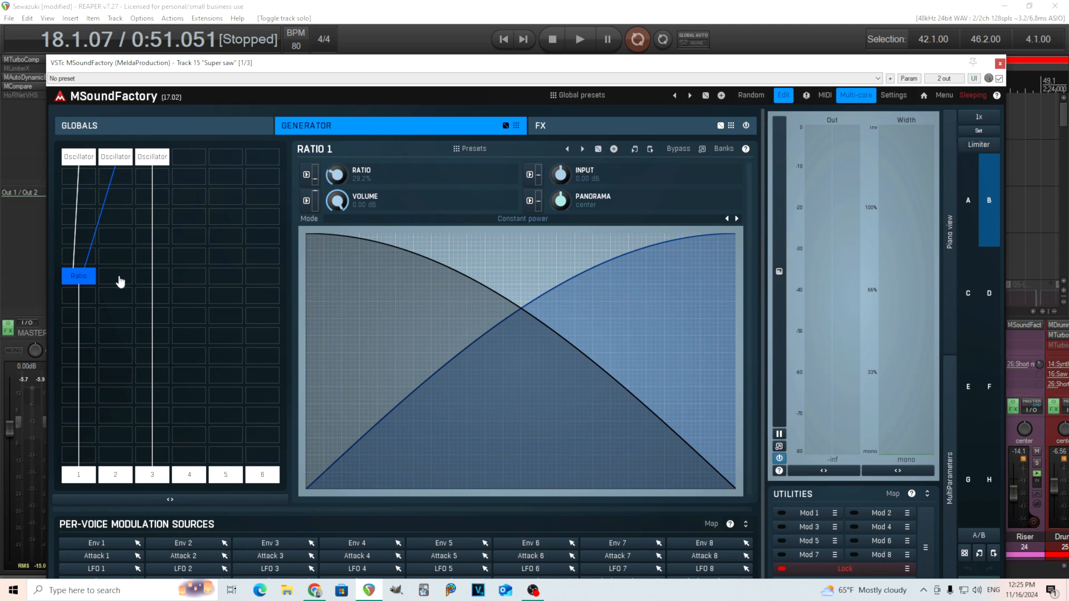
# Audition the DynamicsMB module in the Super saw's instrument effects by toggling its bypass during playback, leave it enabled and close the instrument
pyautogui.click(582, 125)
pyautogui.click(82, 213)
pyautogui.click(82, 231)
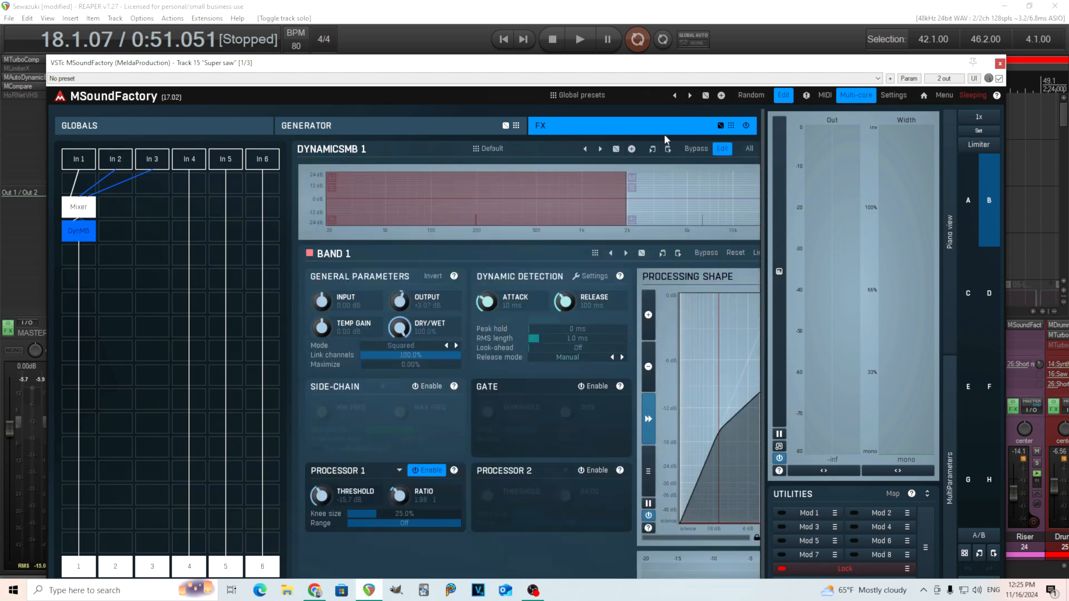
pyautogui.click(579, 47)
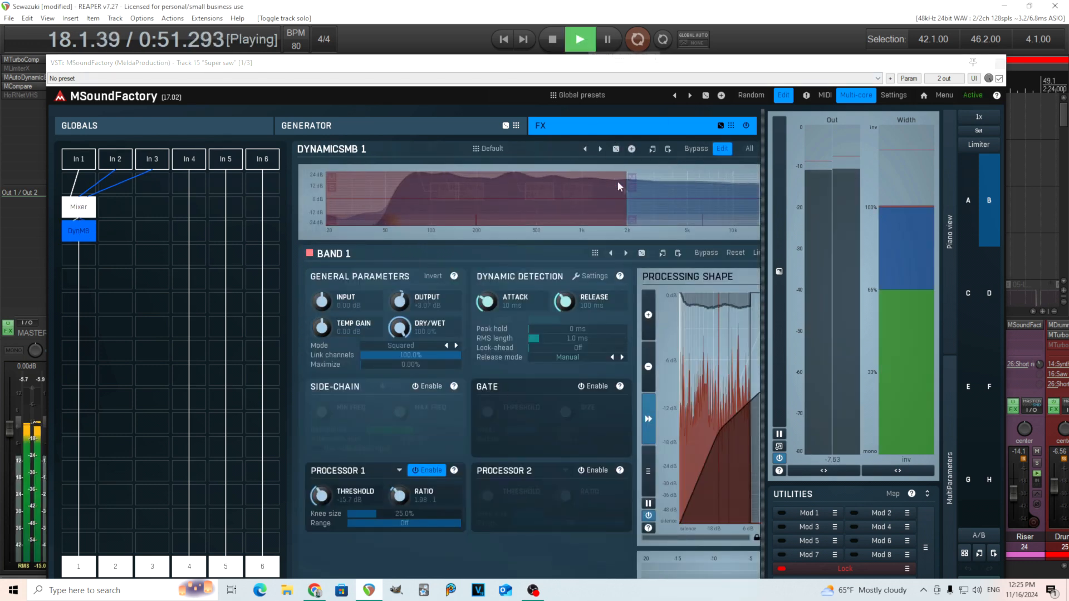
pyautogui.click(695, 150)
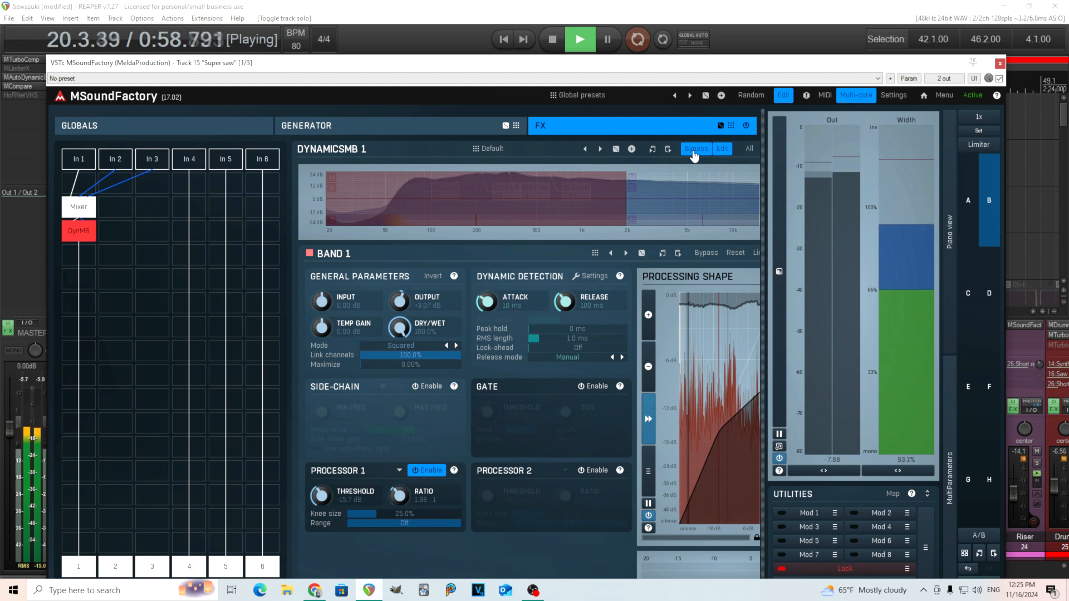
pyautogui.click(694, 152)
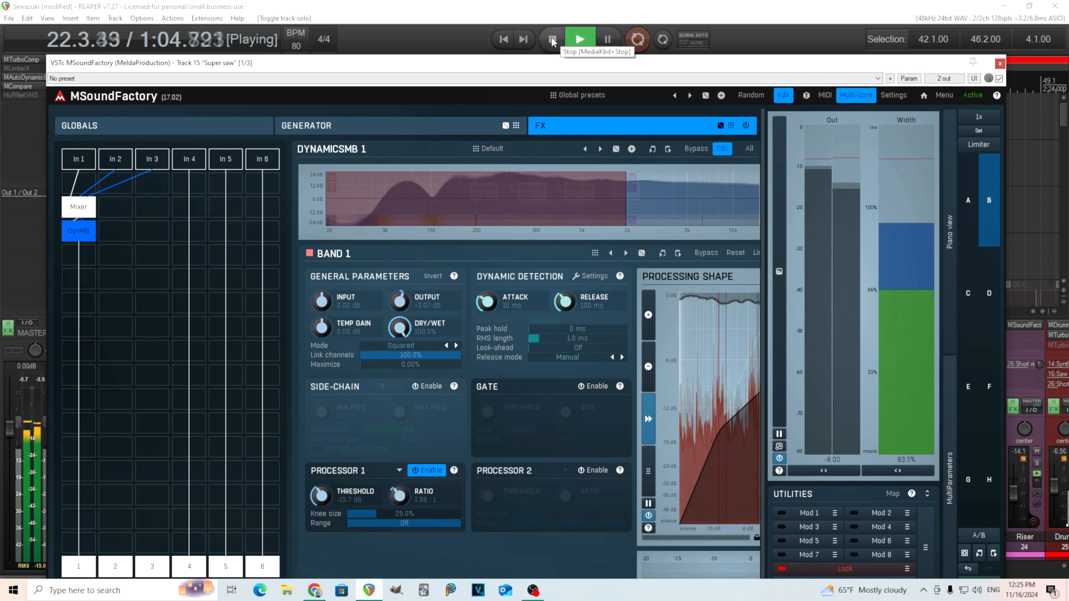
pyautogui.click(696, 149)
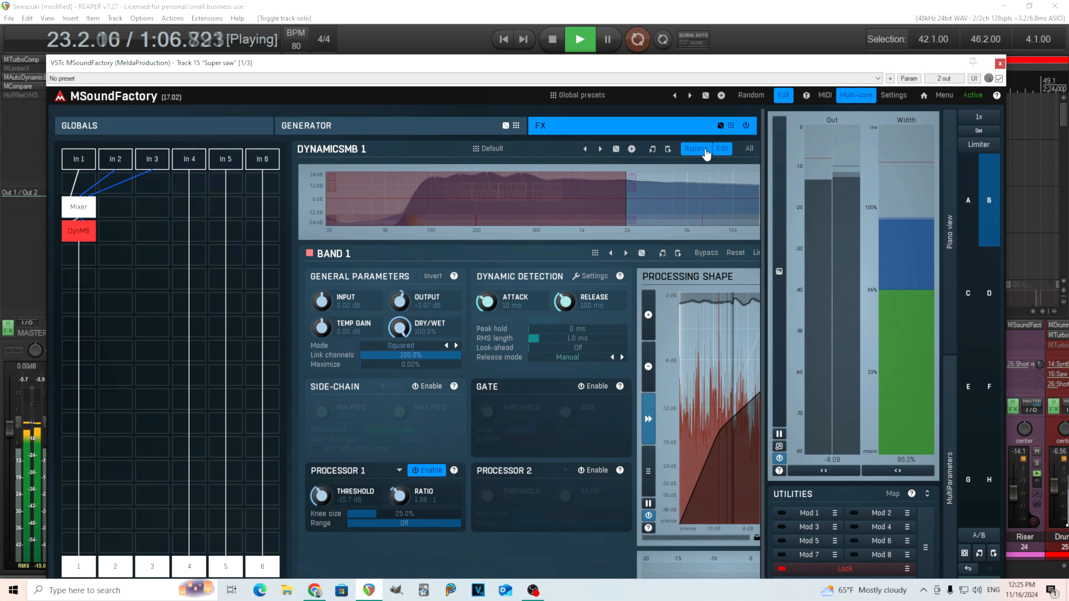
pyautogui.click(696, 149)
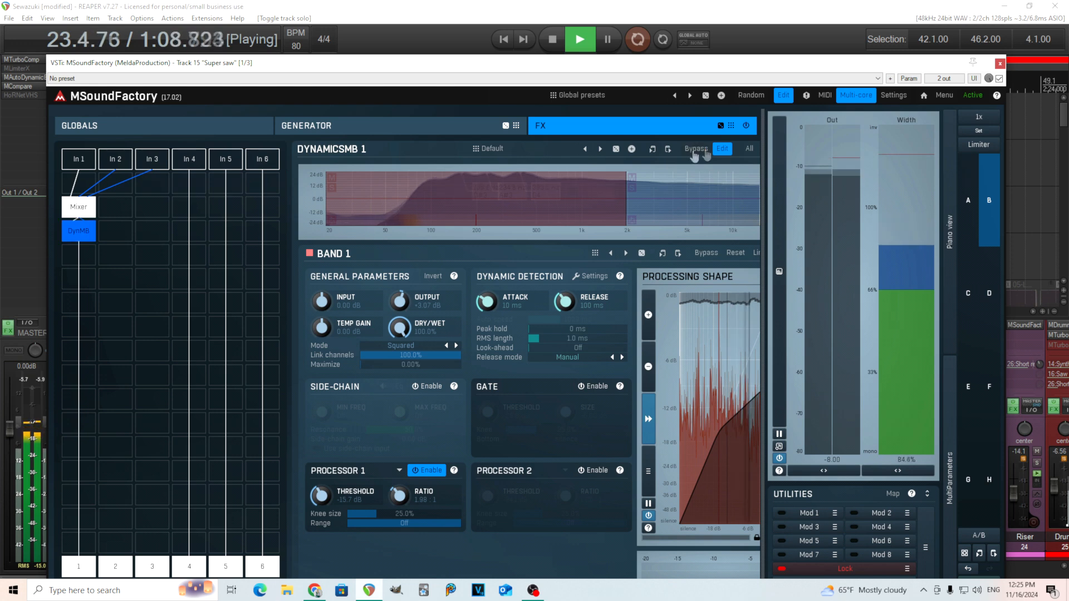
pyautogui.press('space')
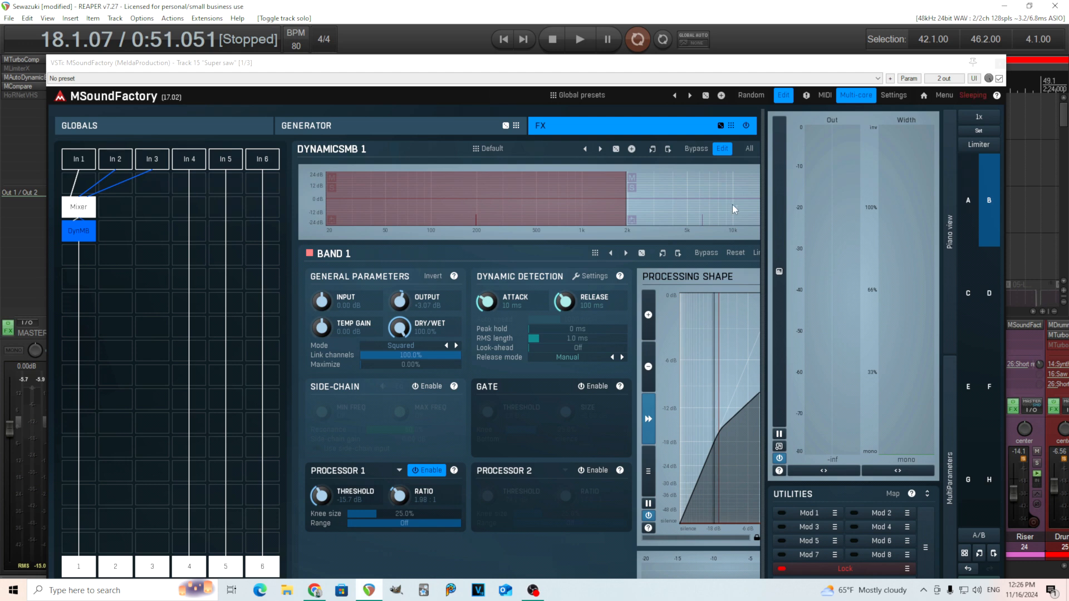
pyautogui.click(999, 64)
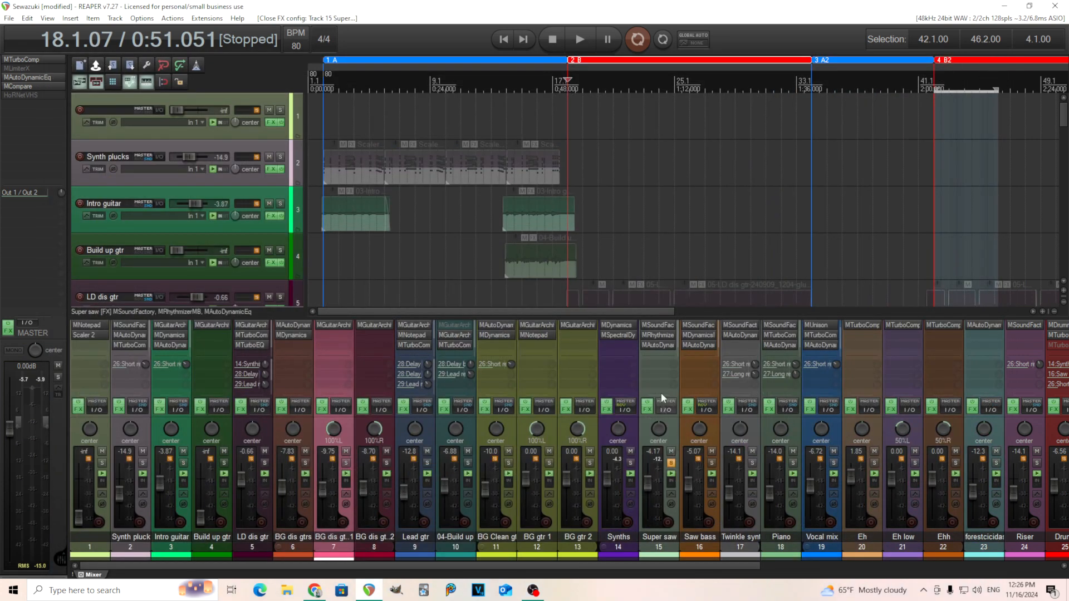
# Open MRhythmizerMB on the Super saw track and review band 1's time, volume and filter sequences, ending with band 2 selected
pyautogui.click(659, 334)
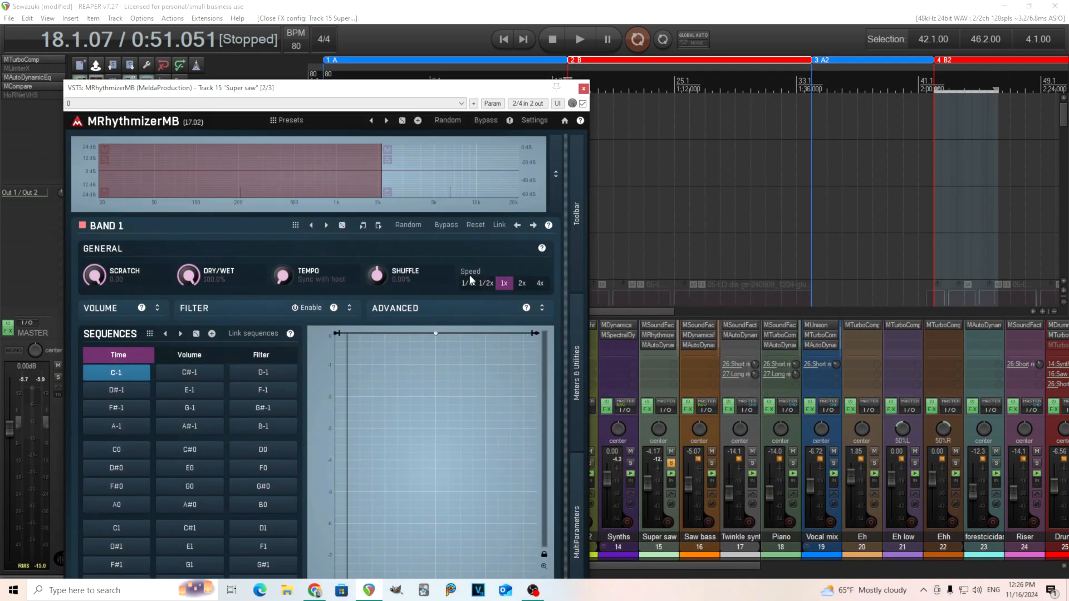
pyautogui.moveTo(408, 89); pyautogui.dragTo(457, 66)
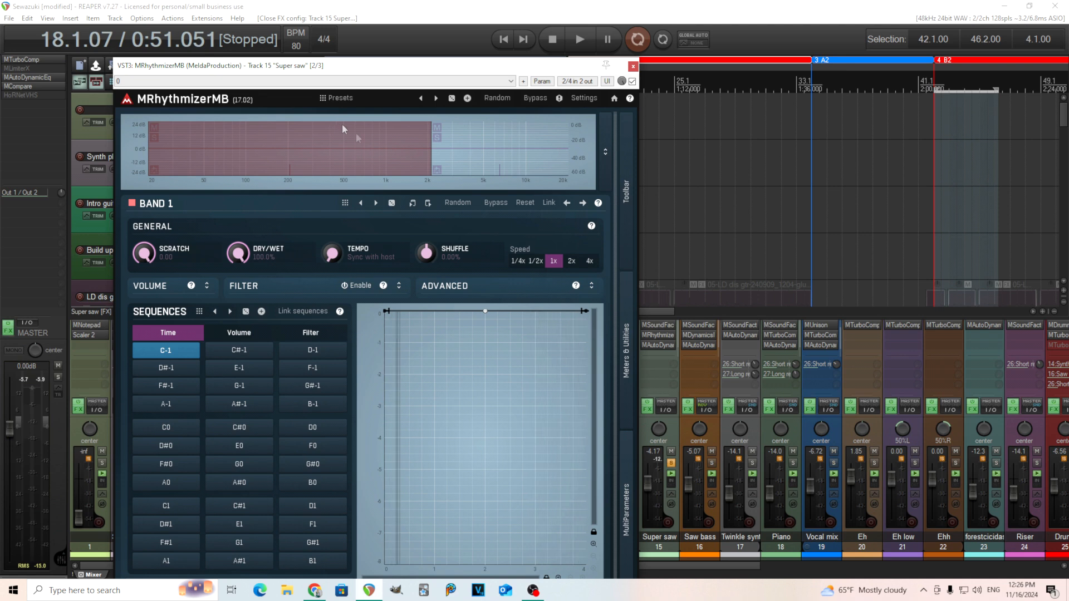
pyautogui.click(261, 334)
pyautogui.click(311, 332)
pyautogui.click(239, 332)
pyautogui.click(184, 332)
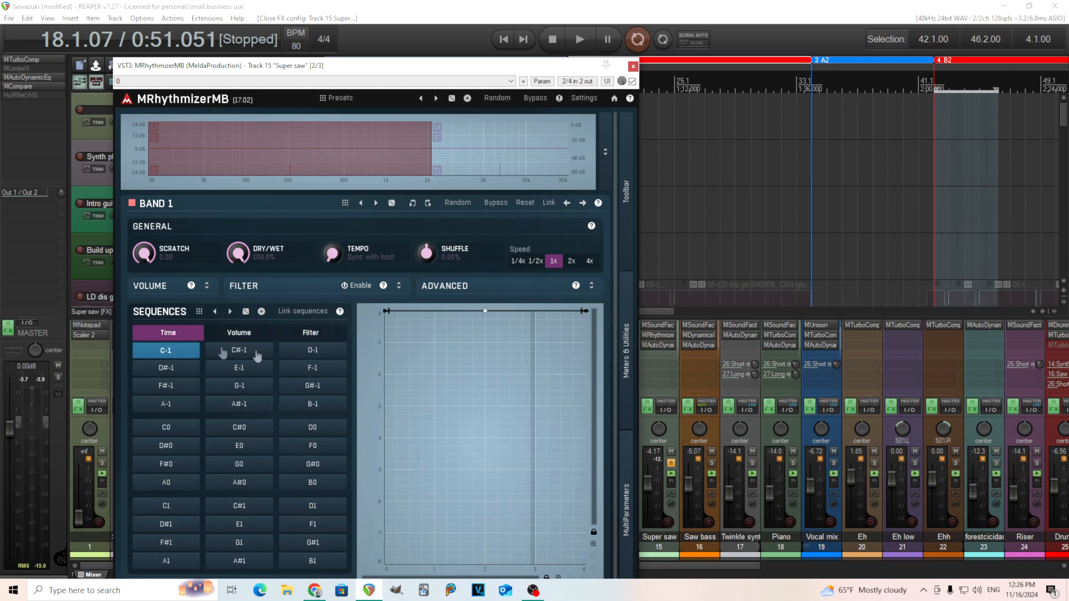
pyautogui.click(469, 163)
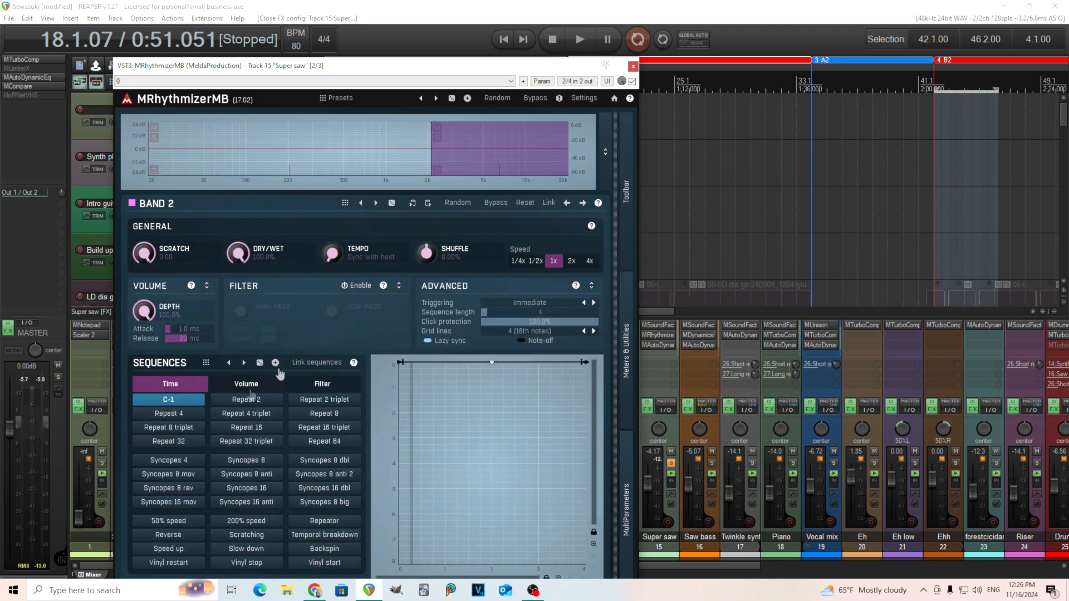
pyautogui.moveTo(497, 71); pyautogui.dragTo(434, 203)
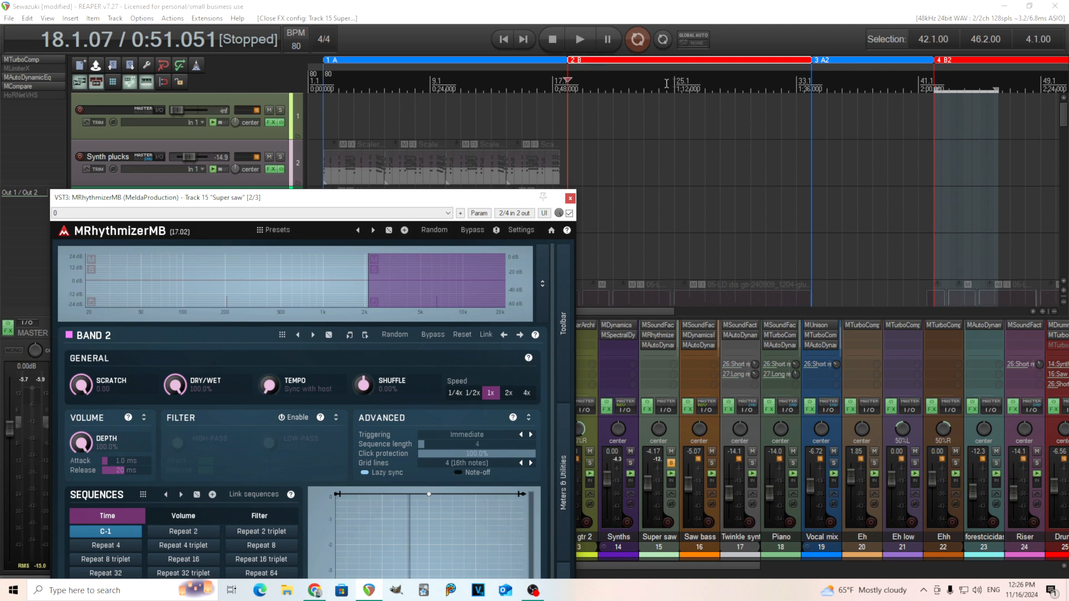
# Move the playback position to about bar 25 and audition band 2's Trance gate 5 volume sequence on the Super saw
pyautogui.click(579, 40)
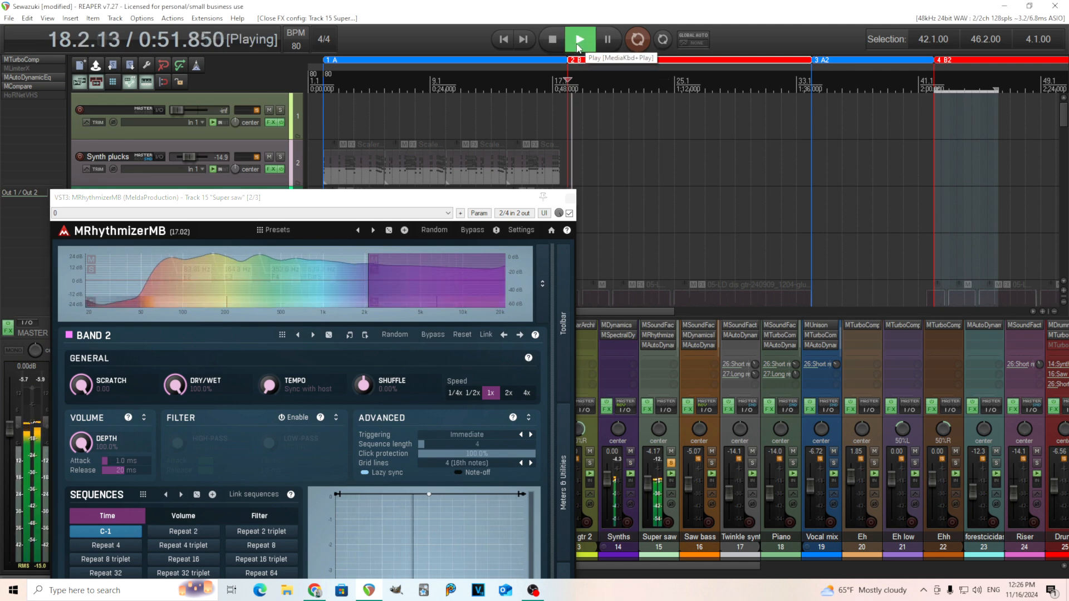
pyautogui.press('space')
pyautogui.click(675, 106)
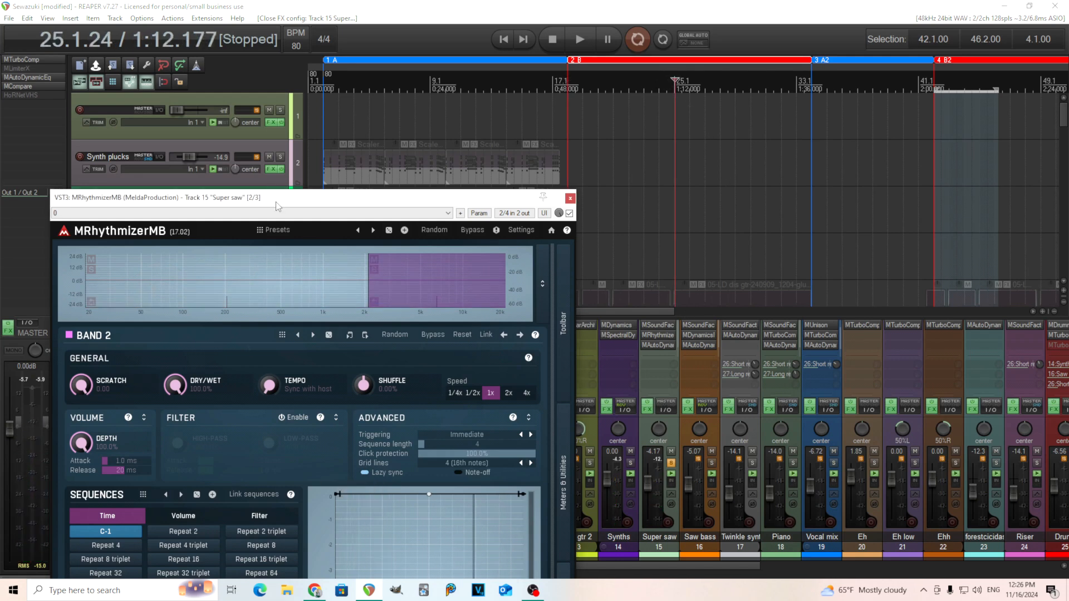
pyautogui.moveTo(270, 193); pyautogui.dragTo(237, 51)
pyautogui.click(150, 374)
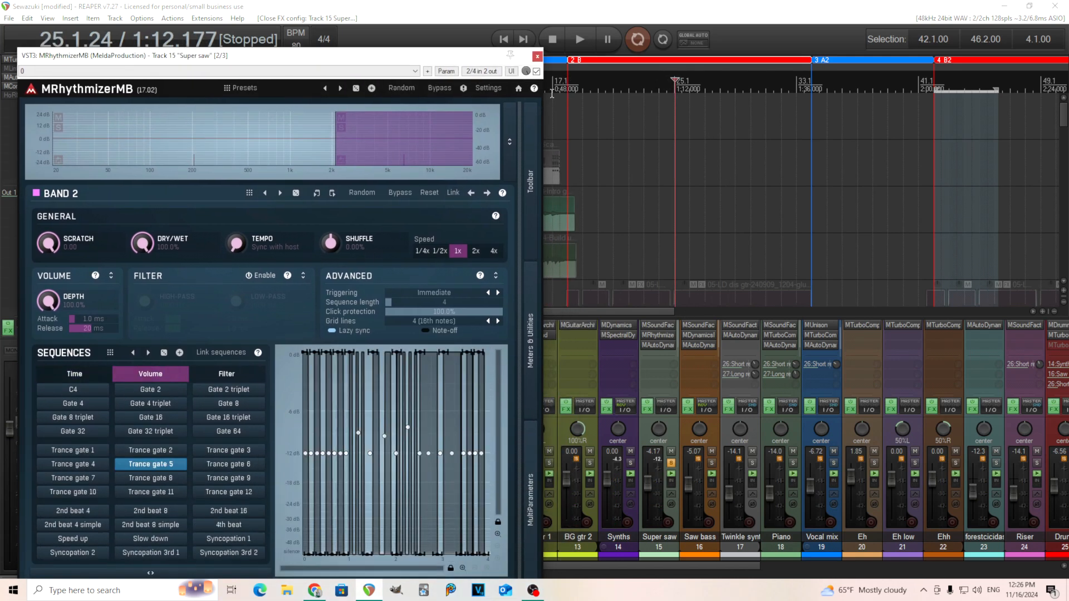
pyautogui.click(579, 39)
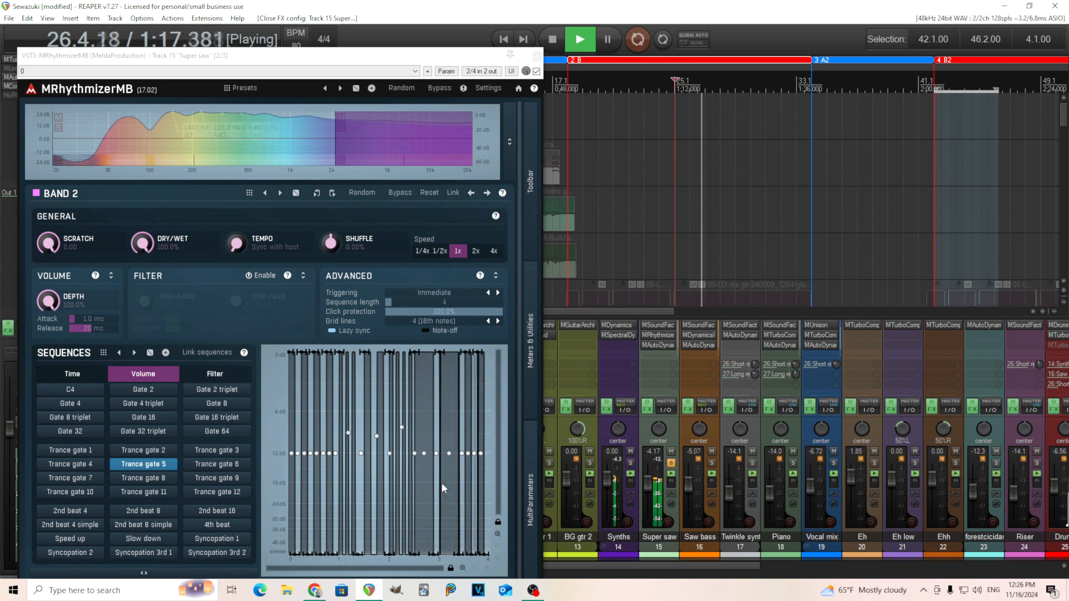
pyautogui.click(560, 49)
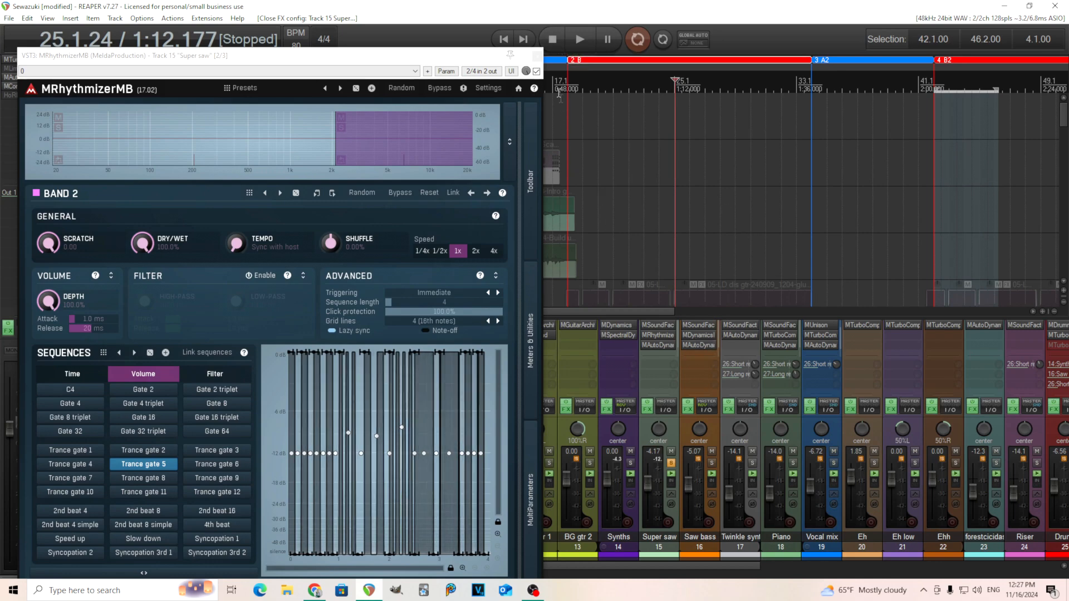
# Close the rhythmizer, examine the Super saw's MAutoDynamicEq curve and close the equalizer
pyautogui.press('Escape')
pyautogui.click(650, 342)
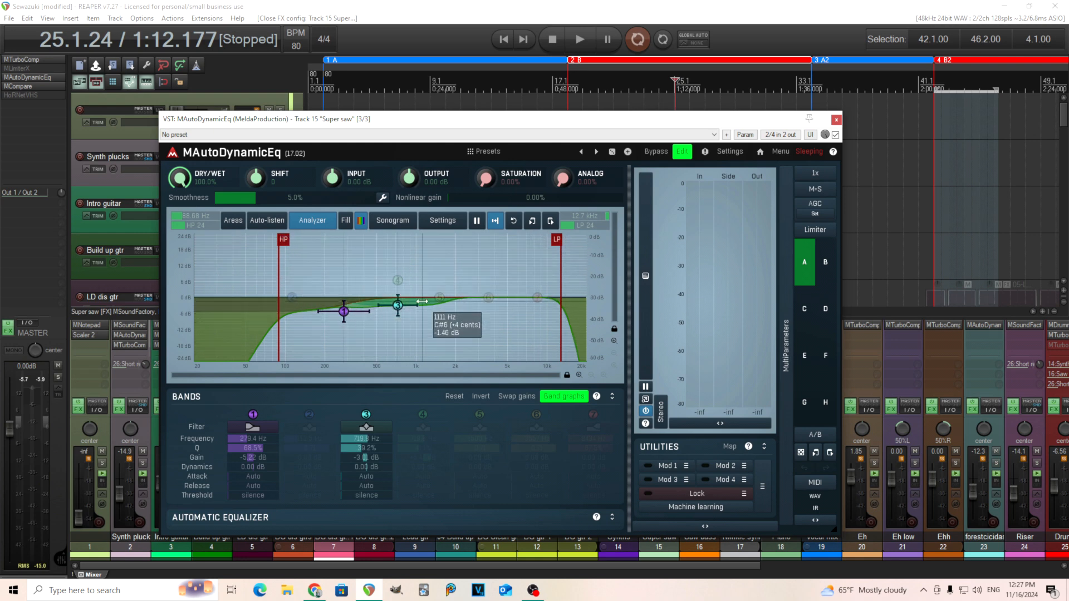
pyautogui.click(836, 119)
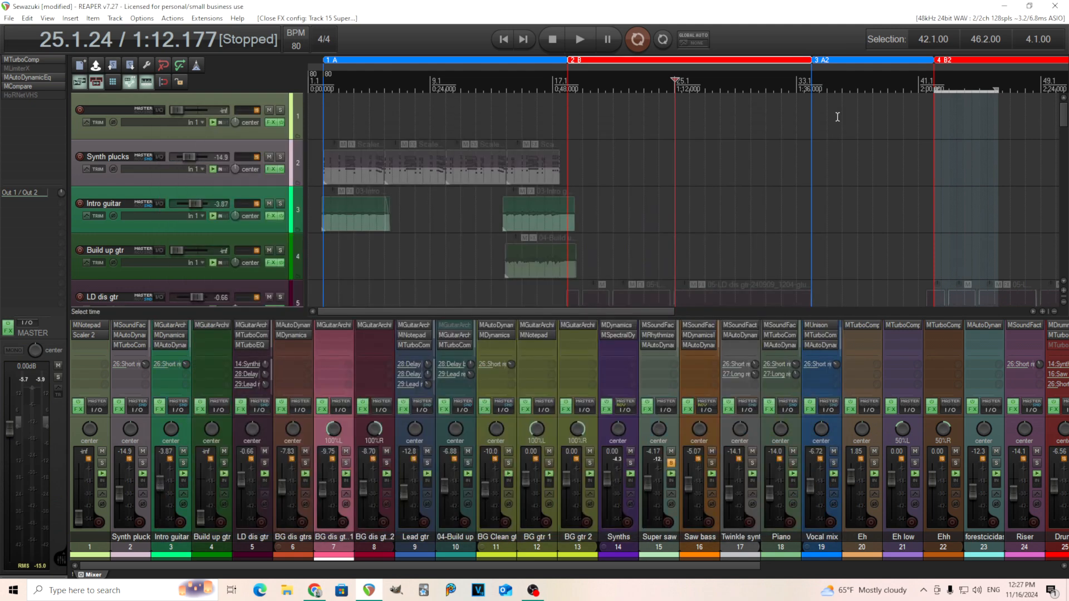
# Switch the solo from Super saw to Twinkle synth and start playback near the end of bar 29
pyautogui.click(670, 463)
pyautogui.click(752, 463)
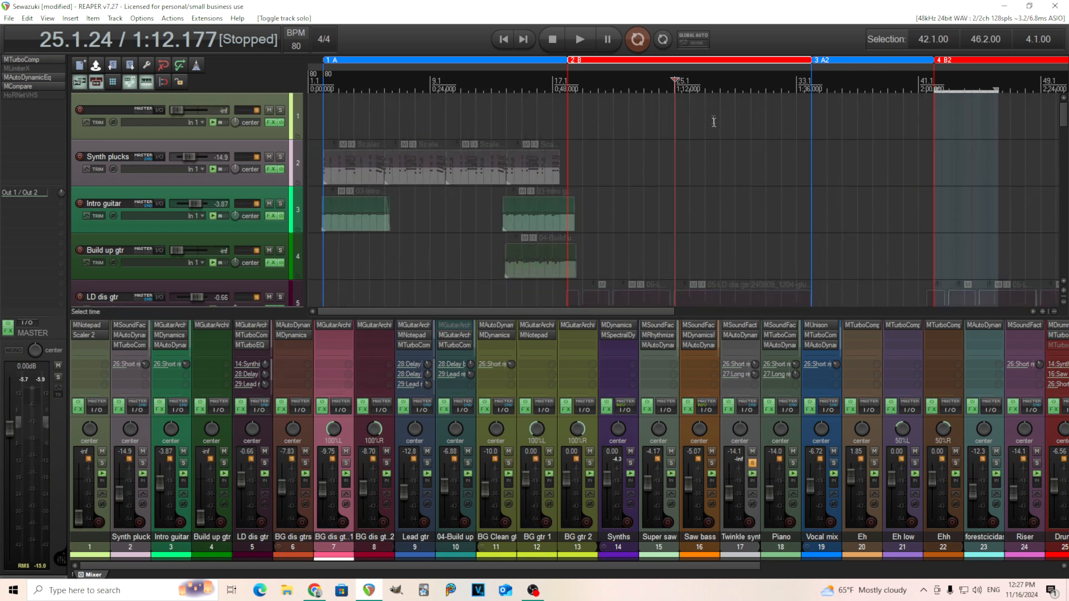
pyautogui.click(745, 90)
pyautogui.click(748, 88)
pyautogui.click(572, 34)
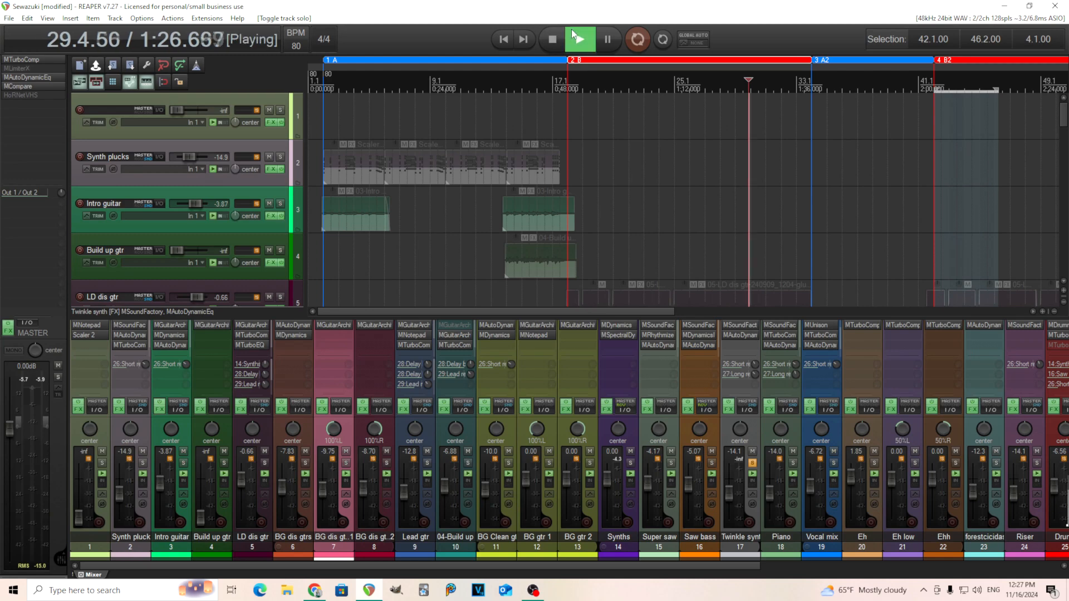
# Open Twinkle synth's MSoundFactory, review the Chipper instrument's synth controls and preset list, keep Thick square pluck and close the plugin
pyautogui.click(745, 324)
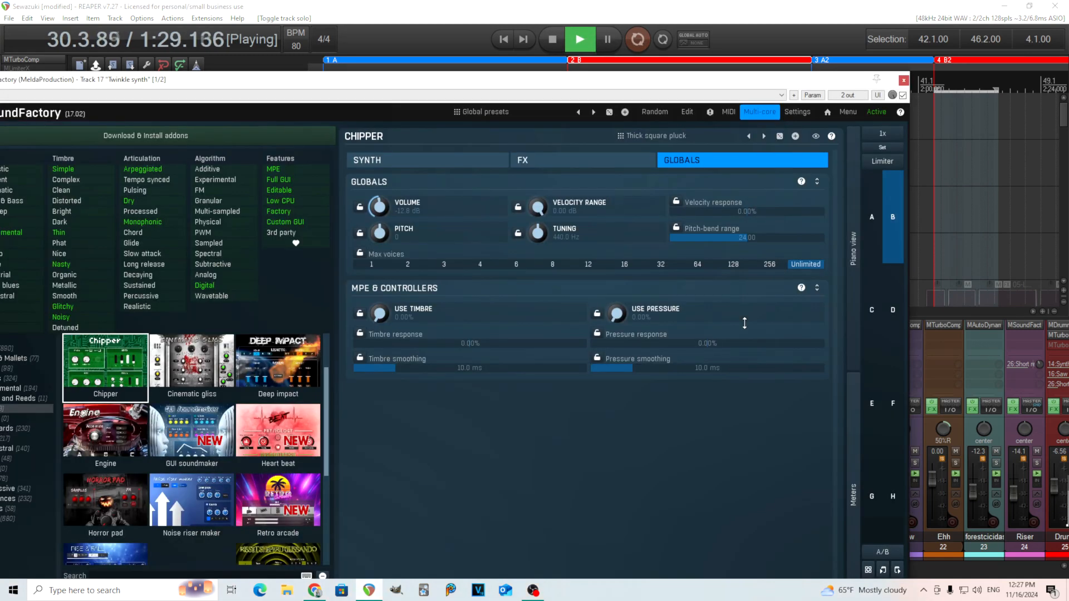
pyautogui.click(465, 165)
pyautogui.press('space')
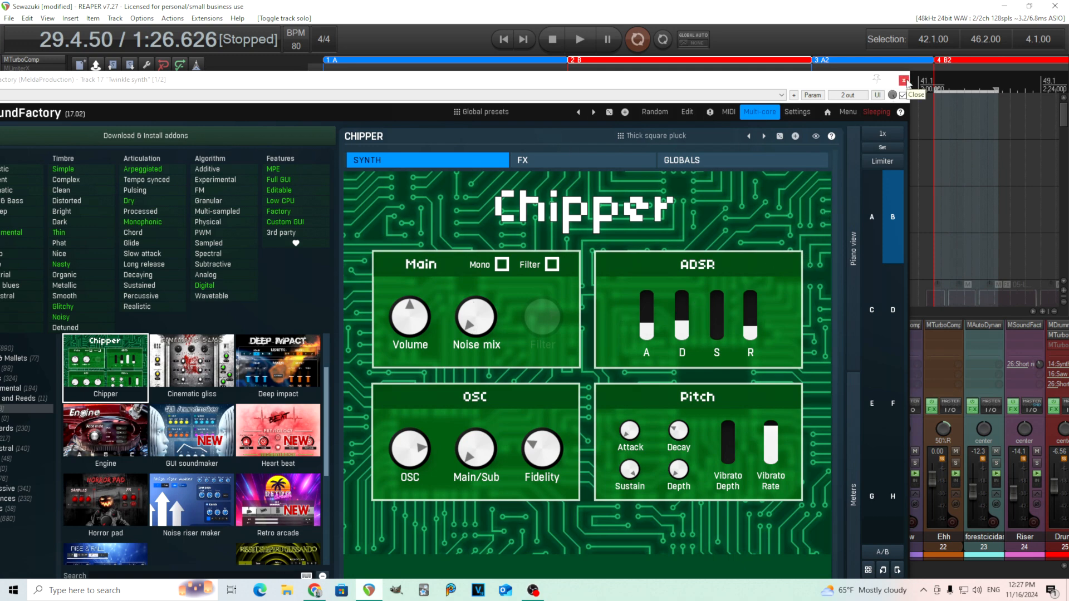
pyautogui.click(671, 138)
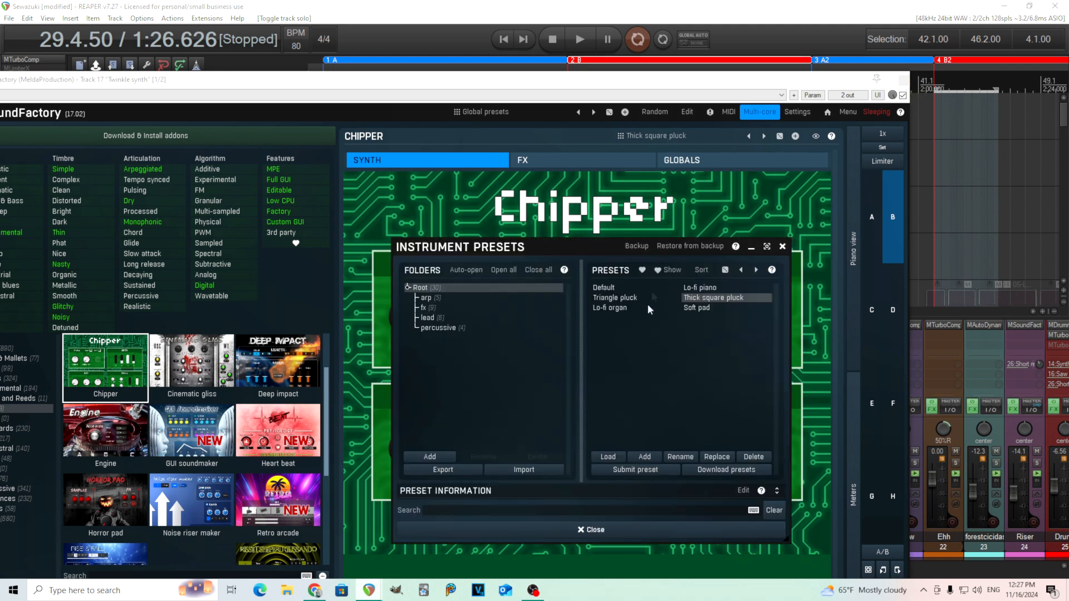
pyautogui.click(782, 247)
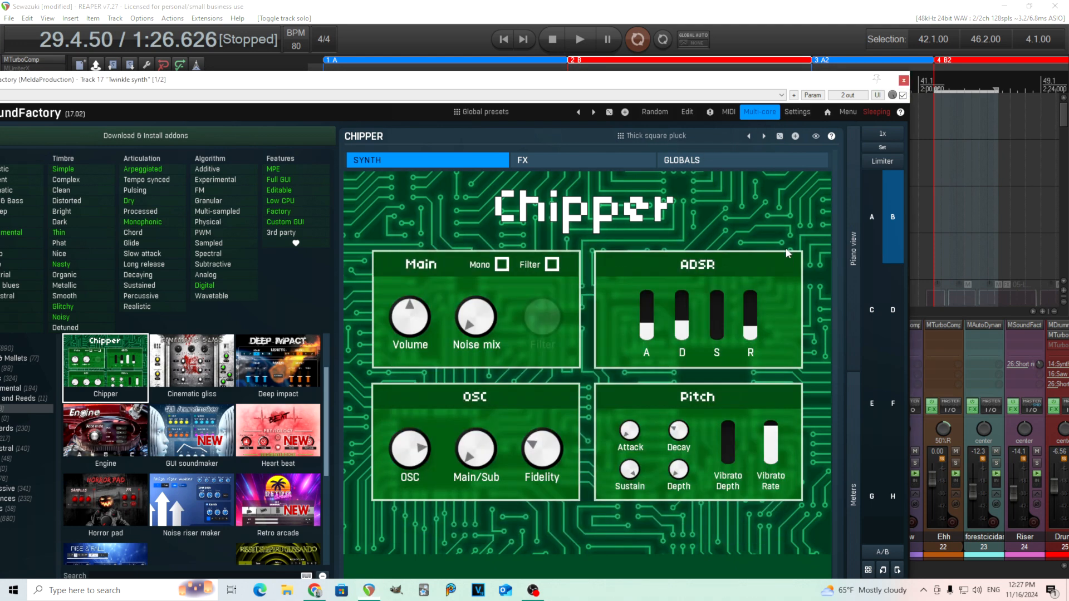
pyautogui.click(903, 81)
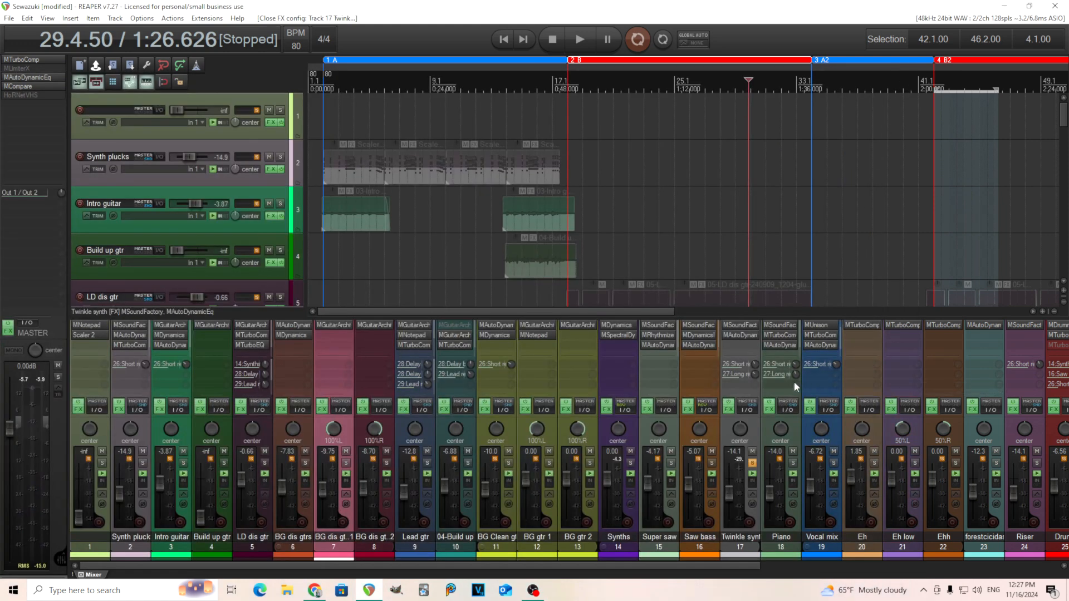
# Audition the high-pass filtering in Twinkle synth's MAutoDynamicEq, close the equalizer and unsolo the track
pyautogui.click(743, 336)
pyautogui.moveTo(437, 43); pyautogui.dragTo(498, 129)
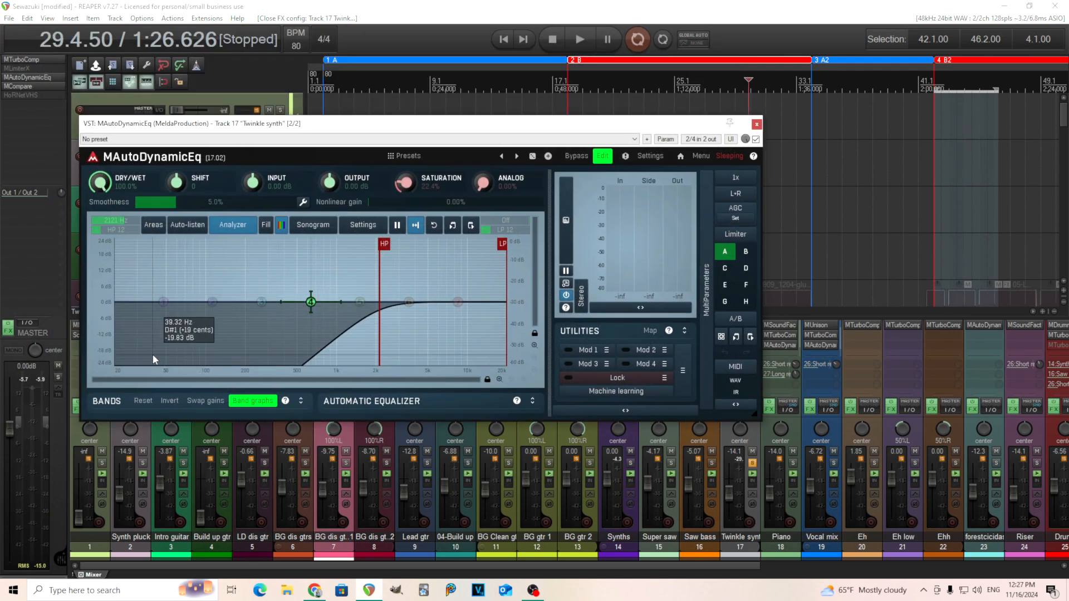
pyautogui.press('space')
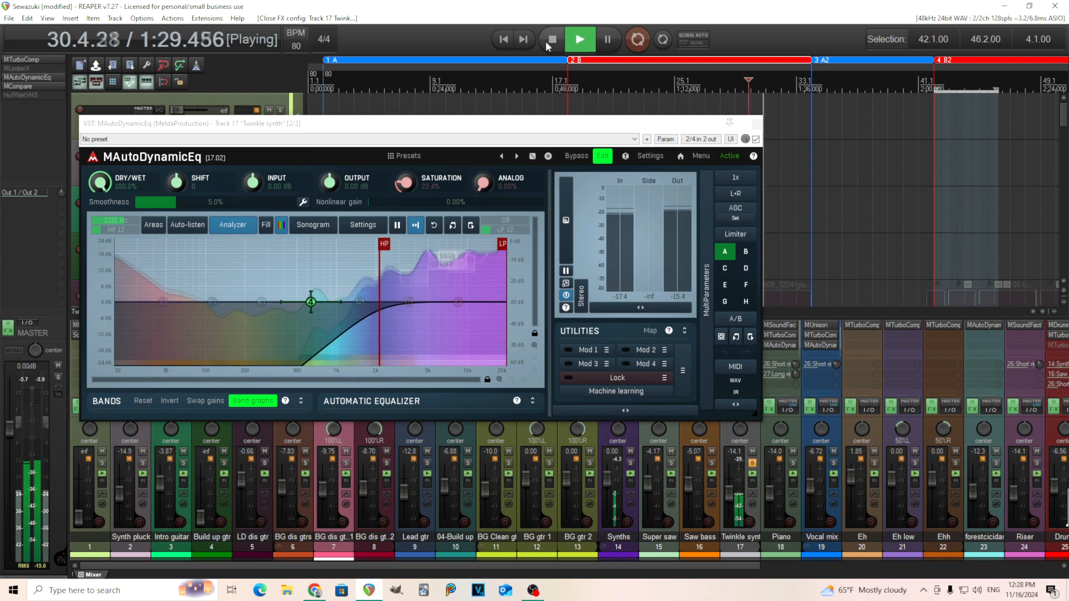
pyautogui.press('space')
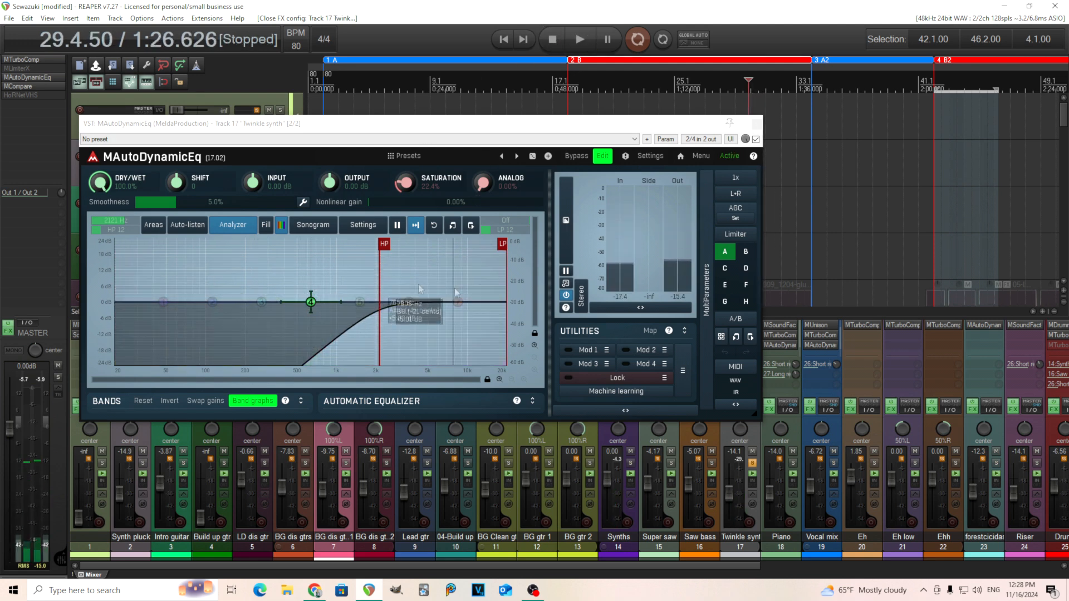
pyautogui.click(756, 124)
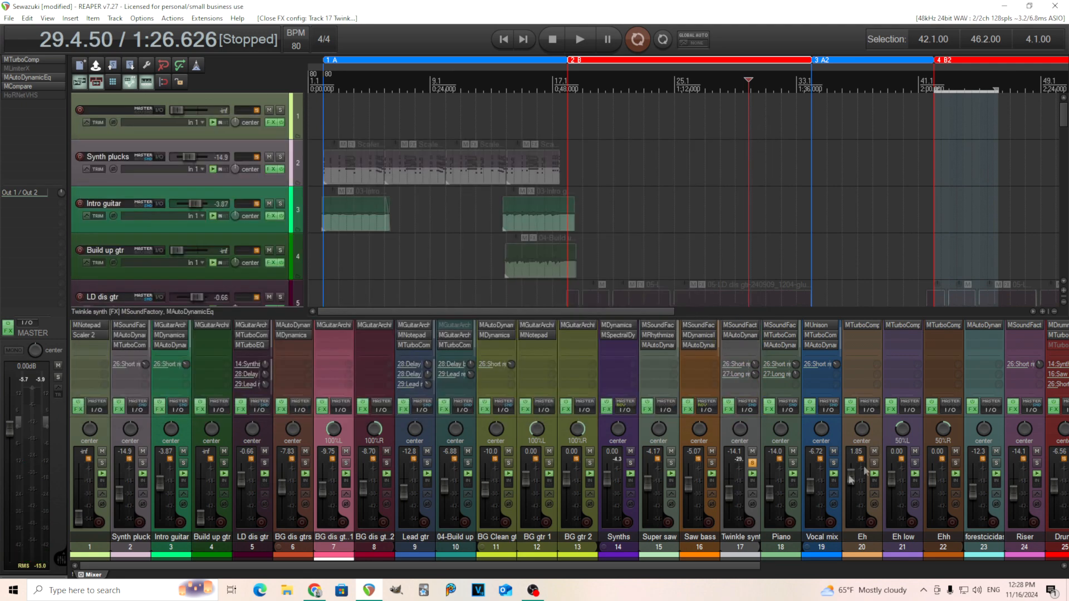
pyautogui.click(753, 464)
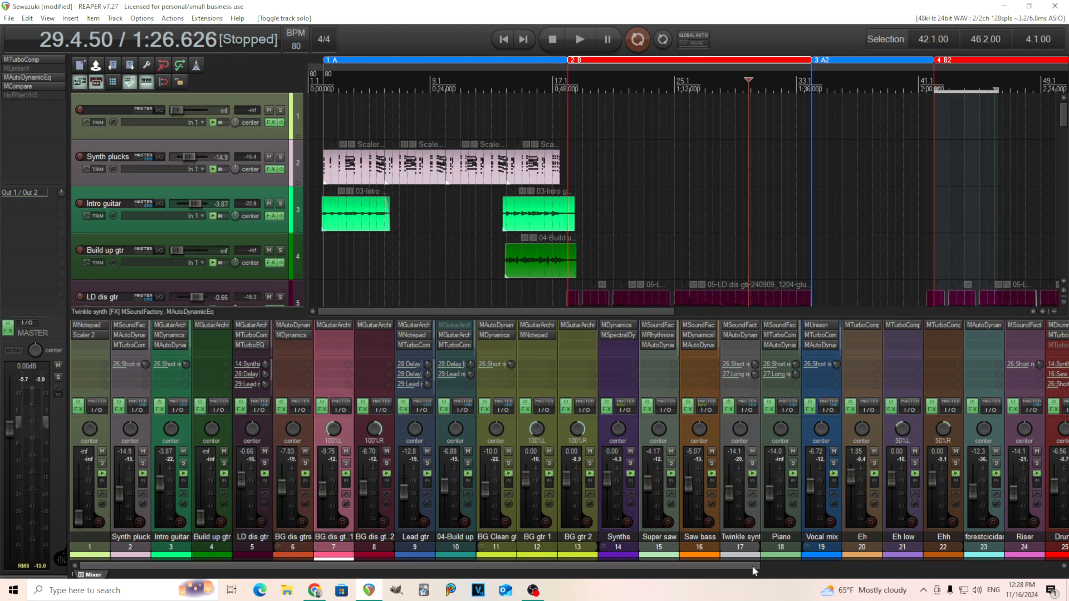
# Open Riser's MSoundFactory, review the Noise riser maker's effects and synth controls, and close the plugin
pyautogui.moveTo(753, 566); pyautogui.dragTo(770, 566)
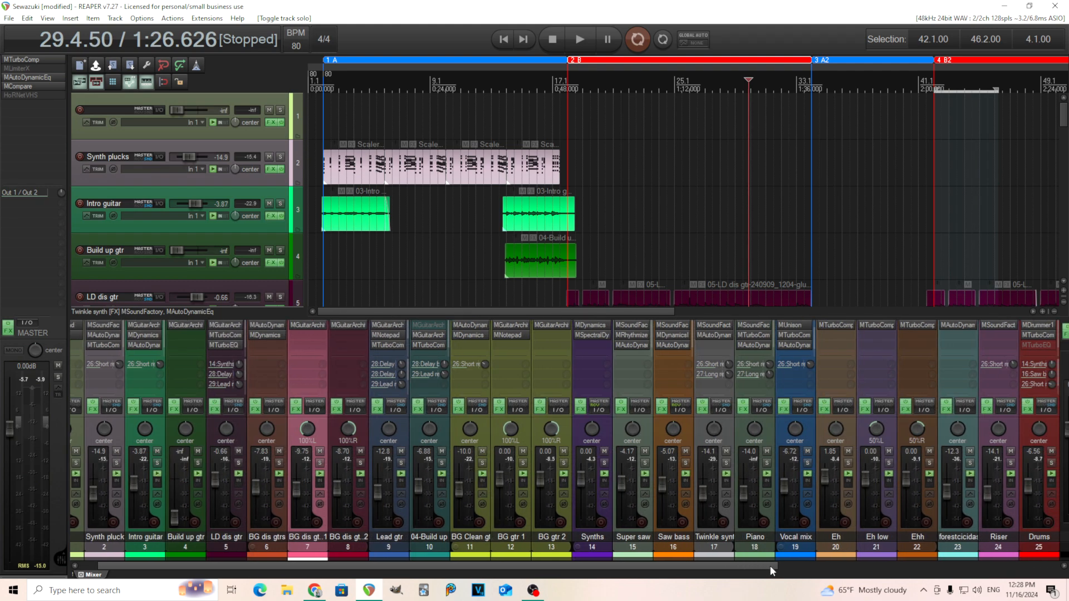
pyautogui.click(999, 325)
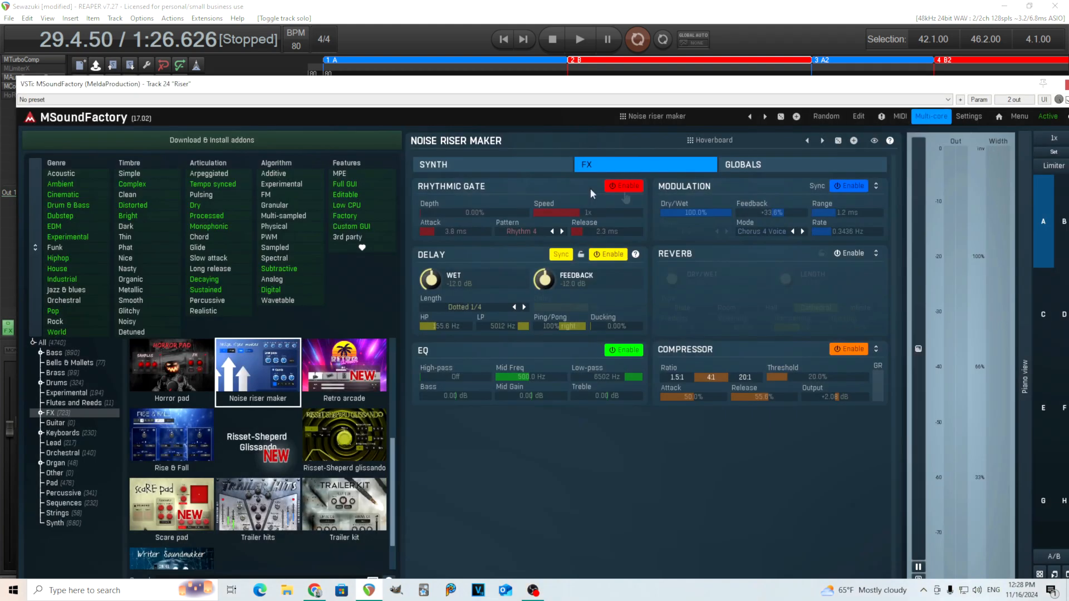
pyautogui.click(510, 167)
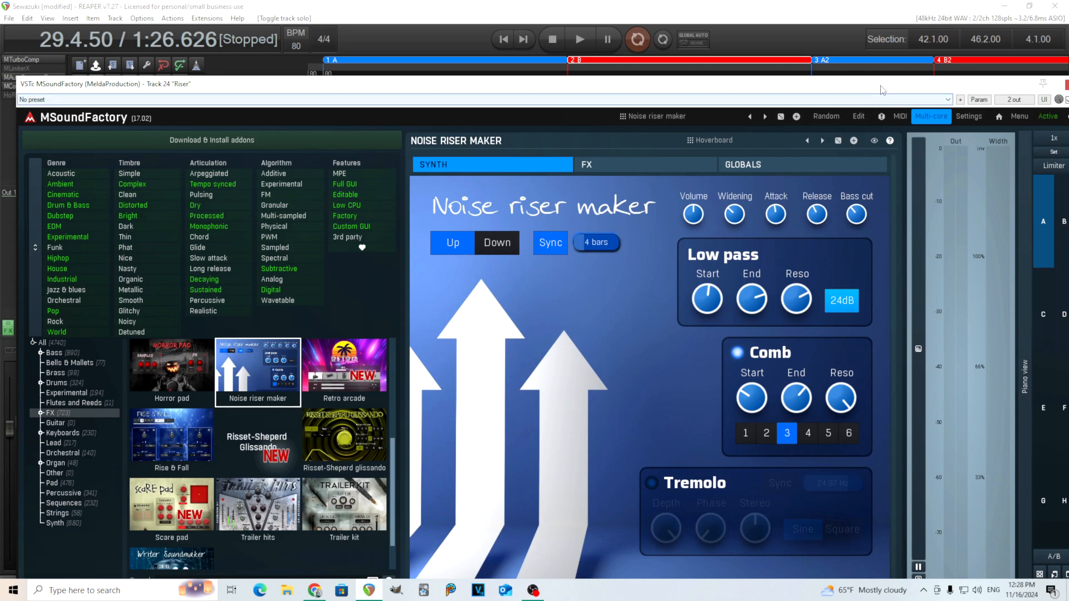
pyautogui.moveTo(881, 90); pyautogui.dragTo(801, 74)
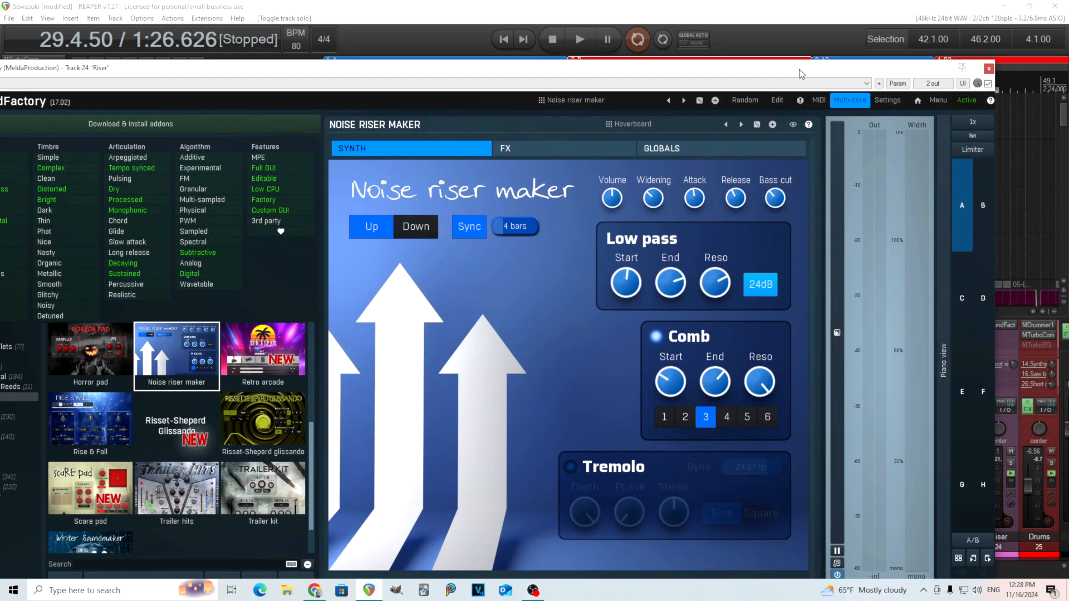
pyautogui.click(988, 69)
# Start playback near the end of bar 13, reopen Riser's MSoundFactory and solo the Riser track
pyautogui.click(502, 93)
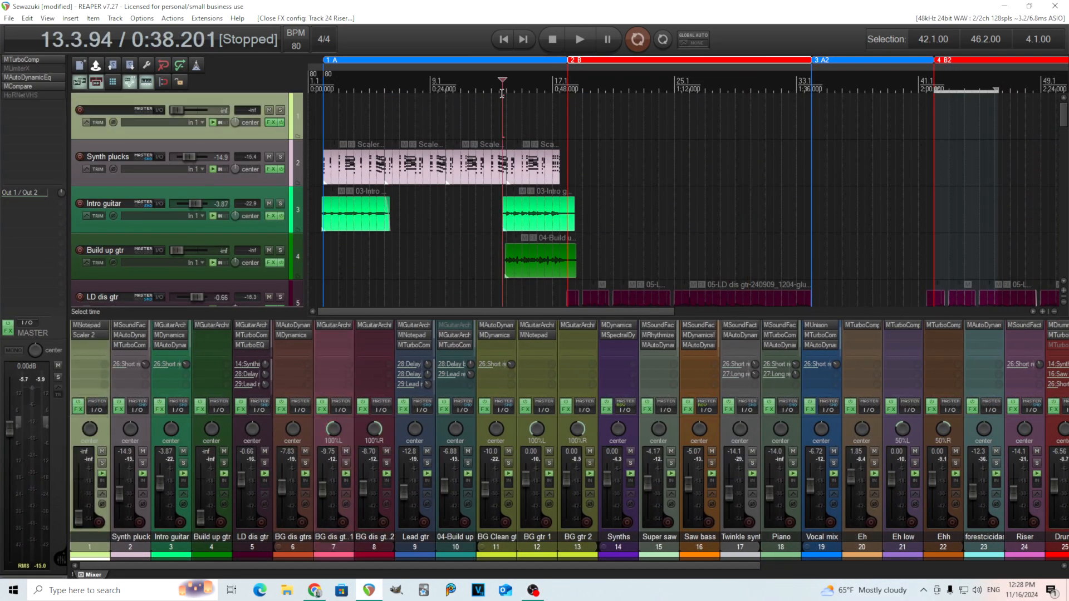
pyautogui.click(579, 39)
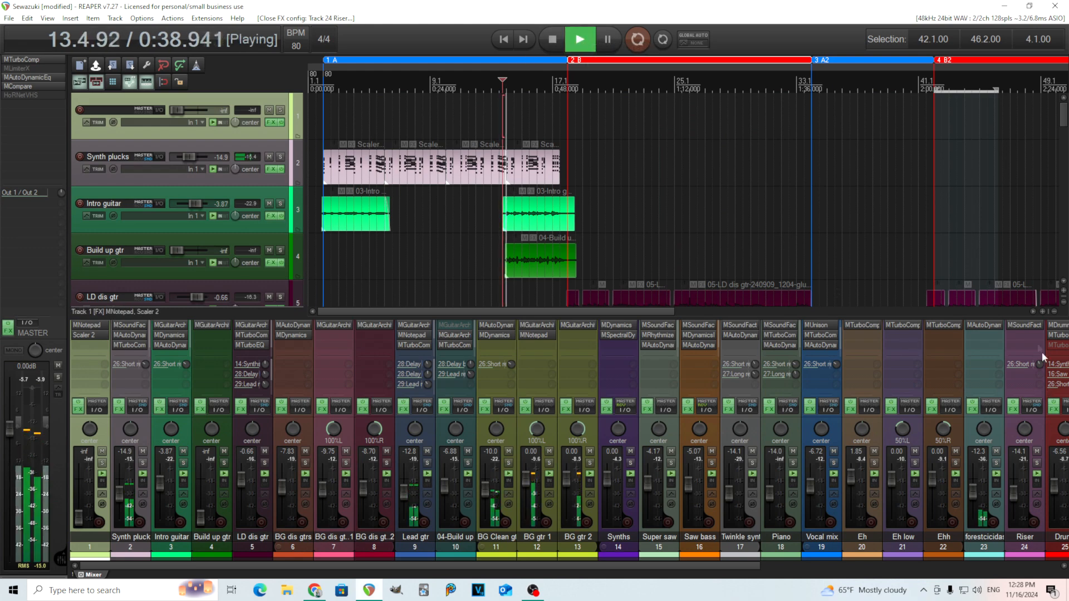
pyautogui.click(1025, 325)
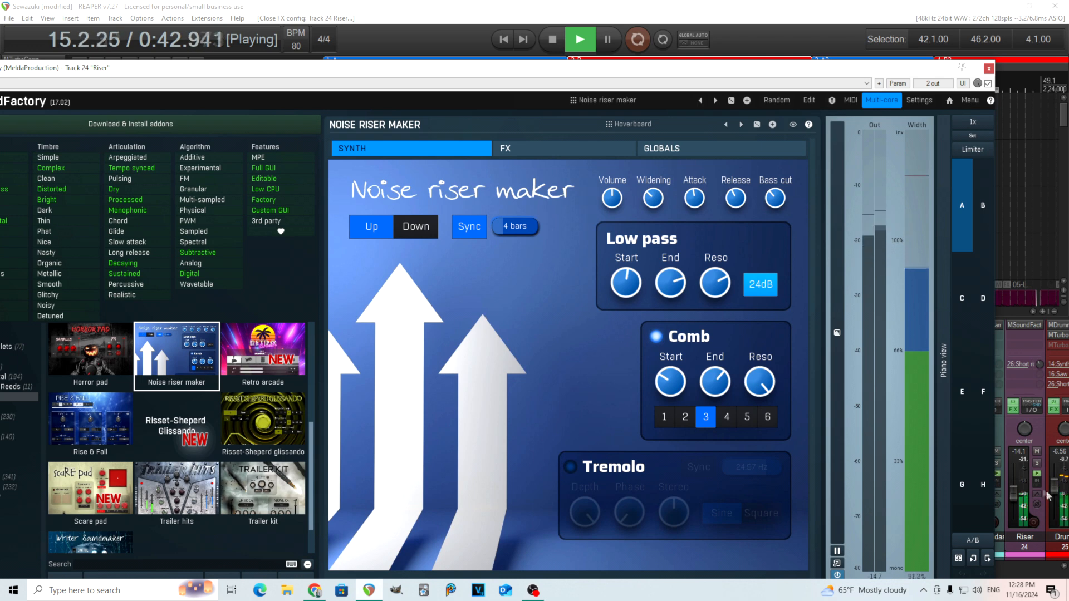
pyautogui.click(1035, 464)
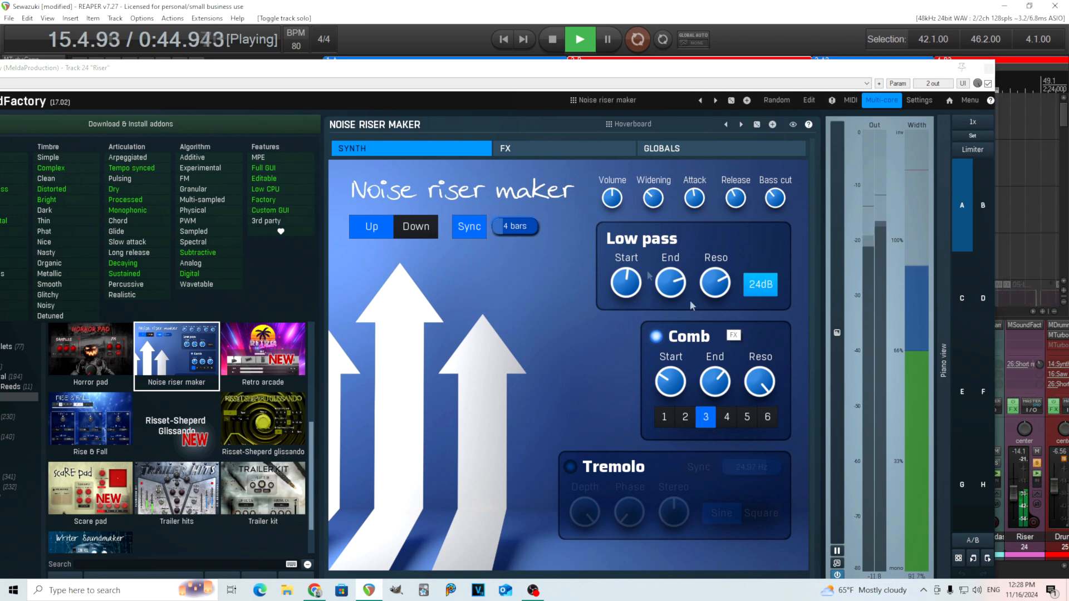
# Examine the Noise riser maker's rhythmic gate depth on its FX page while replaying the riser section, and stop playback
pyautogui.click(529, 153)
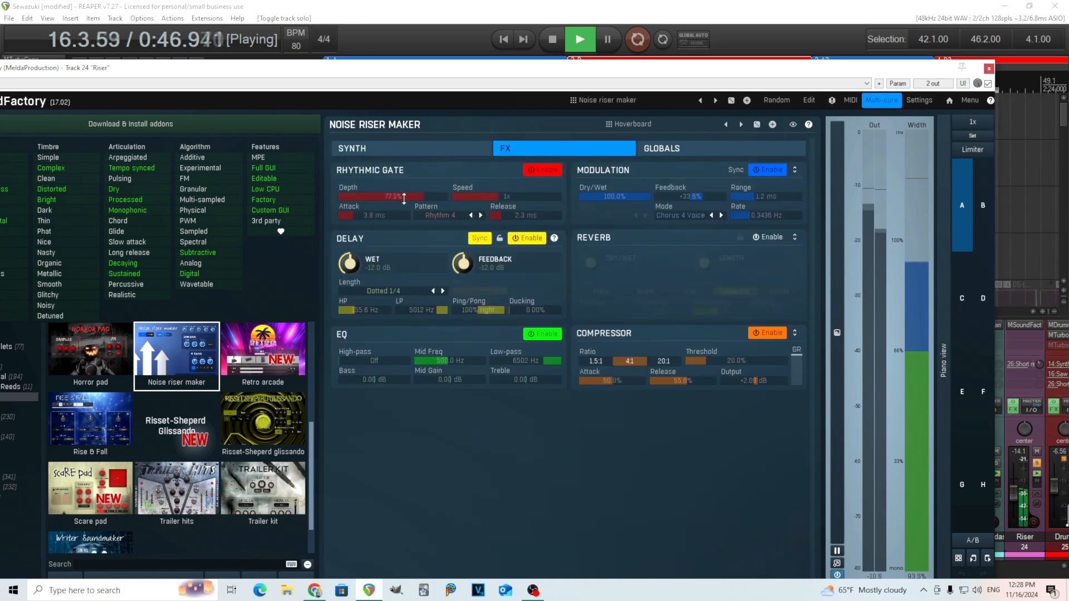
pyautogui.moveTo(405, 198); pyautogui.dragTo(406, 190)
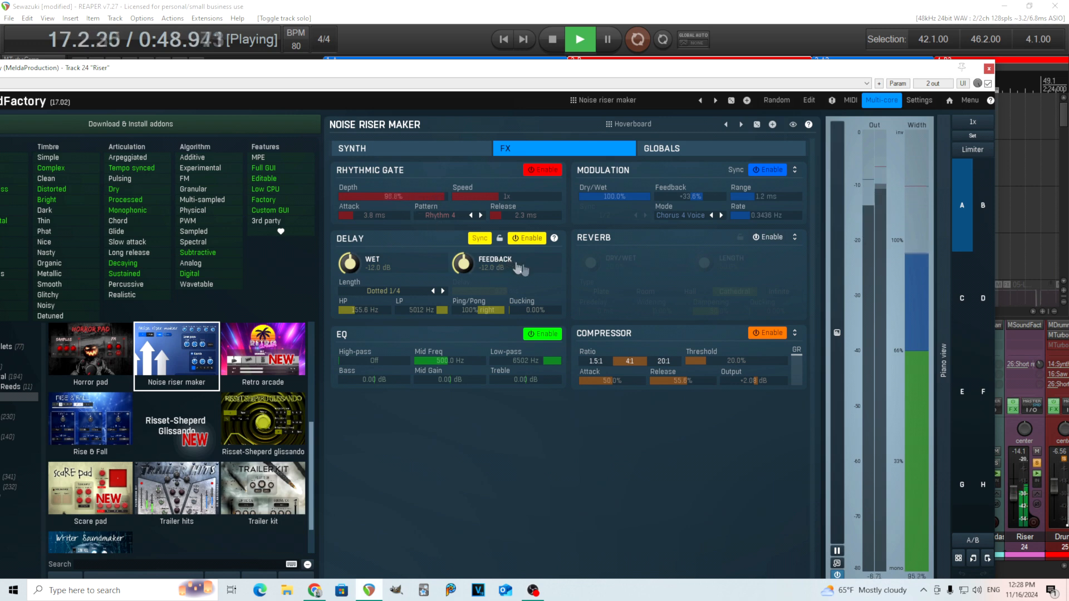
pyautogui.press('space')
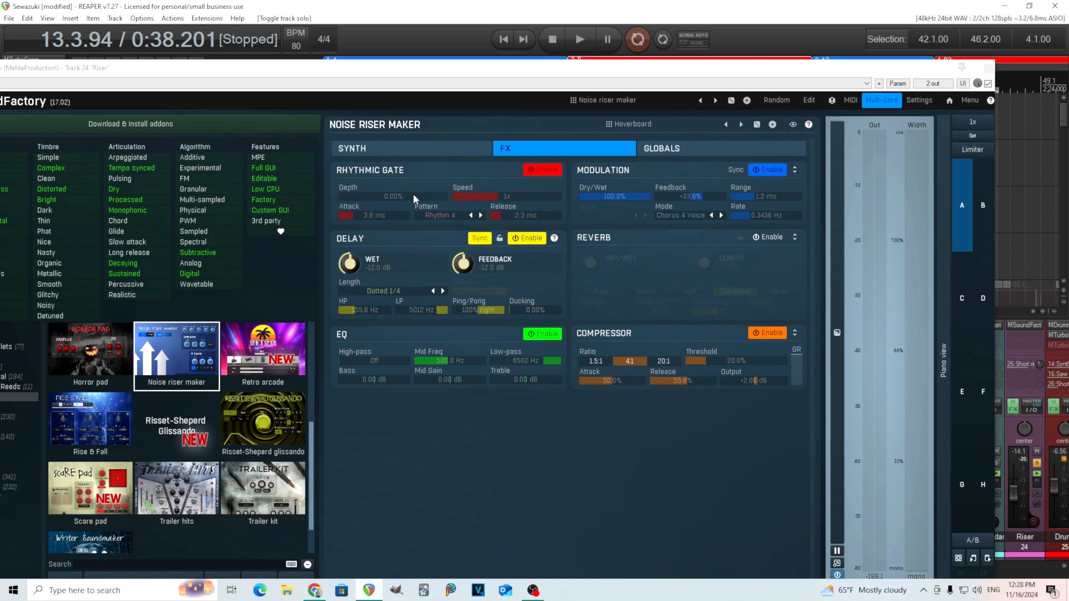
pyautogui.click(578, 41)
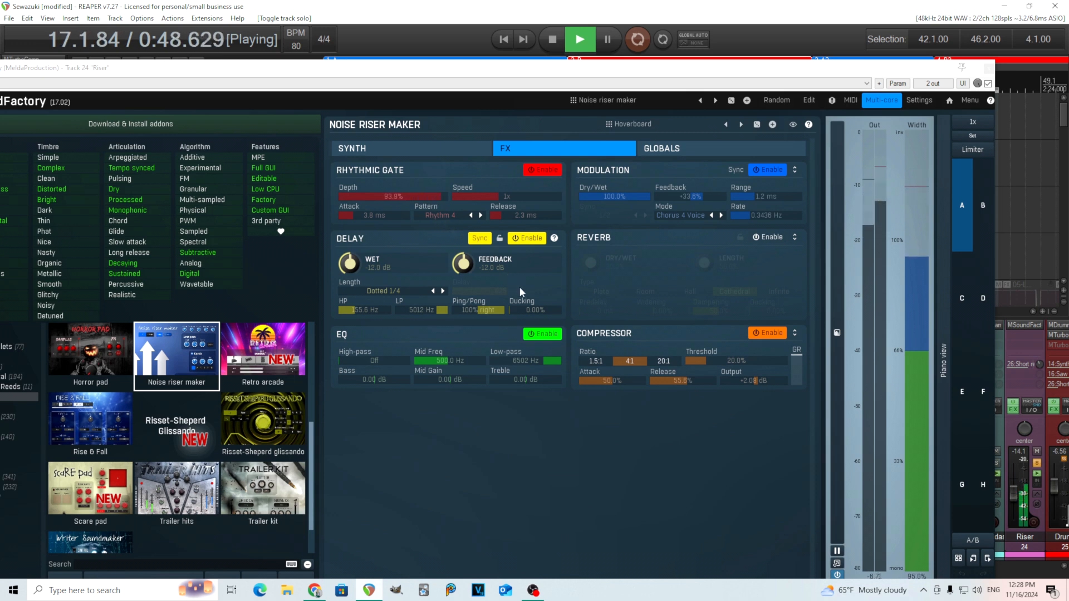
pyautogui.click(553, 42)
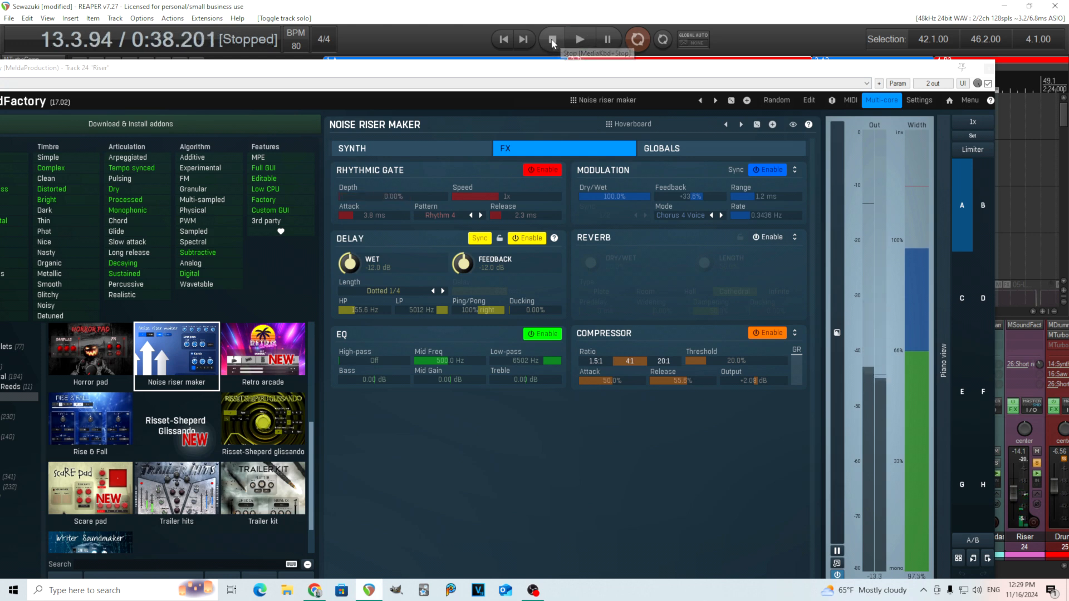
# Review the Noise riser maker's 4 bars presets, keep Hoverboard and close the plugin
pyautogui.click(640, 123)
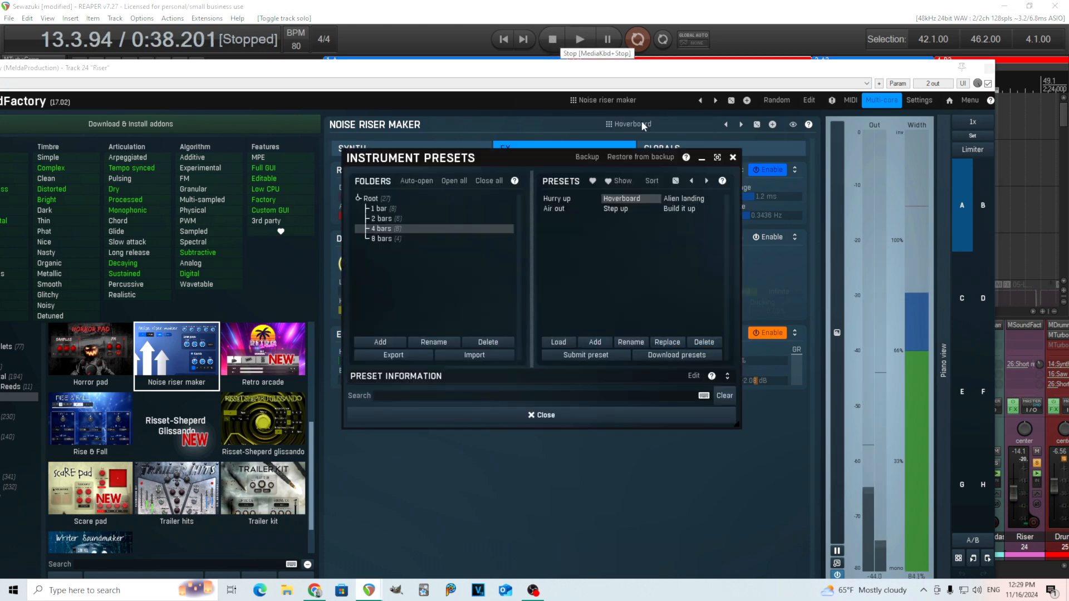
pyautogui.click(731, 158)
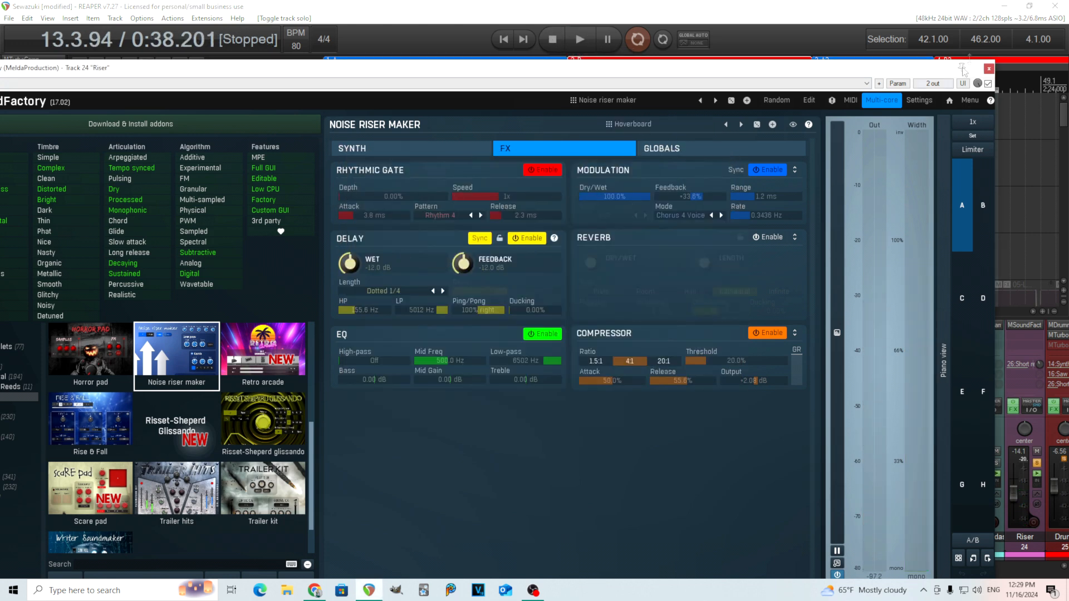
pyautogui.click(988, 68)
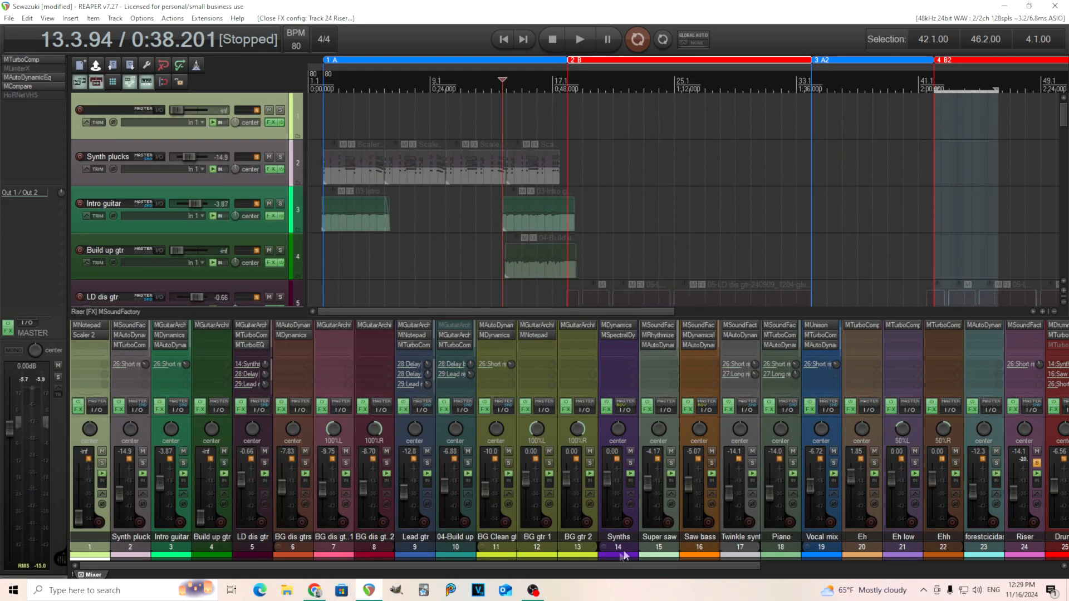
# Switch the solo from Riser to Piano and start playback near the end of bar 33
pyautogui.scroll(-3, 617, 565)
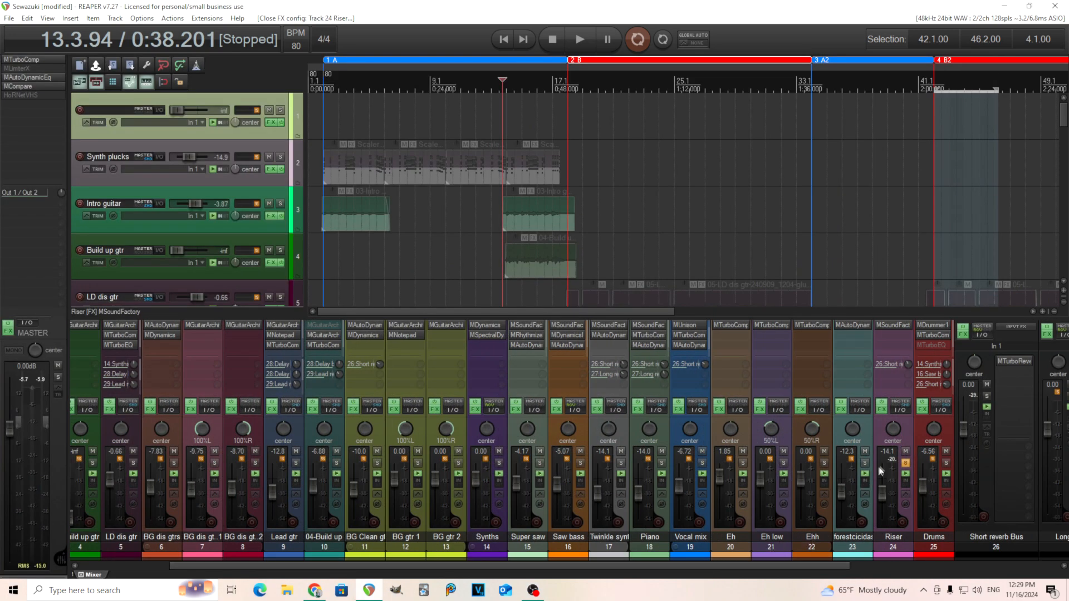
pyautogui.click(905, 465)
pyautogui.moveTo(623, 560); pyautogui.dragTo(532, 561)
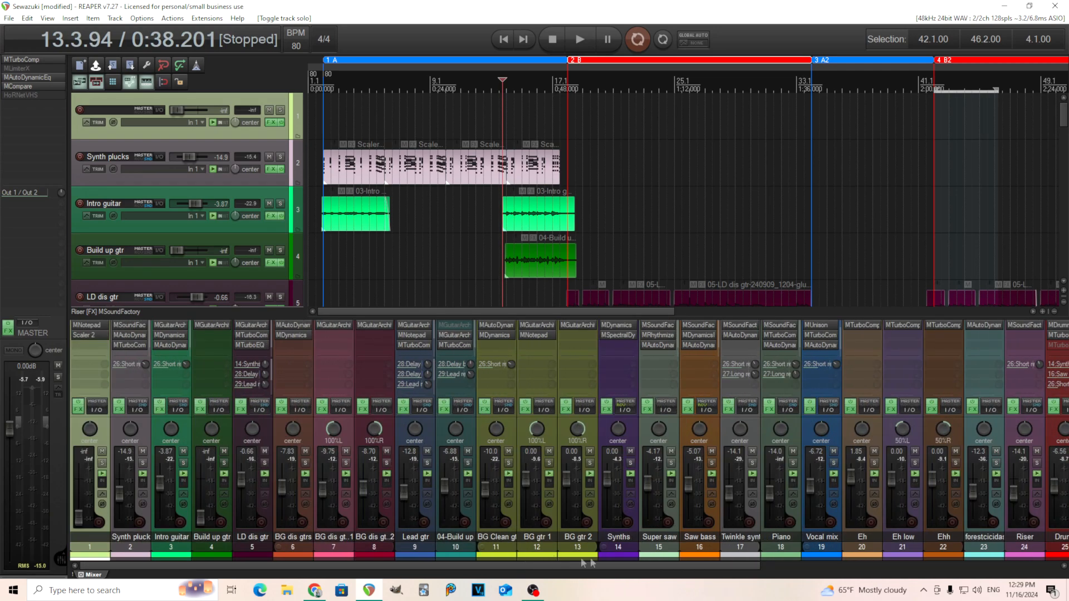
pyautogui.click(793, 462)
pyautogui.click(810, 84)
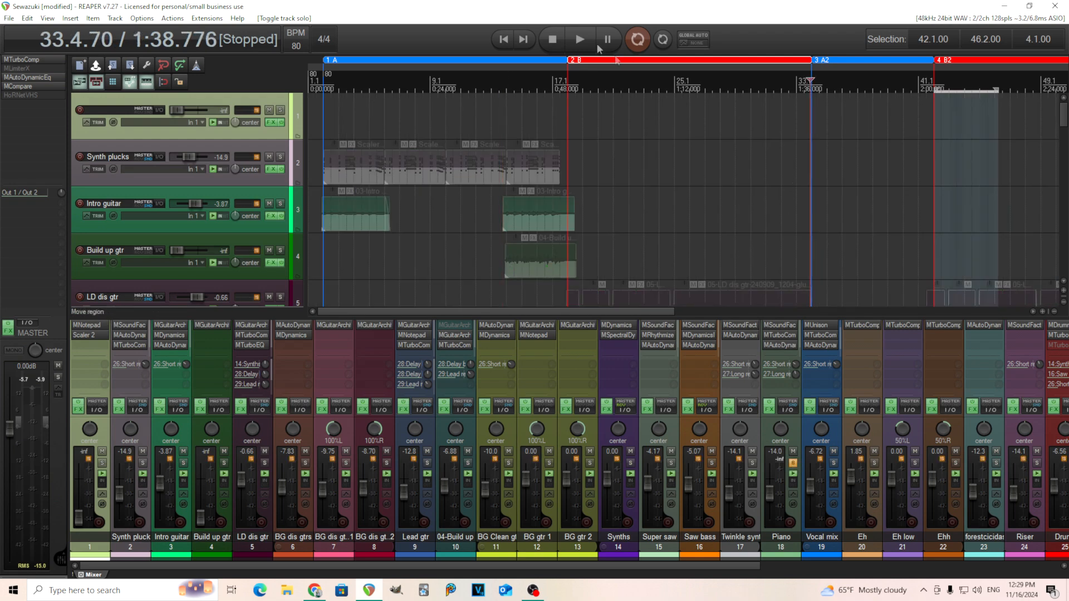
pyautogui.click(581, 39)
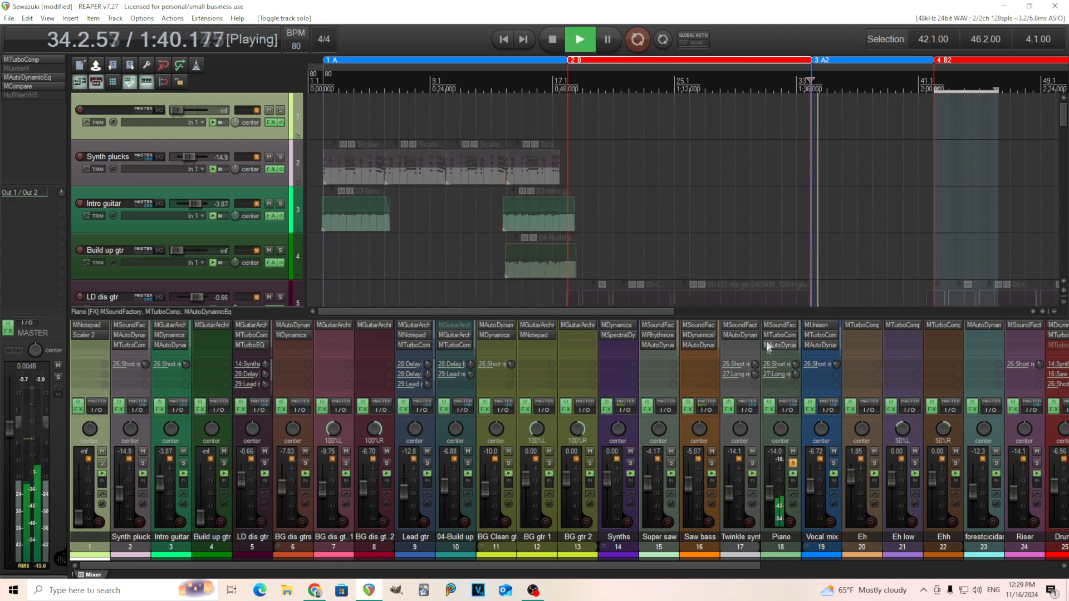
# Open Piano's MSoundFactory, review the Monastery Grand's piano and effects controls, and close the plugin
pyautogui.click(774, 326)
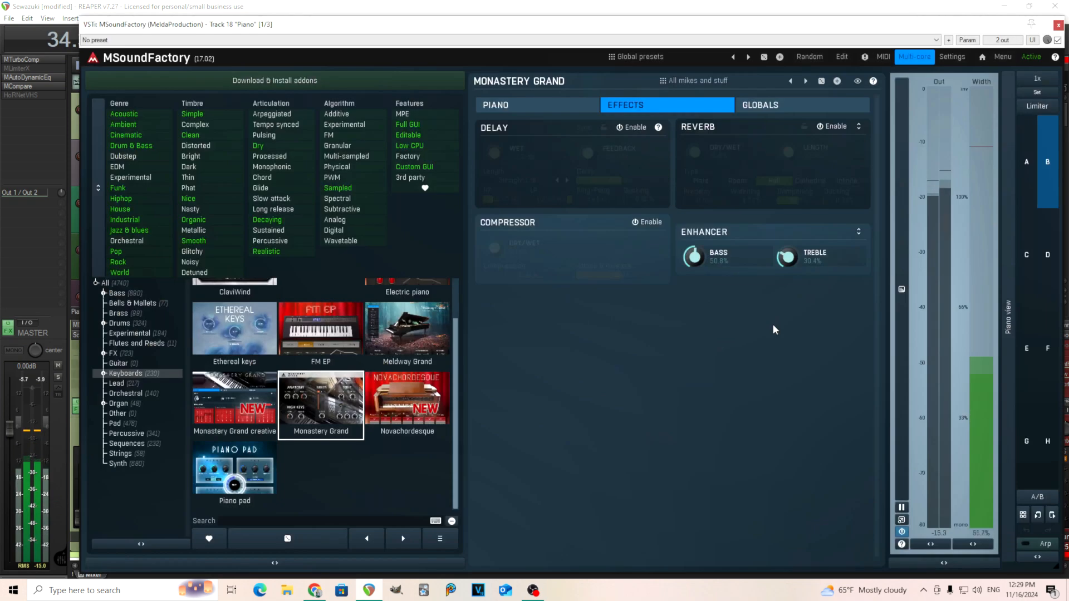
pyautogui.click(507, 107)
pyautogui.click(669, 109)
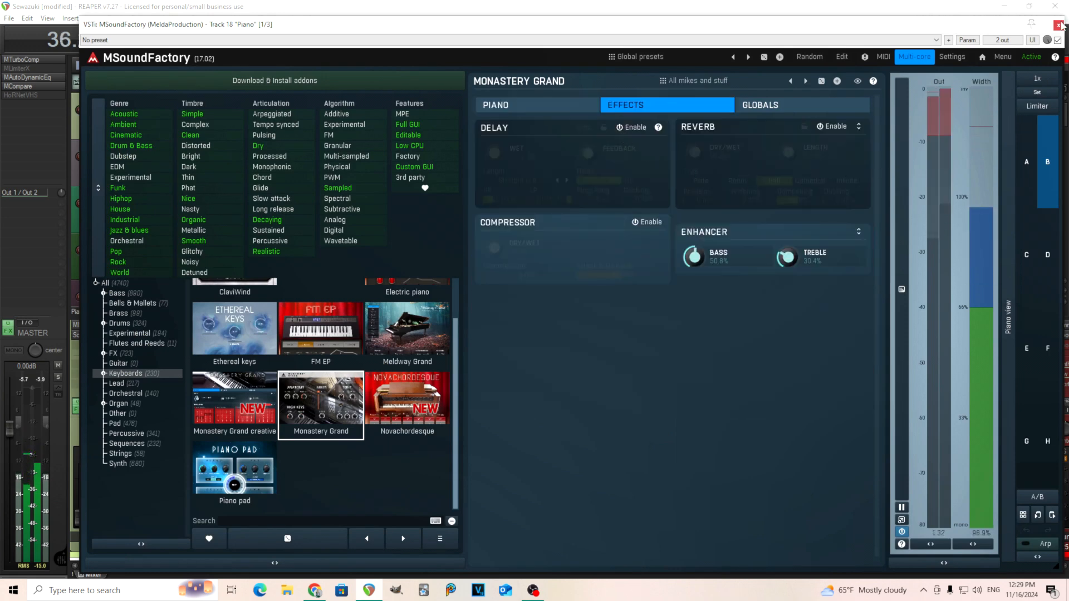
pyautogui.click(539, 107)
pyautogui.click(1058, 25)
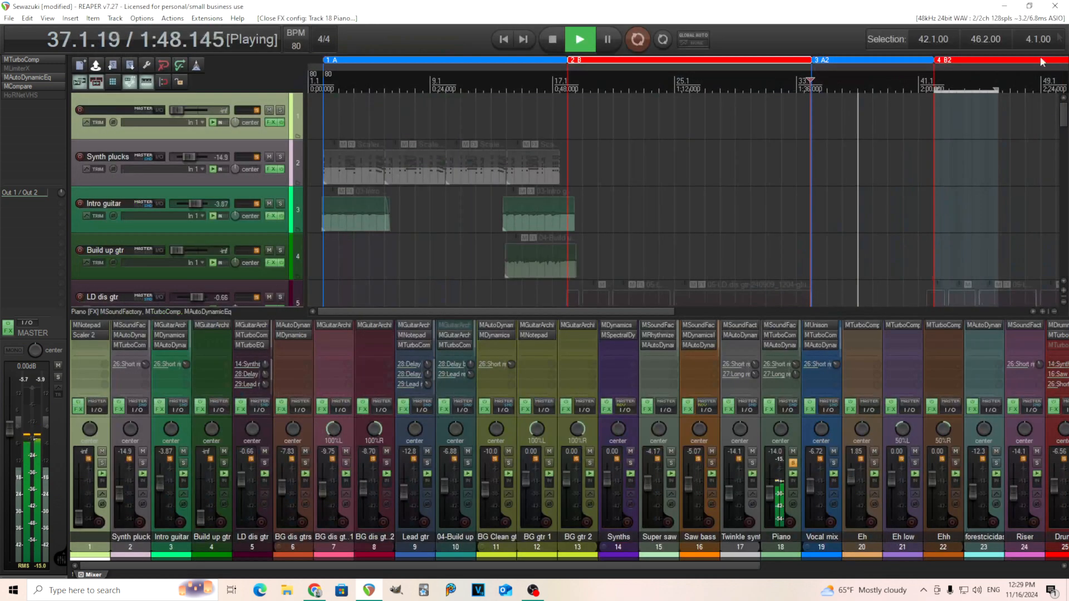
# Audition Piano's MTurboComp MPI-2500 with and without bypass, stop playback and close the compressor
pyautogui.click(782, 335)
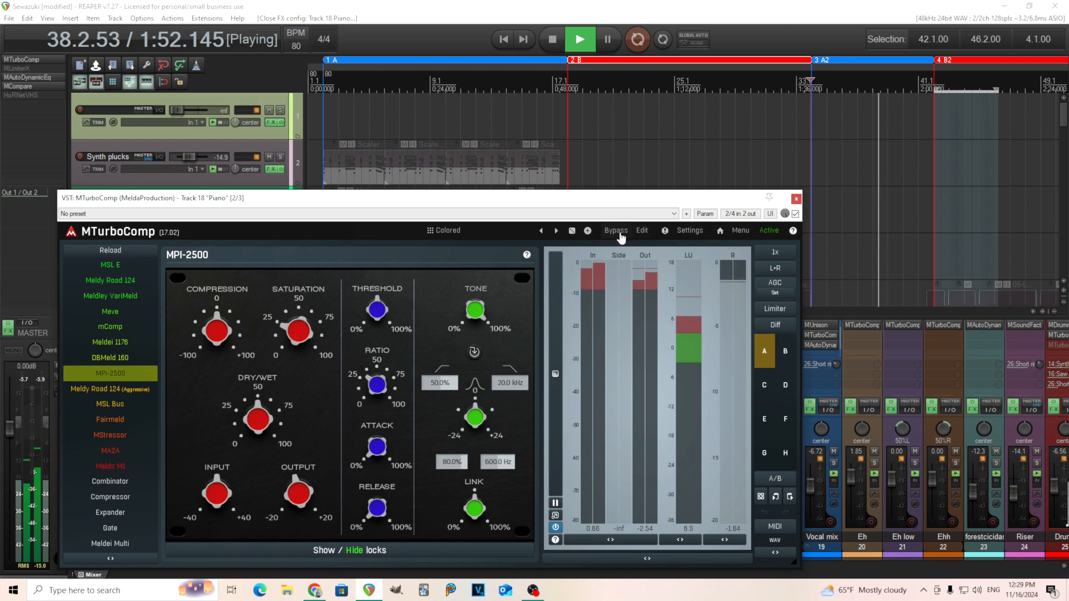
pyautogui.click(615, 235)
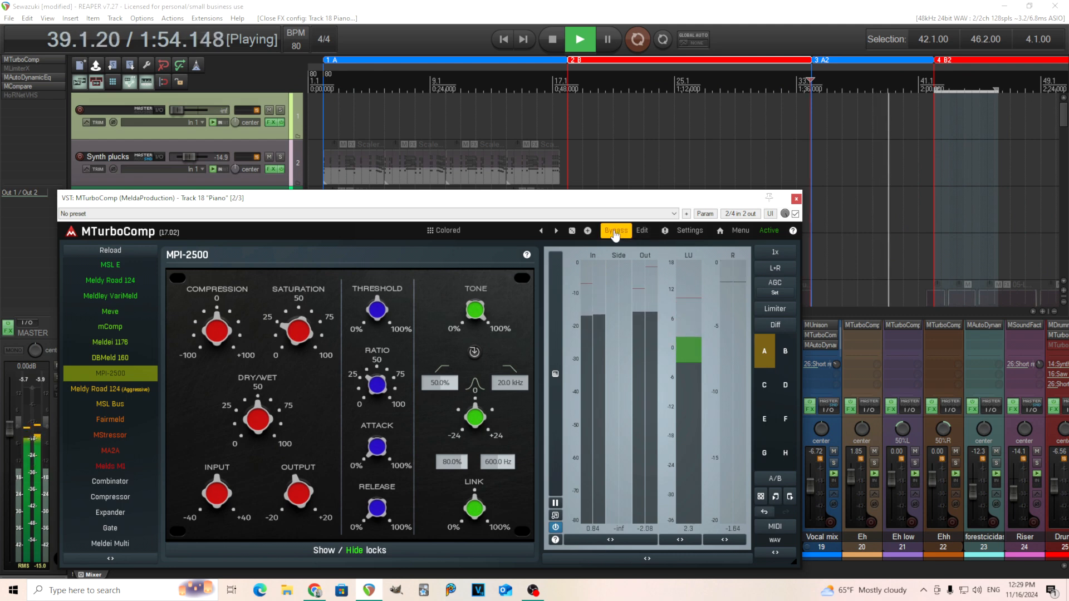
pyautogui.click(615, 235)
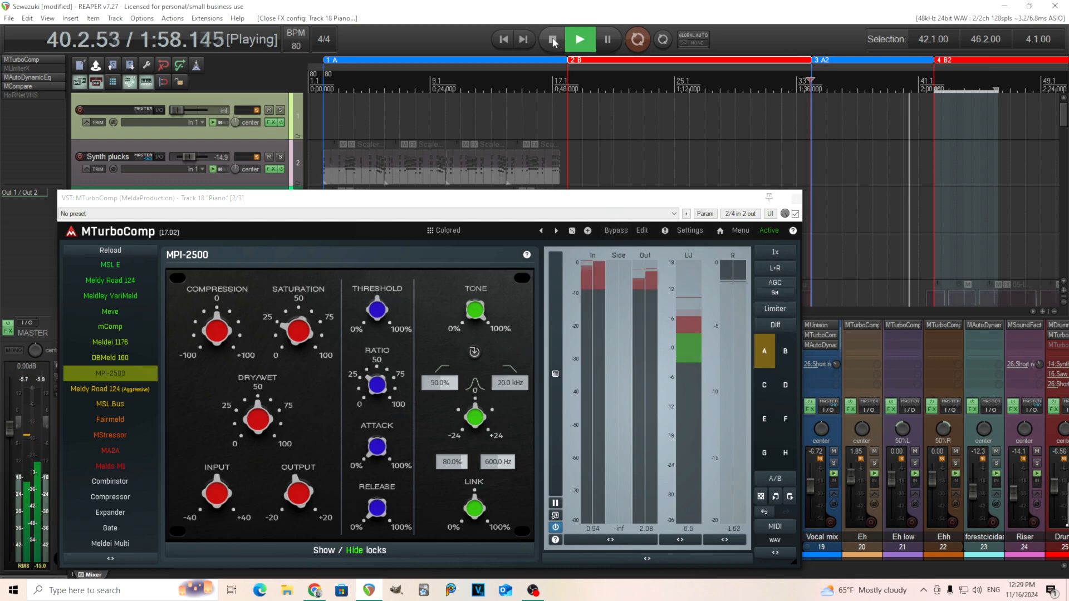
pyautogui.press('space')
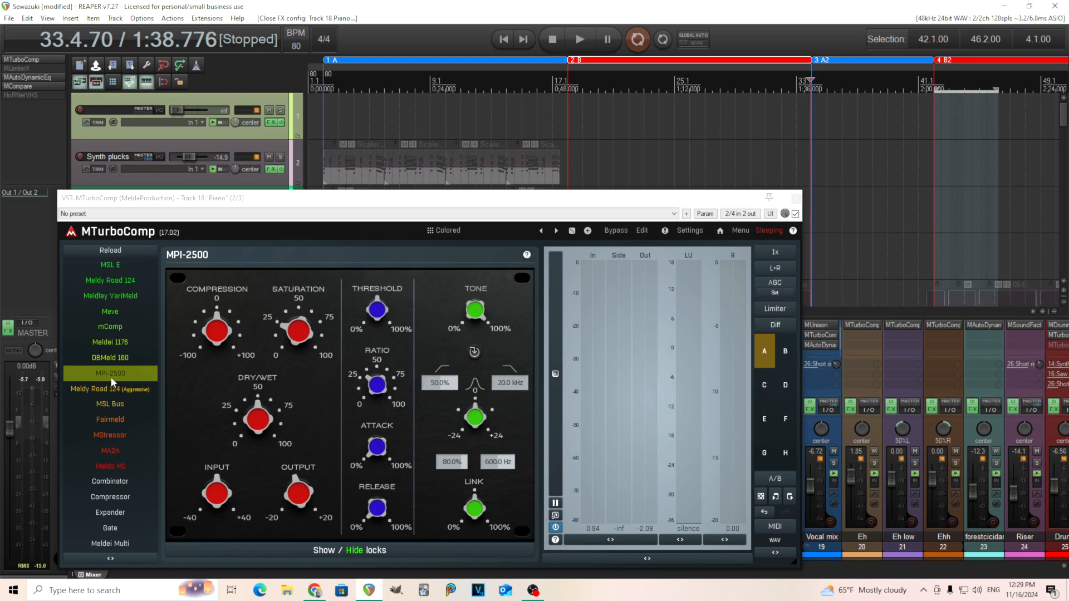
pyautogui.click(797, 198)
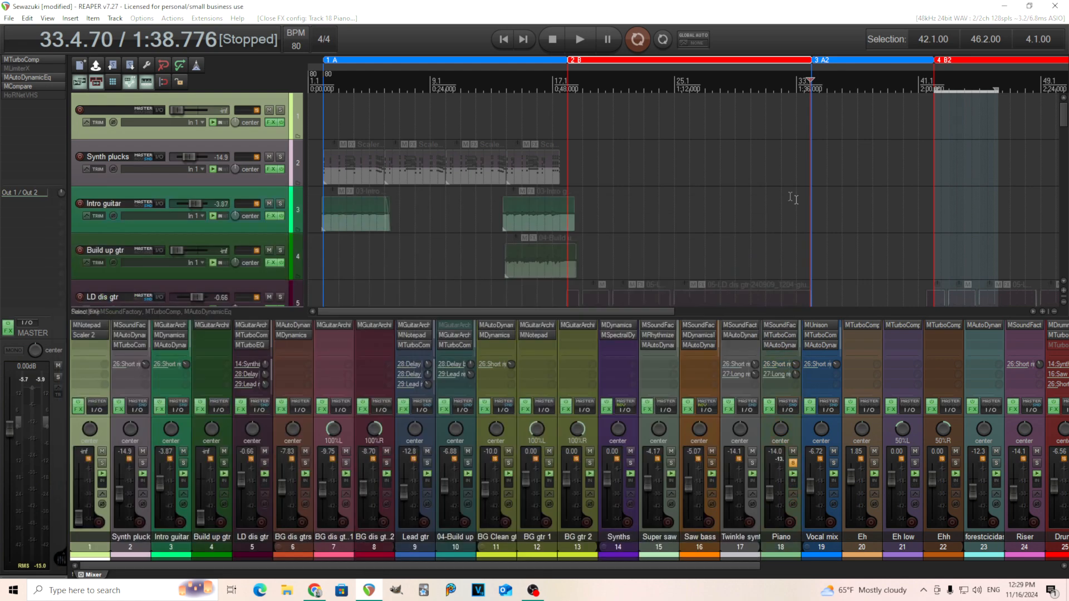
# Open Piano's MAutoDynamicEq, inspect band 4's settings and review the channel mode options, keeping Mid + Side
pyautogui.click(819, 346)
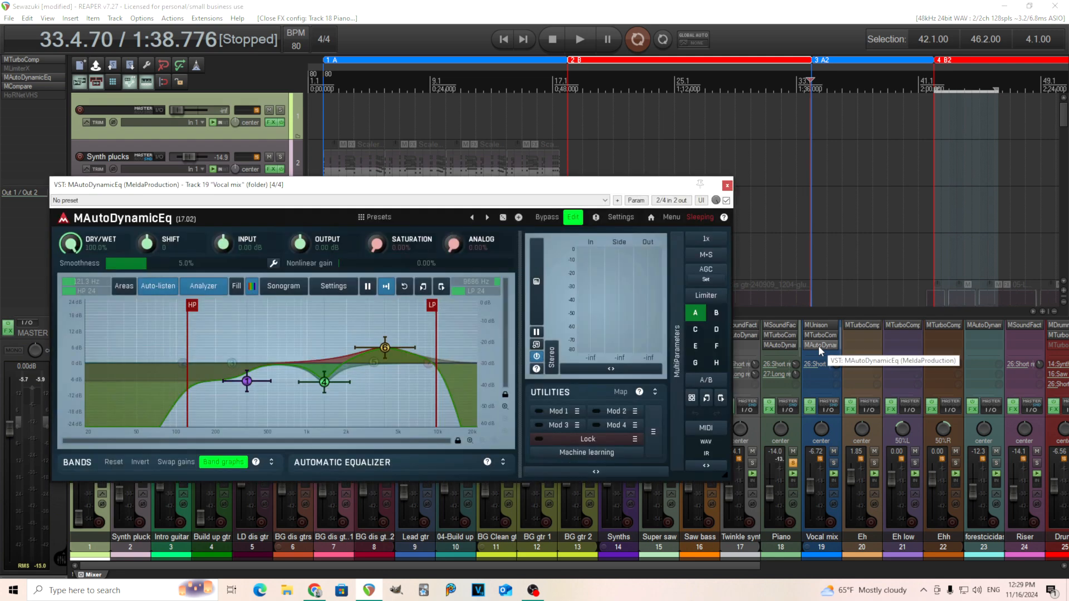
pyautogui.click(727, 186)
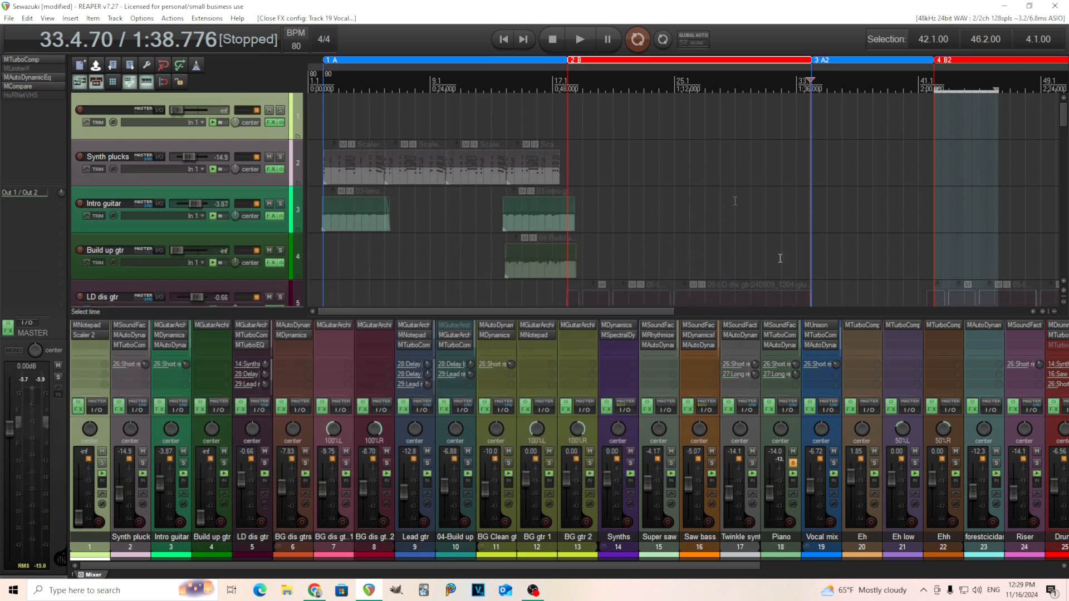
pyautogui.click(780, 345)
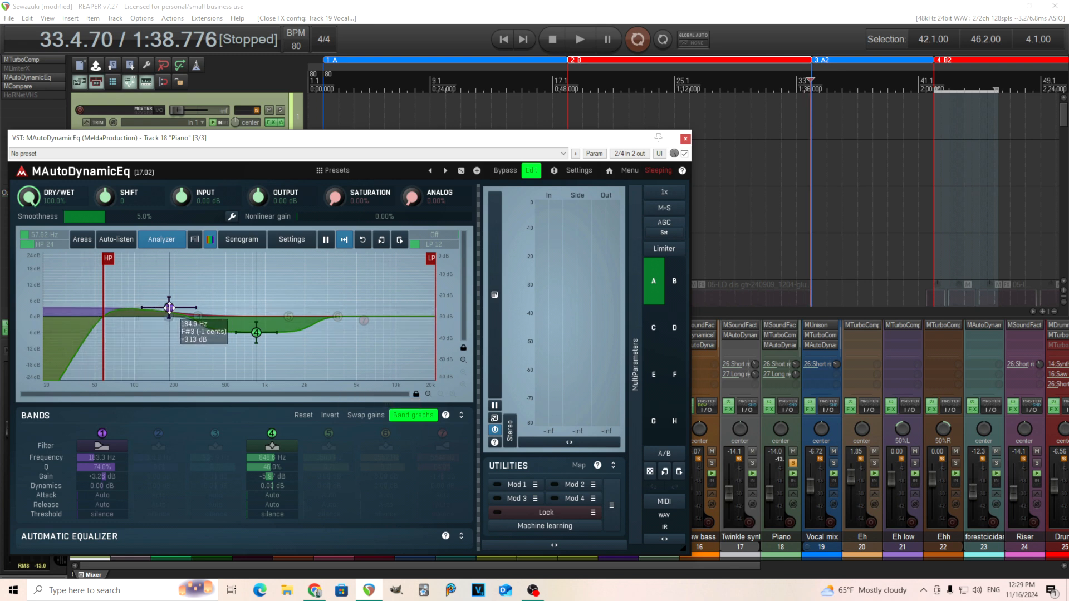
pyautogui.doubleClick(256, 329)
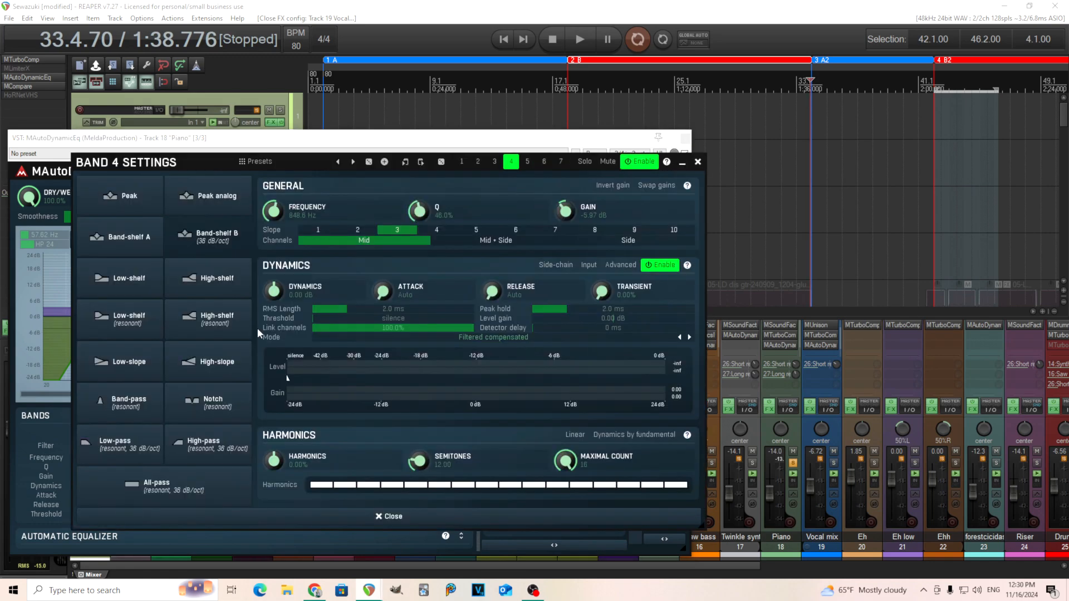
pyautogui.click(698, 162)
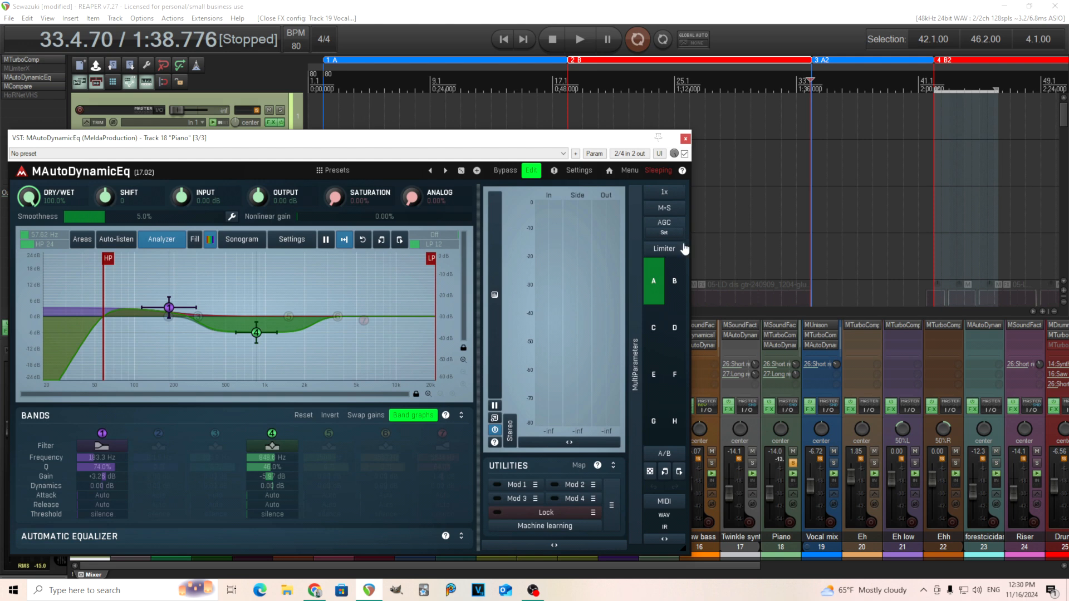
pyautogui.click(664, 208)
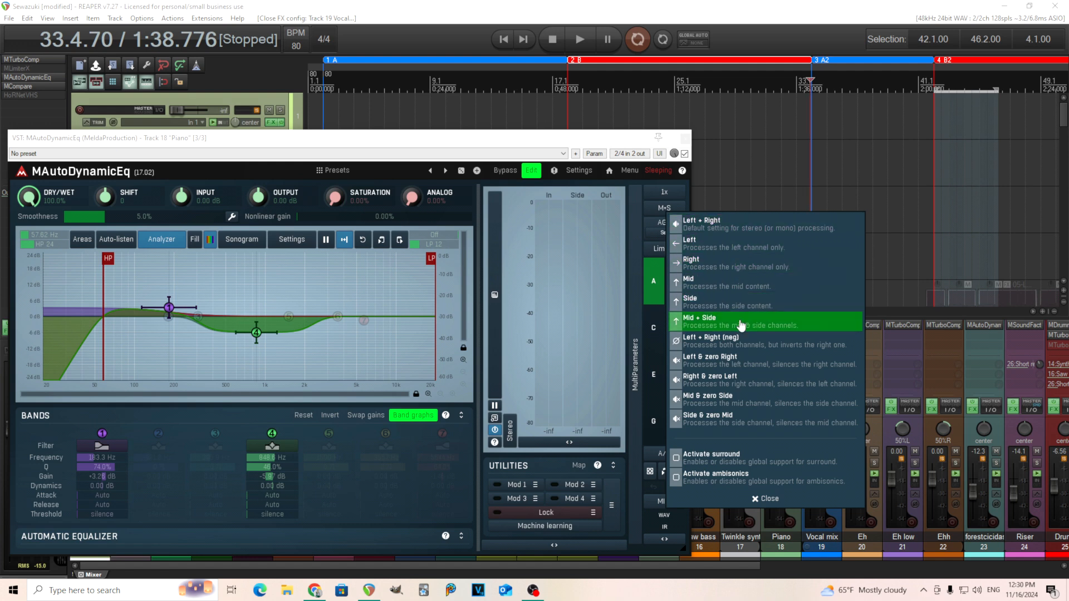
pyautogui.click(405, 146)
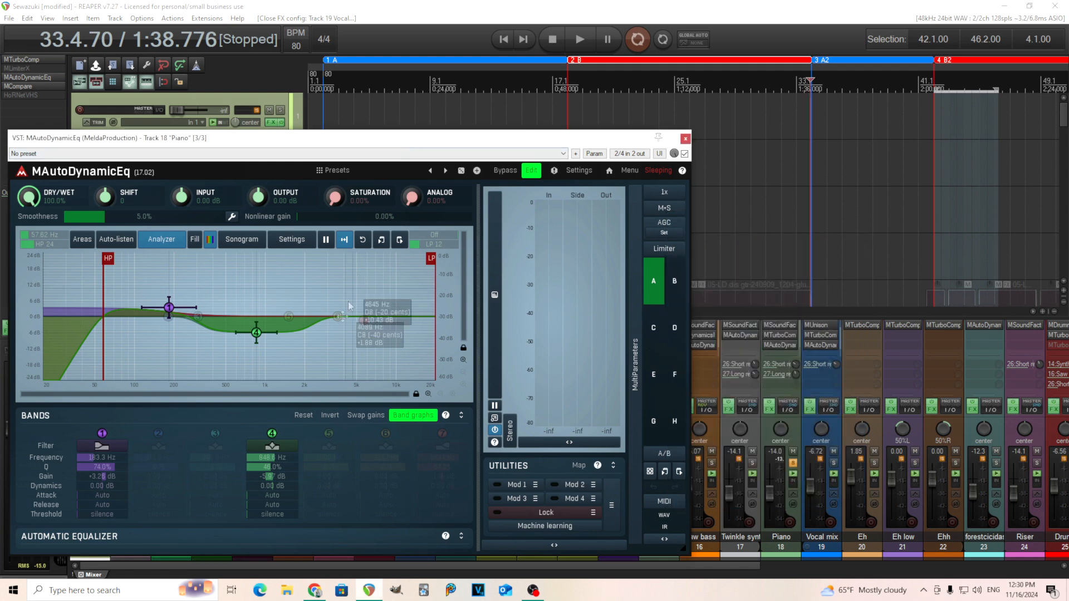
# Review band 4's settings in Piano's MAutoDynamicEq once more, close them and reposition the plugin window
pyautogui.doubleClick(256, 333)
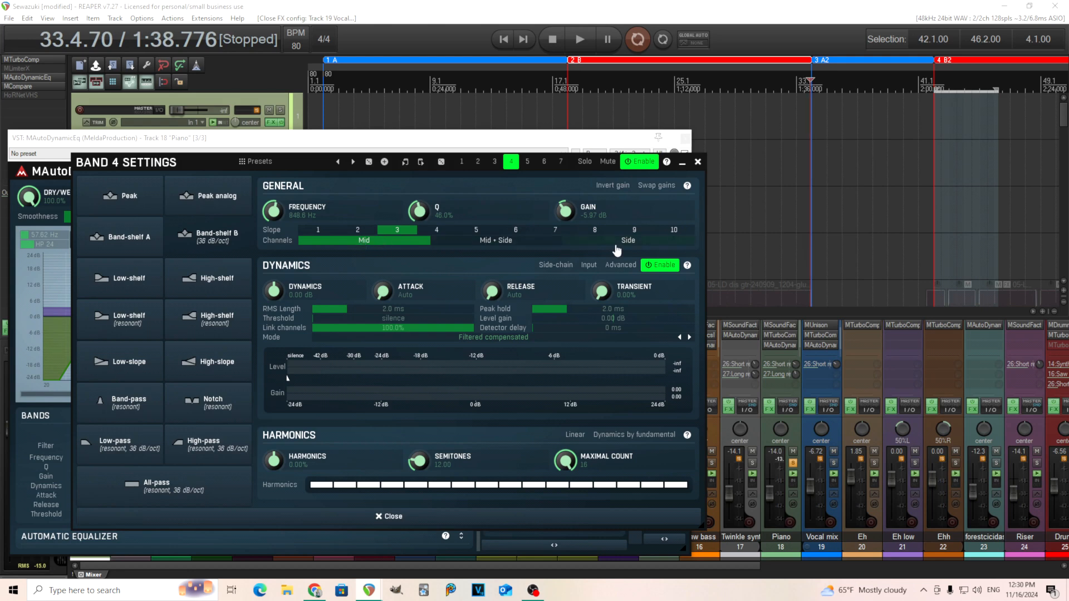
pyautogui.click(696, 162)
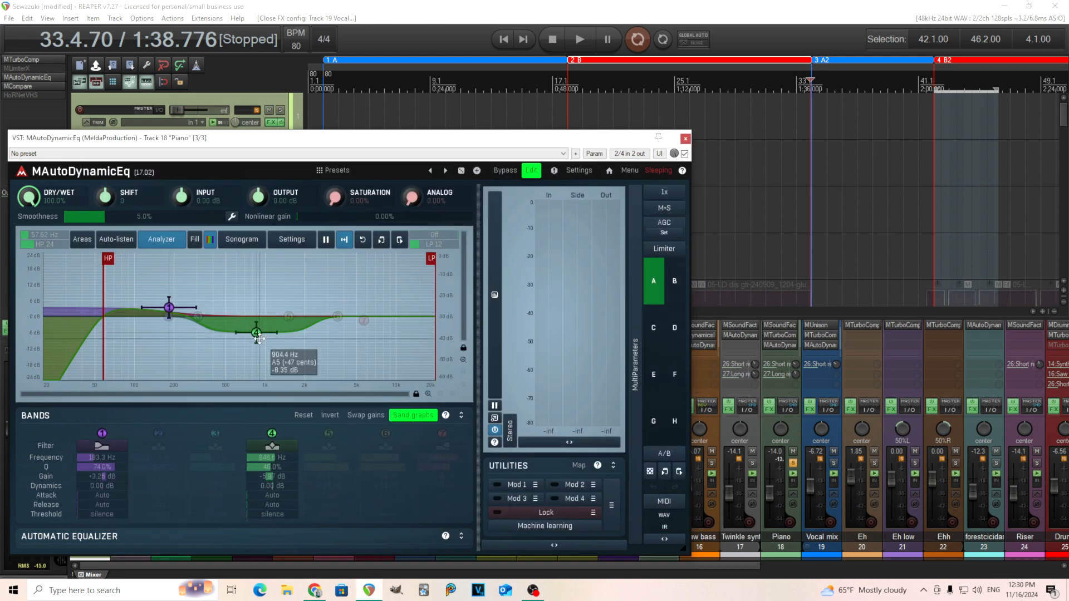
pyautogui.moveTo(252, 139); pyautogui.dragTo(292, 110)
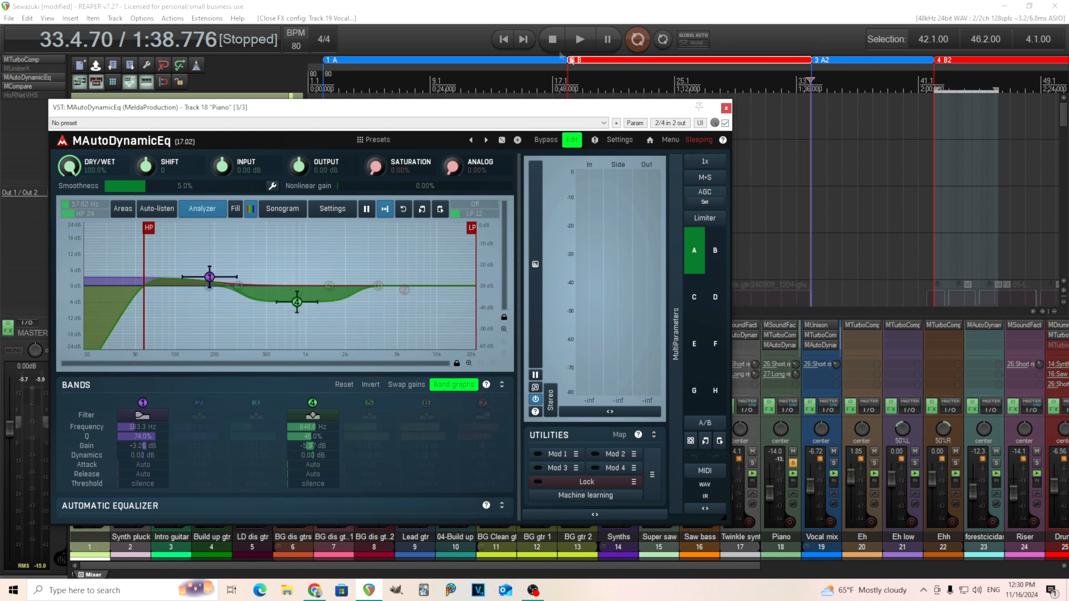
# Audition Piano's MAutoDynamicEq during playback with and without bypass, stop playback and close the equalizer
pyautogui.click(578, 40)
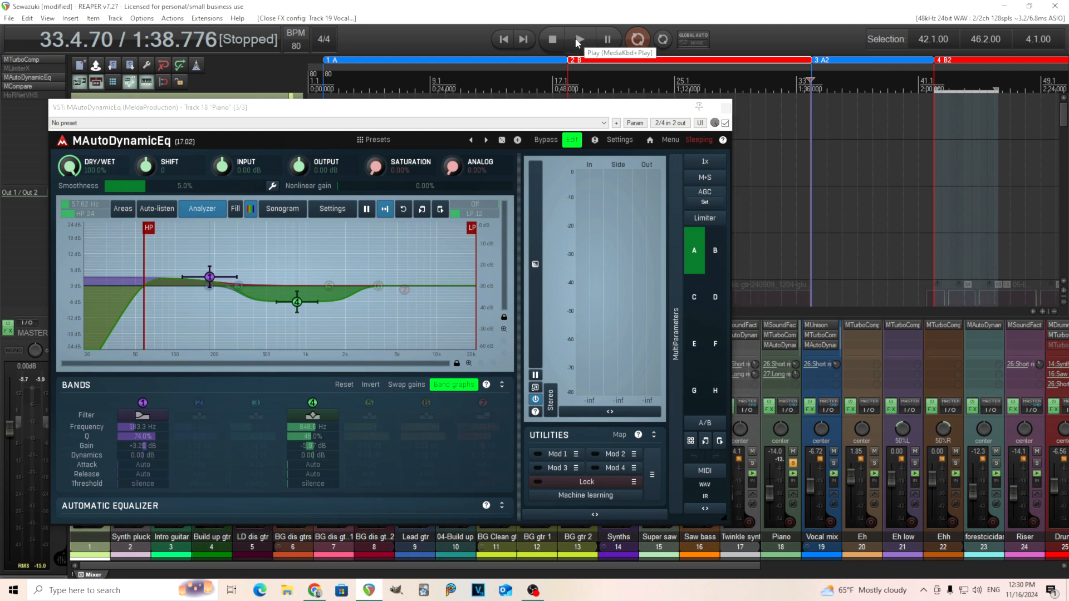
pyautogui.click(548, 143)
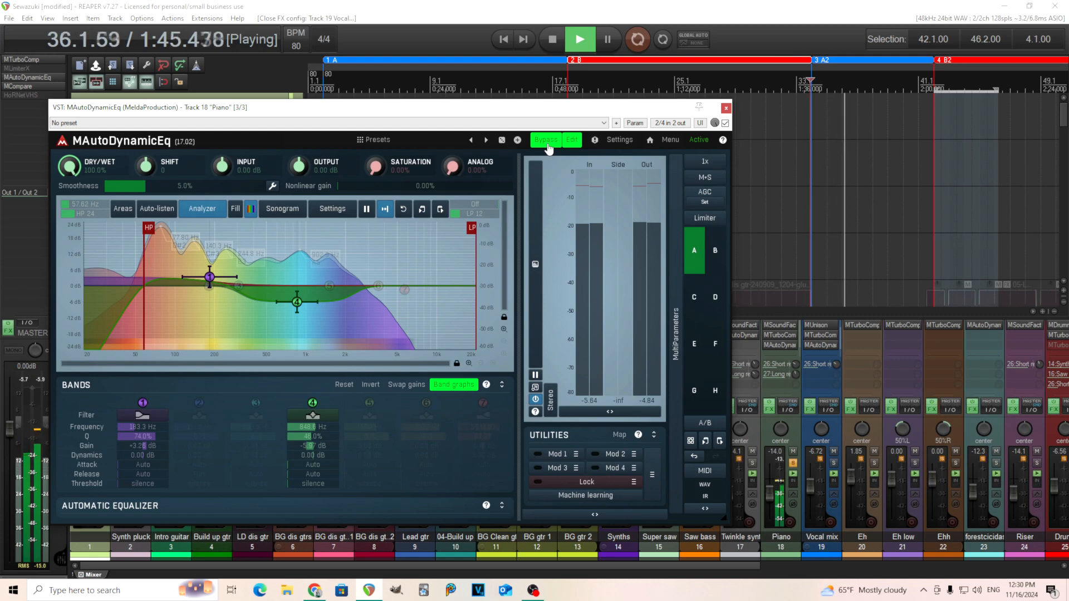
pyautogui.click(547, 142)
pyautogui.click(547, 142)
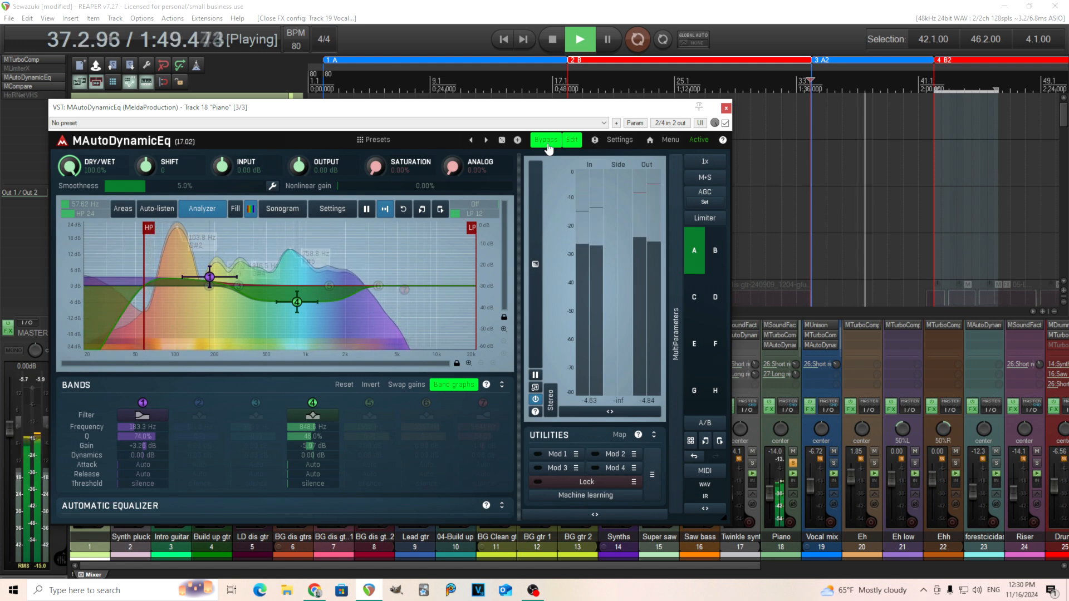
pyautogui.click(545, 140)
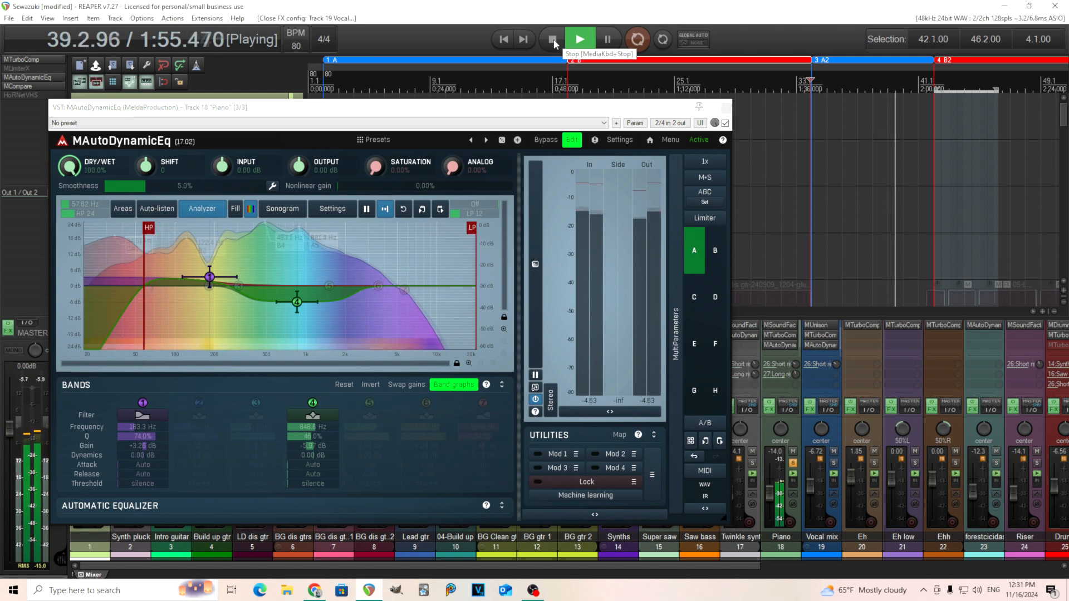
pyautogui.click(553, 40)
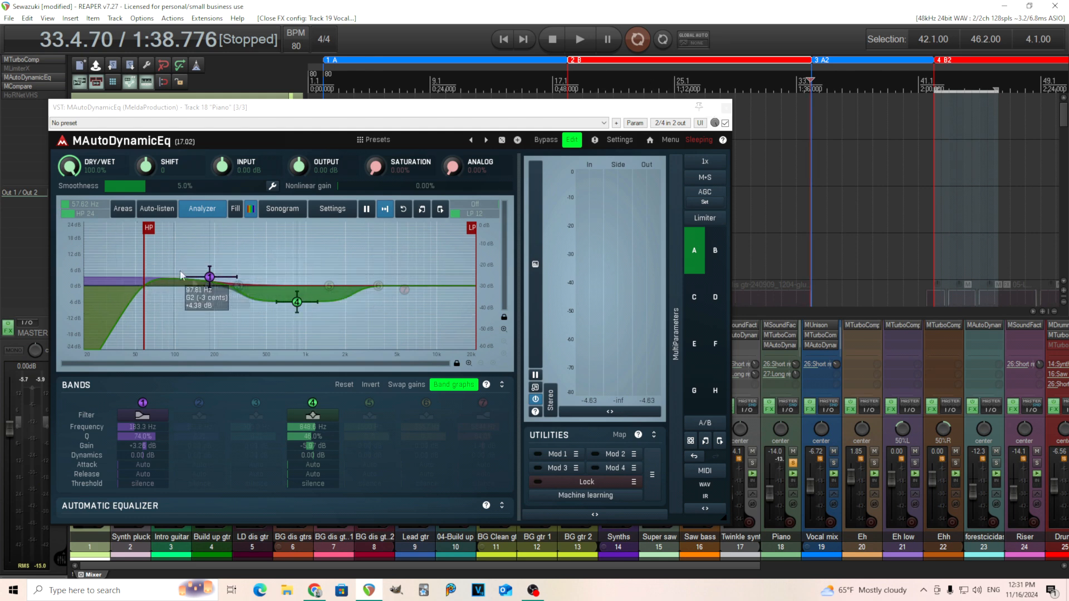
pyautogui.click(725, 109)
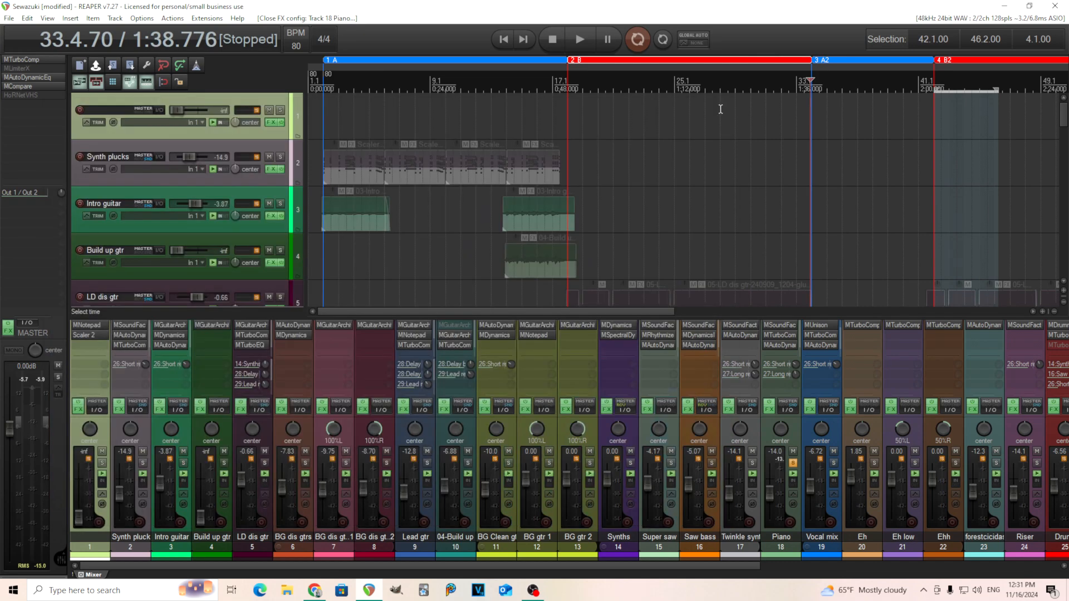
# Switch the solo from Piano to Vocal mix and audition the vocals from the start of bar 58
pyautogui.click(793, 463)
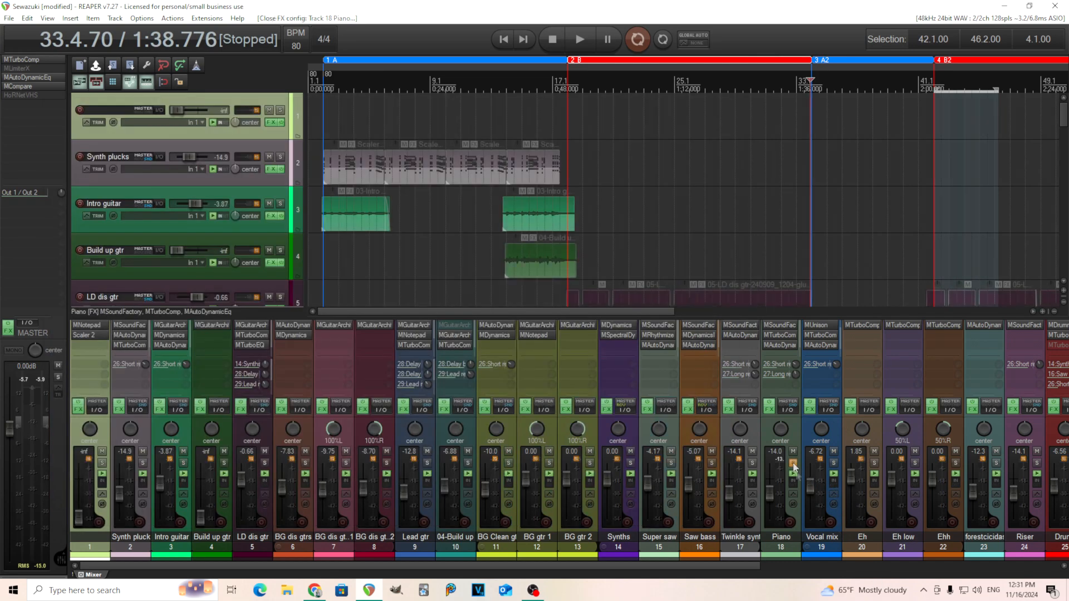
pyautogui.click(833, 463)
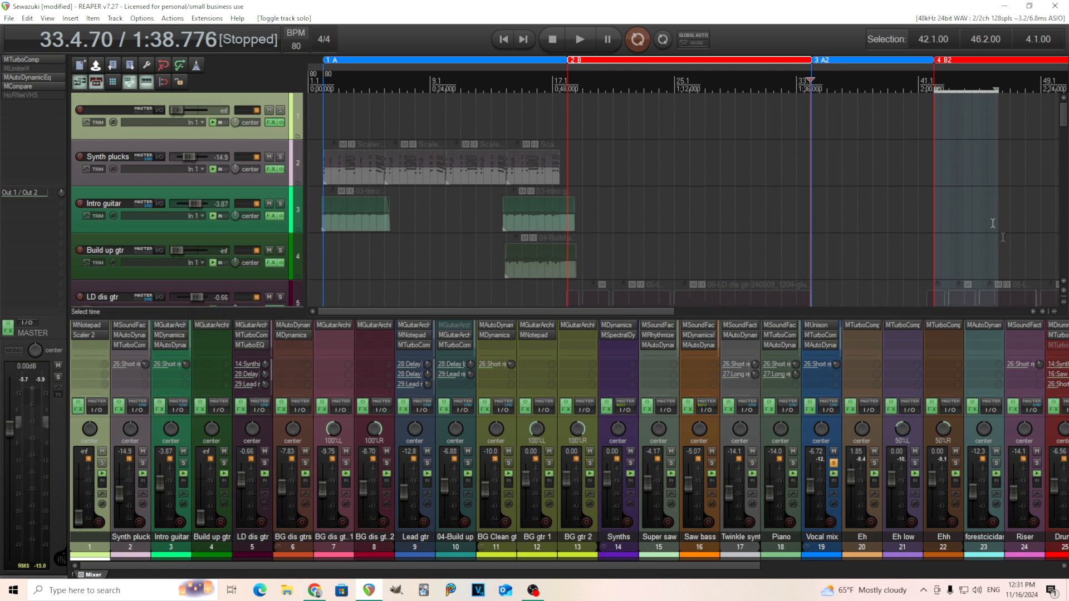
pyautogui.moveTo(1064, 122)
pyautogui.mouseDown()
pyautogui.moveTo(1065, 146)
pyautogui.moveTo(1063, 118)
pyautogui.mouseUp()
pyautogui.moveTo(597, 312); pyautogui.dragTo(768, 311)
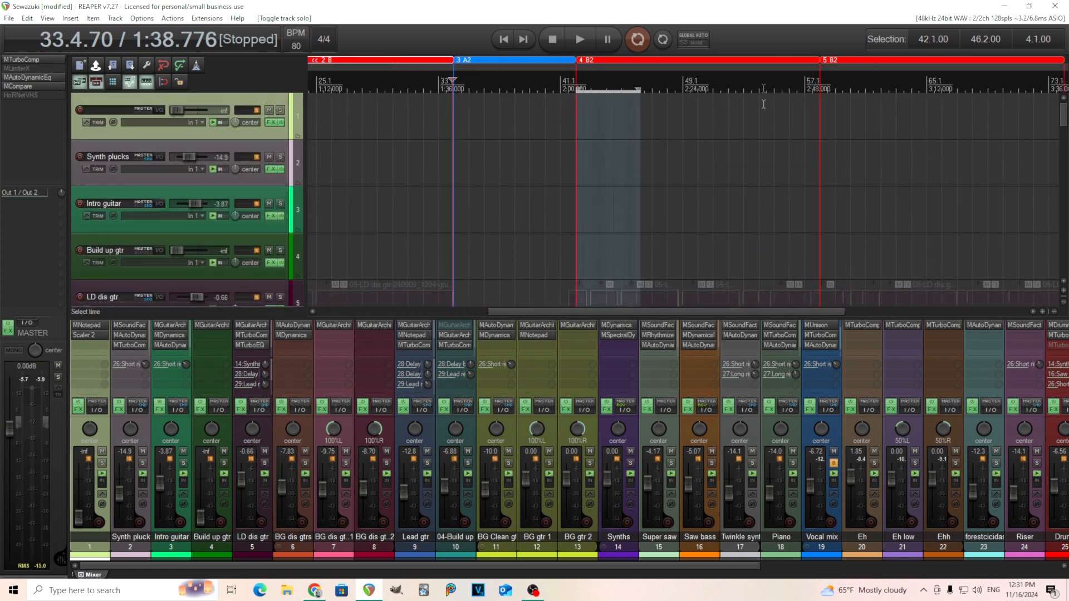
pyautogui.click(820, 84)
pyautogui.click(579, 39)
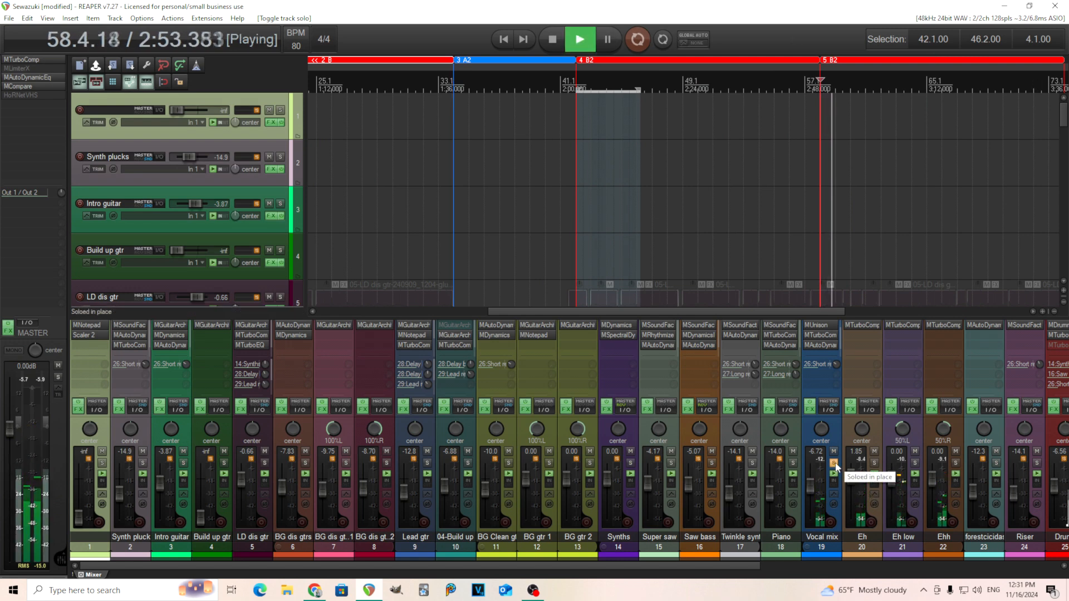
pyautogui.press('space')
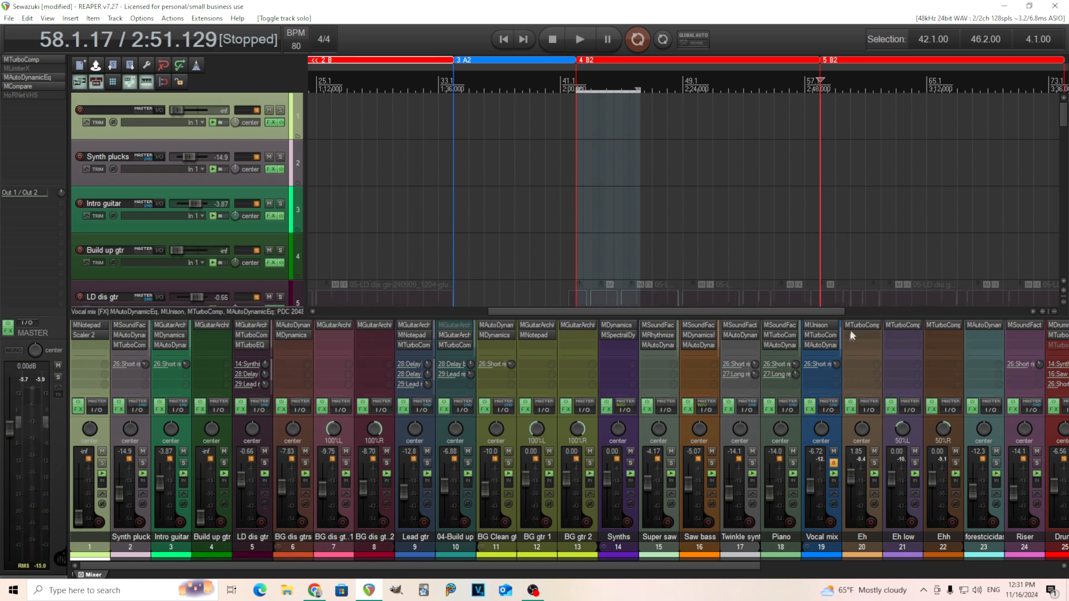
# Open the Ehh track's MTurboComp, review its Meldei 1176 settings and close it
pyautogui.click(943, 325)
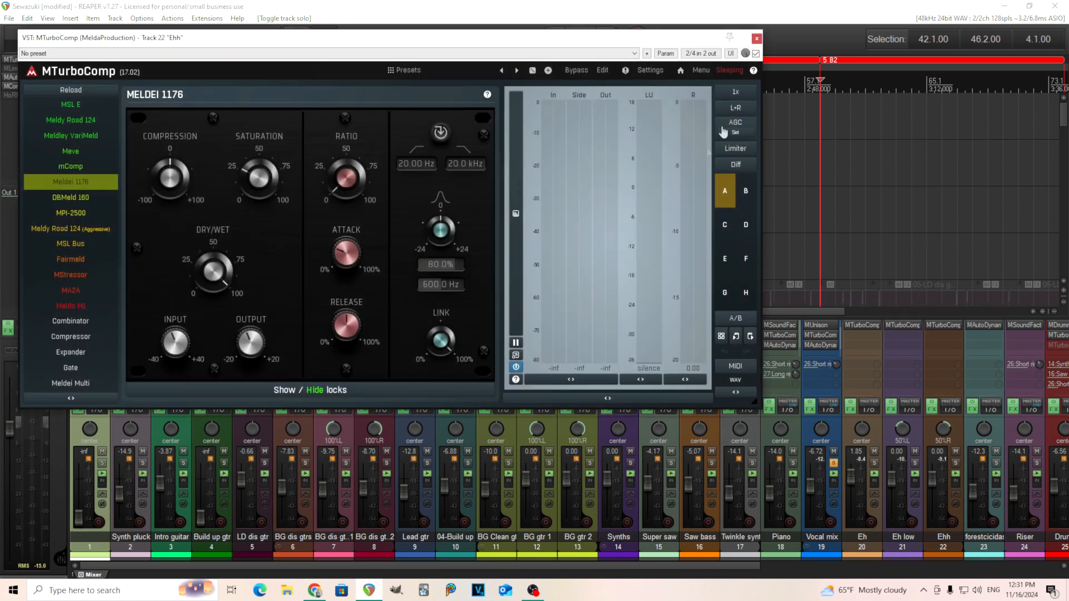
pyautogui.click(756, 39)
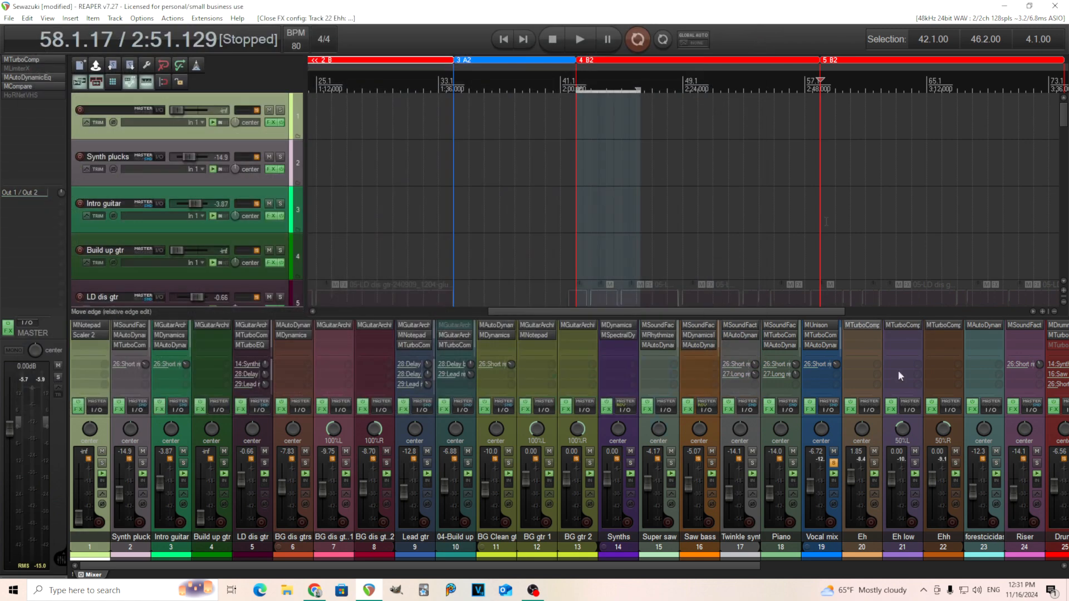
# Open Vocal mix's MUnison, audition it with and without bypass, stop playback and close the plugin
pyautogui.click(816, 325)
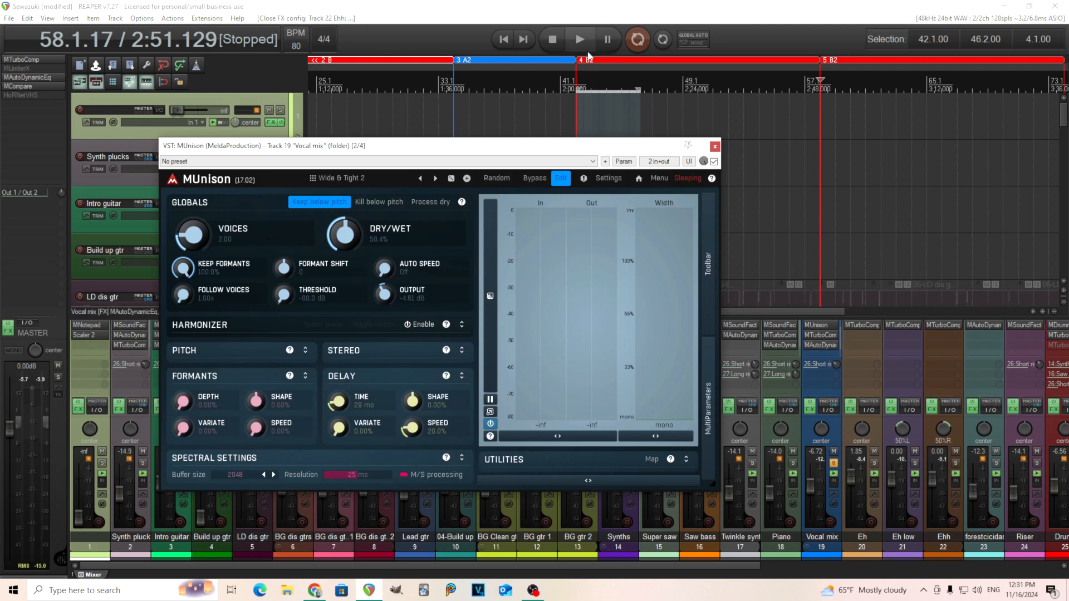
pyautogui.press('space')
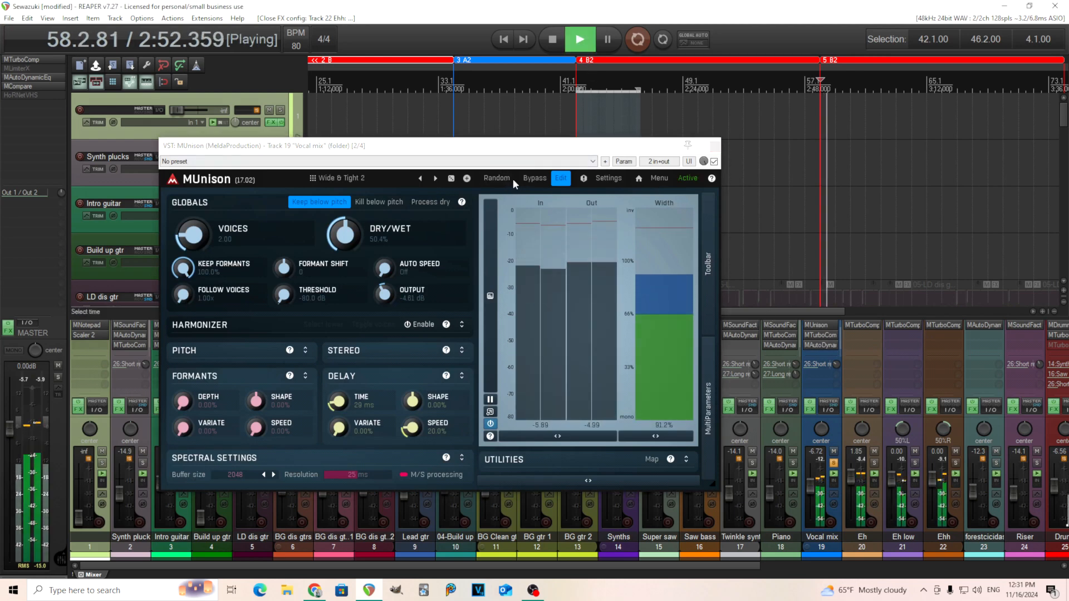
pyautogui.click(532, 179)
pyautogui.click(532, 180)
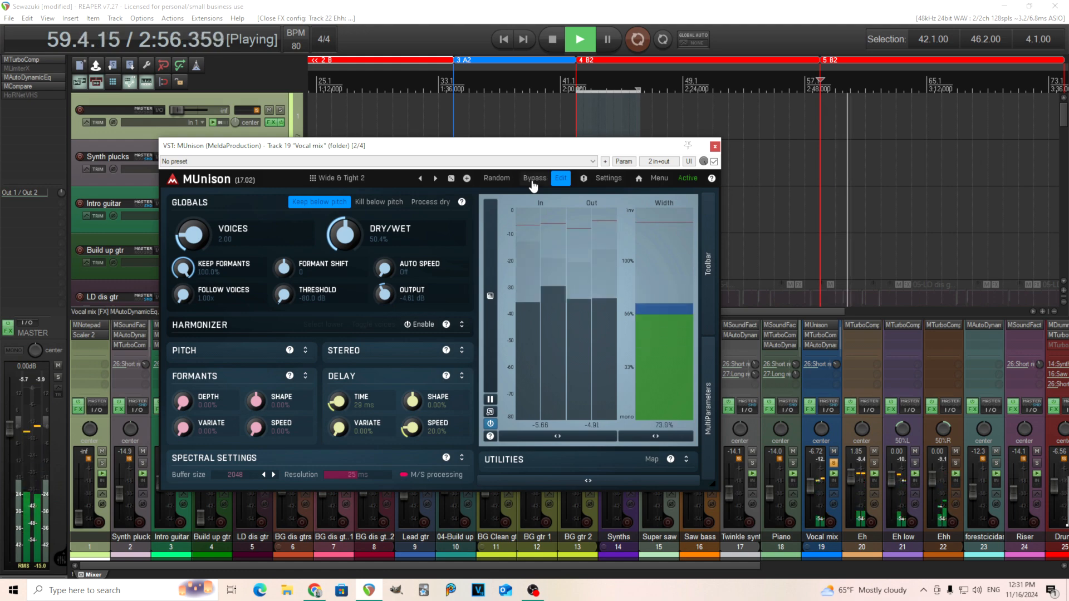
pyautogui.press('space')
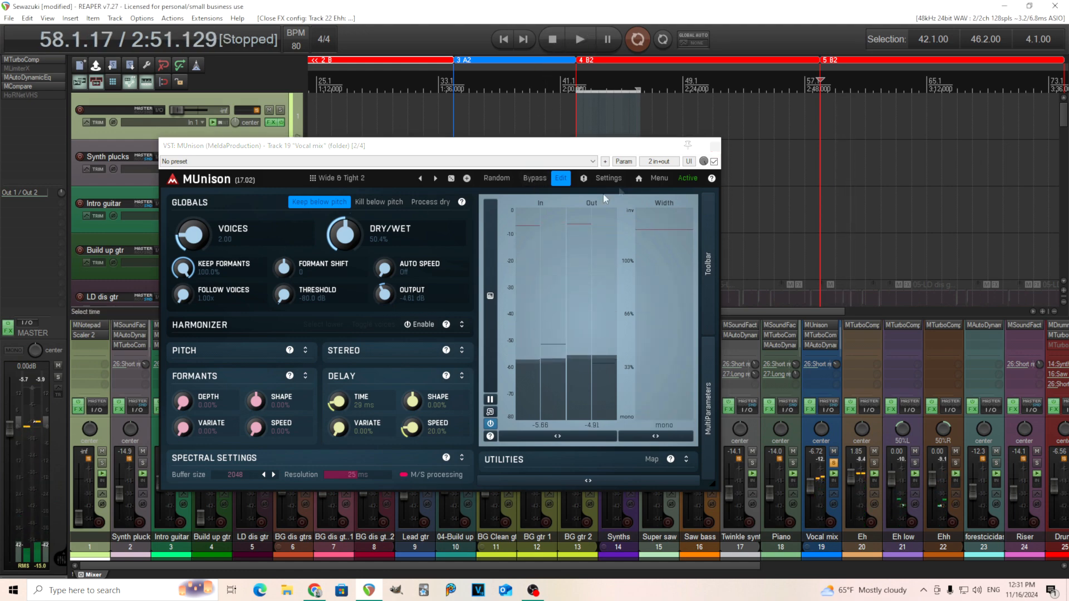
pyautogui.click(715, 145)
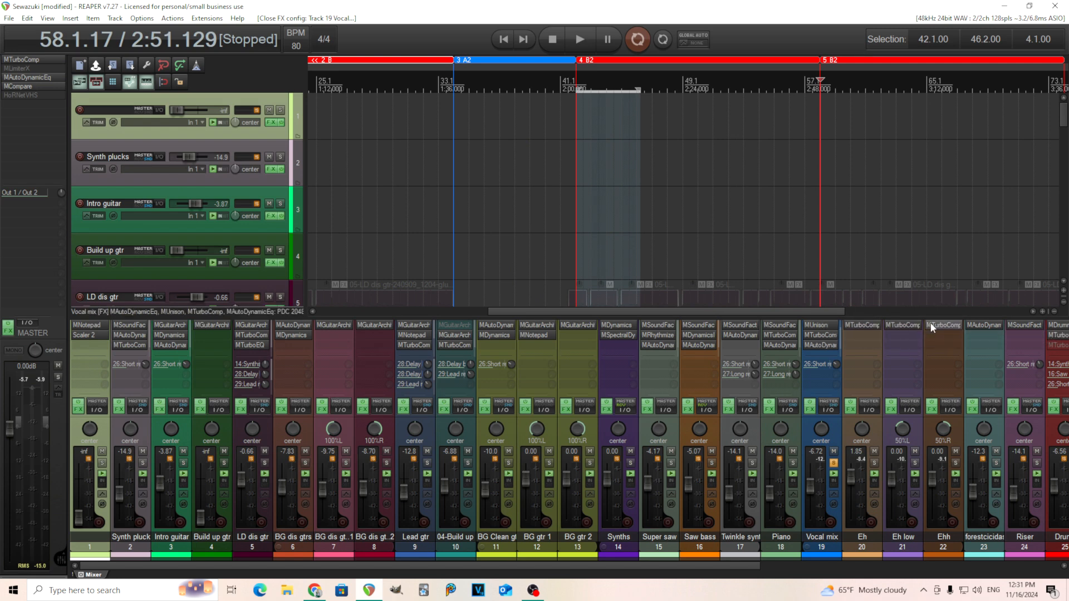
# Open Vocal mix's MTurboComp, audition its MA2A compressor during playback, stop playback and close the plugin
pyautogui.click(824, 337)
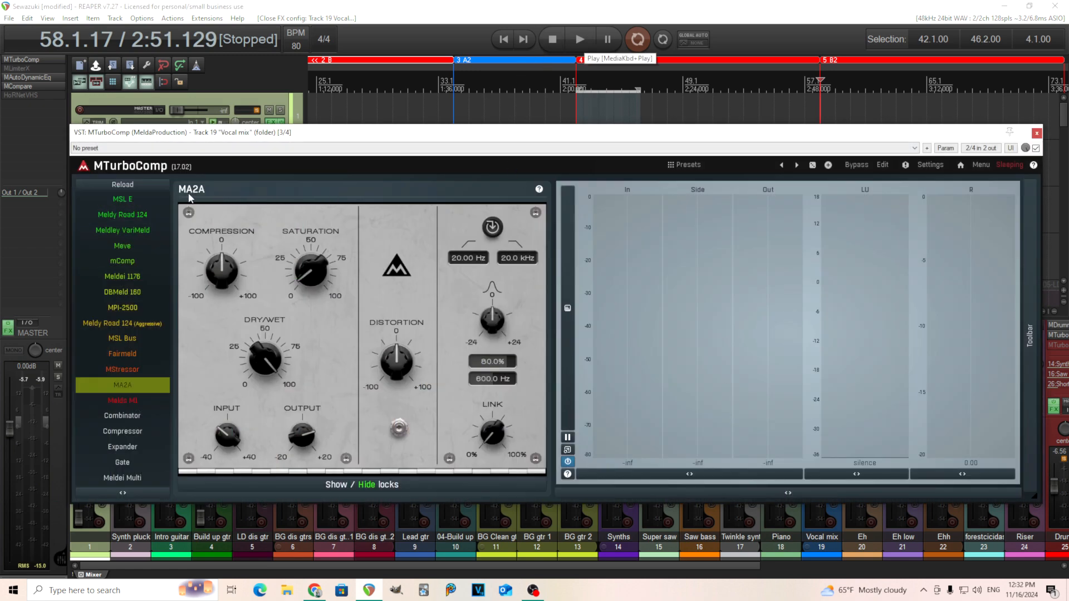
pyautogui.click(580, 40)
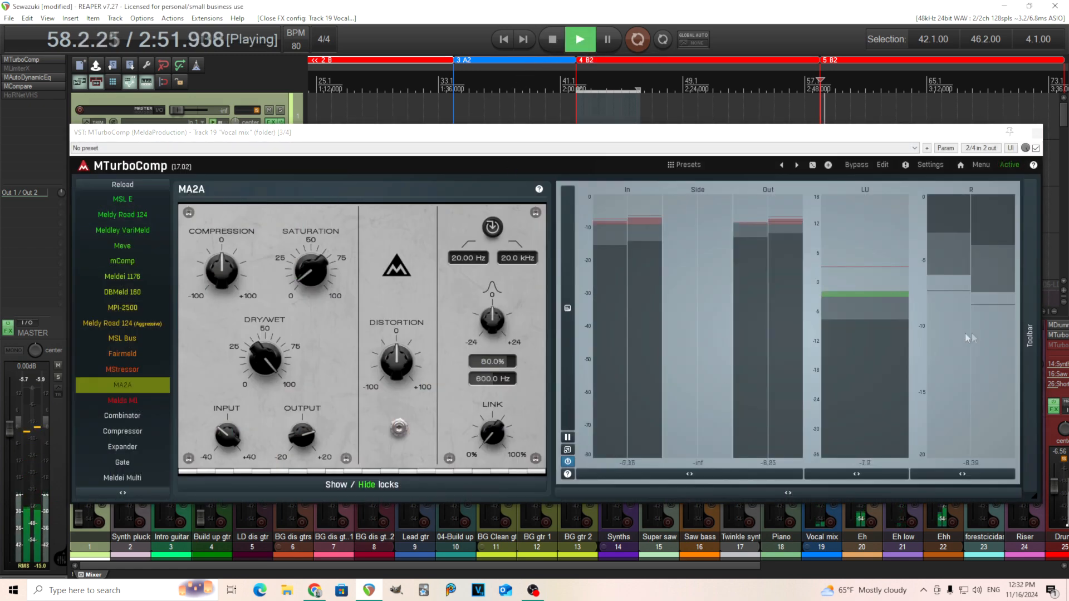
pyautogui.press('space')
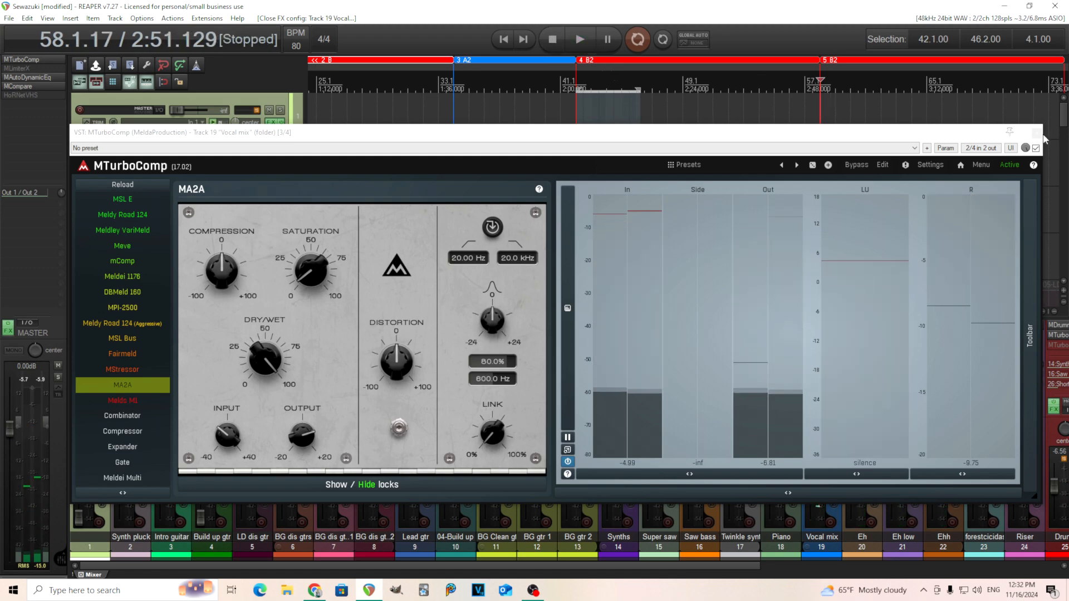
pyautogui.click(1036, 133)
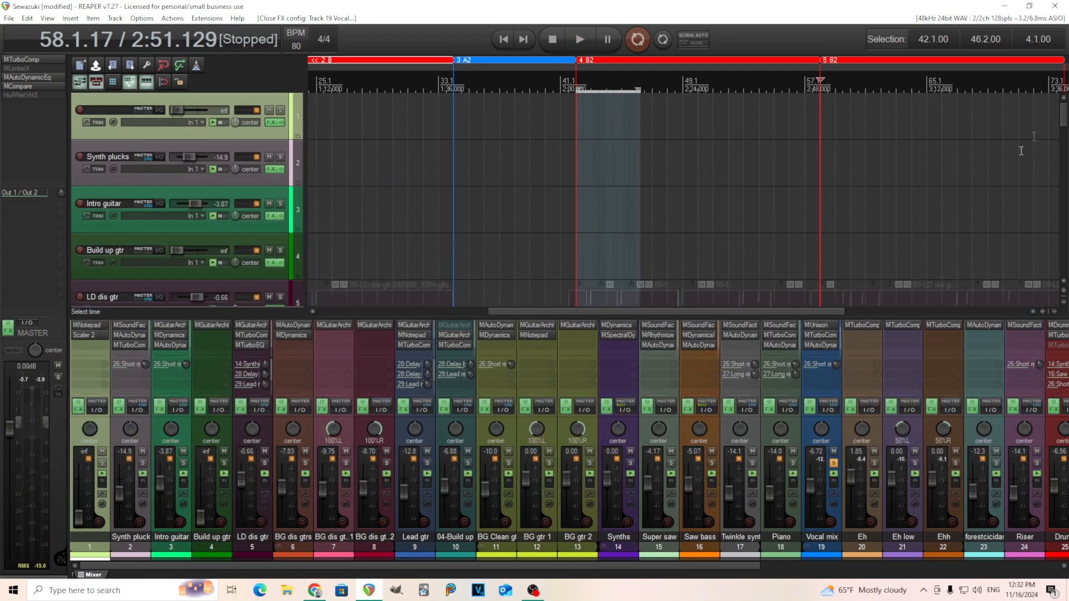
# Inspect the EQ curve in Vocal mix's MAutoDynamicEq, close the plugin and unsolo the Vocal mix track
pyautogui.click(816, 346)
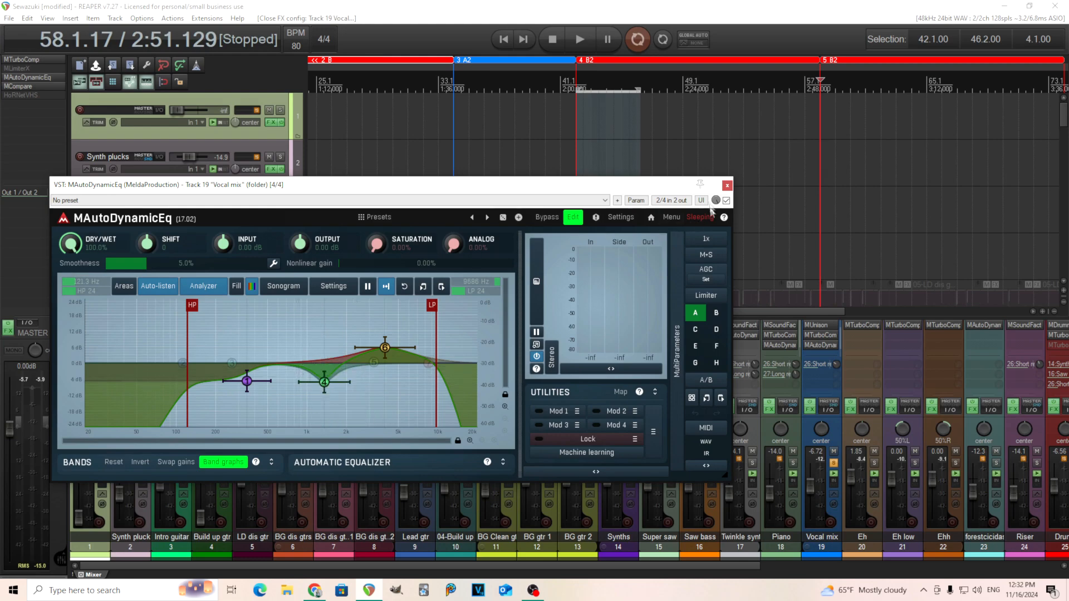
pyautogui.click(726, 185)
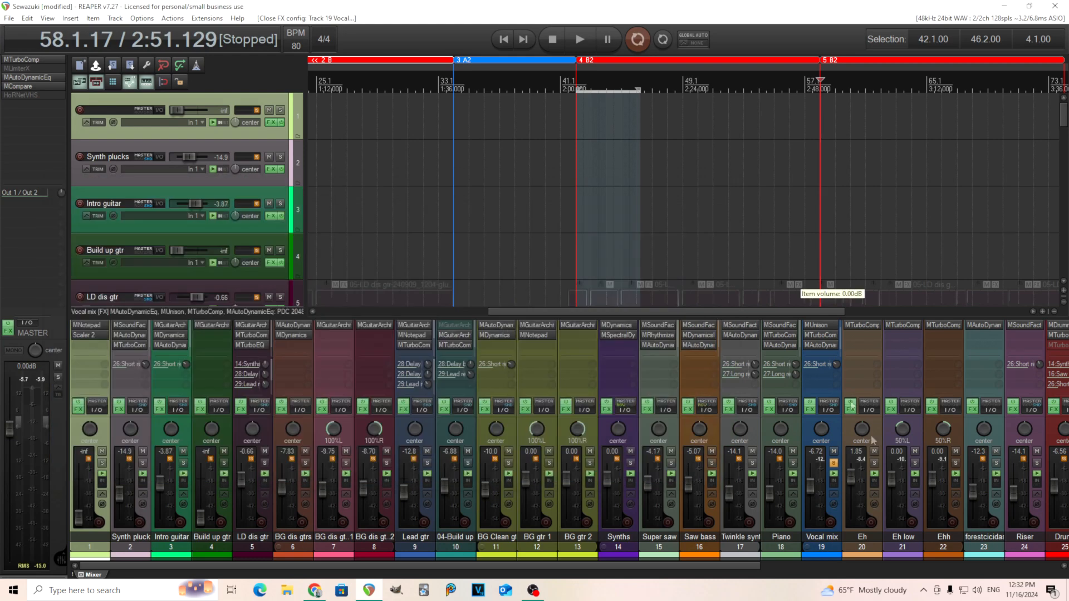
pyautogui.click(833, 464)
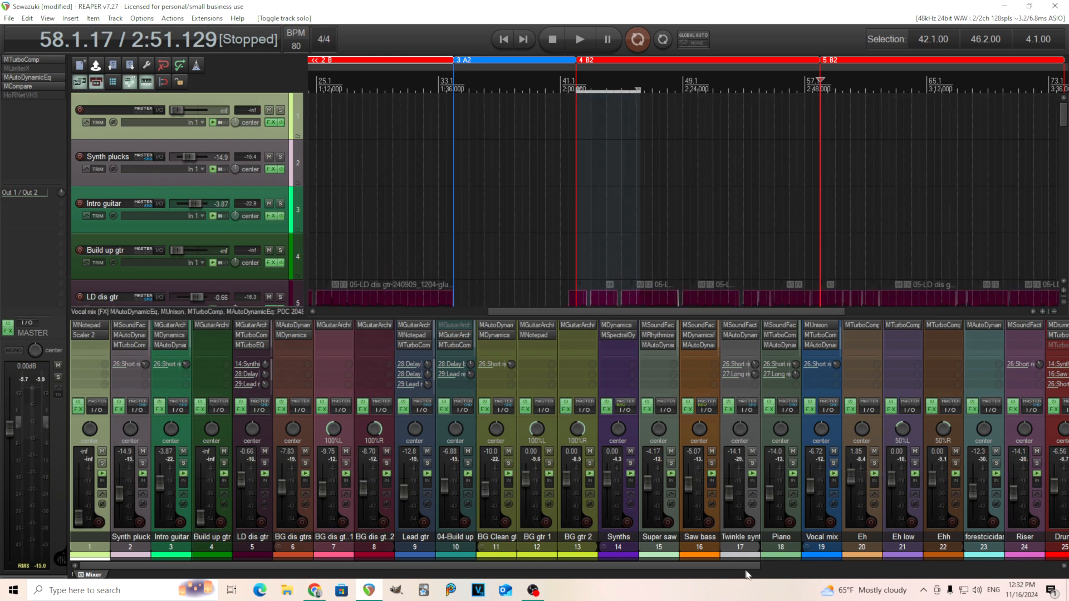
pyautogui.moveTo(743, 571); pyautogui.dragTo(622, 549)
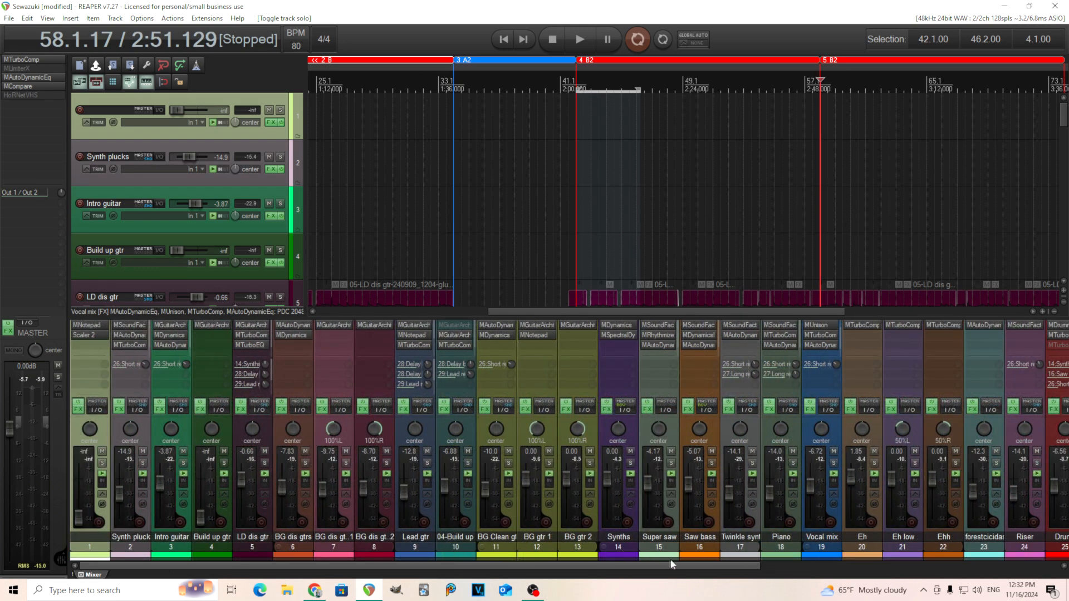
pyautogui.moveTo(733, 566); pyautogui.dragTo(657, 559)
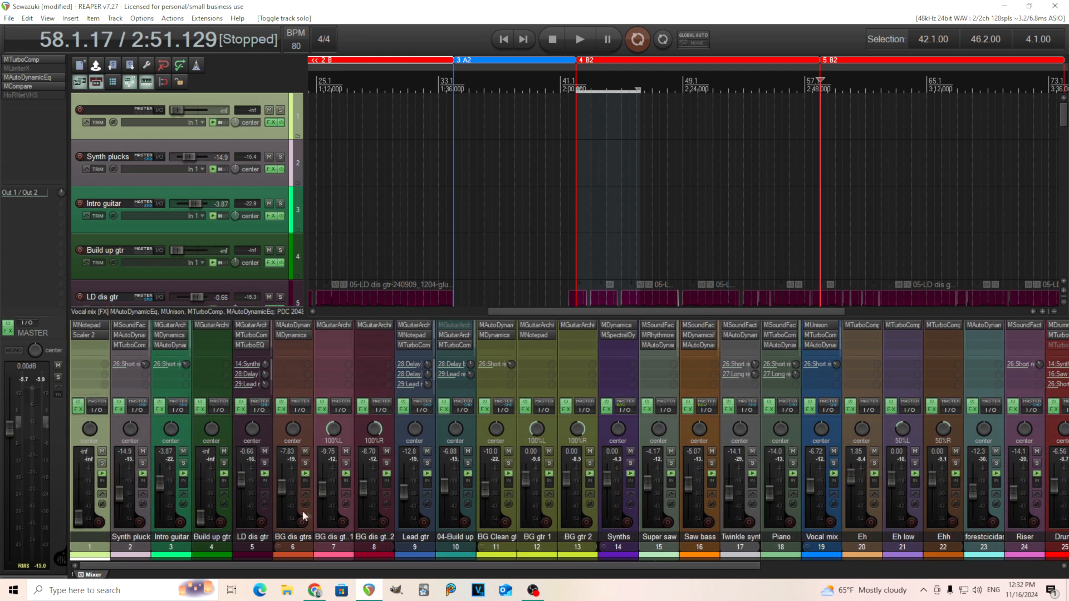
# Solo LD dis gtr, start playback from bar 42 and add the BG dis gtrs folder to the solo
pyautogui.click(577, 84)
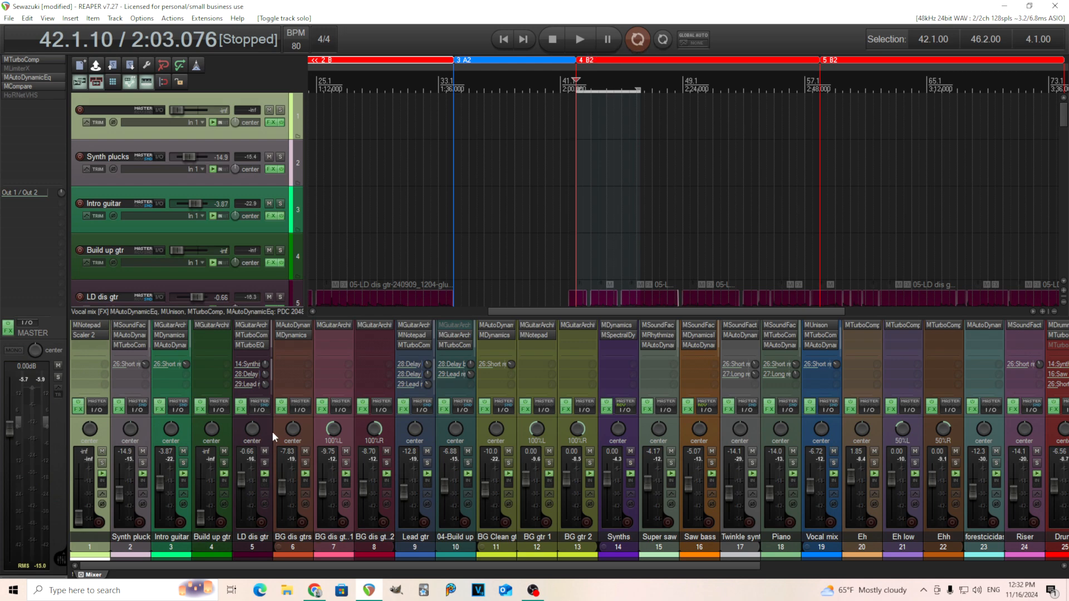
pyautogui.click(264, 463)
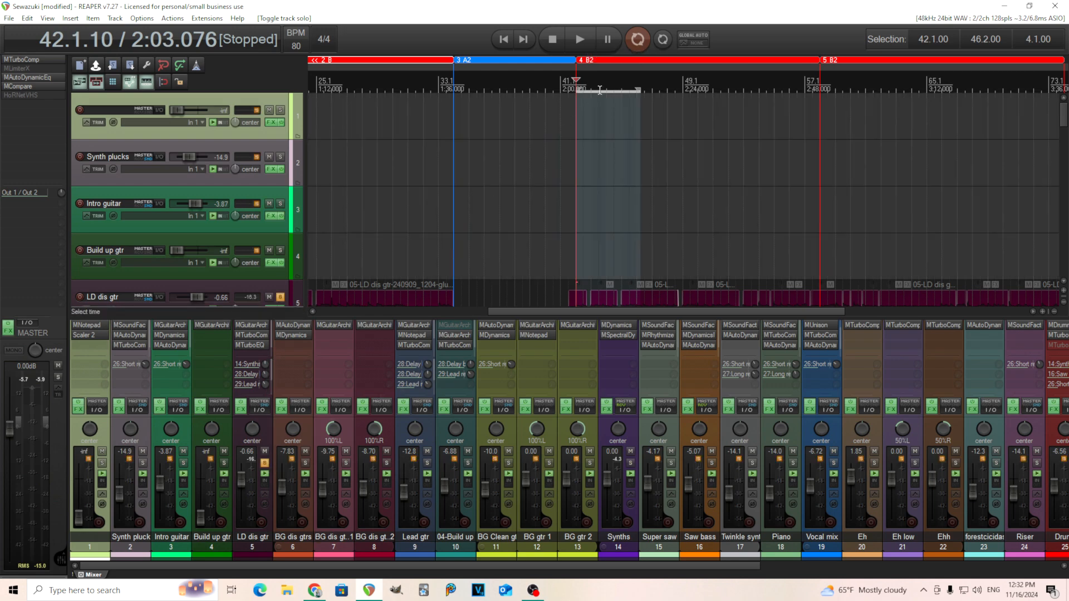
pyautogui.click(581, 40)
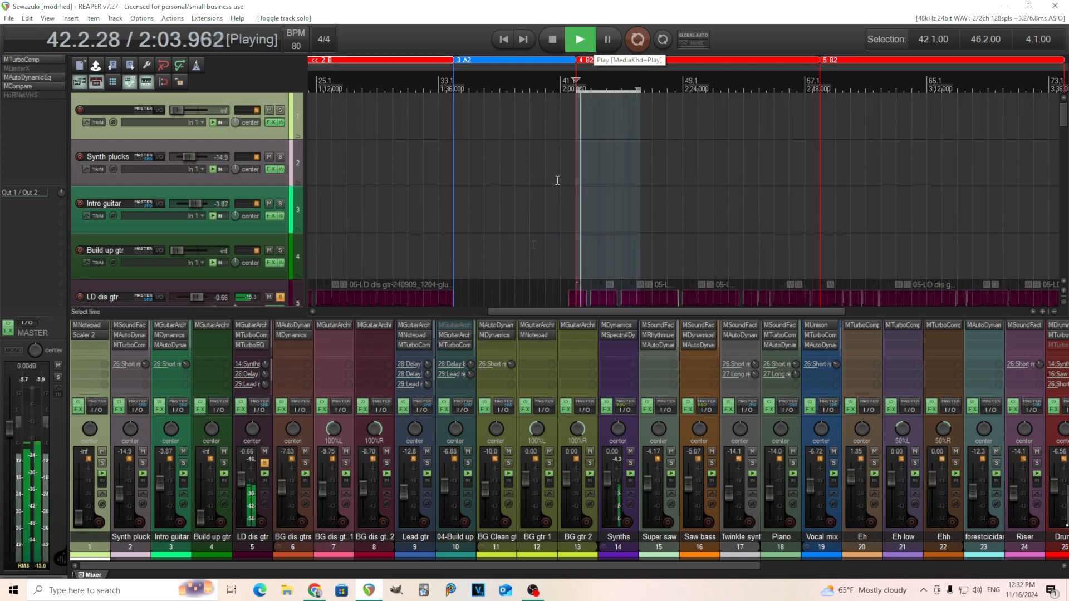
pyautogui.click(346, 464)
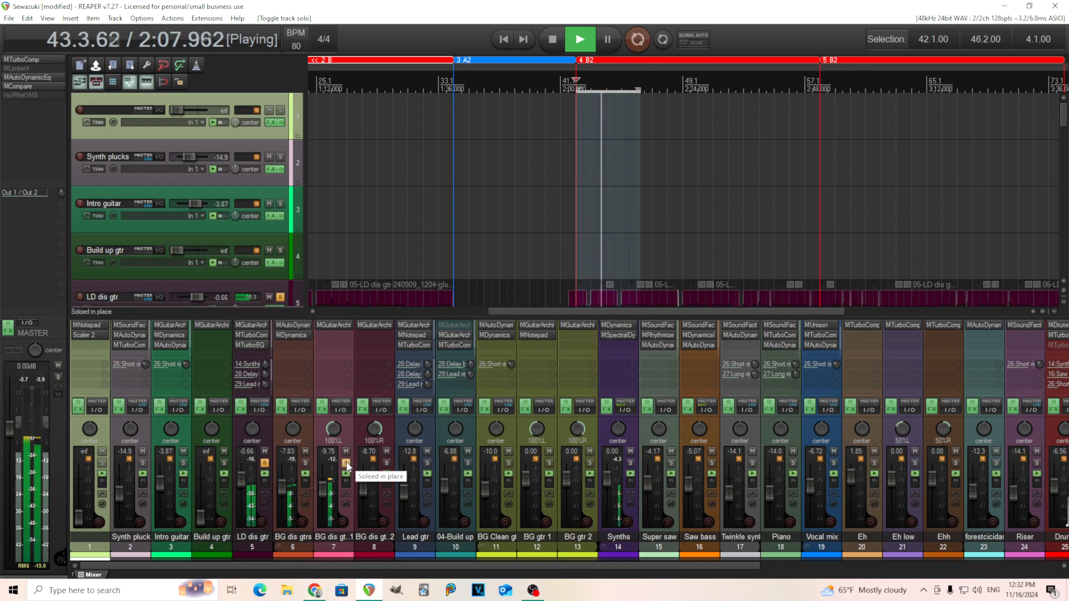
pyautogui.click(305, 464)
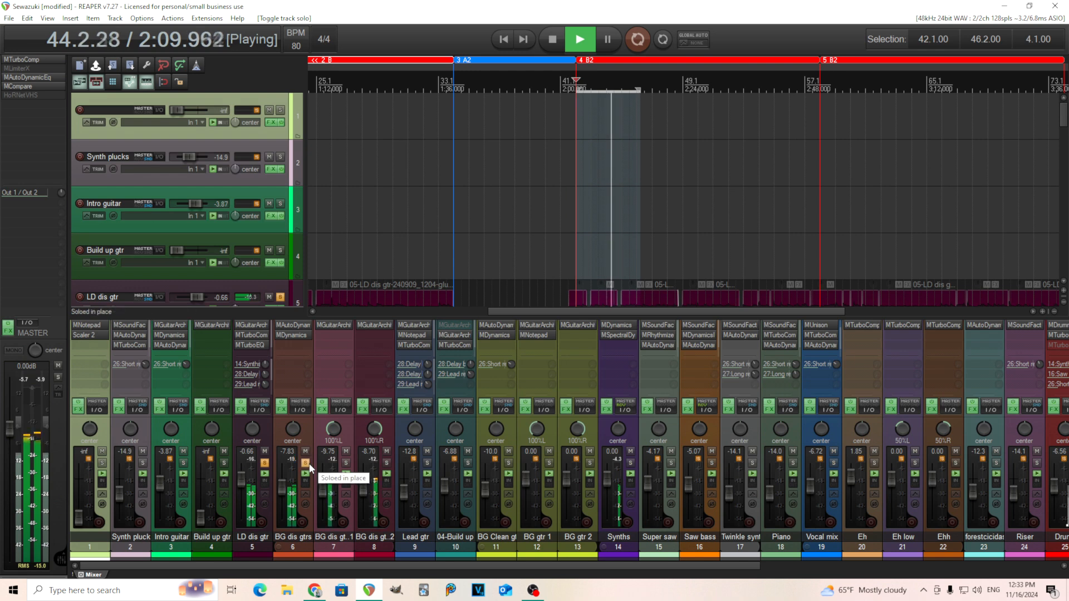
# Stop playback, review the Gate, OD, Amp, Cabinet and ER modules in LD dis gtr's MGuitarArchitect and close the plugin
pyautogui.click(556, 38)
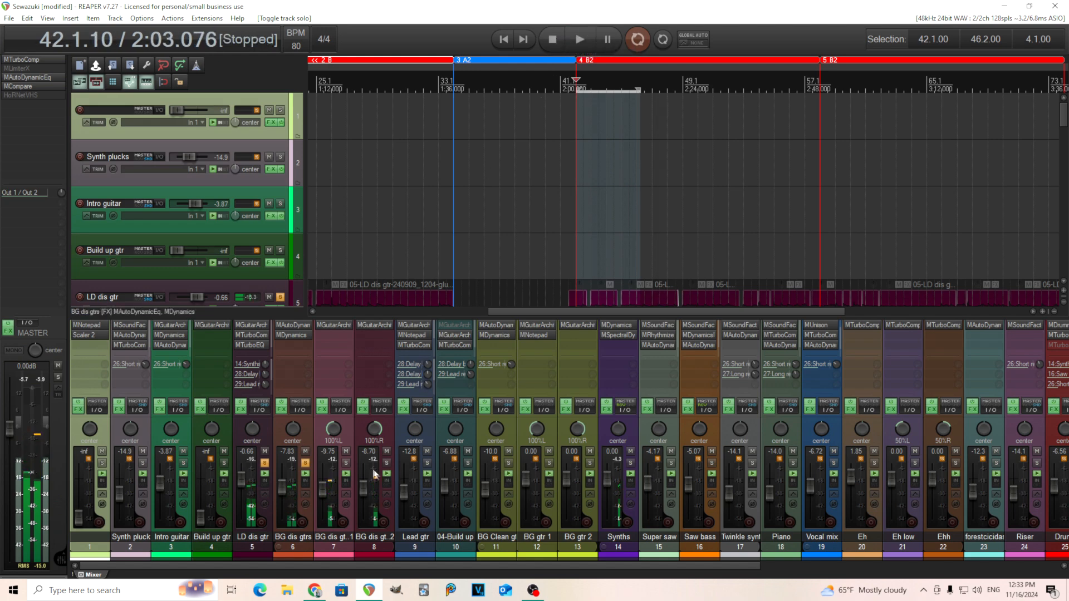
pyautogui.click(248, 325)
pyautogui.click(53, 184)
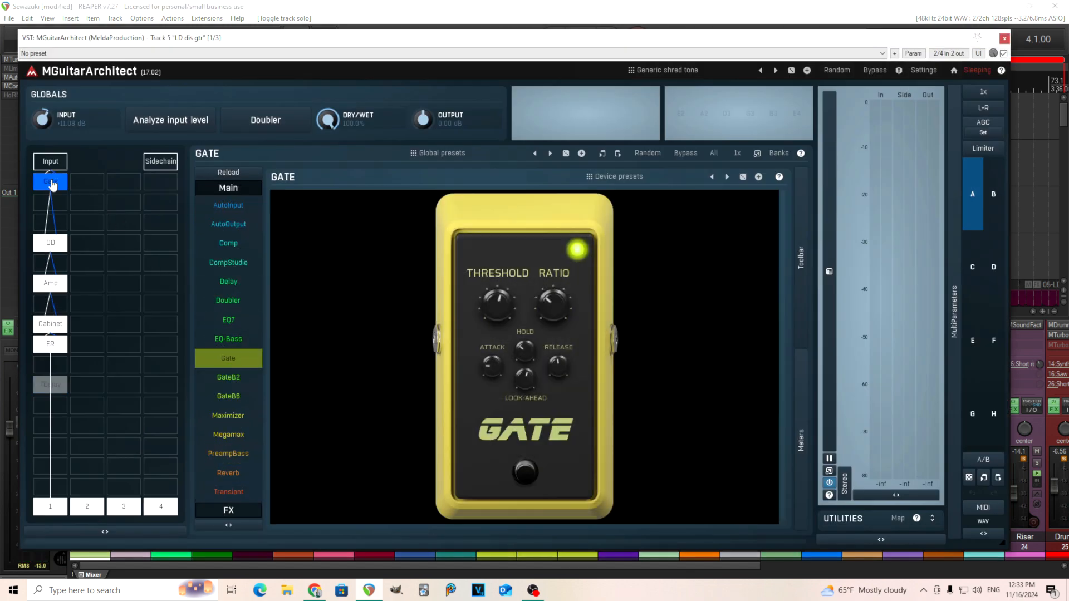
pyautogui.click(55, 244)
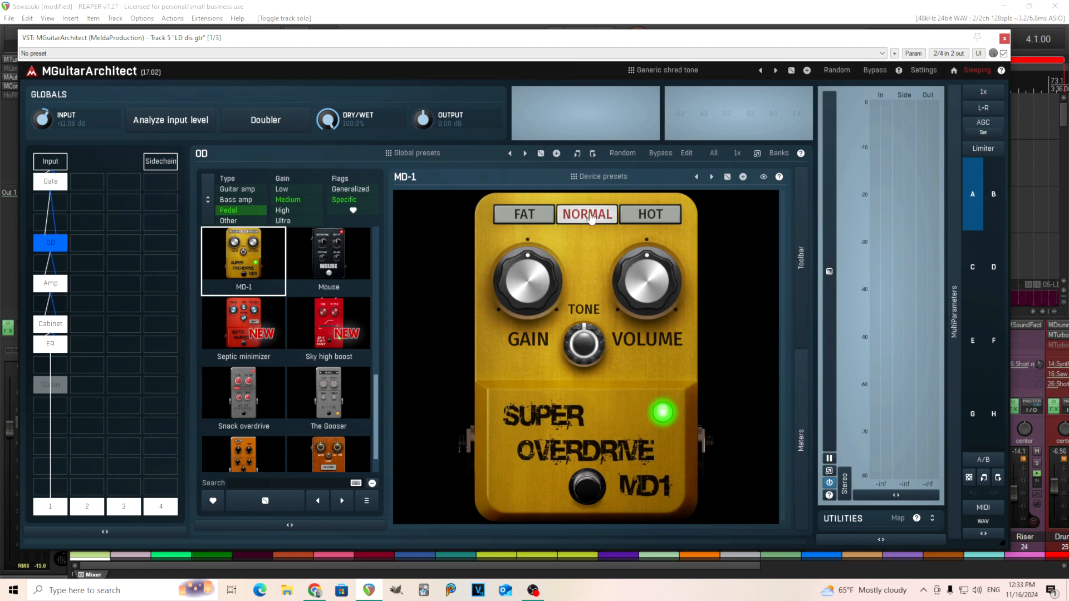
pyautogui.click(53, 285)
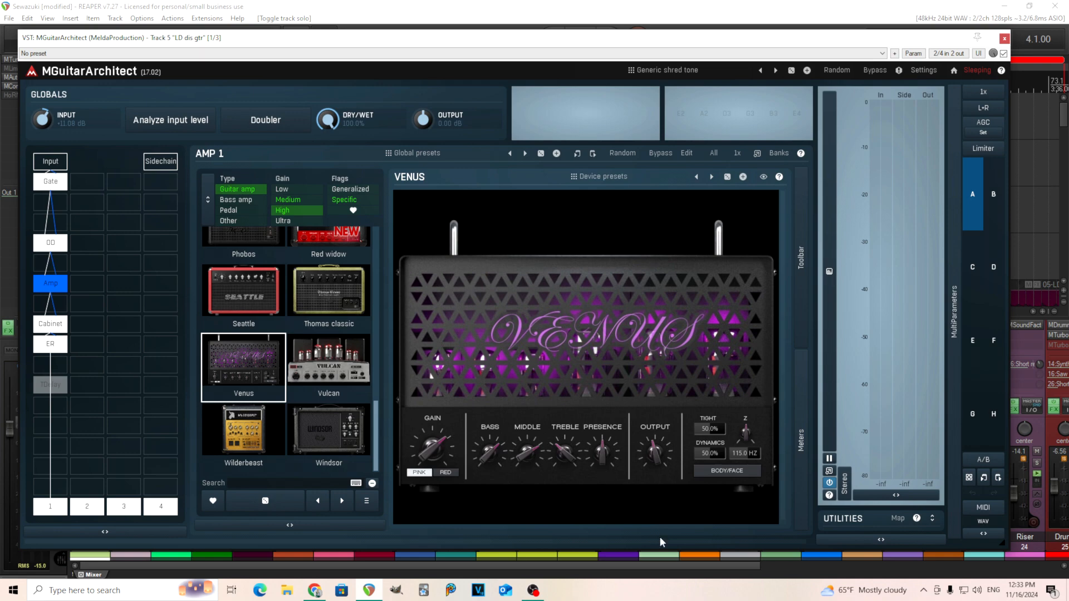
pyautogui.click(50, 324)
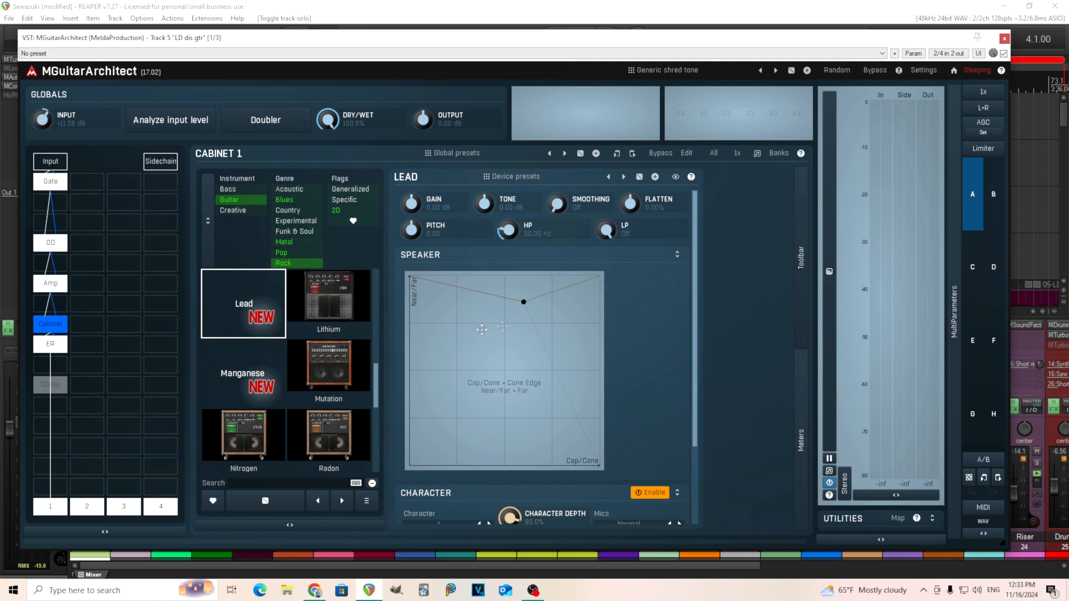
pyautogui.click(53, 345)
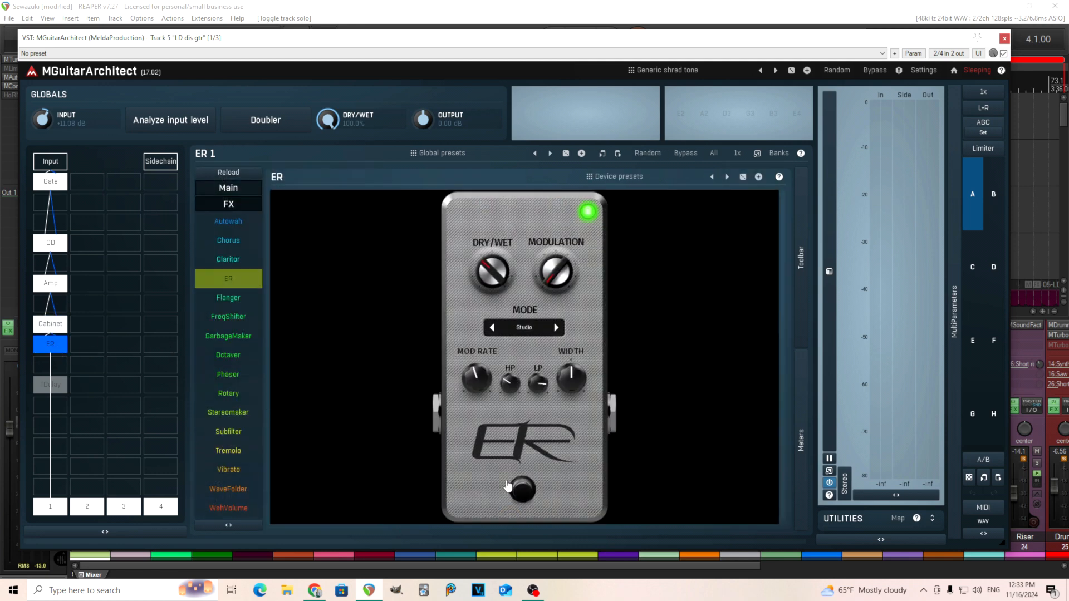
pyautogui.click(1004, 39)
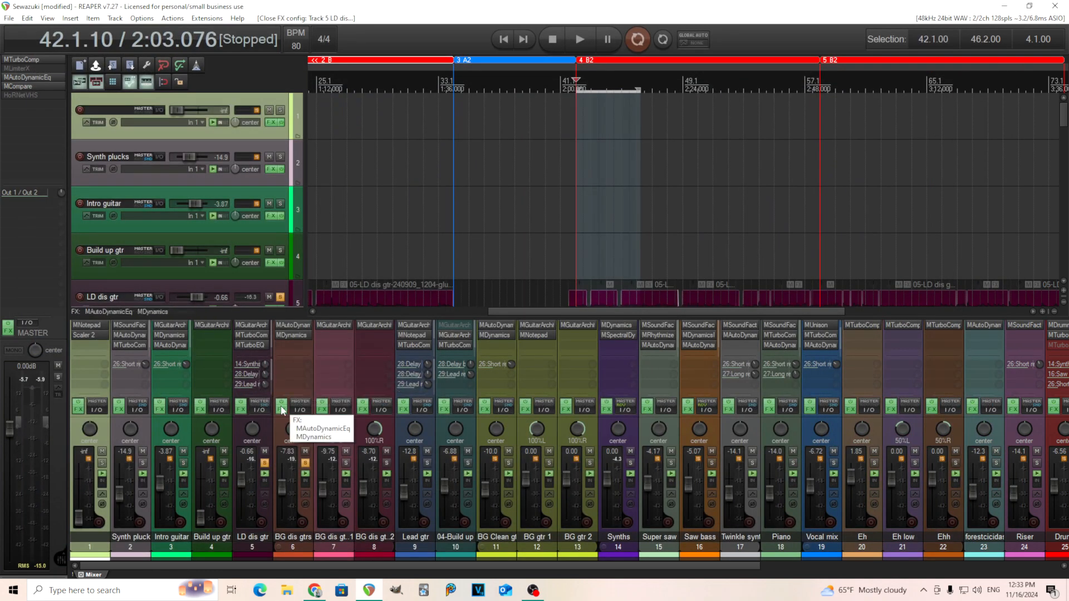
# Unsolo LD dis gtr, review the OD, Amp and Cabinet modules in BG dis gtr 1's MGuitarArchitect and close the plugin
pyautogui.click(266, 463)
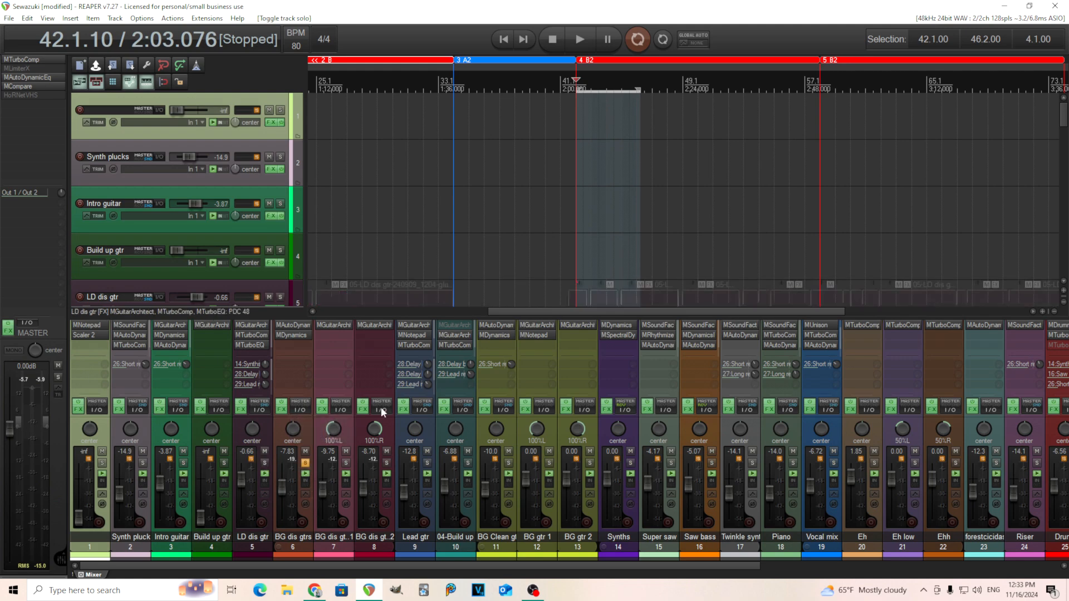
pyautogui.click(332, 325)
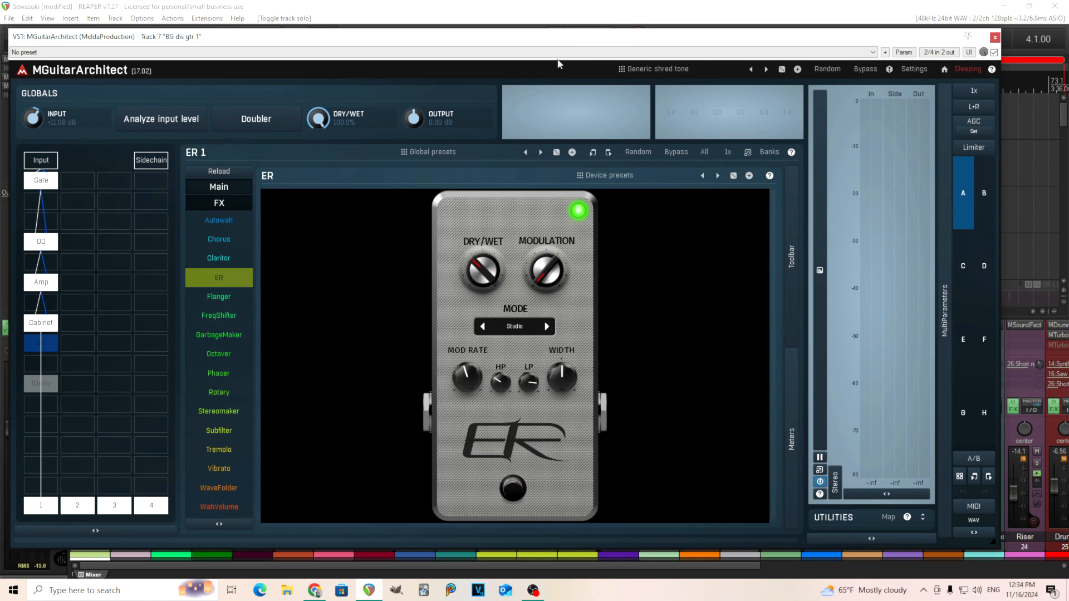
pyautogui.click(43, 243)
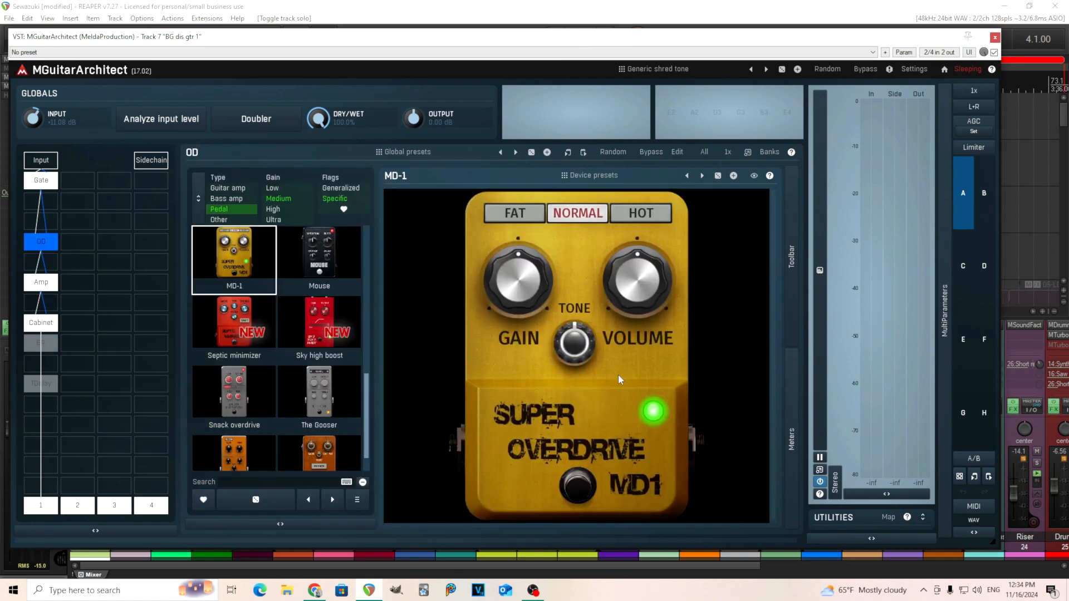
pyautogui.click(42, 285)
pyautogui.click(50, 325)
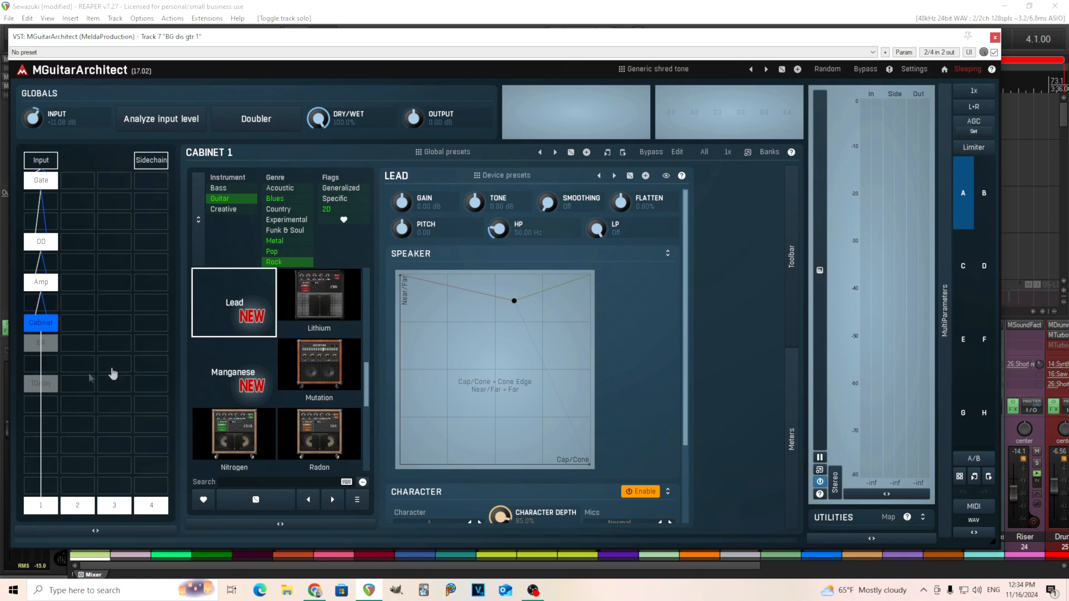
pyautogui.click(994, 38)
# Audition the soloed BG dis gtrs folder, stop playback and inspect its MAutoDynamicEq and MDynamics settings, closing each plugin
pyautogui.click(573, 38)
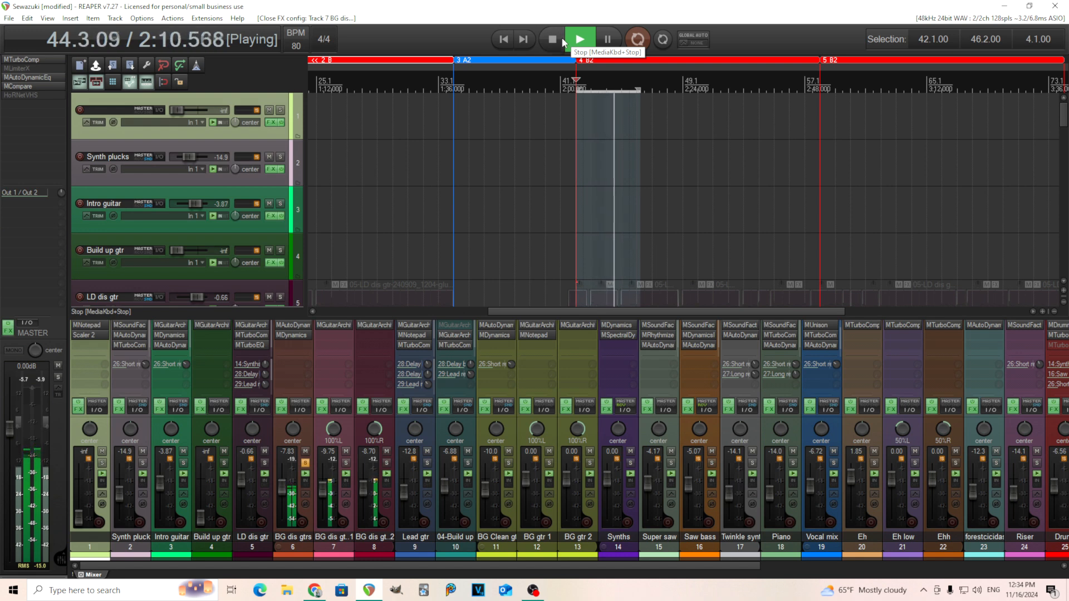
pyautogui.click(564, 41)
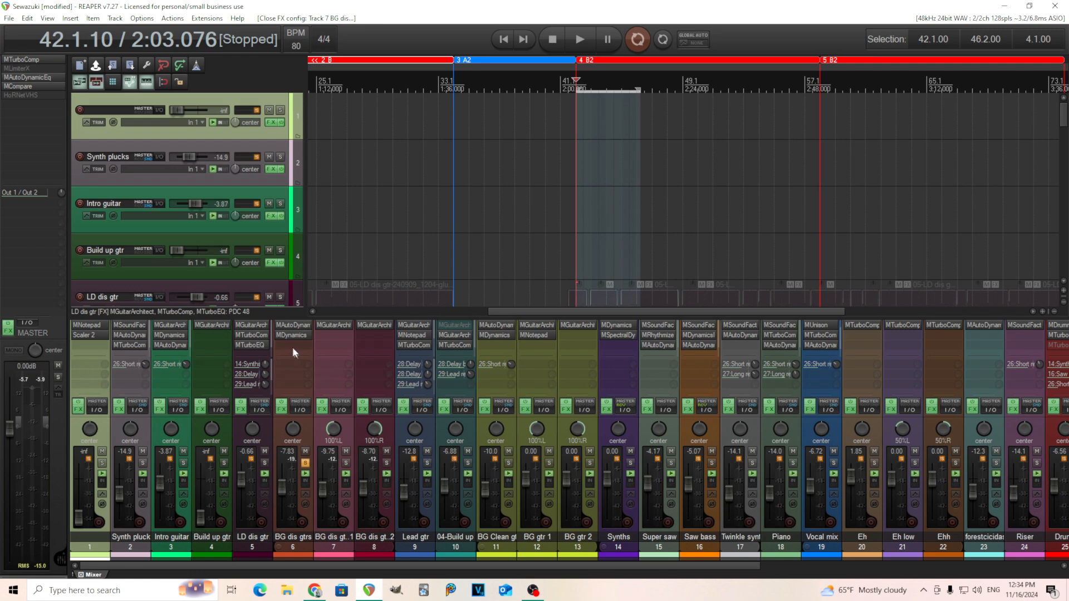
pyautogui.click(292, 325)
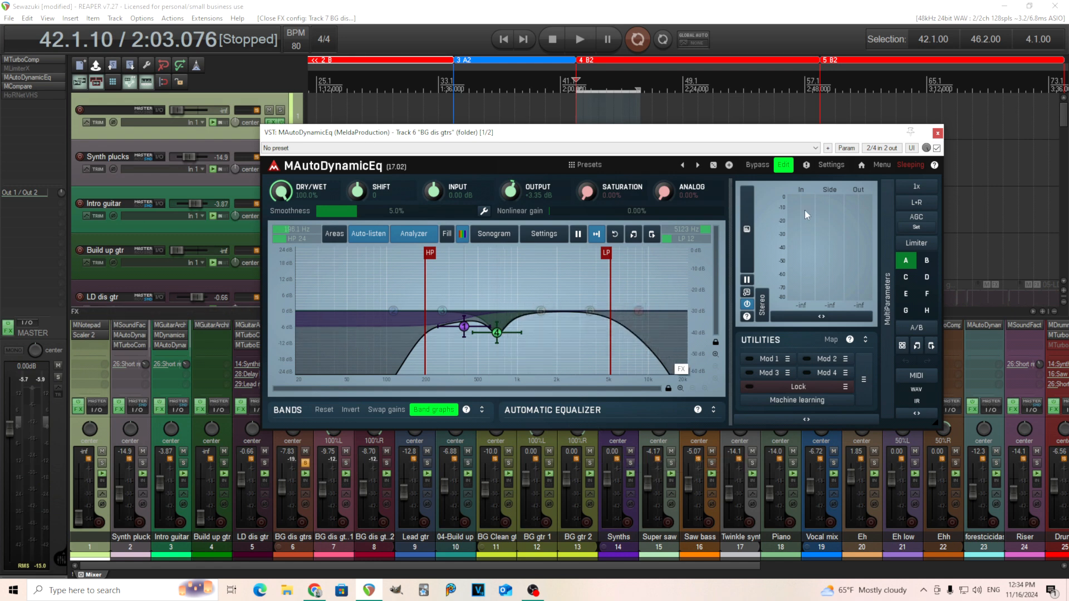
pyautogui.click(938, 136)
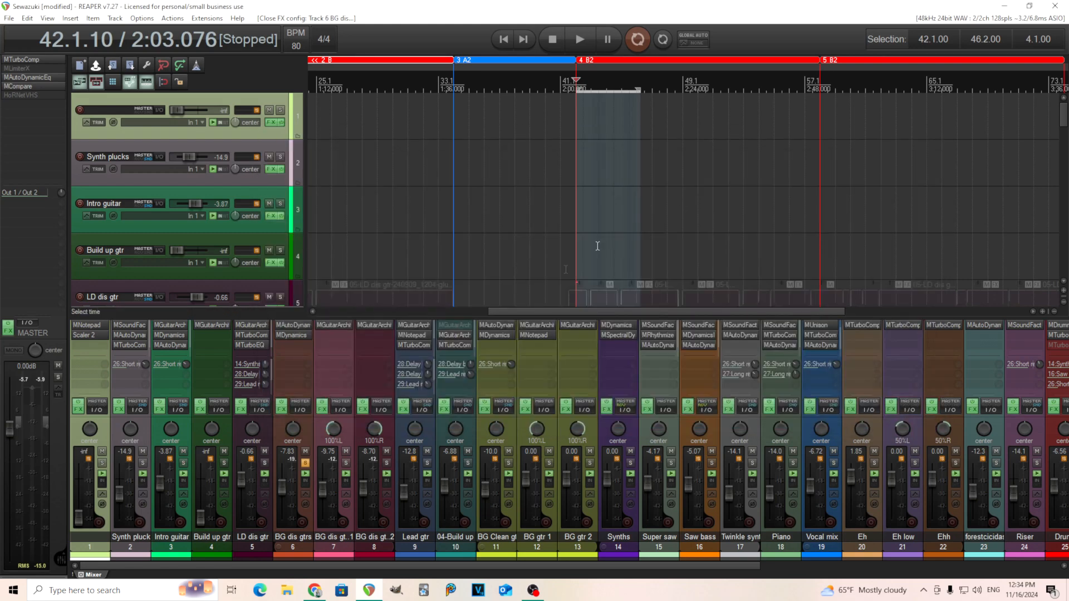
pyautogui.click(300, 334)
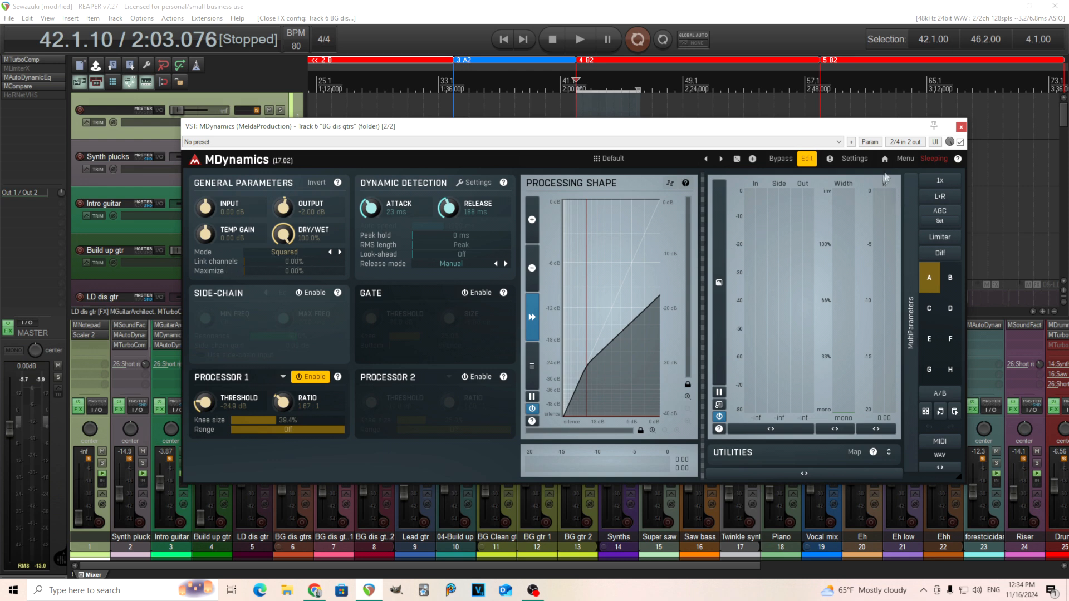
pyautogui.click(961, 128)
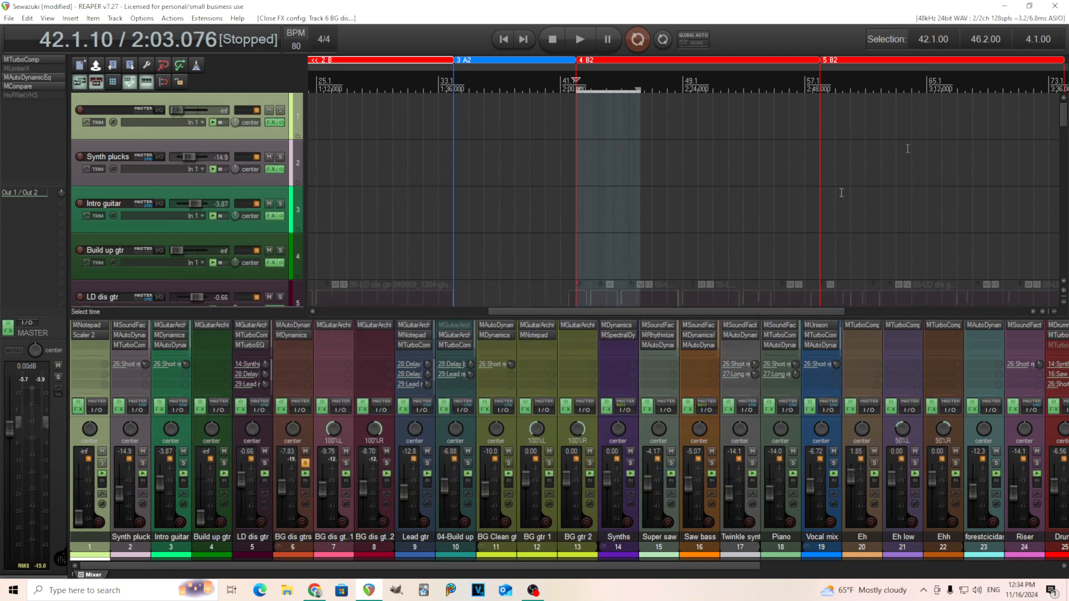
# Switch the solo from BG dis gtrs to LD dis gtr, audition its MTurboComp MPI-2500 compressor, close the plugin and stop playback
pyautogui.click(305, 462)
pyautogui.click(265, 462)
pyautogui.click(260, 336)
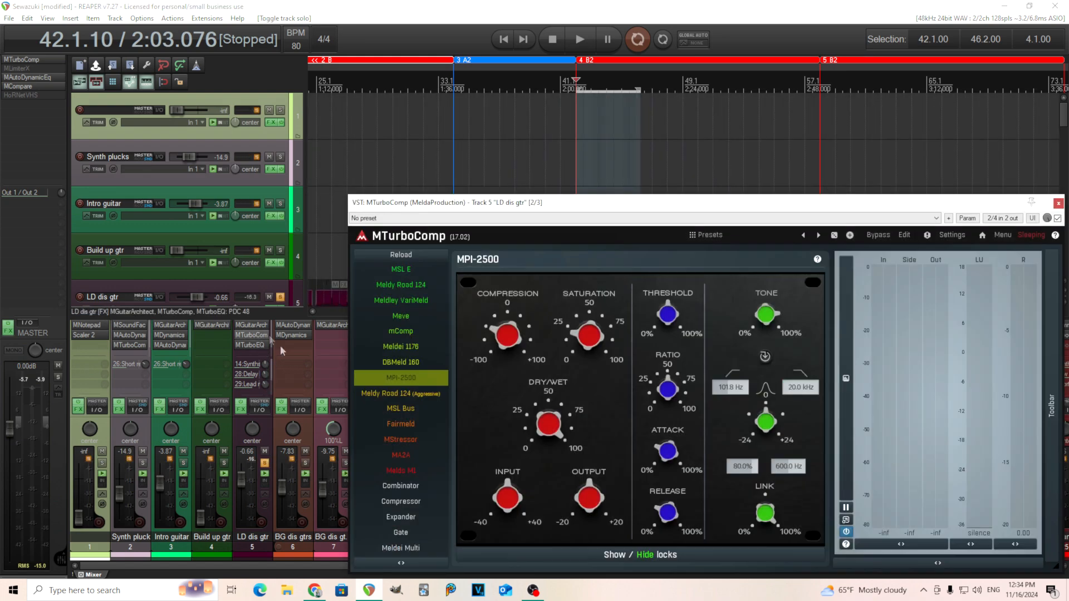
pyautogui.click(586, 42)
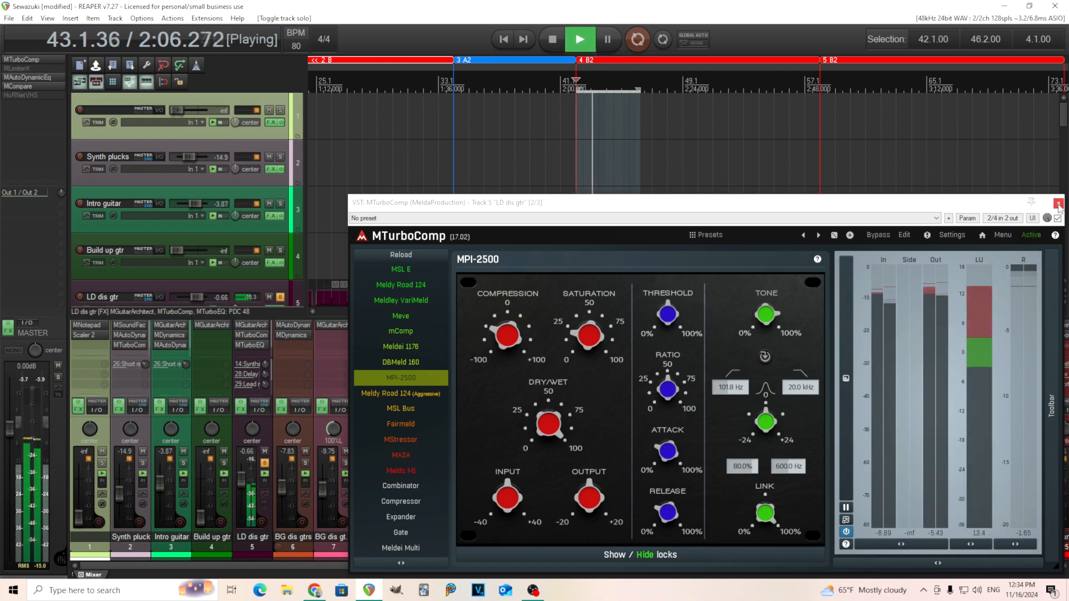
pyautogui.click(1057, 202)
pyautogui.click(554, 44)
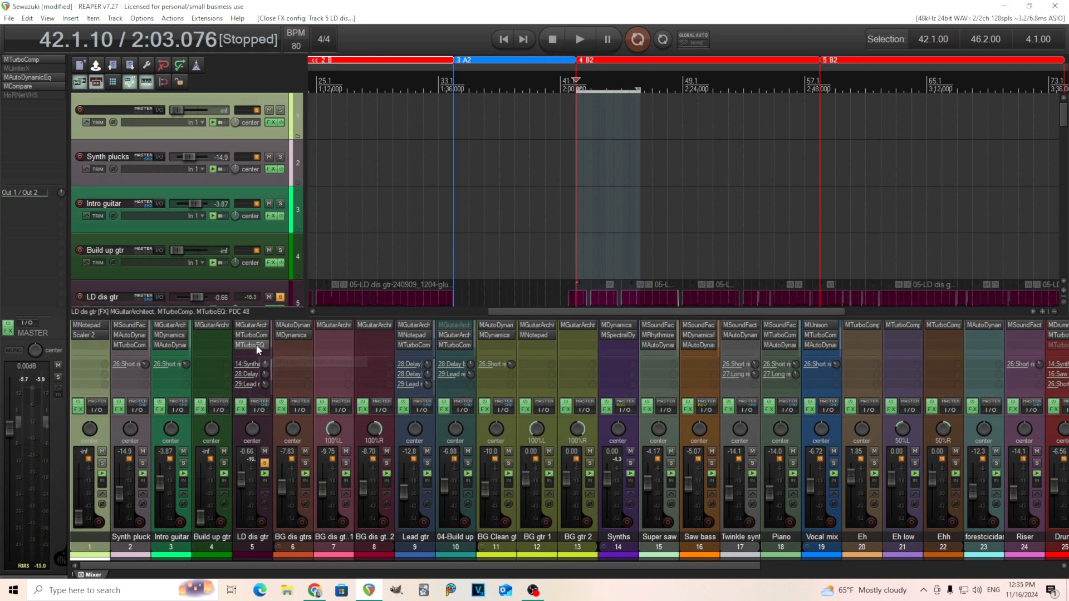
# Open LD dis gtr's MTurboEQ, audition it with and without bypass, stop playback and close the plugin
pyautogui.scroll(-1, 254, 342)
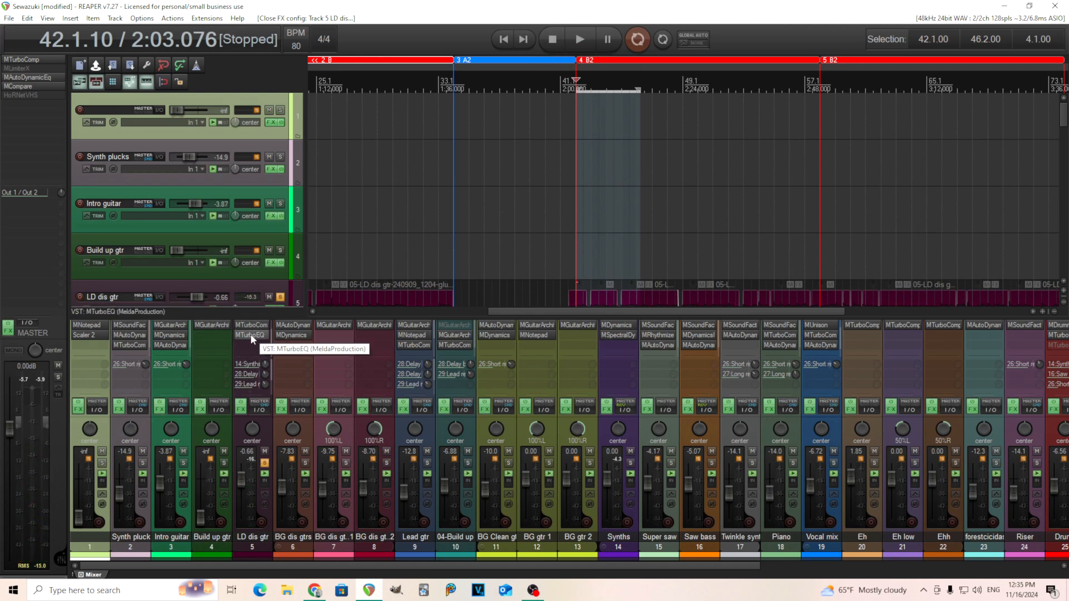
pyautogui.click(250, 335)
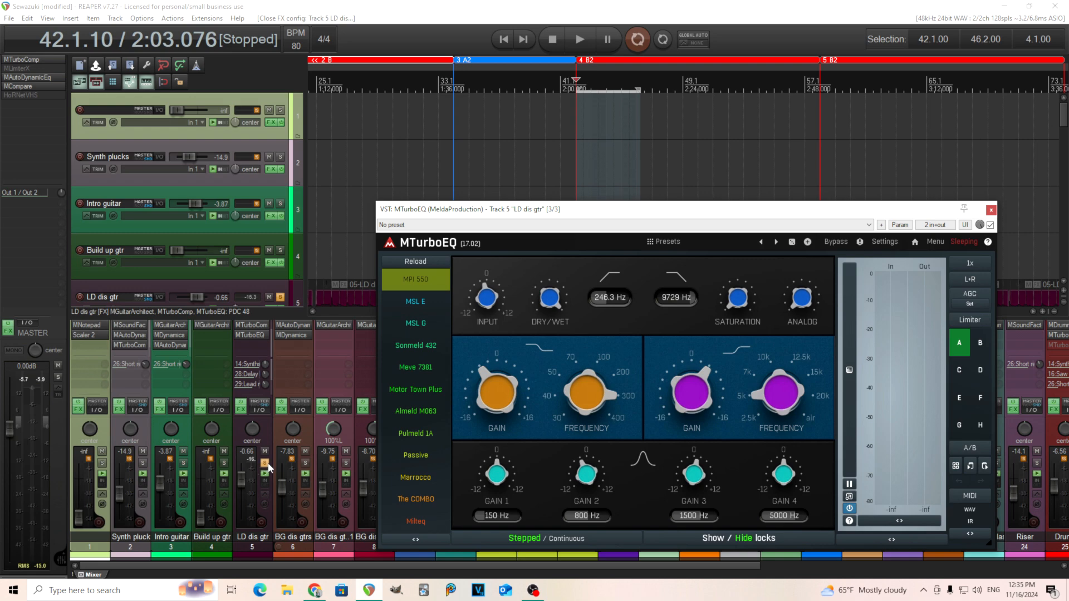
pyautogui.click(579, 39)
pyautogui.moveTo(816, 216); pyautogui.dragTo(704, 148)
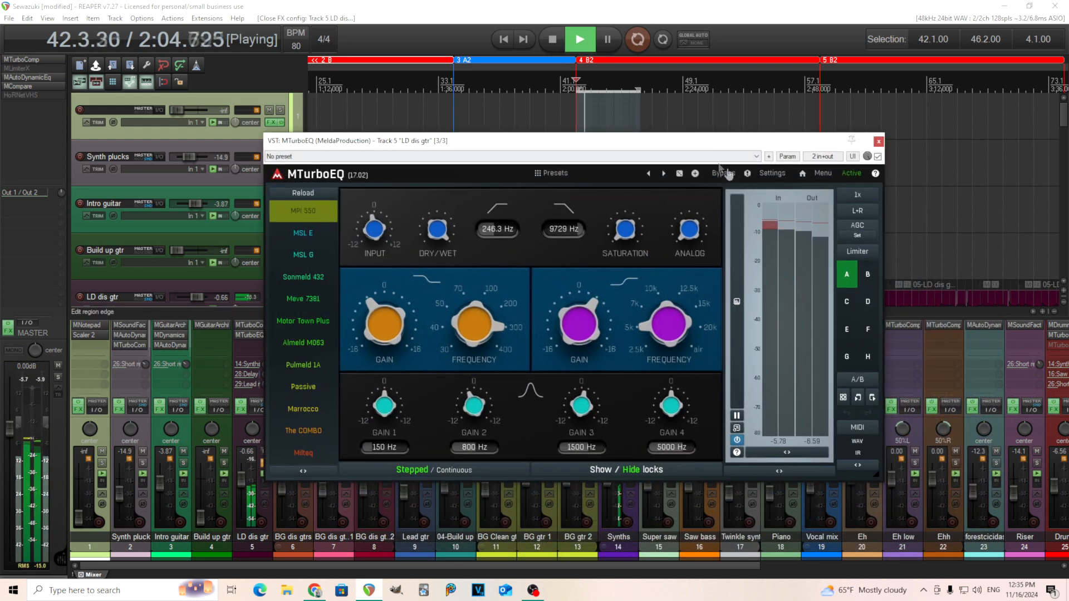
pyautogui.click(727, 177)
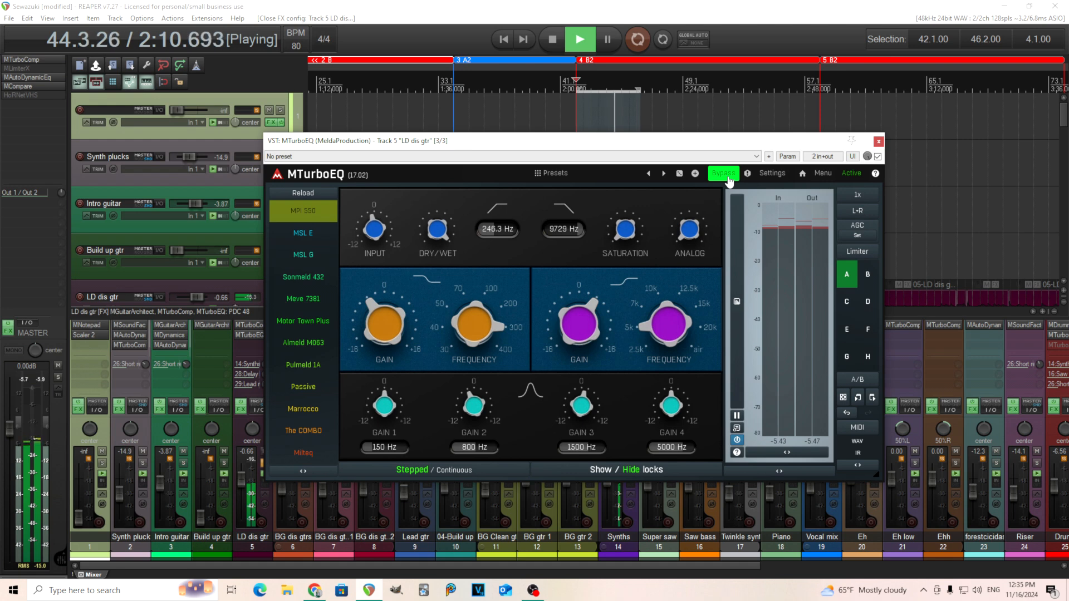
pyautogui.click(728, 177)
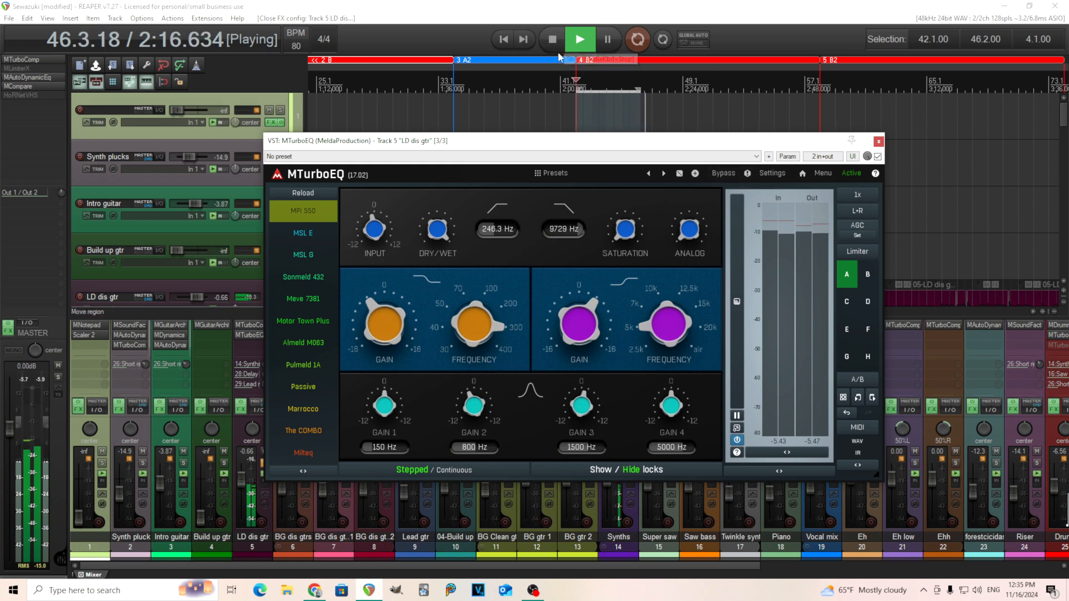
pyautogui.press('space')
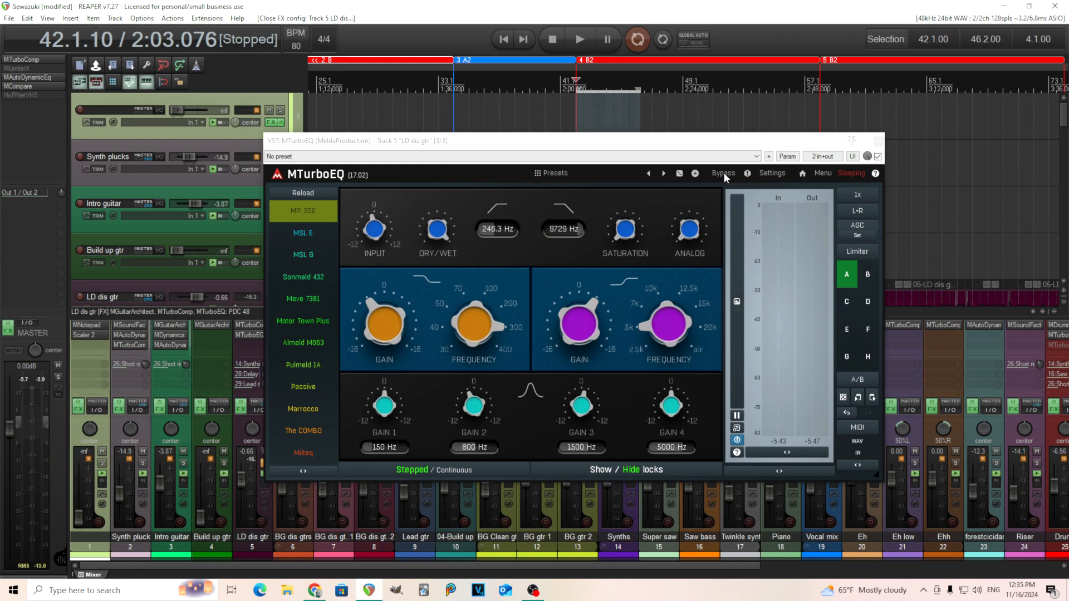
pyautogui.click(878, 142)
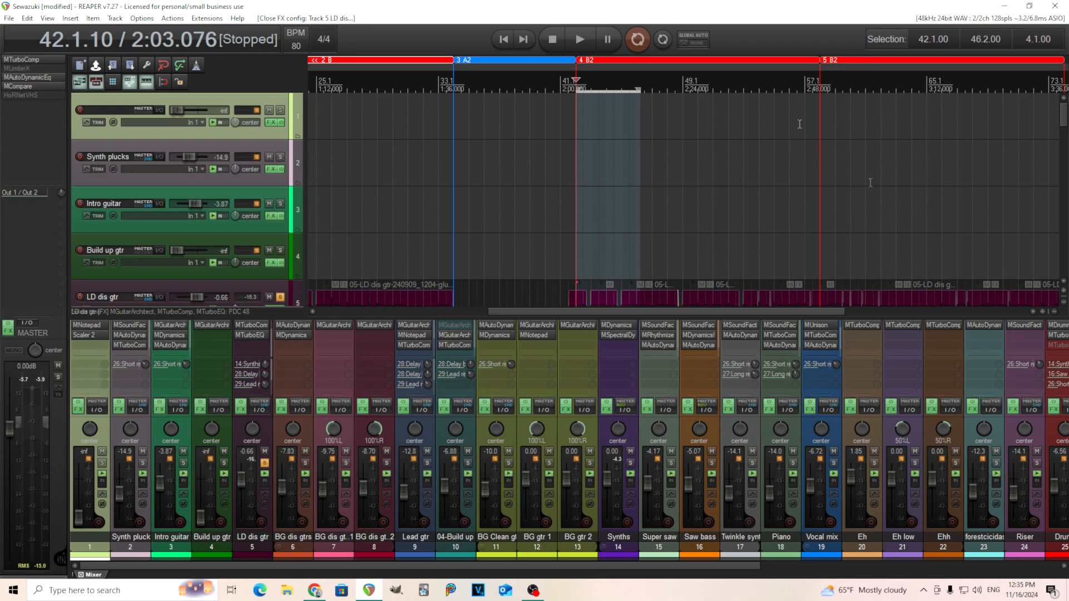
# Solo the Short reverb Bus and unsolo LD dis gtr
pyautogui.moveTo(750, 565); pyautogui.dragTo(1047, 579)
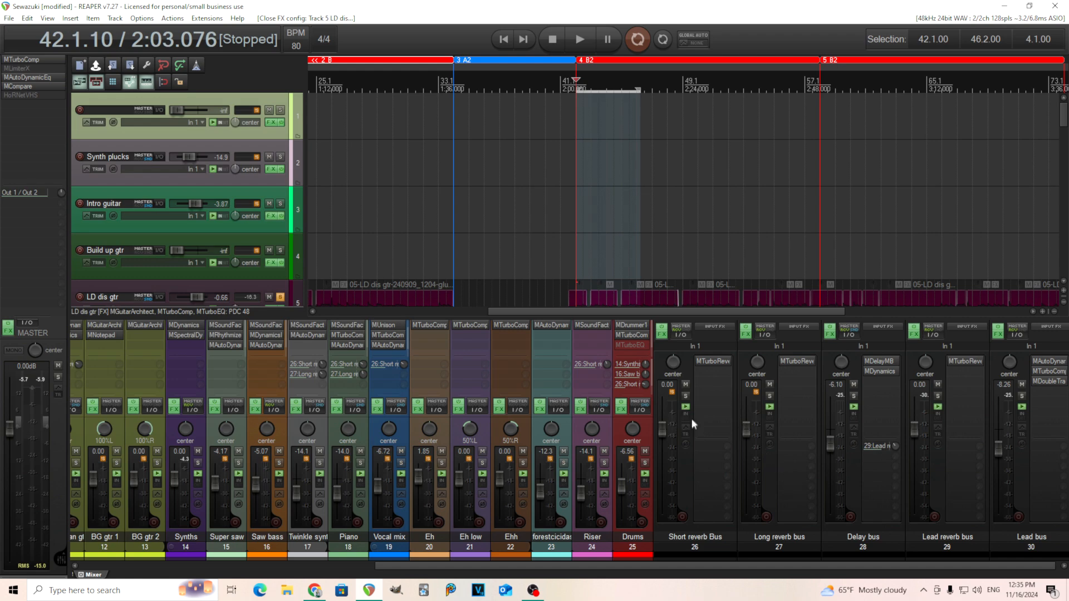
pyautogui.click(685, 396)
pyautogui.moveTo(696, 567); pyautogui.dragTo(352, 576)
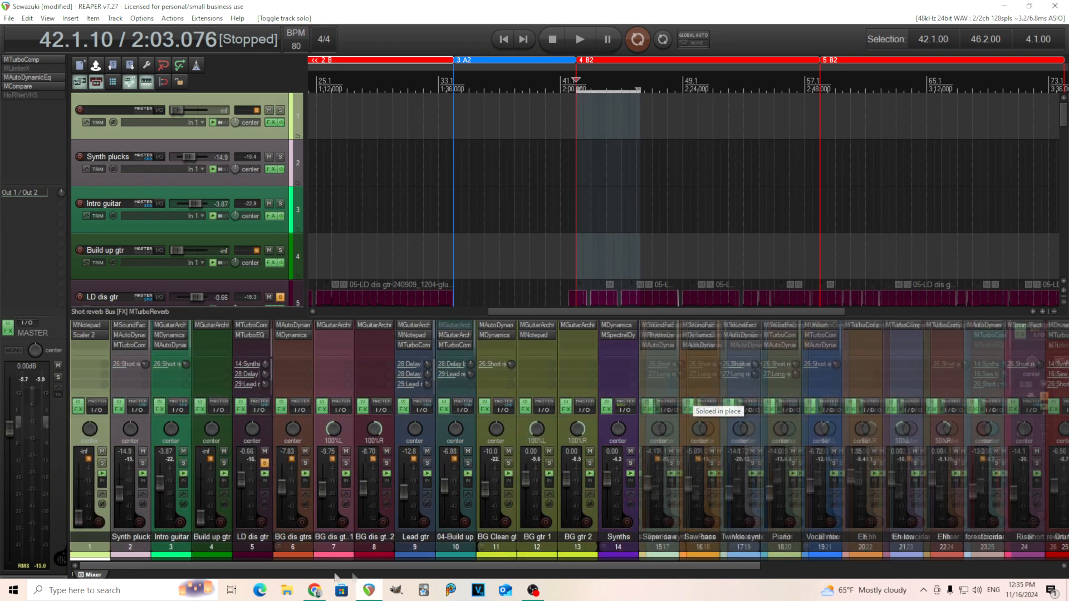
pyautogui.click(266, 462)
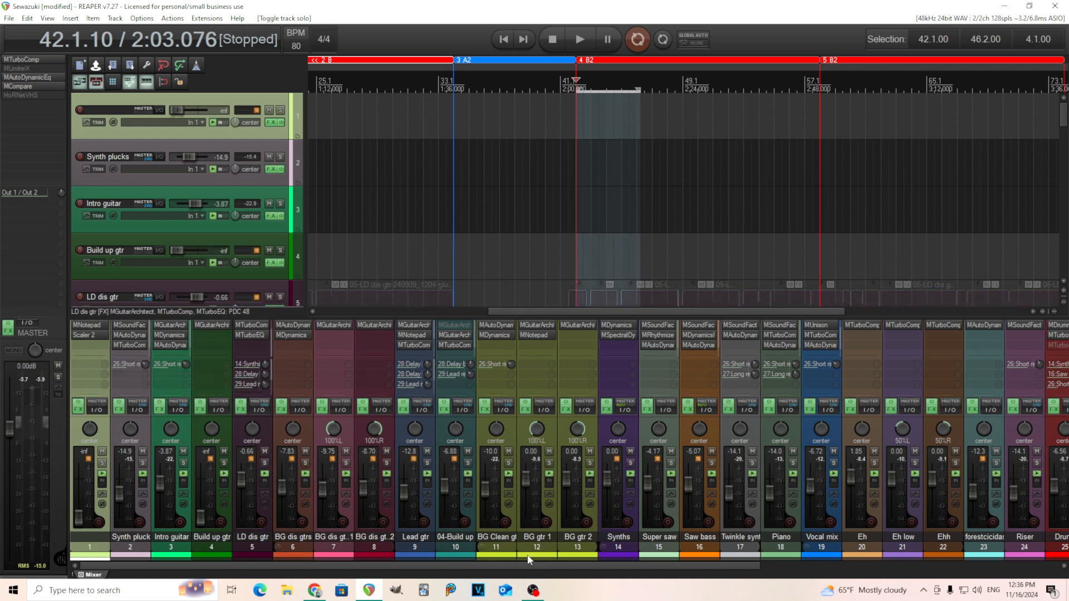
# Audition the soloed Short reverb Bus from the B2 region, the A2 region and the song start, then stop playback
pyautogui.moveTo(541, 560); pyautogui.dragTo(838, 563)
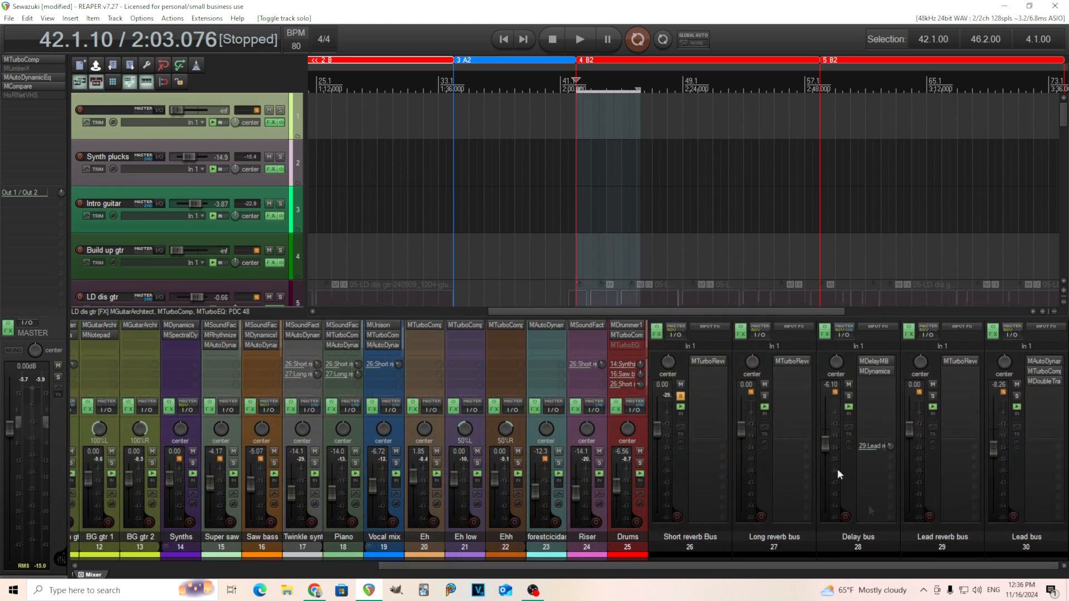
pyautogui.click(578, 42)
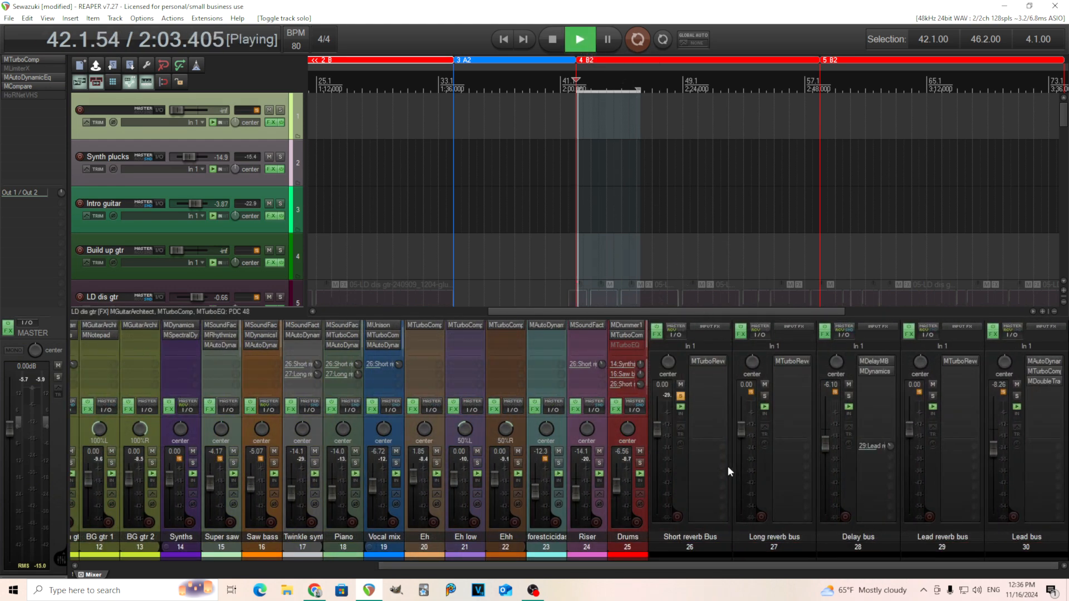
pyautogui.click(453, 82)
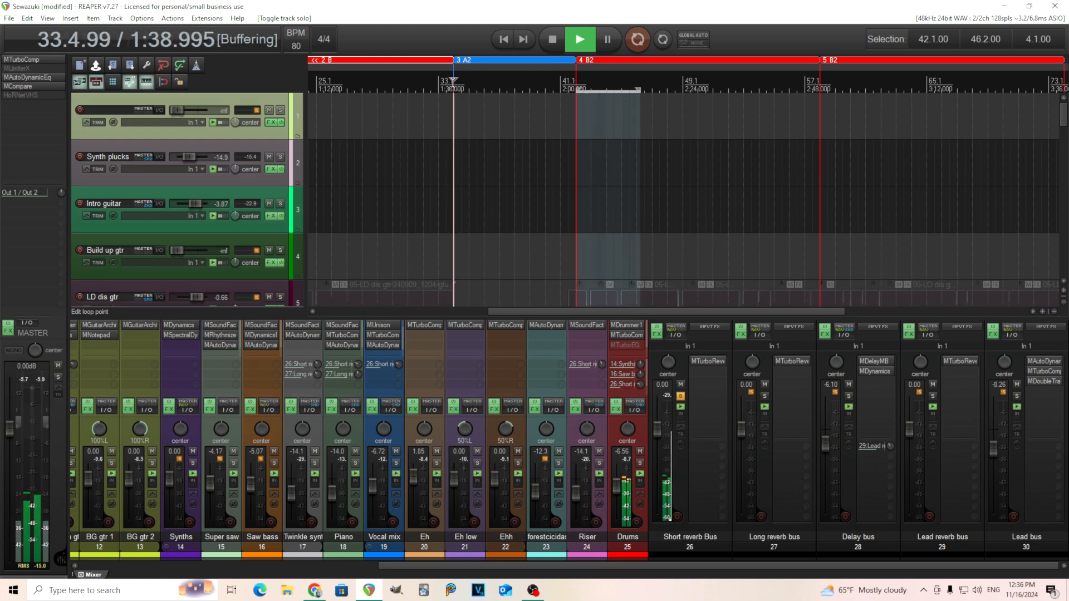
pyautogui.moveTo(718, 566); pyautogui.dragTo(372, 557)
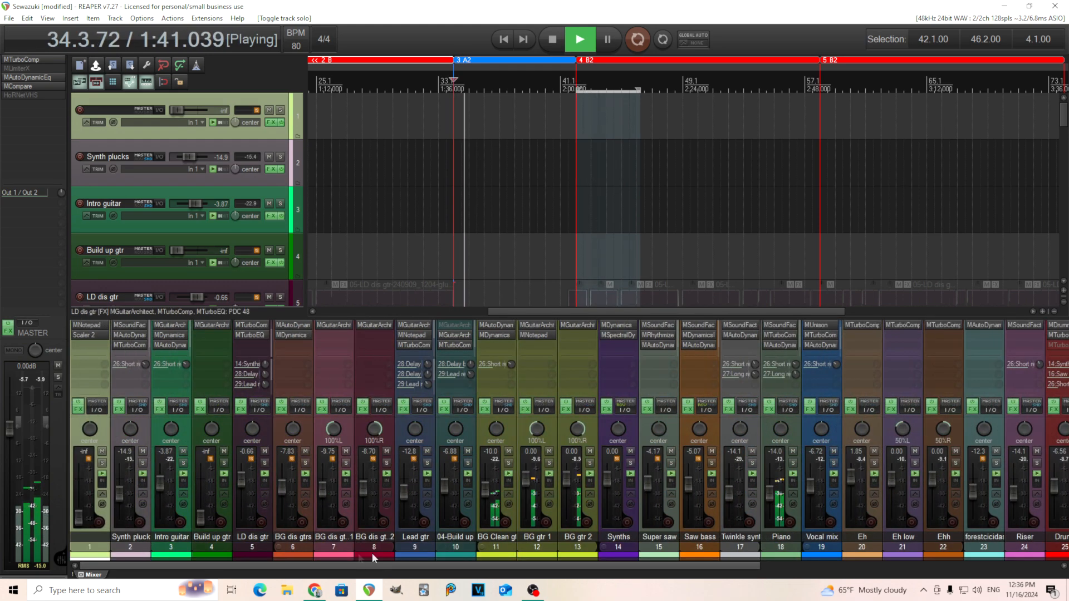
pyautogui.scroll(-3, 515, 64)
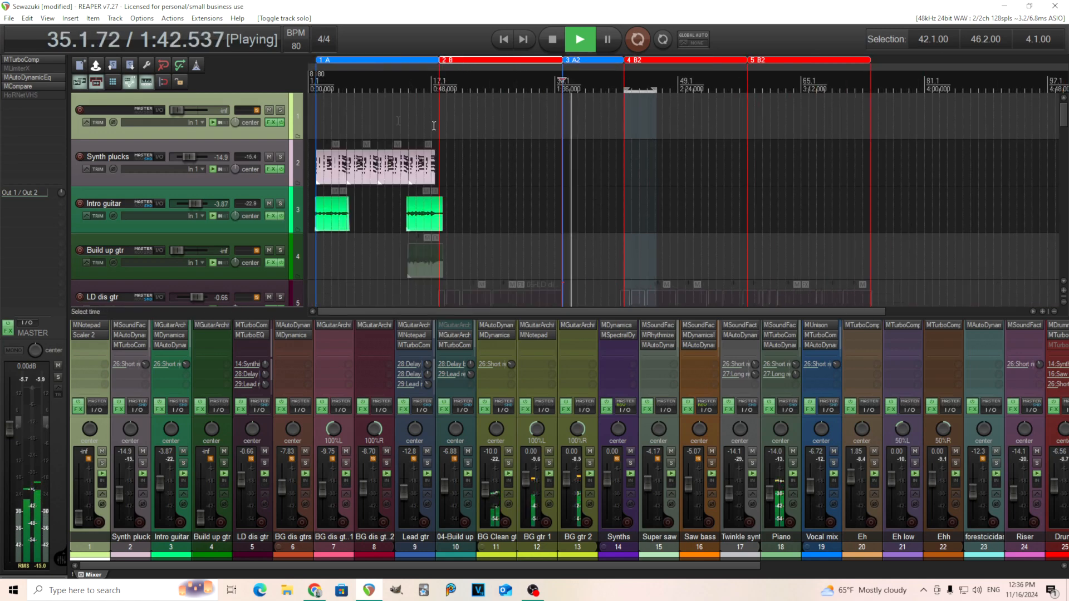
pyautogui.click(316, 83)
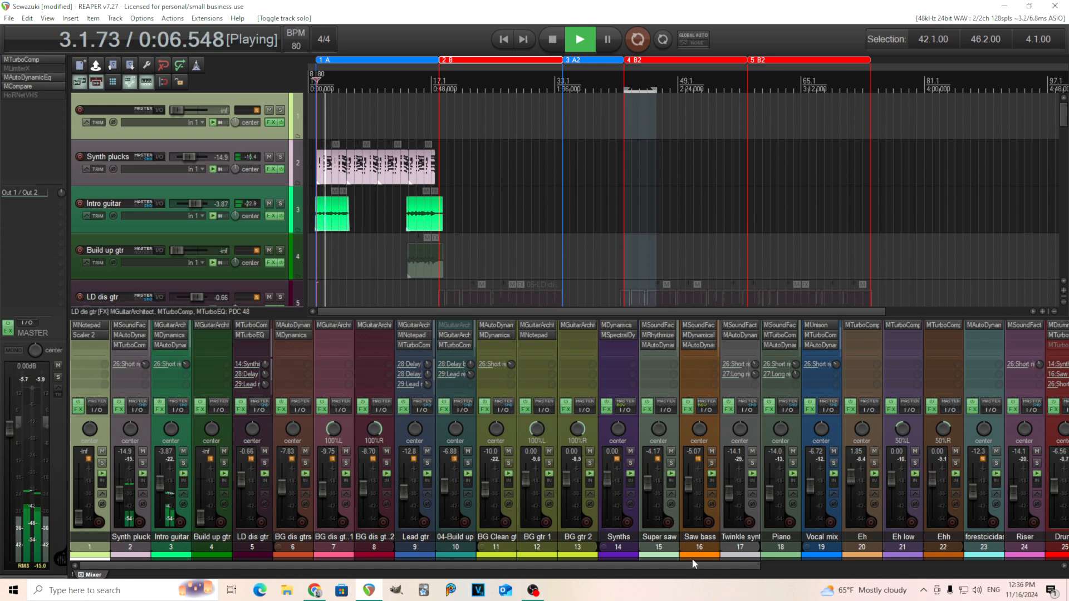
pyautogui.hscroll(5, 703, 568)
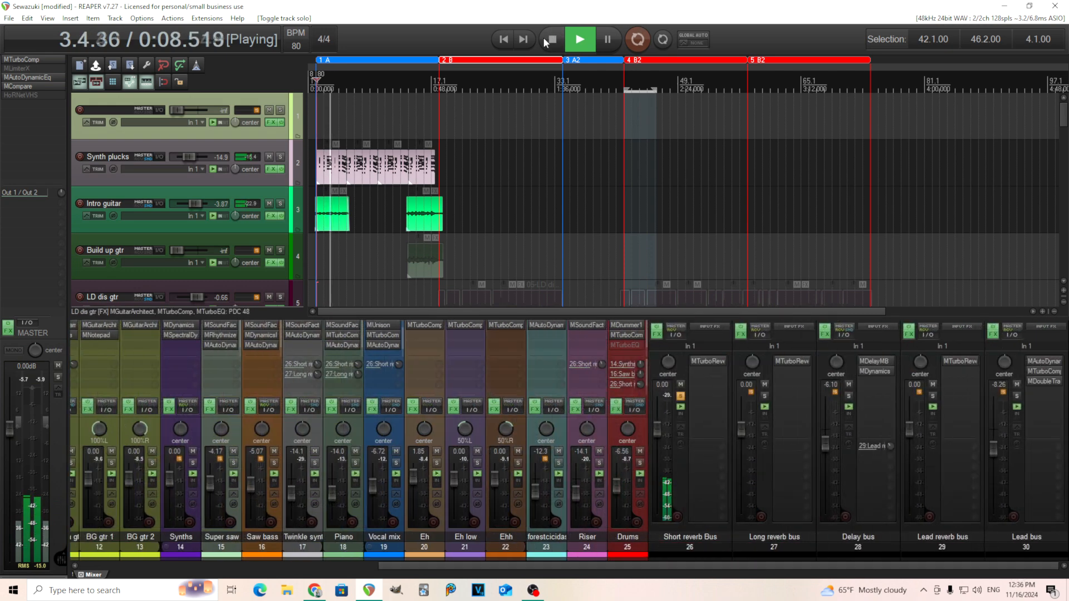
pyautogui.press('space')
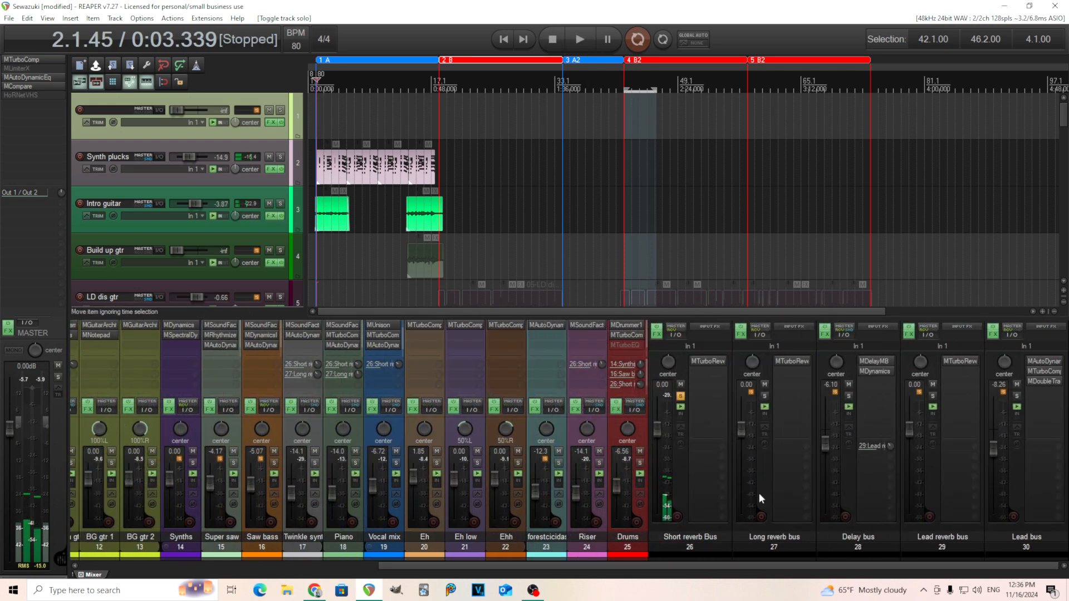
# Inspect the Sunrise Chamber settings in the Short reverb Bus's MTurboReverb and close the plugin
pyautogui.click(706, 362)
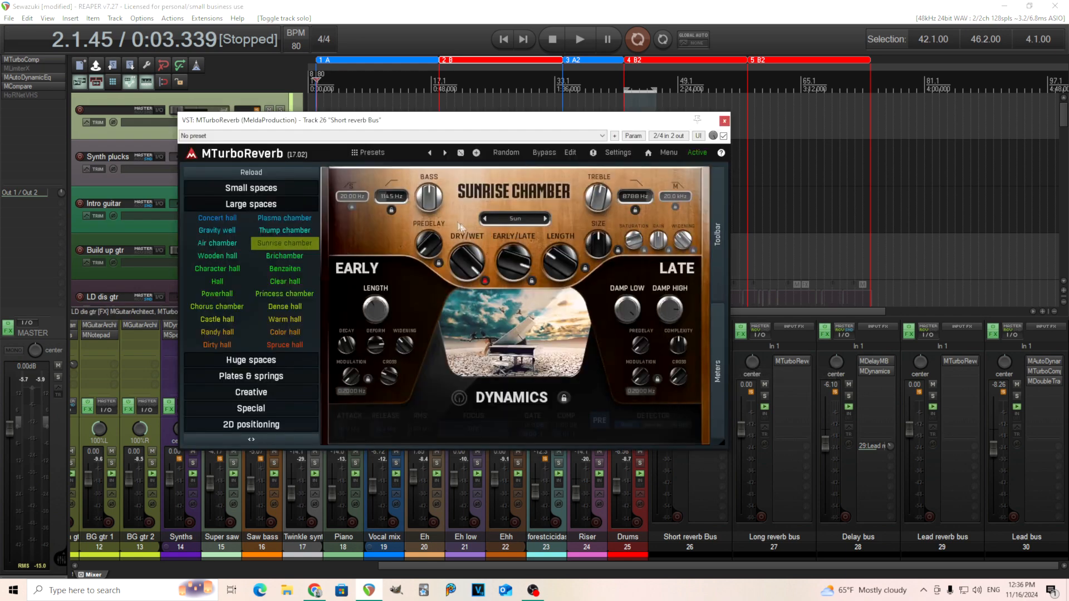
pyautogui.moveTo(561, 258)
pyautogui.click(723, 121)
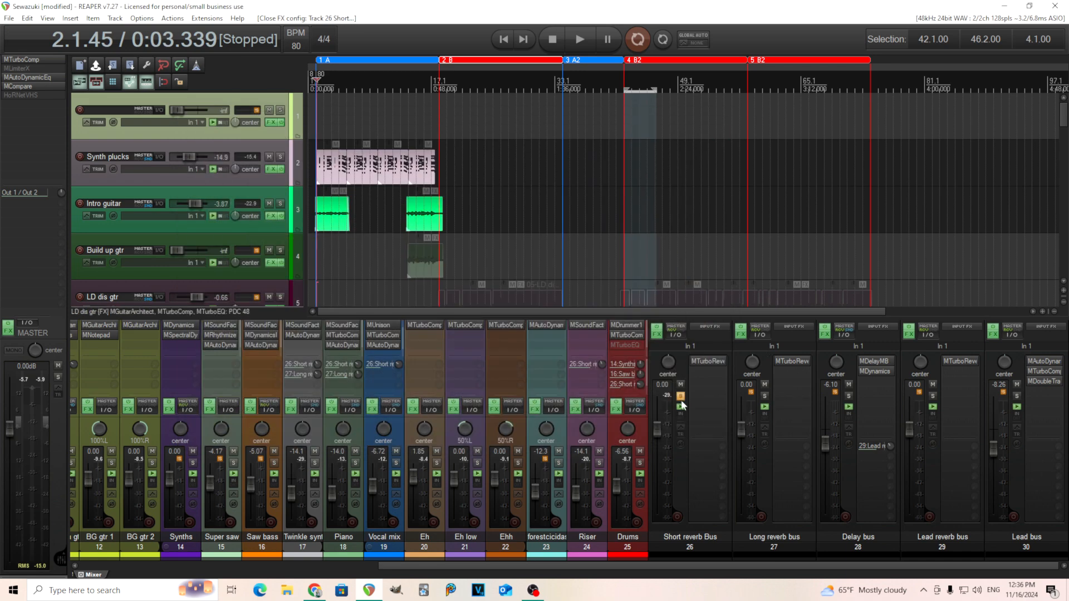
pyautogui.click(706, 362)
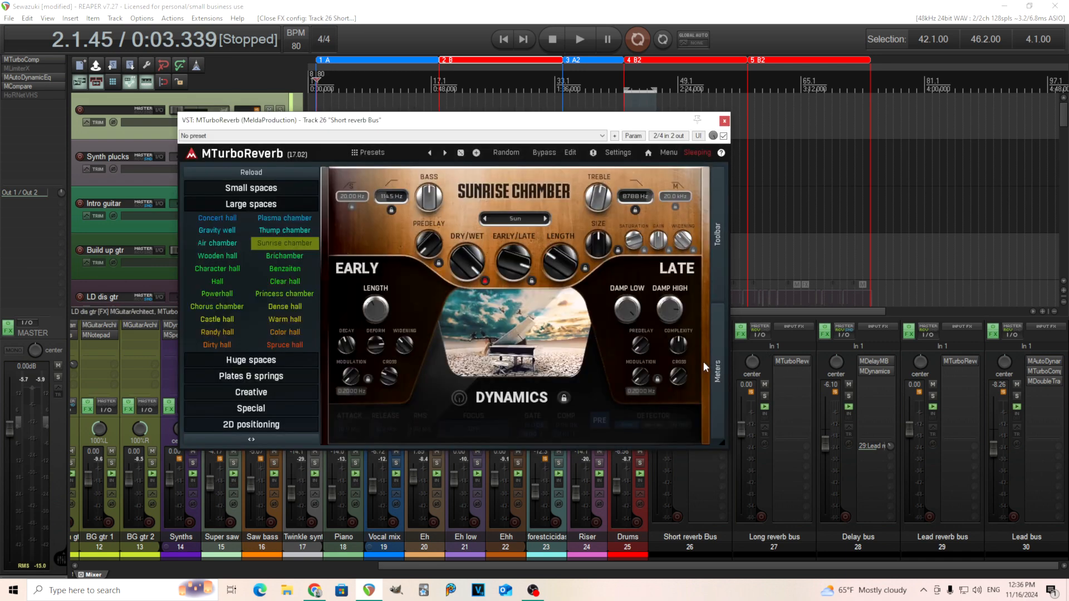
pyautogui.click(724, 121)
# Switch the solo from the Short reverb Bus to the Long reverb bus and briefly audition it from the first B2 region
pyautogui.click(680, 396)
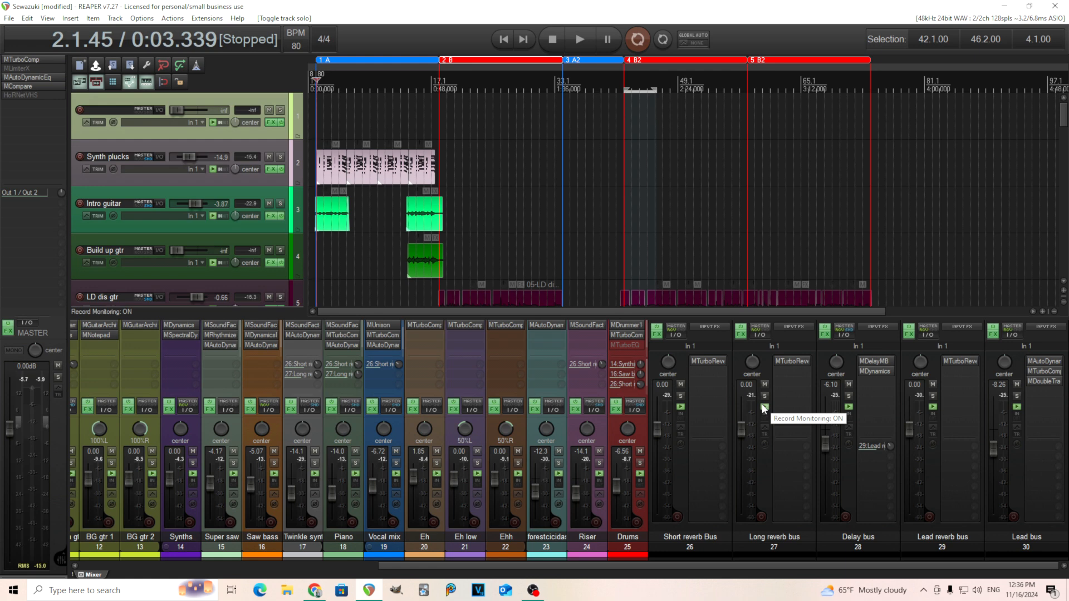
pyautogui.click(764, 396)
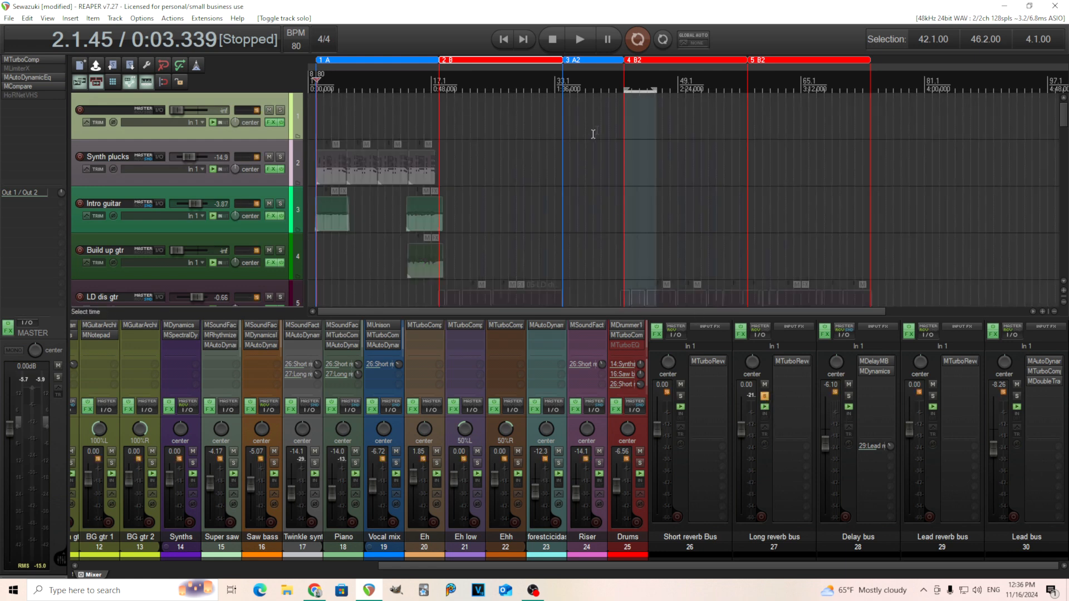
pyautogui.click(623, 88)
pyautogui.click(581, 37)
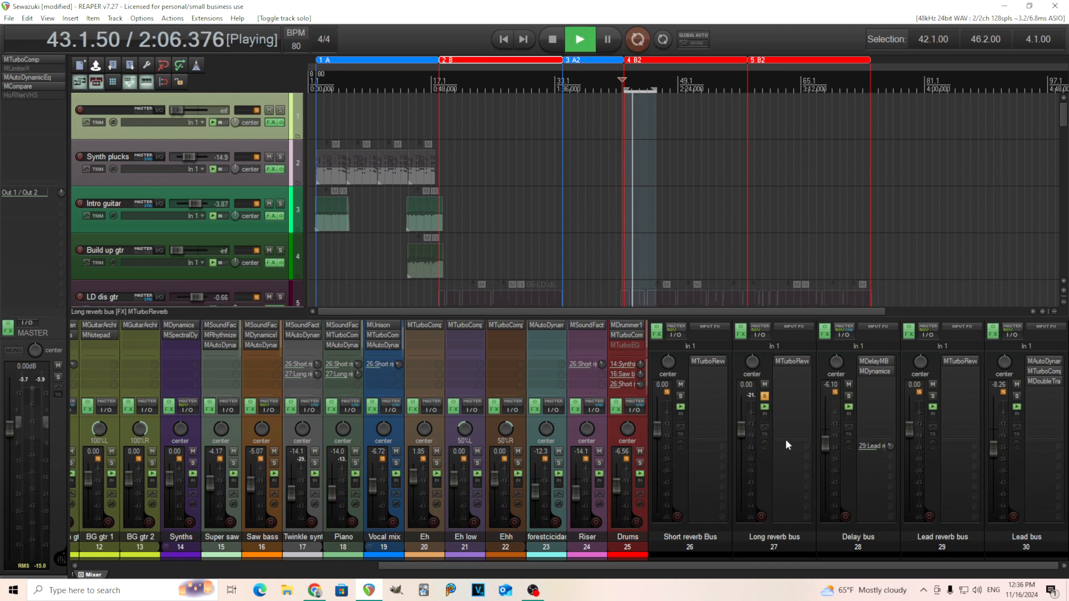
pyautogui.click(552, 38)
# Audition the Long reverb bus from the start of the A2 region, stop playback and inspect its MTurboReverb Dirty Hall settings, closing the plugin
pyautogui.click(561, 85)
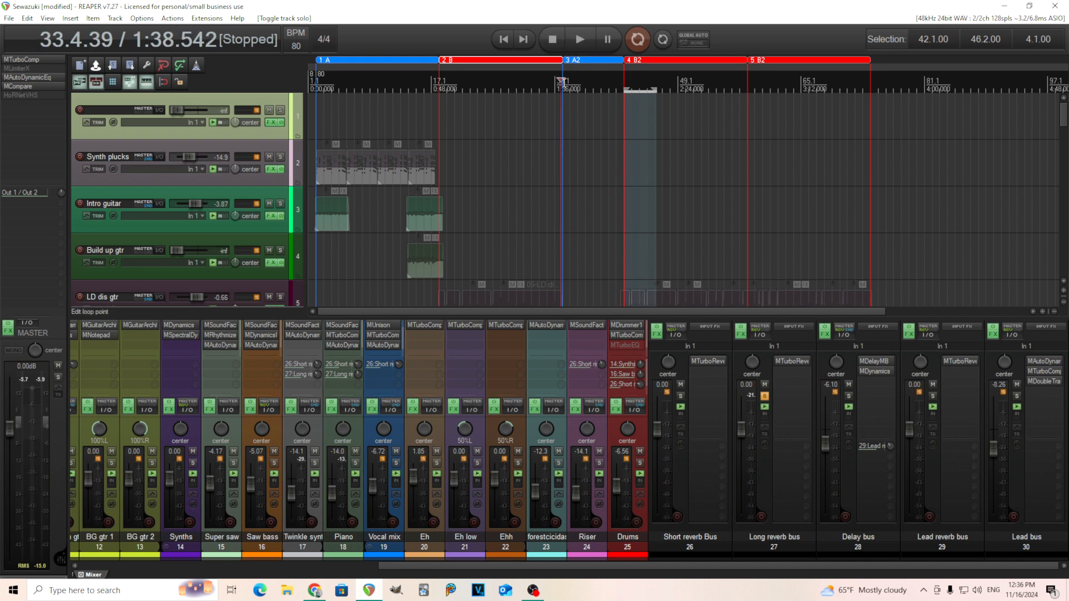
pyautogui.click(579, 40)
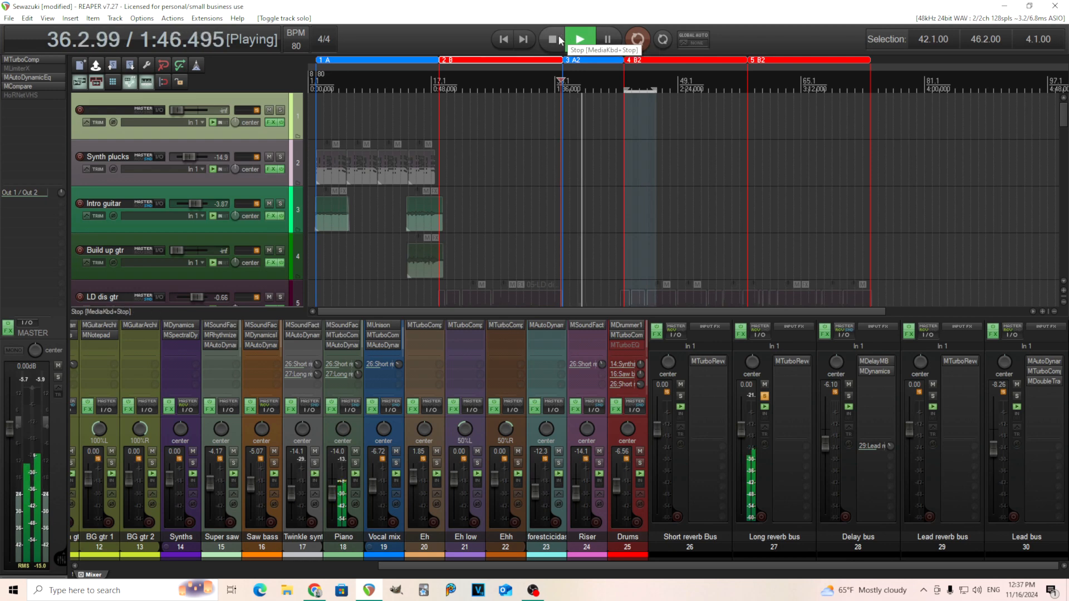
pyautogui.click(559, 39)
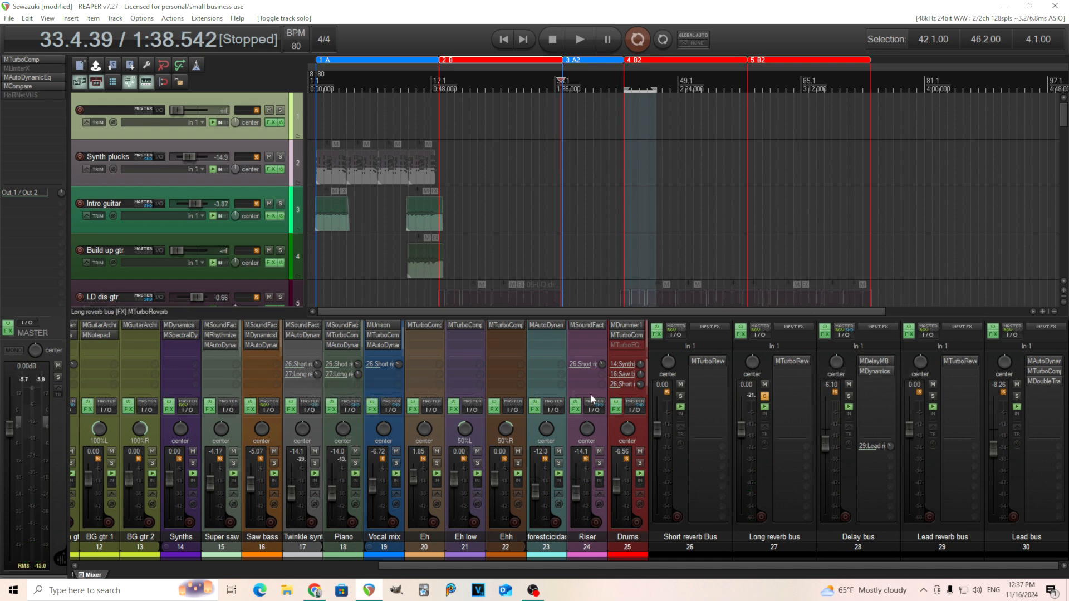
pyautogui.click(793, 361)
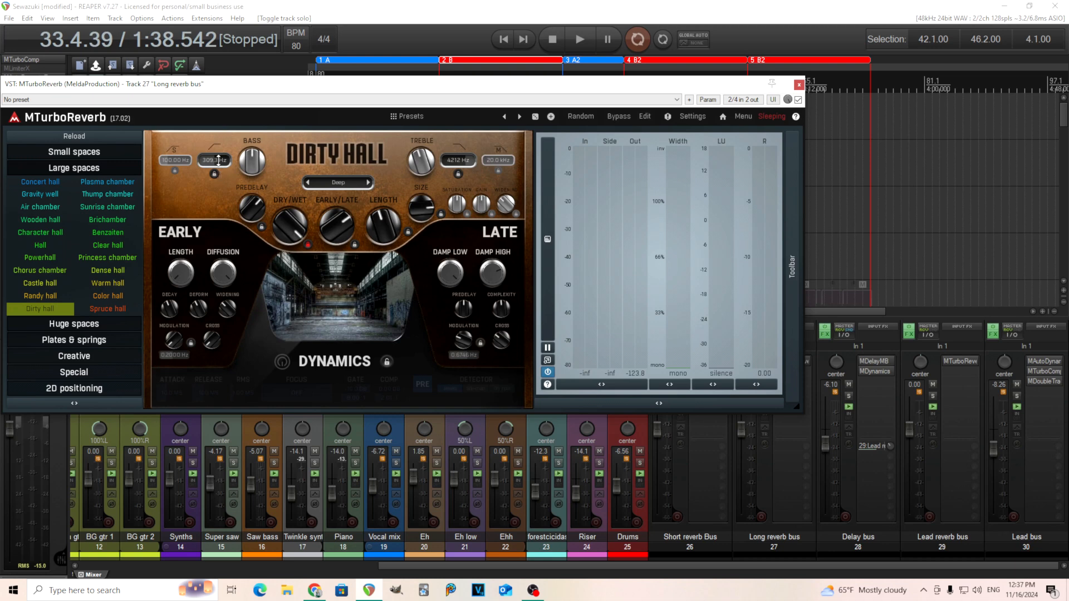
pyautogui.click(799, 85)
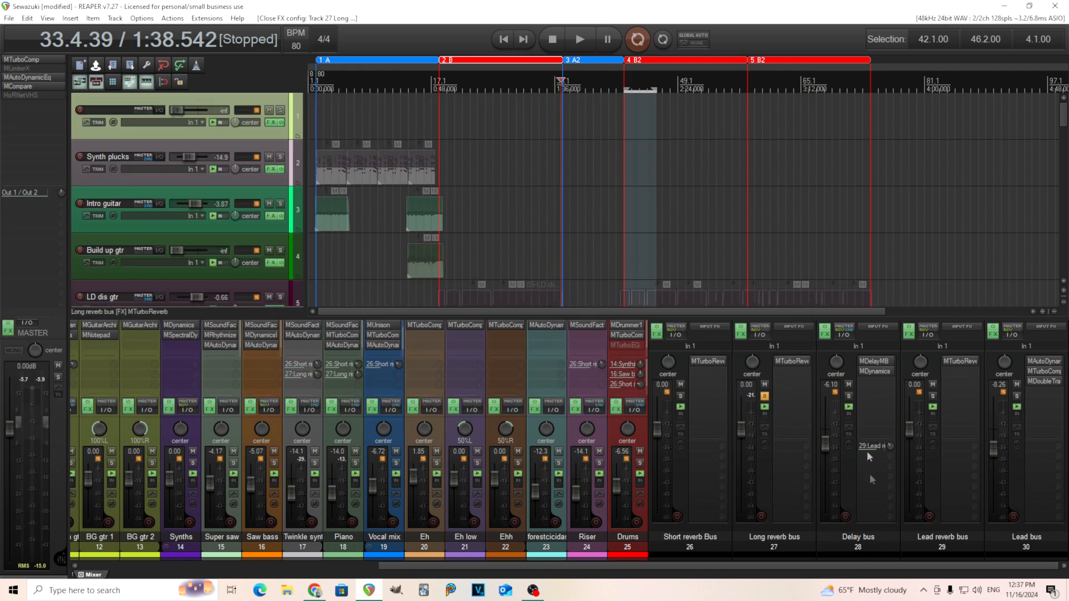
# Switch the solo to the Delay bus and audition it from the A2 region and the first B2 region, stopping playback
pyautogui.click(849, 395)
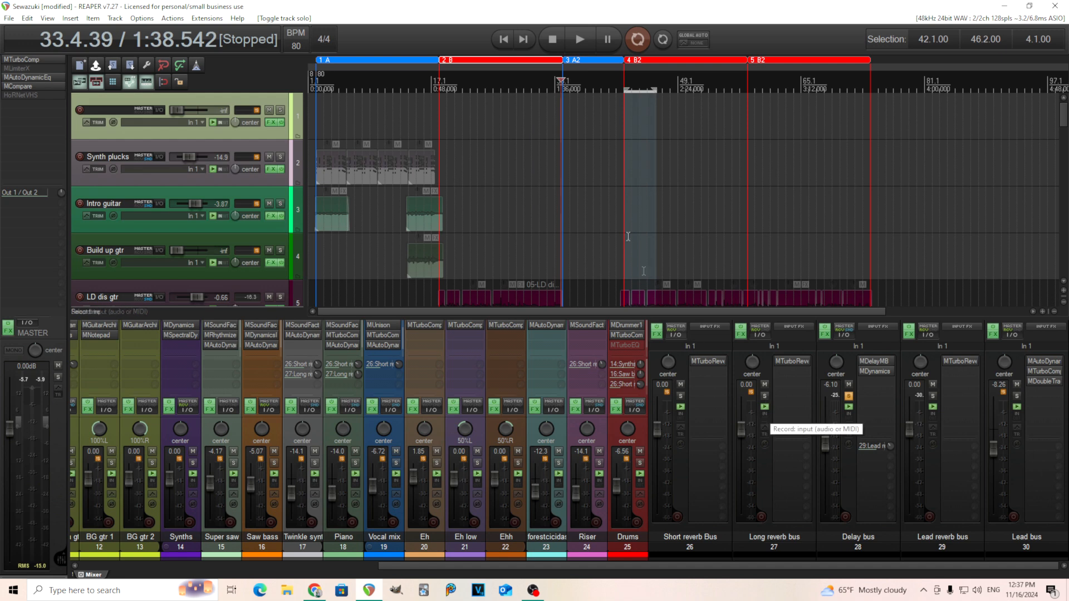
pyautogui.click(619, 87)
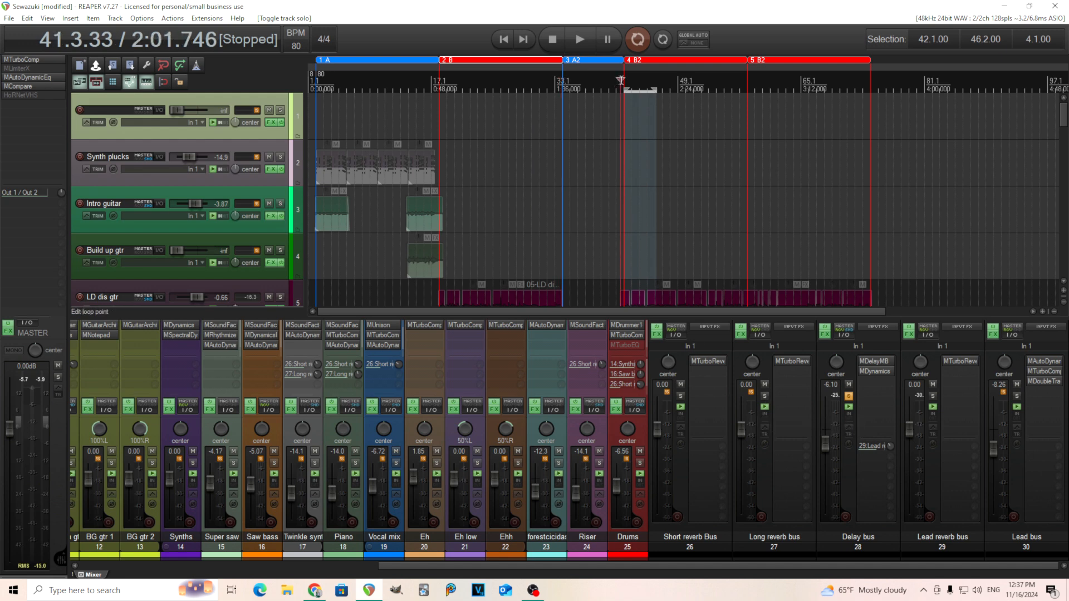
pyautogui.click(562, 79)
pyautogui.click(578, 39)
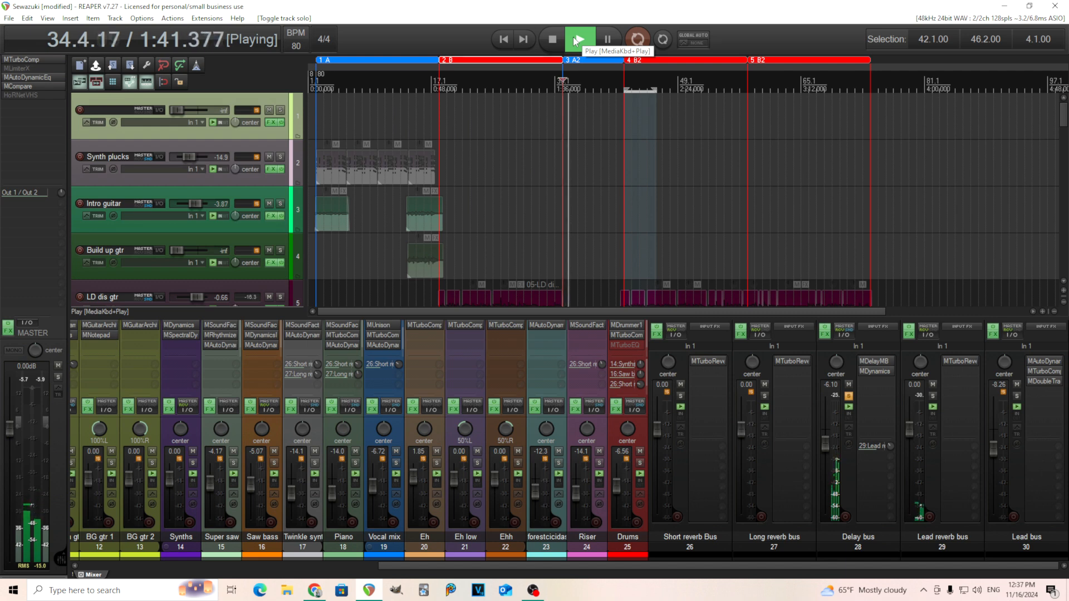
pyautogui.click(552, 39)
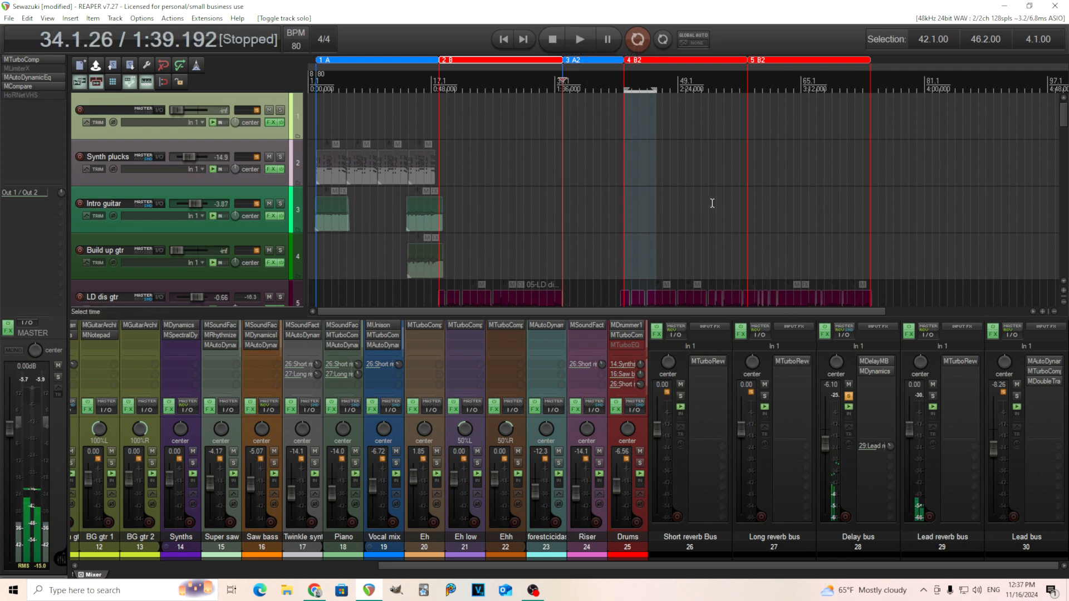
pyautogui.click(623, 86)
pyautogui.click(582, 42)
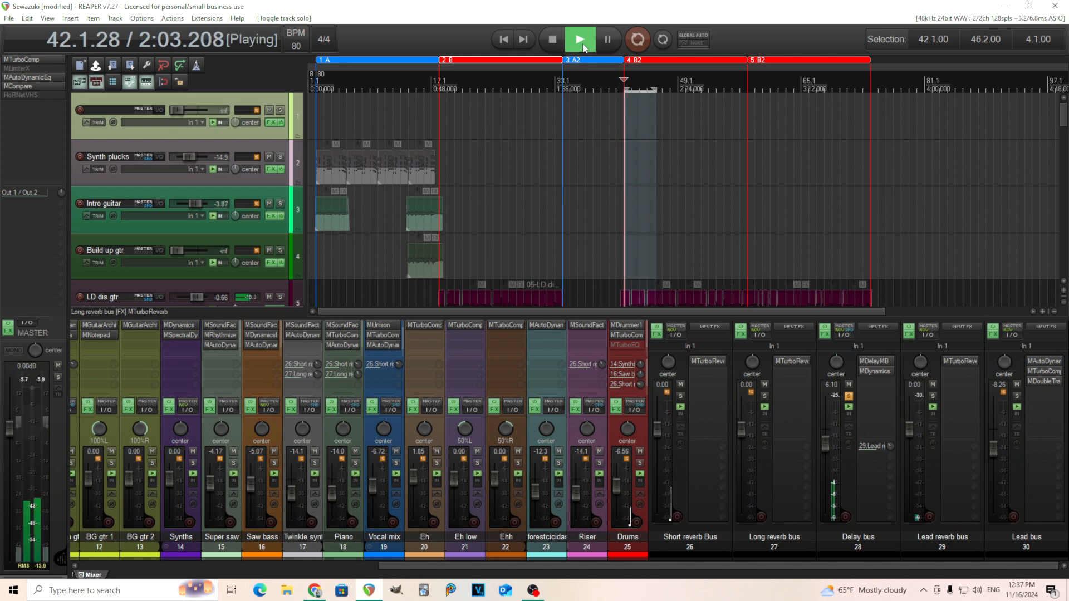
pyautogui.click(551, 42)
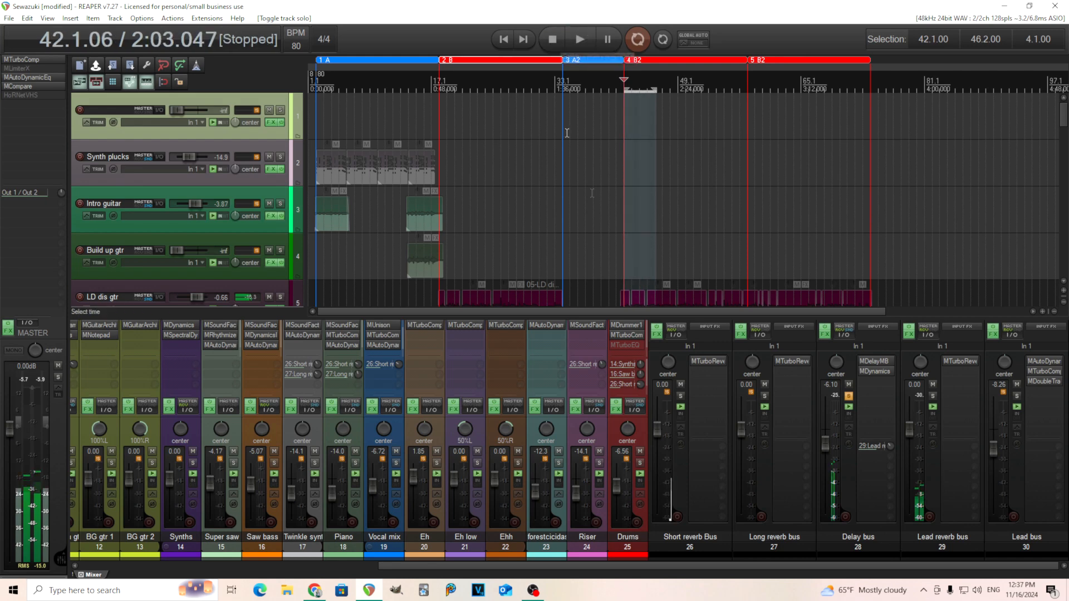
# Inspect the Delay bus's MDelayMB, audition its side-chained MDynamics, stop playback, close both plugins and unsolo the bus
pyautogui.click(872, 362)
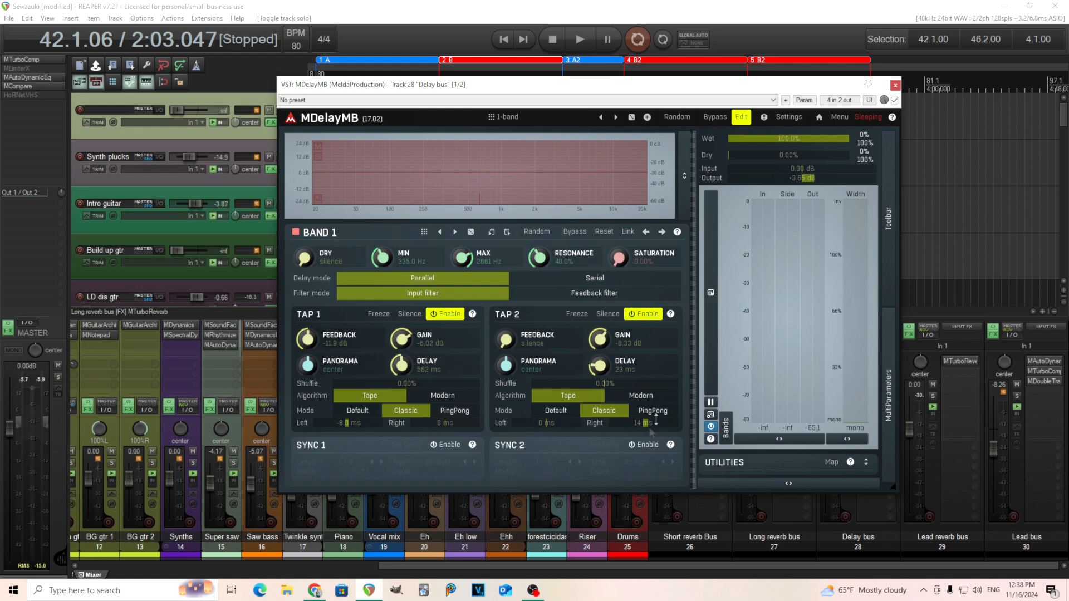
pyautogui.click(895, 85)
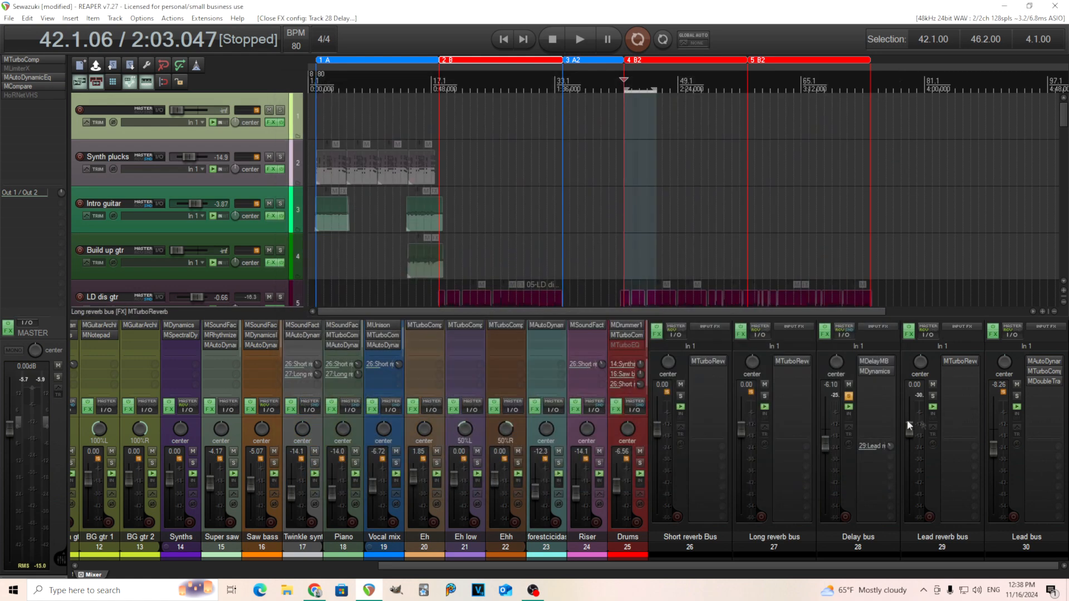
pyautogui.click(872, 370)
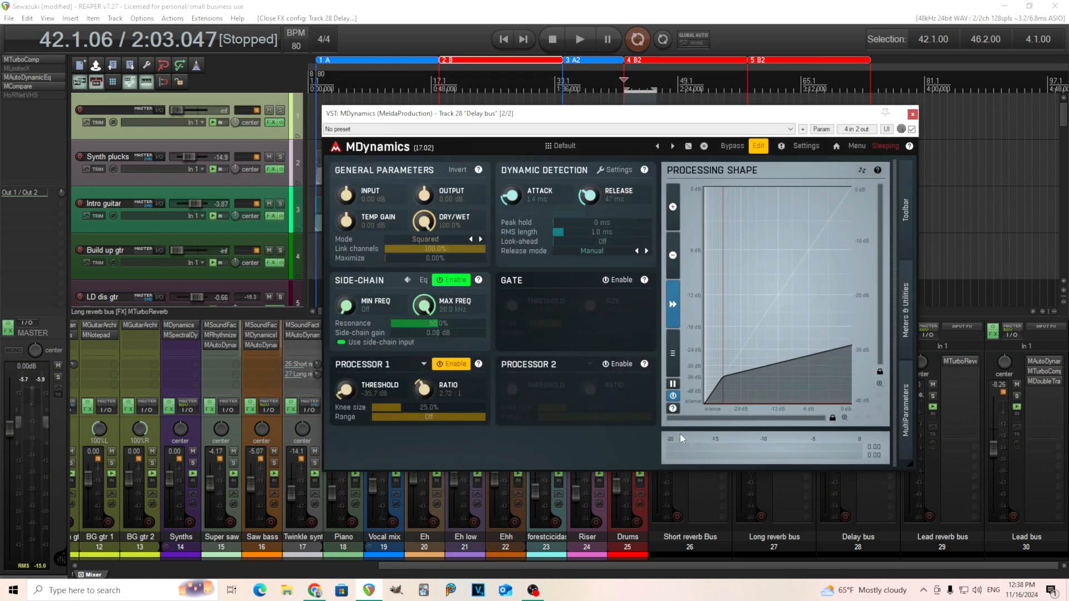
pyautogui.moveTo(536, 123); pyautogui.dragTo(368, 126)
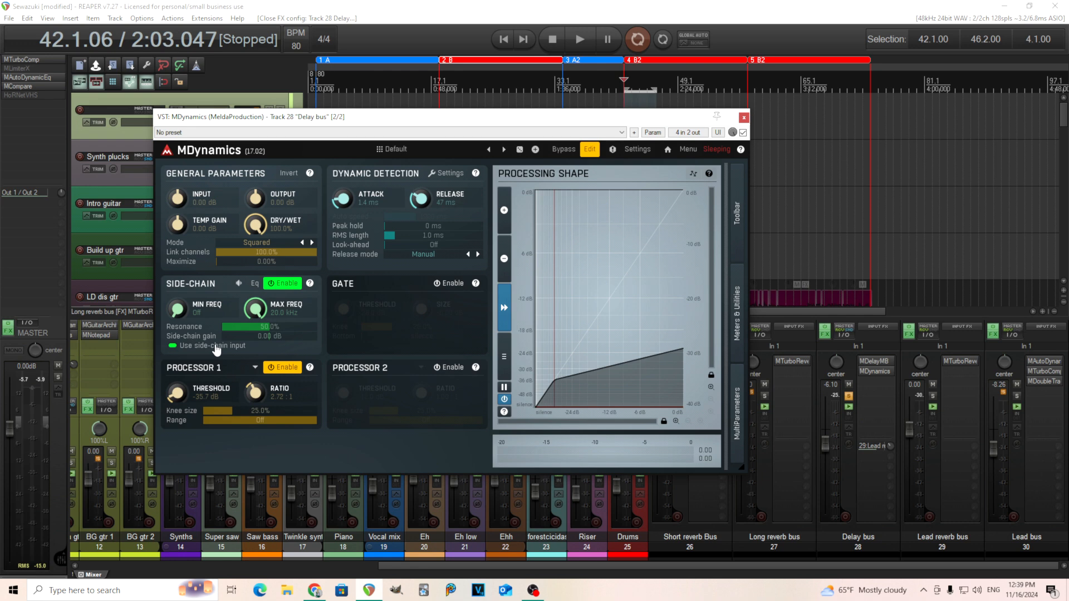
pyautogui.click(582, 42)
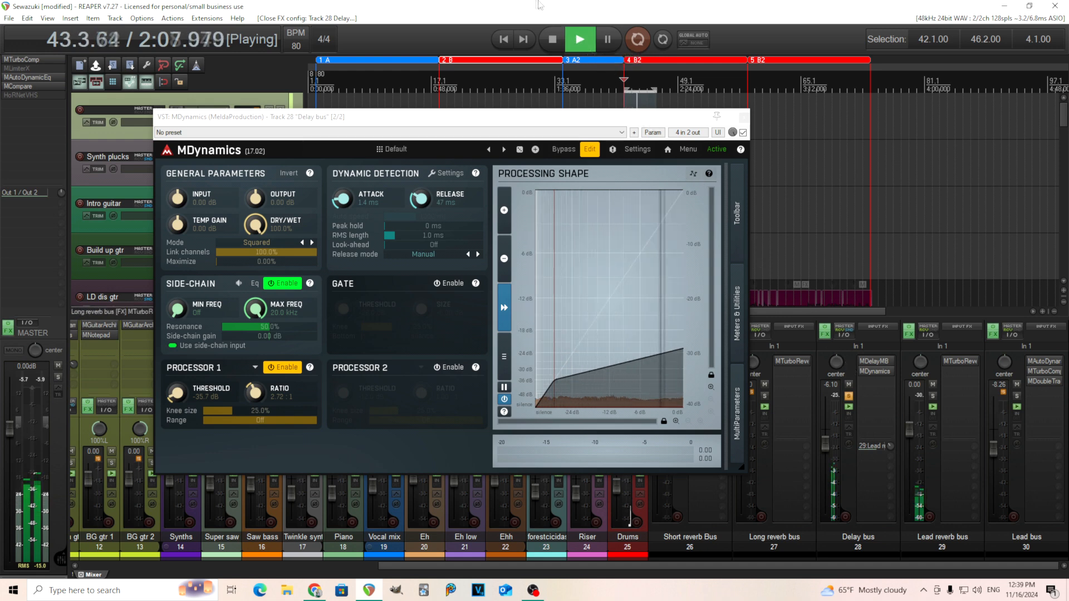
pyautogui.press('space')
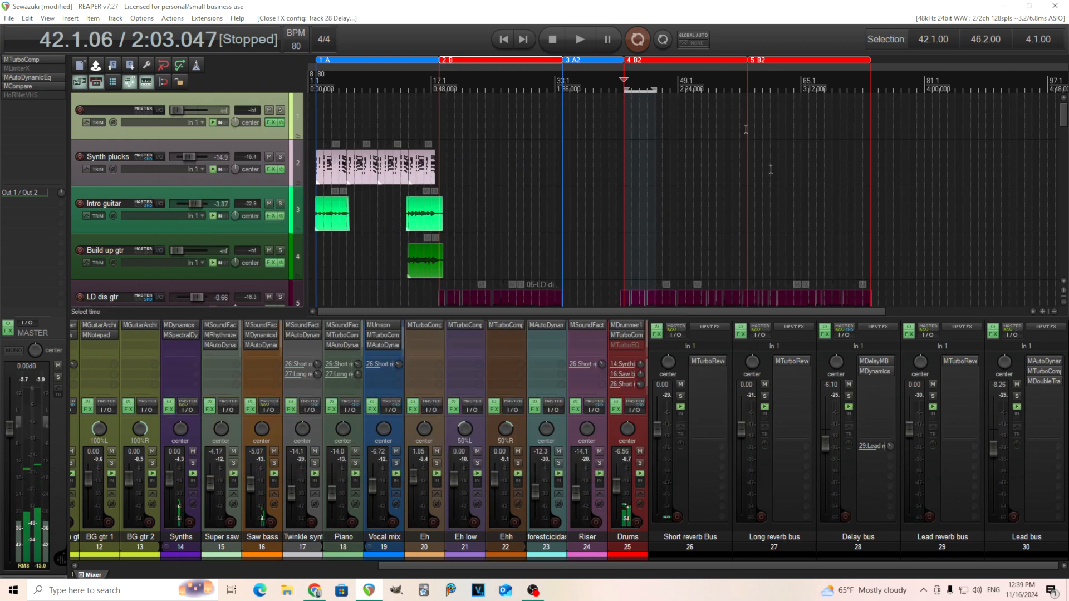
pyautogui.click(744, 117)
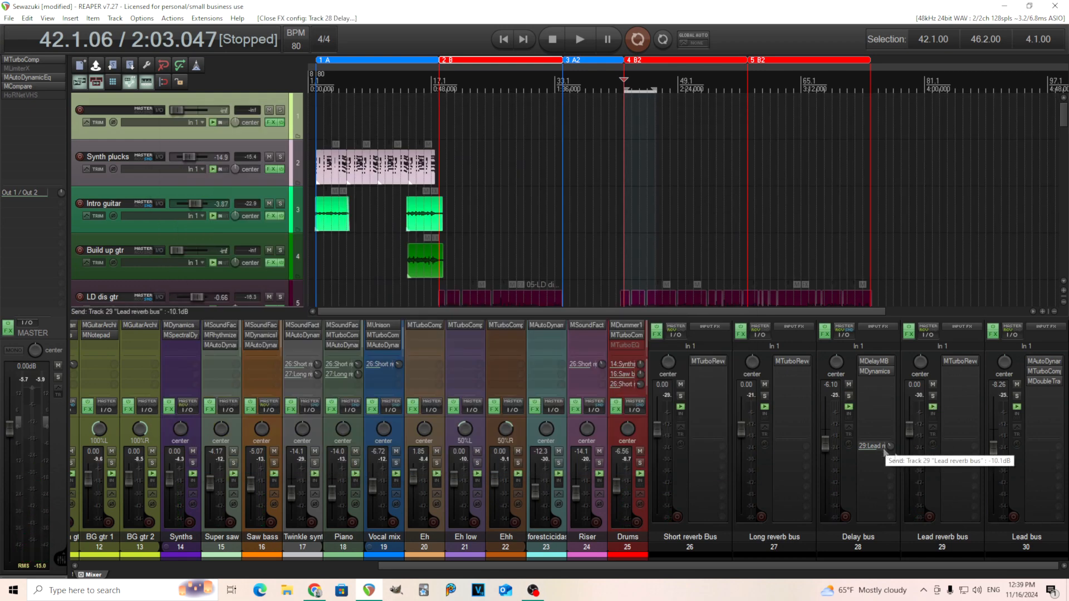
# Solo the Lead reverb bus, audition it with its MTurboReverb Randy Hall open, stop playback, close the plugin and unsolo the bus
pyautogui.click(933, 396)
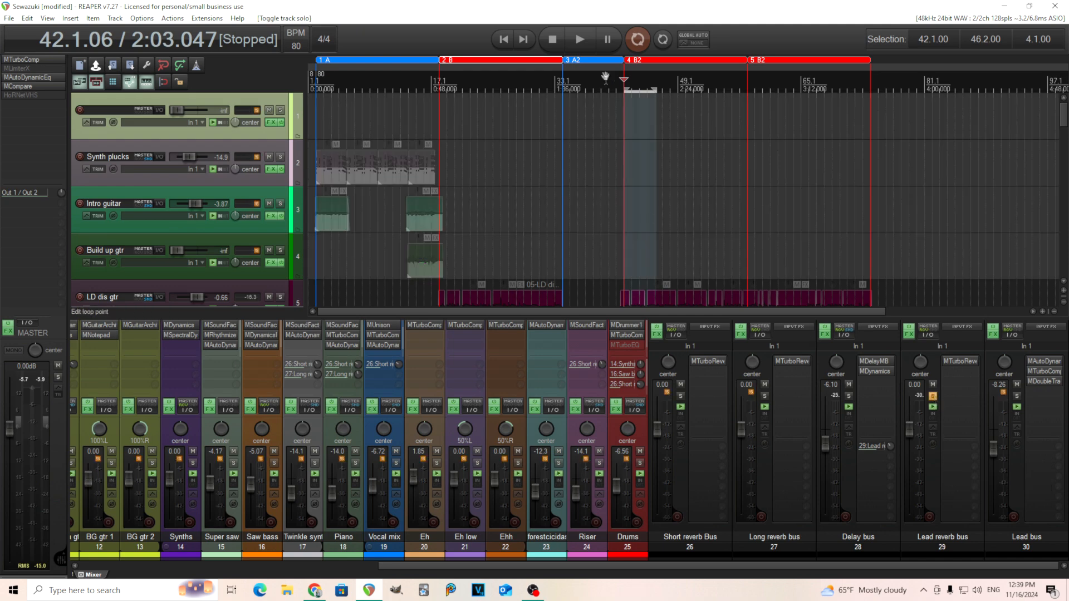
pyautogui.click(580, 40)
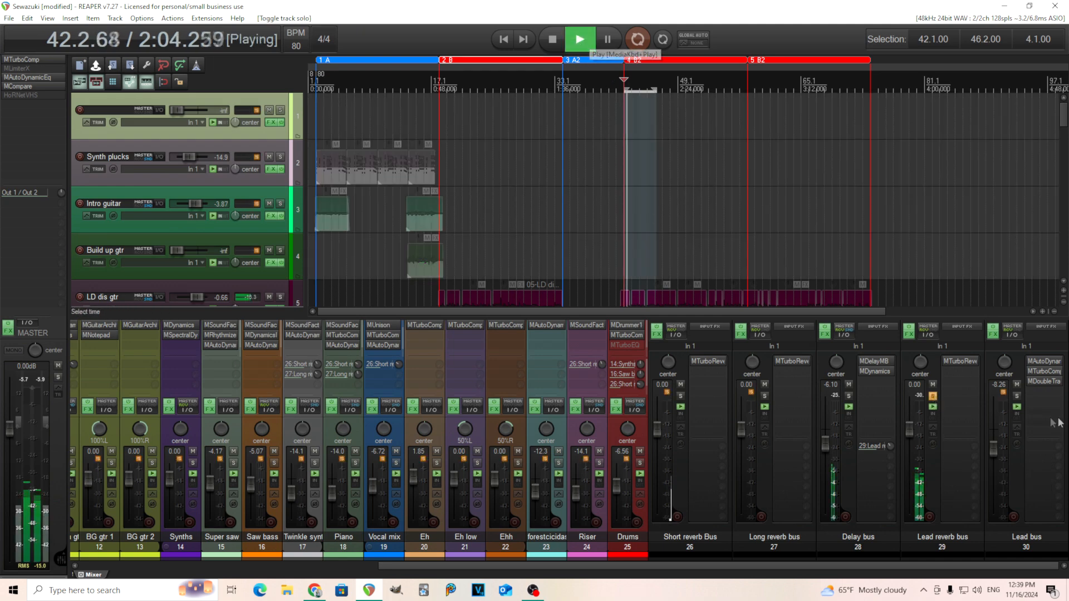
pyautogui.click(958, 362)
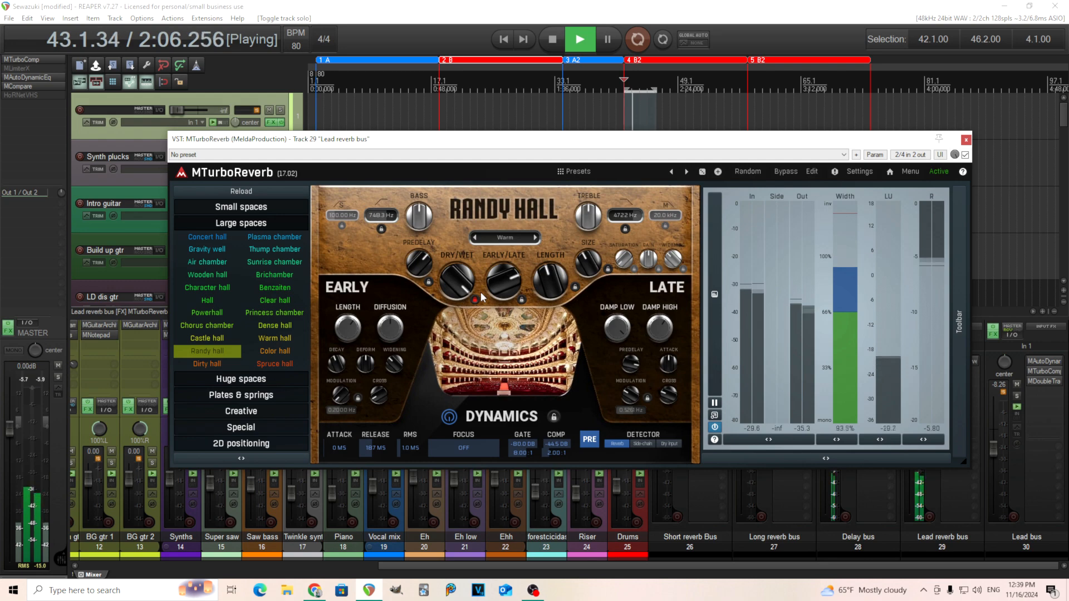
pyautogui.click(555, 39)
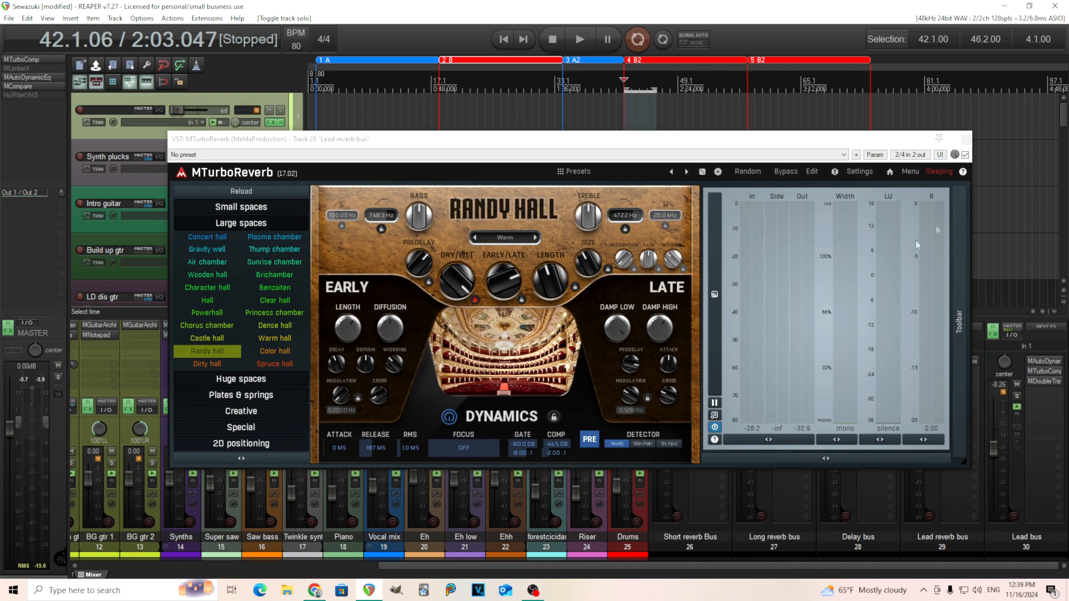
pyautogui.press('space')
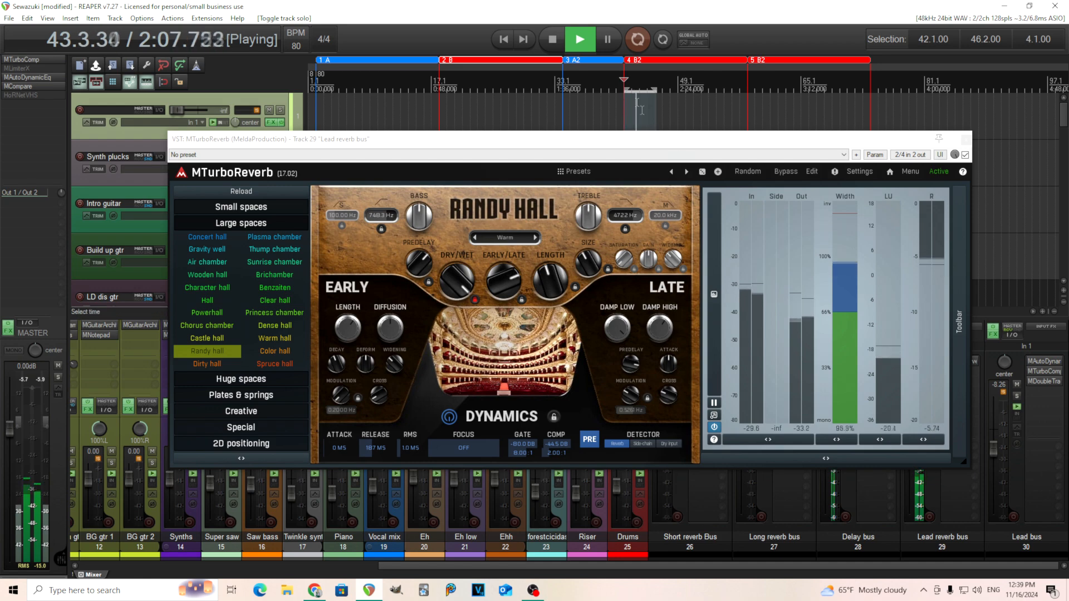
pyautogui.click(559, 40)
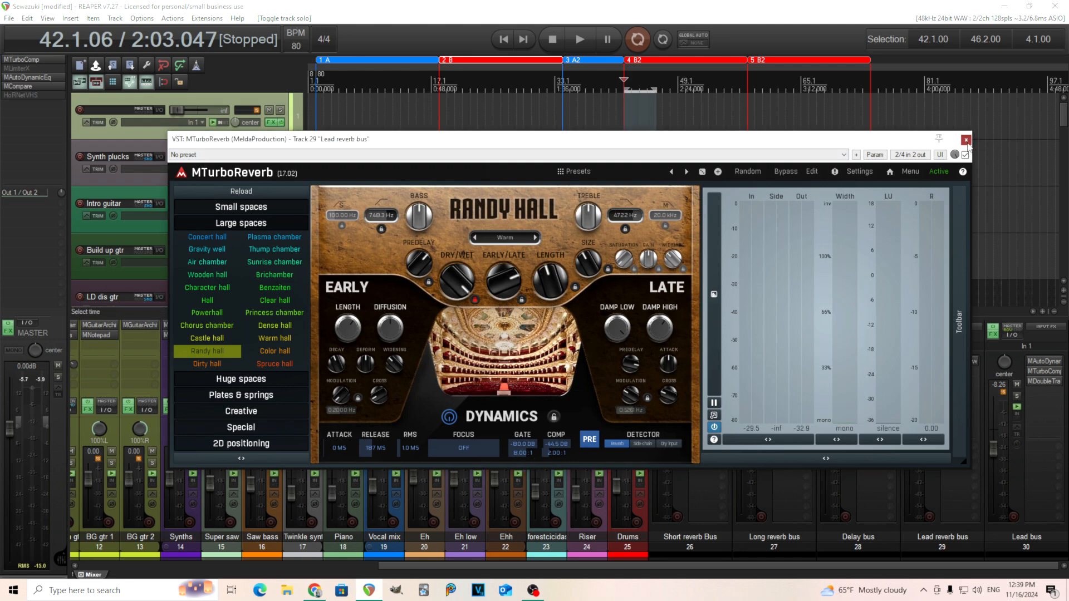
pyautogui.click(966, 140)
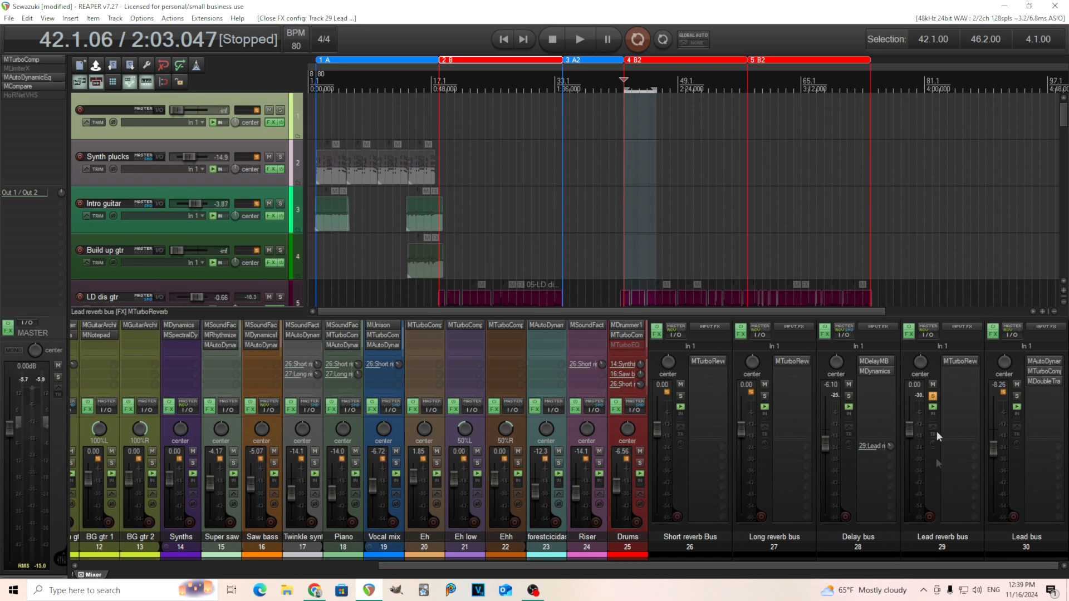
pyautogui.click(932, 396)
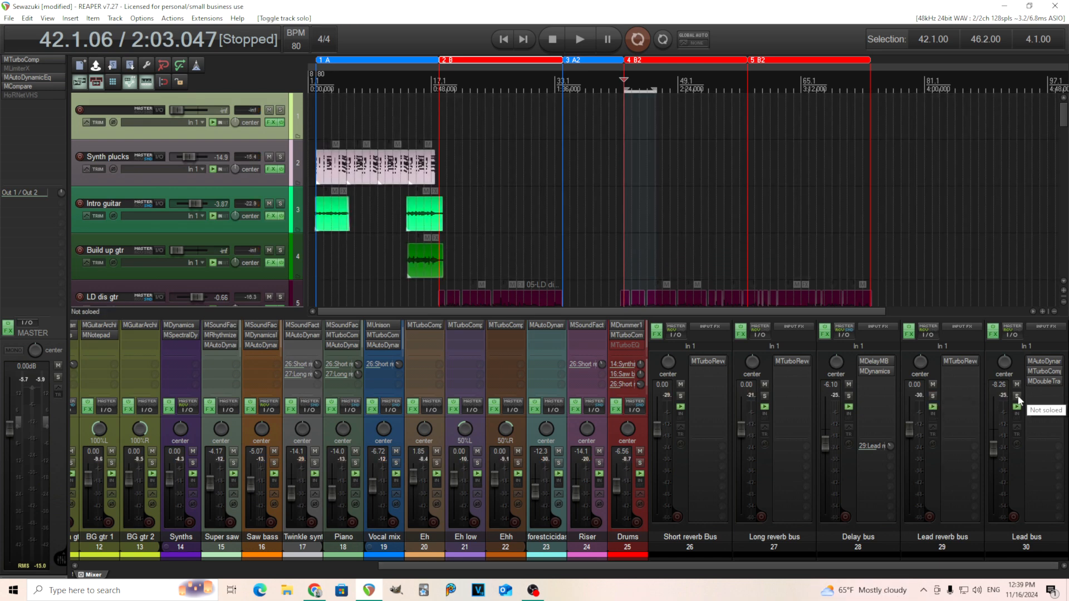
# Solo the Lead bus and audition it while inspecting its MAutoDynamicEq curve, stopping playback and closing the plugin
pyautogui.click(1017, 396)
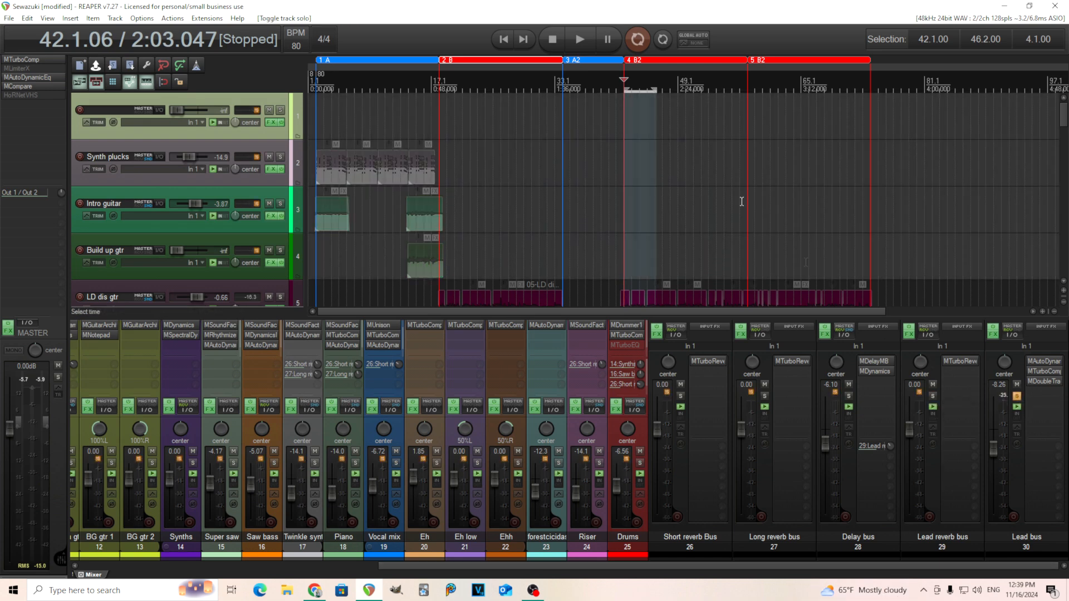
pyautogui.click(575, 40)
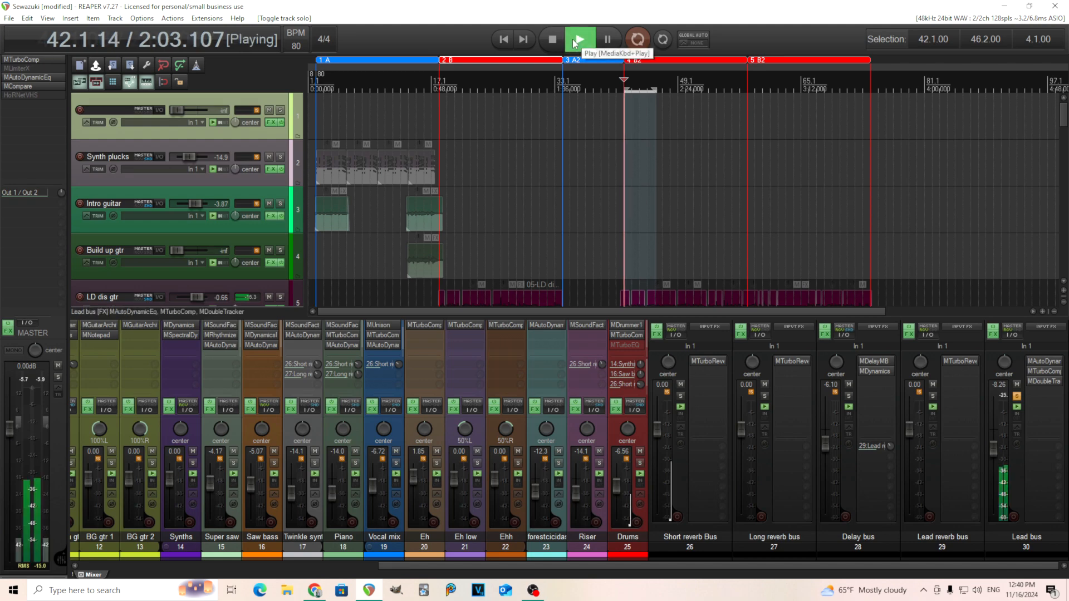
pyautogui.click(1044, 362)
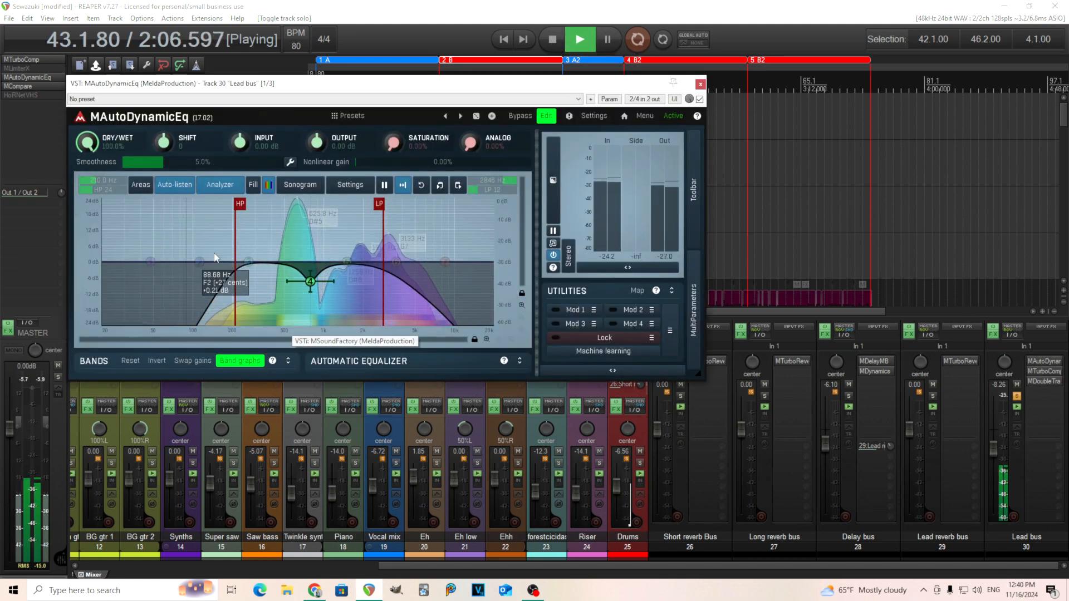
pyautogui.click(552, 39)
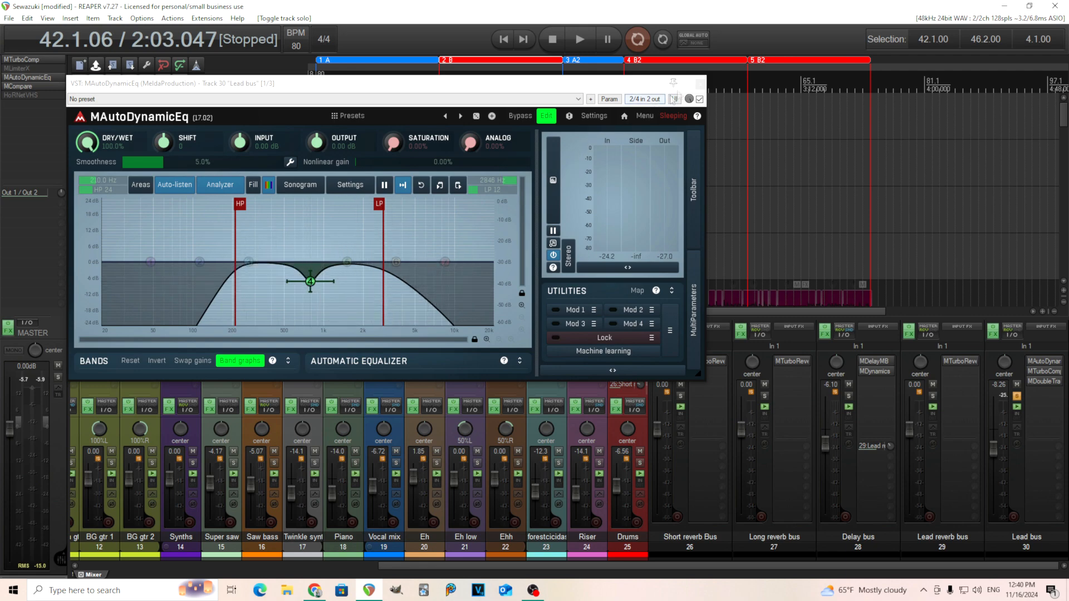
pyautogui.click(700, 83)
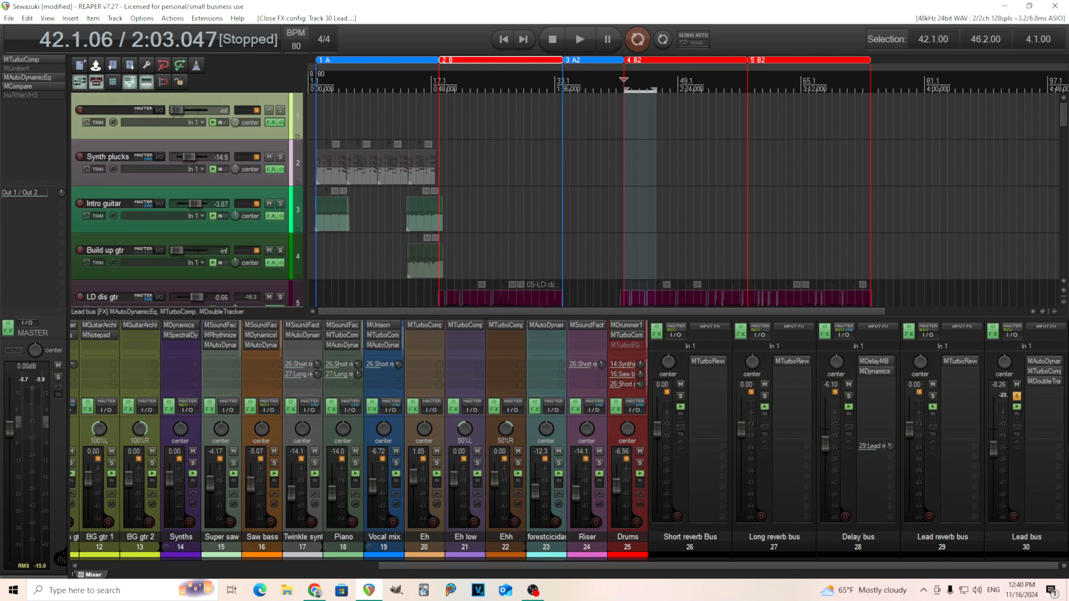
# Inspect the Lead bus's MTurboComp MStressor settings during playback, stop playback and close the plugin
pyautogui.click(1040, 371)
pyautogui.press('space')
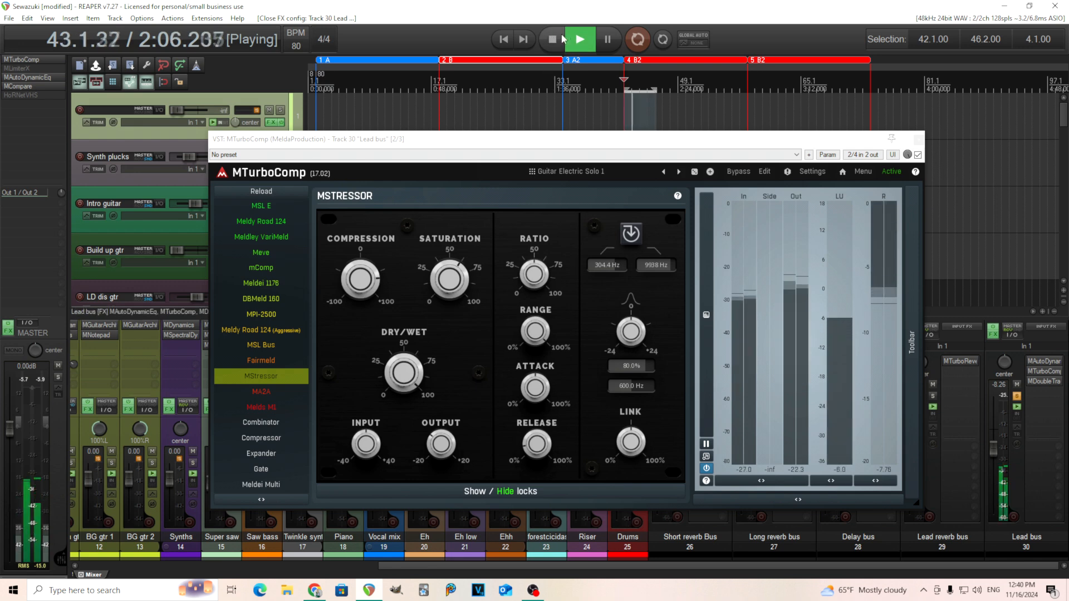
pyautogui.click(548, 39)
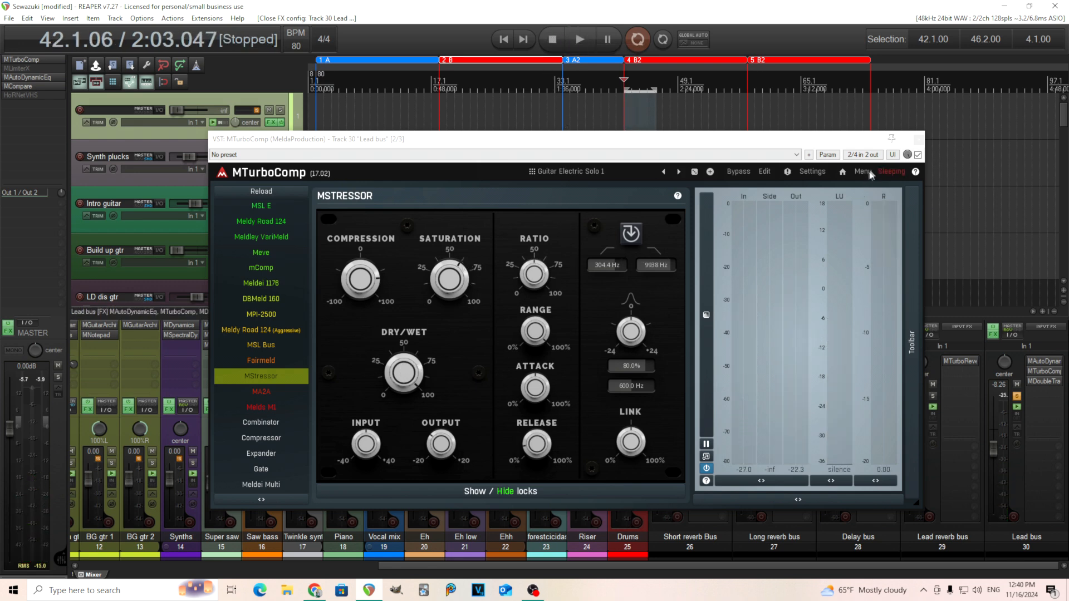
pyautogui.click(919, 138)
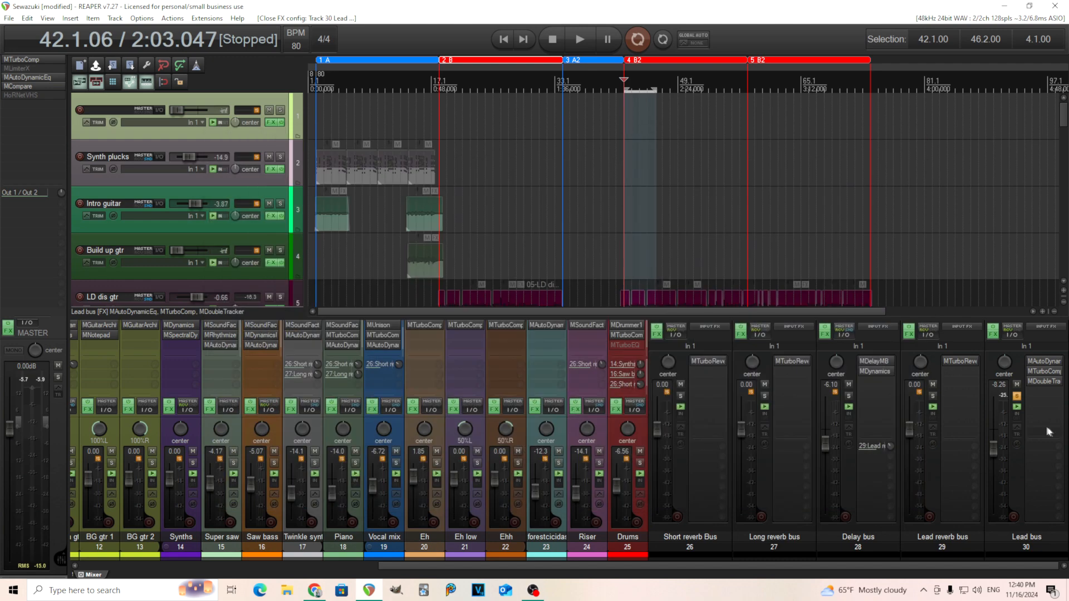
# Inspect the Lead bus's MDoubleTracker during a short playback, close the plugin and unsolo the bus
pyautogui.click(1041, 380)
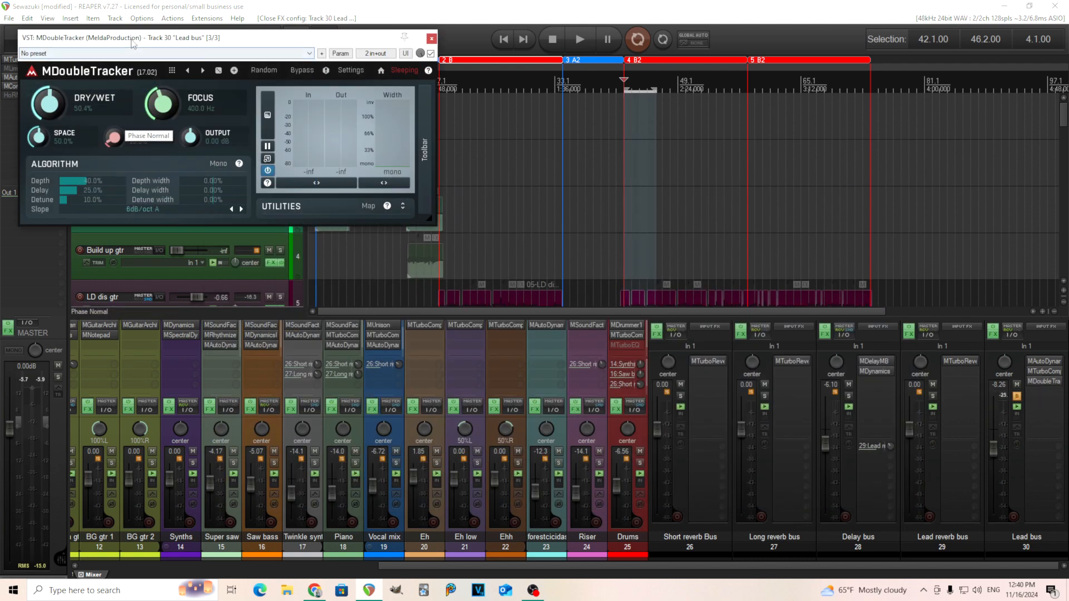
pyautogui.moveTo(133, 43); pyautogui.dragTo(275, 149)
pyautogui.click(578, 39)
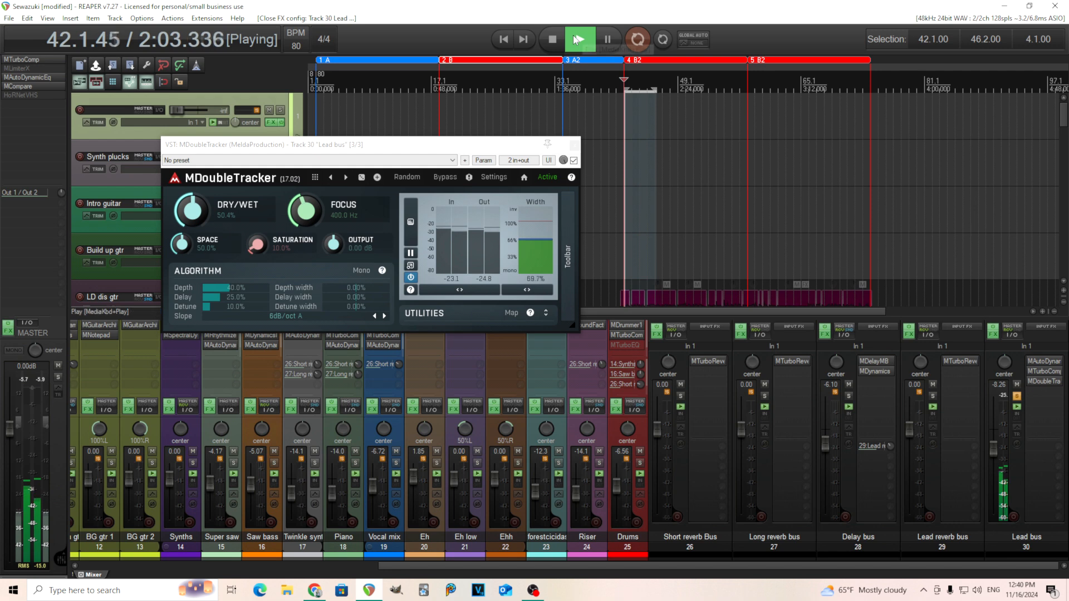
pyautogui.press('space')
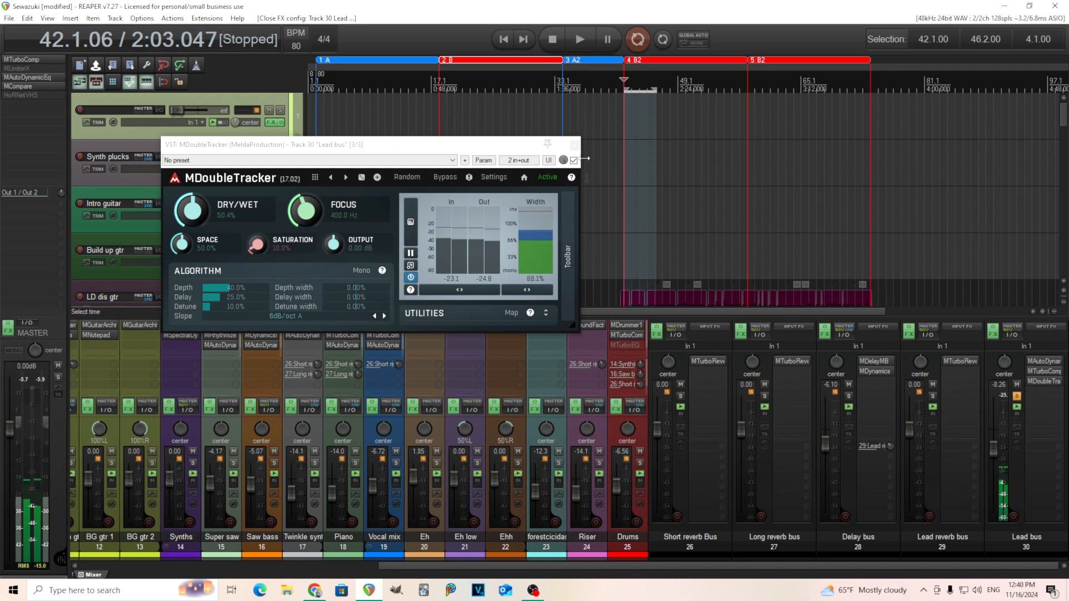
pyautogui.click(575, 144)
pyautogui.click(1017, 396)
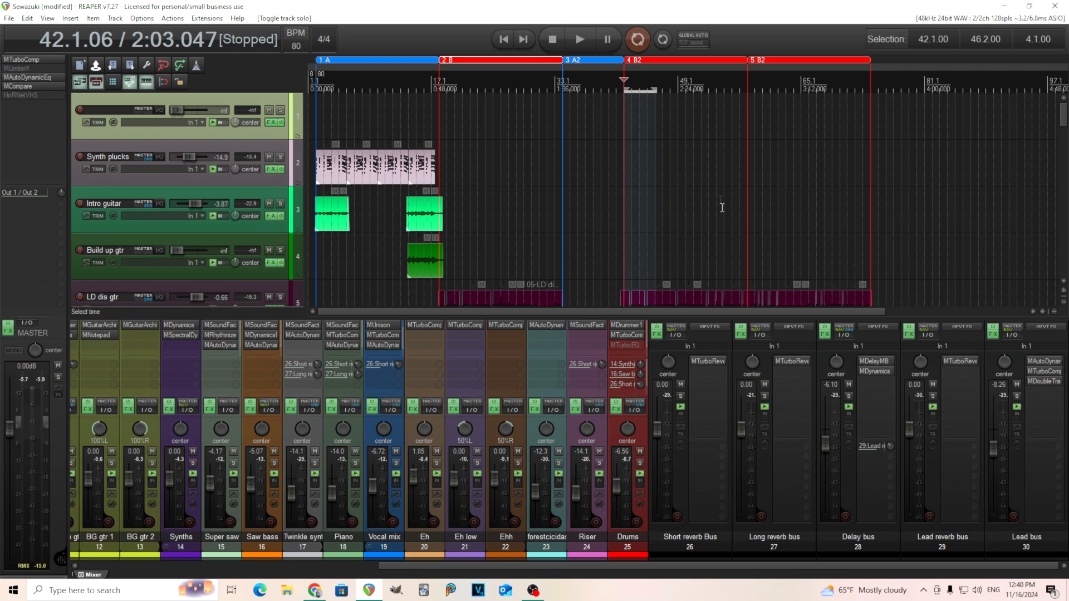
# Audition the soloed Lead bus from the start of the A2 region, stop playback and unsolo it
pyautogui.click(561, 83)
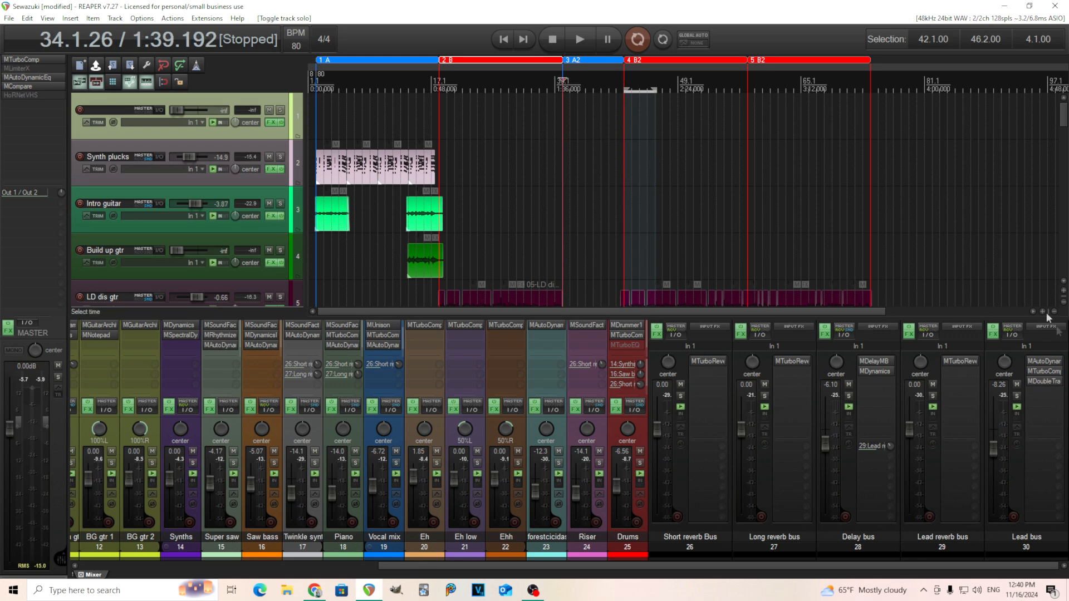
pyautogui.click(1017, 406)
pyautogui.click(1017, 397)
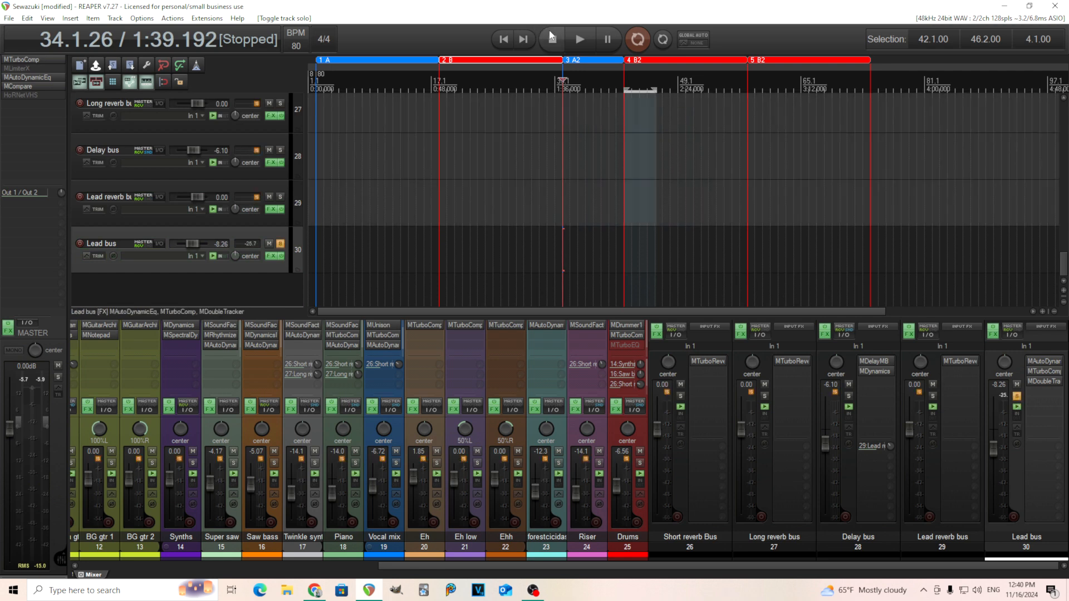
pyautogui.click(580, 40)
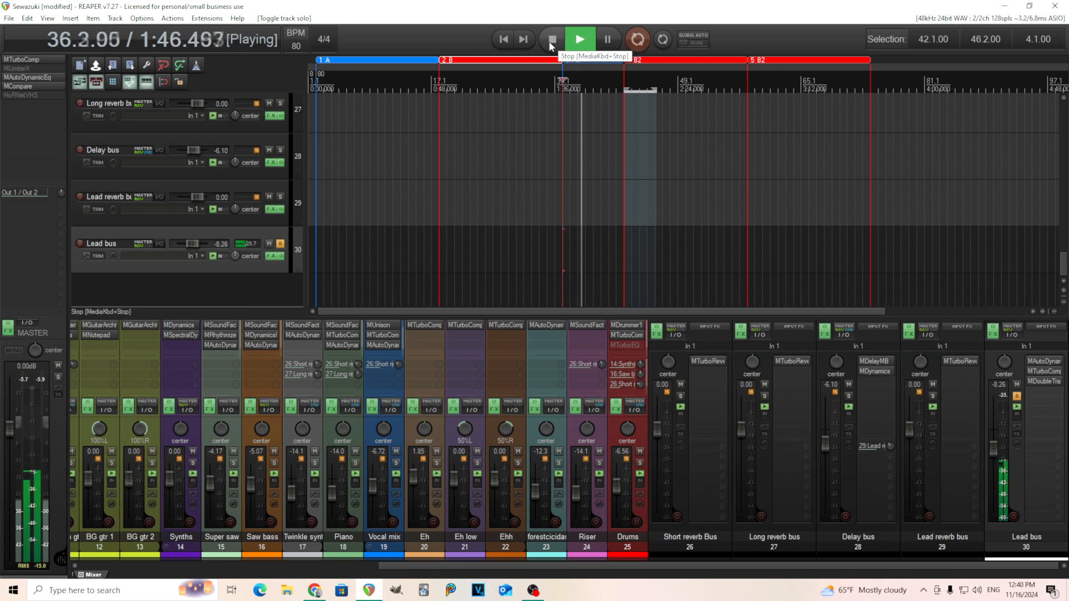
pyautogui.click(550, 40)
pyautogui.click(1017, 396)
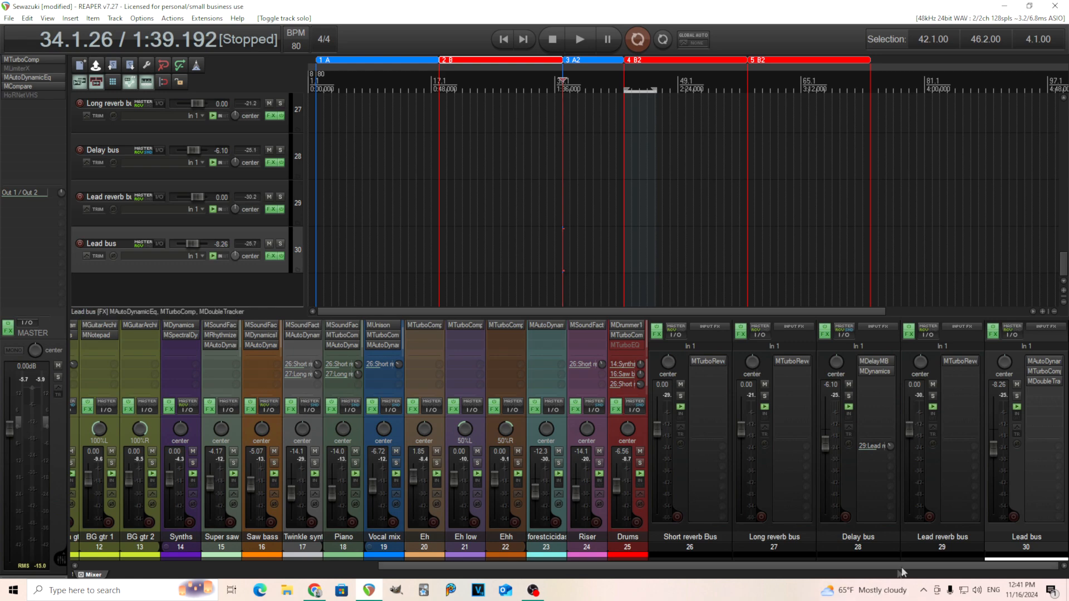
# Inspect the master track's MTurboComp MSL Bus settings while playing the full mix from the first B2 region, stopping playback
pyautogui.moveTo(919, 566); pyautogui.dragTo(757, 552)
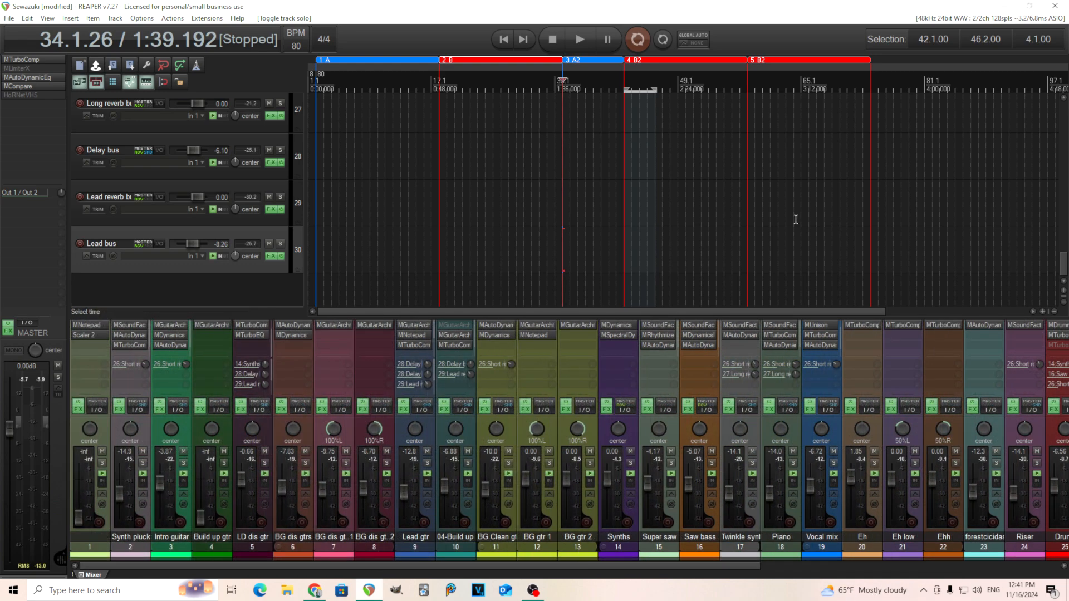
pyautogui.click(25, 59)
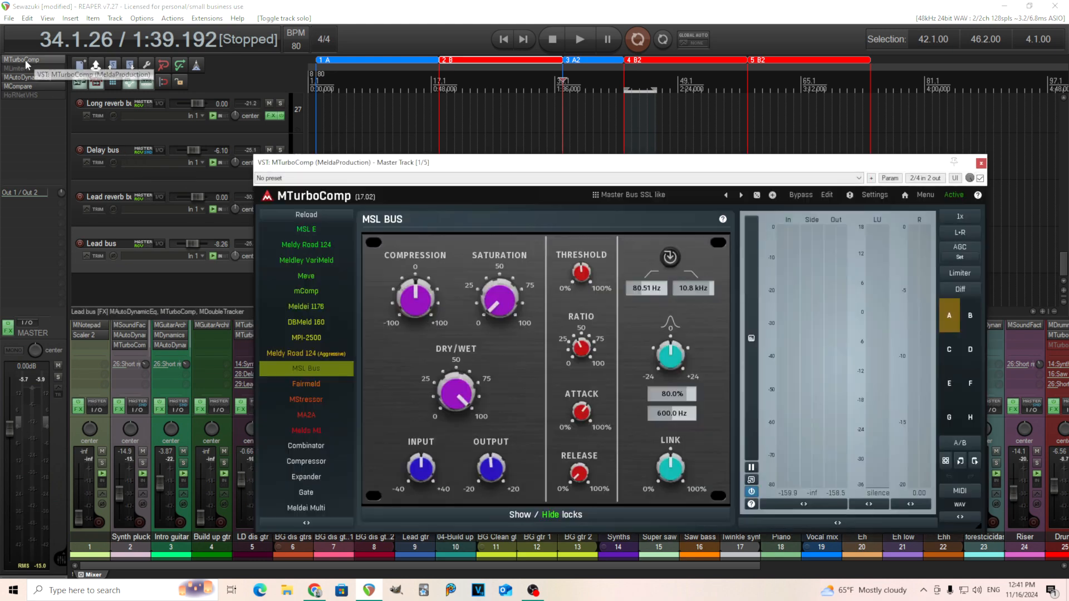
pyautogui.click(579, 45)
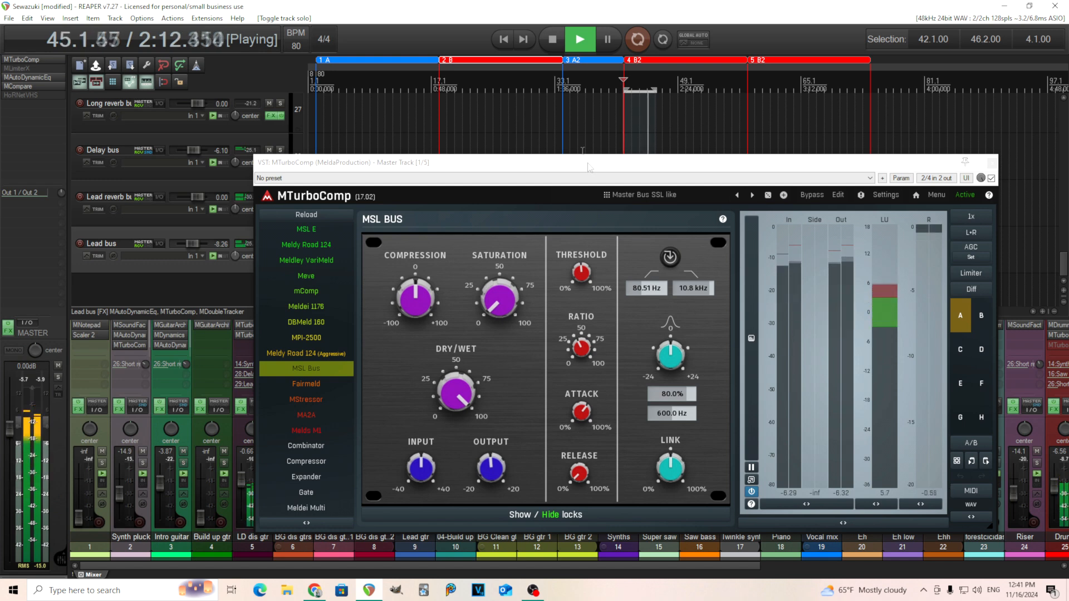
pyautogui.click(550, 44)
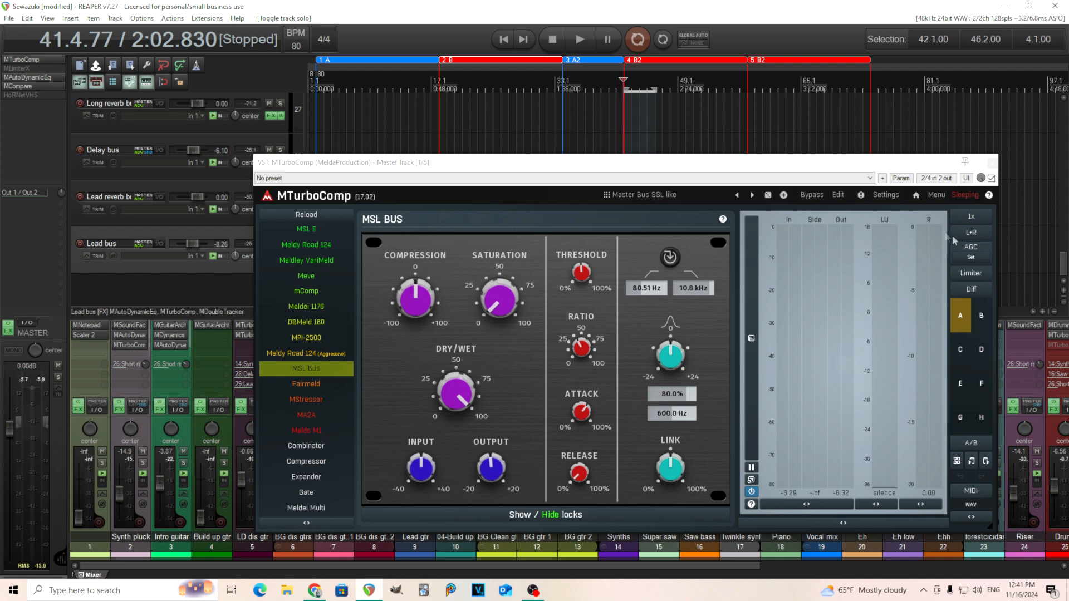
# Compare the full mix with the master MTurboComp bypassed and active, leaving it active, stop playback and close the plugin
pyautogui.click(583, 34)
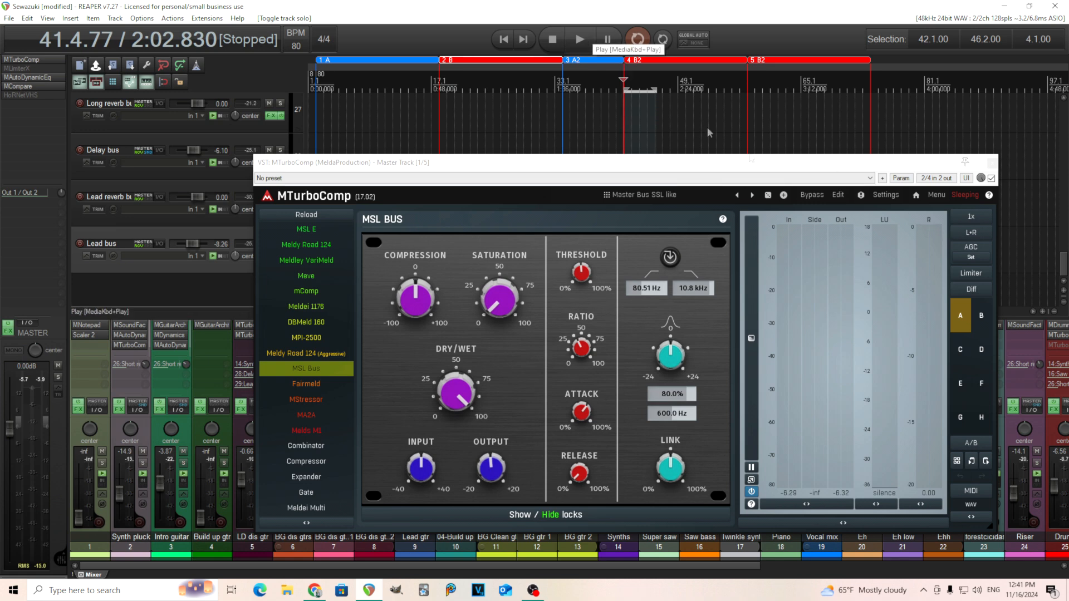
pyautogui.click(810, 196)
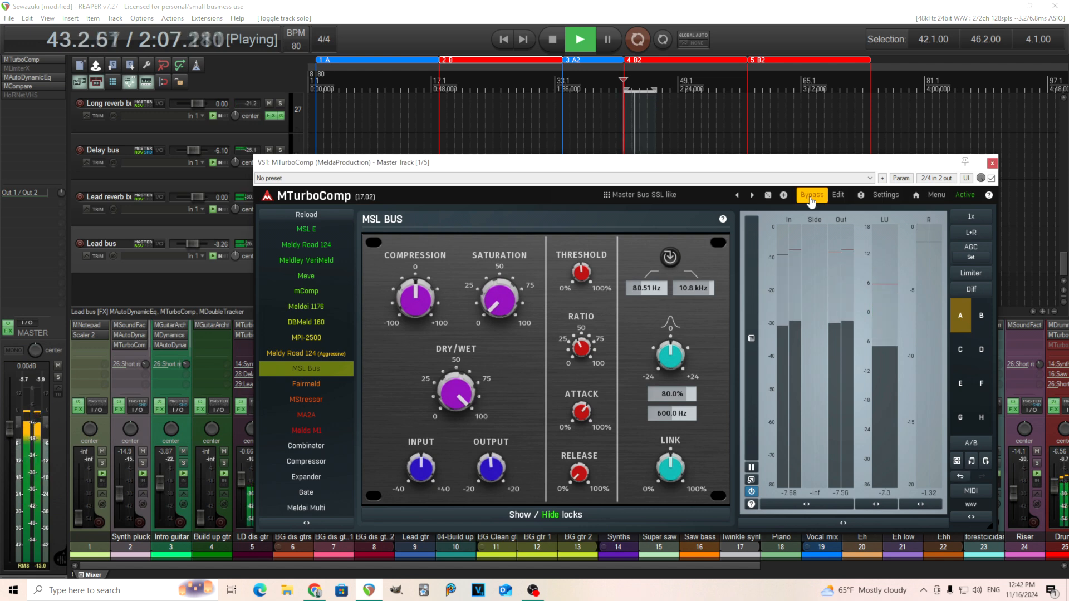
pyautogui.click(811, 196)
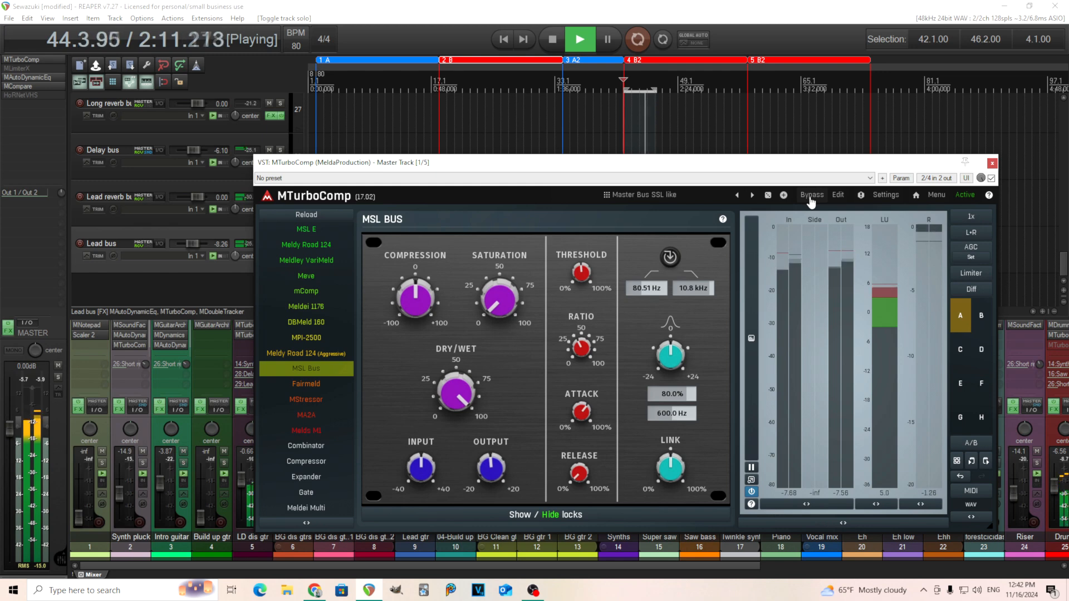
pyautogui.click(810, 196)
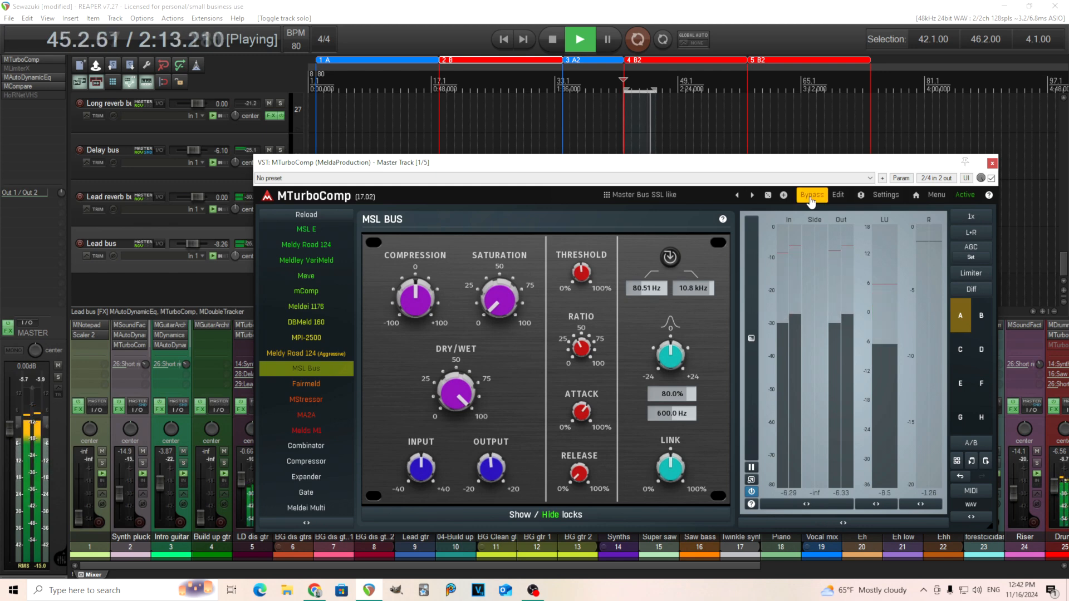
pyautogui.click(811, 197)
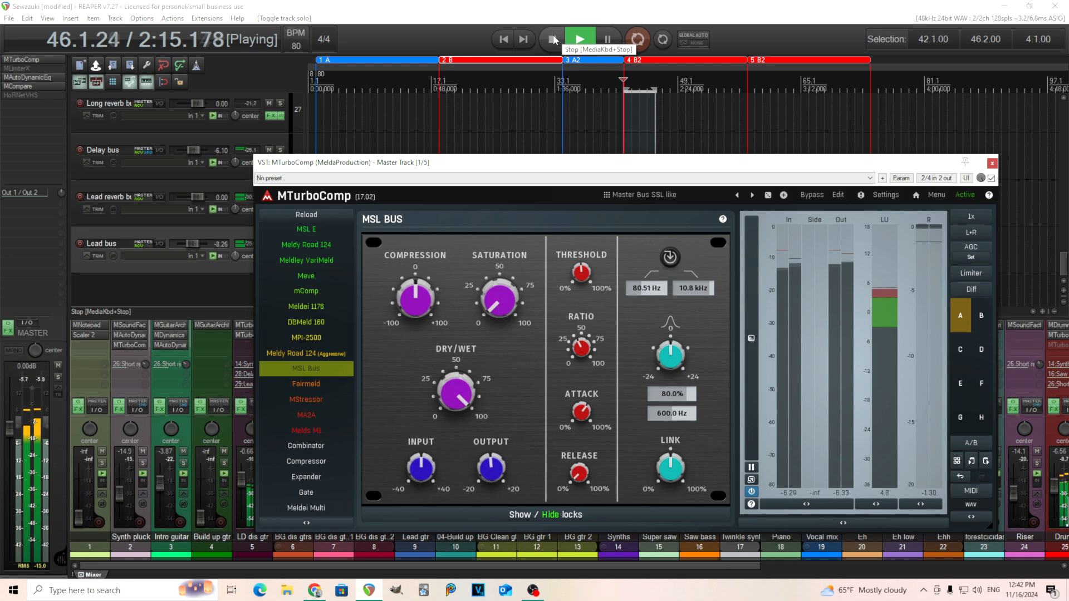
pyautogui.click(552, 35)
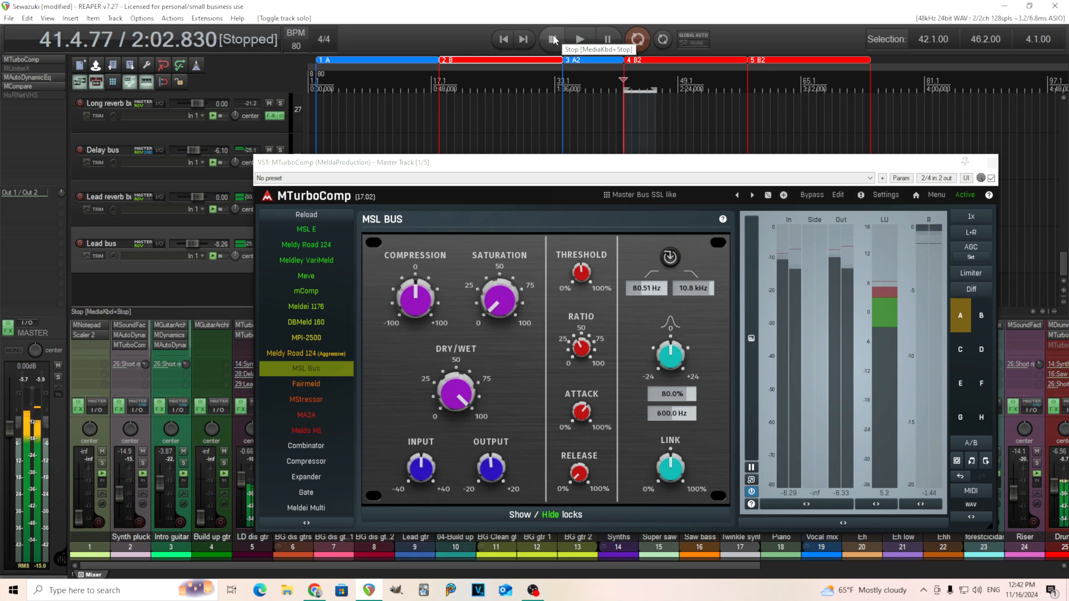
pyautogui.click(992, 163)
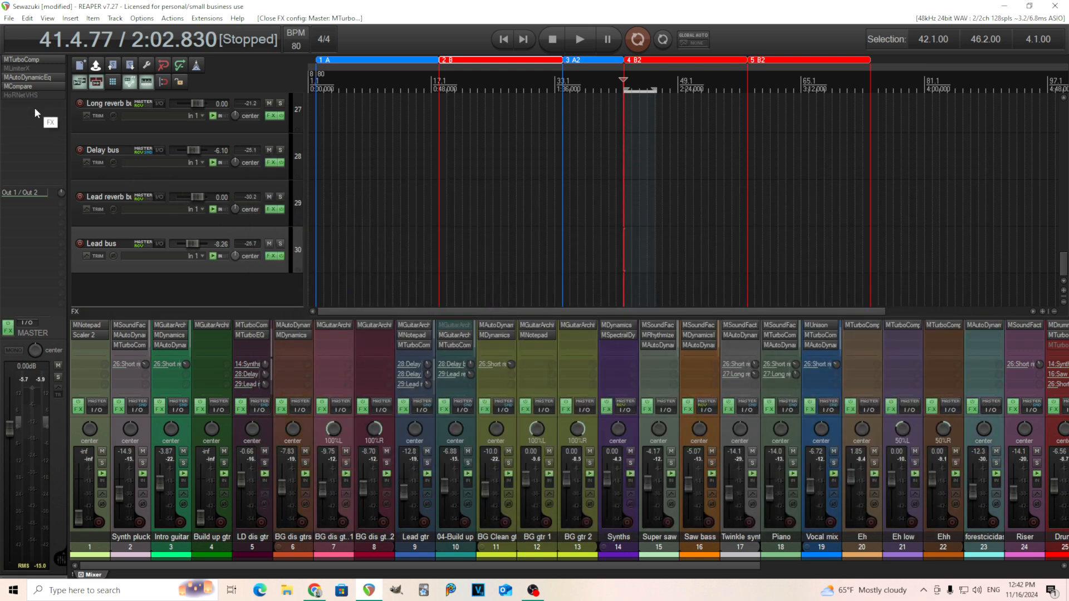
# Inspect the master track's MAutoDynamicEq settings, including the low-pass filter, then reopen the plugin for another look and close it
pyautogui.click(32, 77)
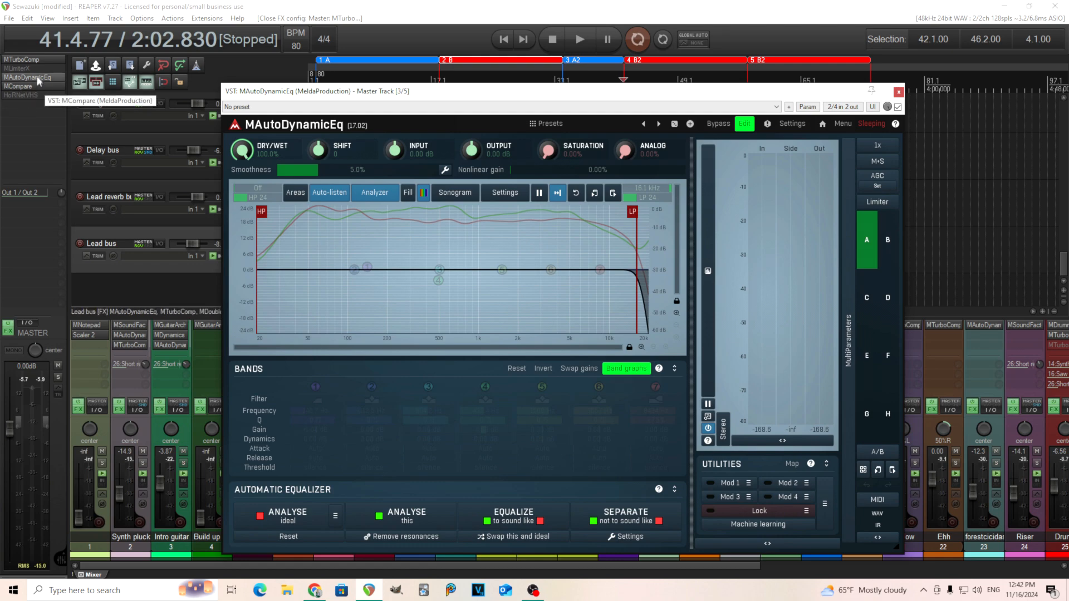
pyautogui.click(898, 91)
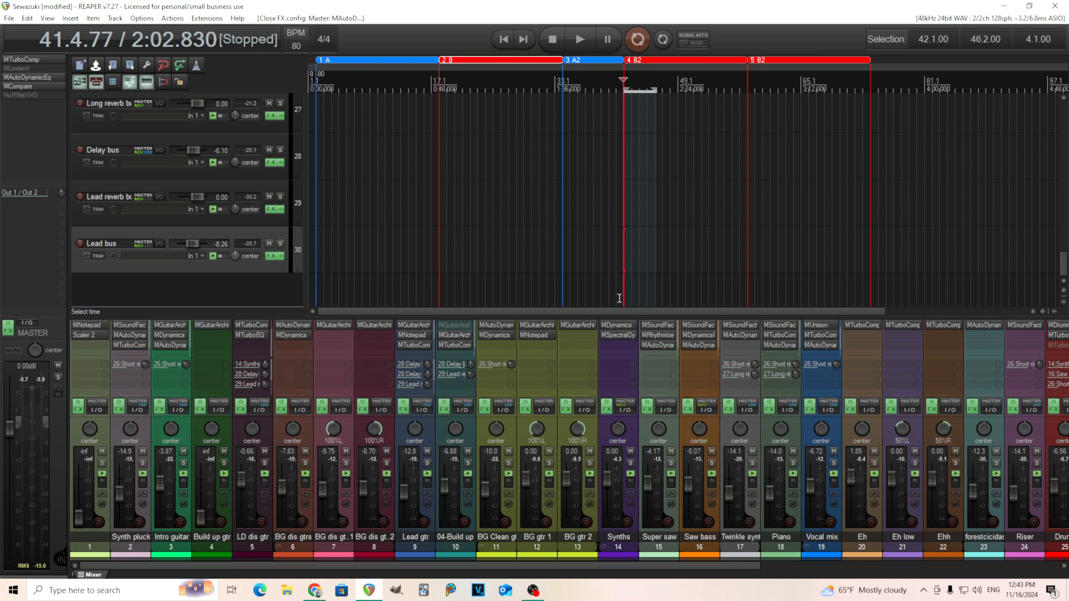
pyautogui.click(30, 79)
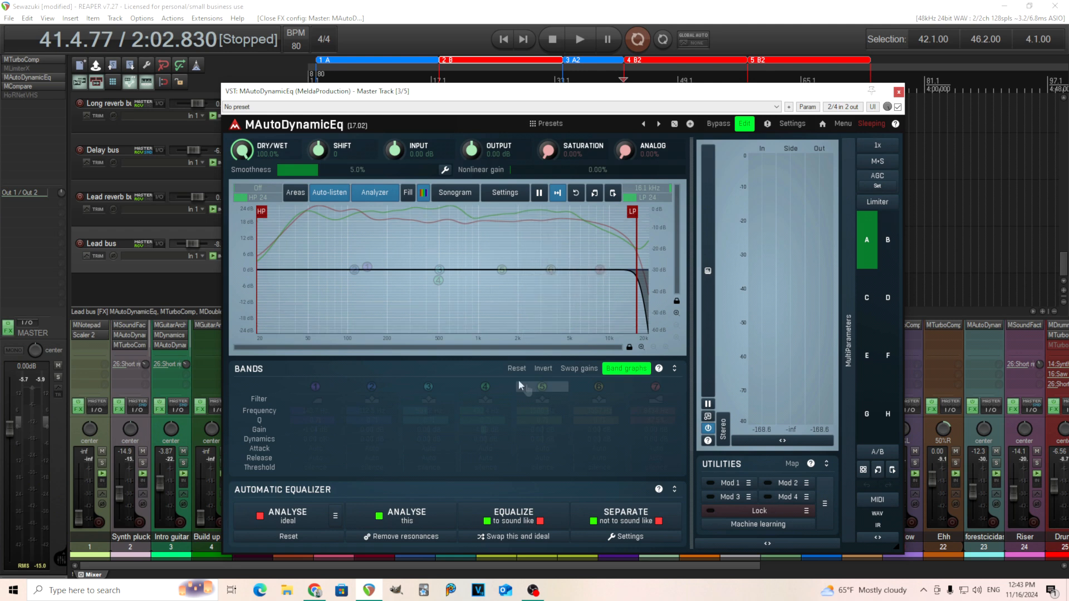
pyautogui.click(898, 92)
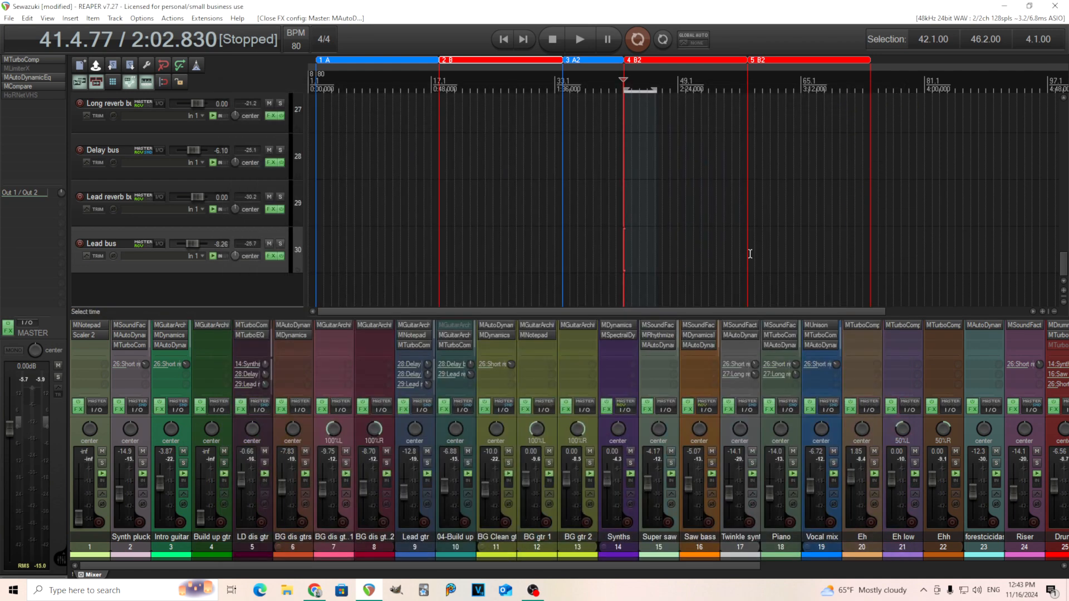
# Look over the mixer's channel strips through to the reverb, delay and lead buses at the end
pyautogui.moveTo(260, 563); pyautogui.dragTo(215, 576)
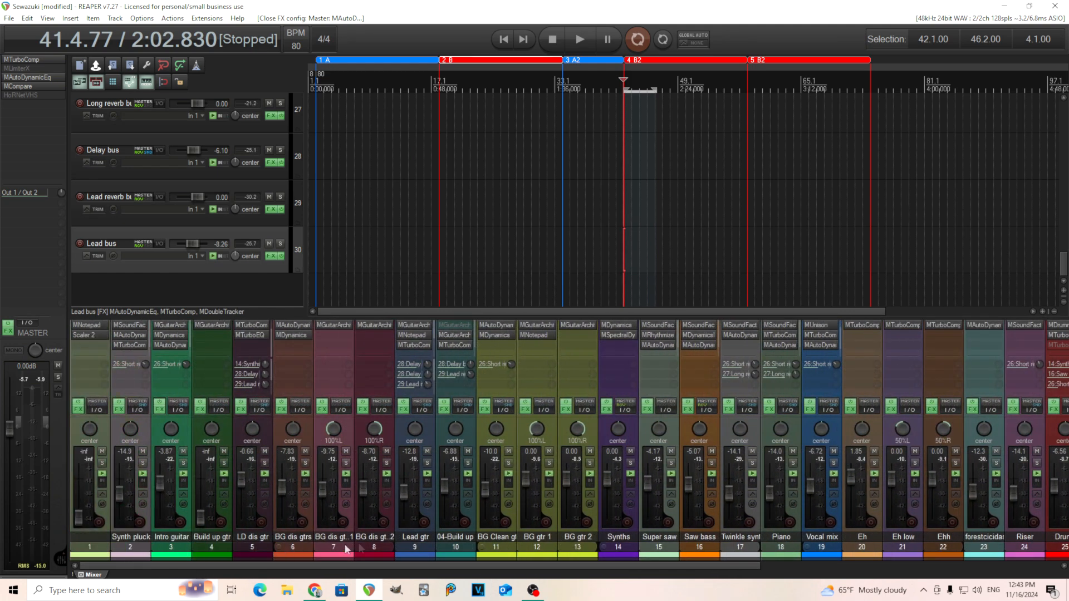
pyautogui.moveTo(625, 574); pyautogui.dragTo(954, 575)
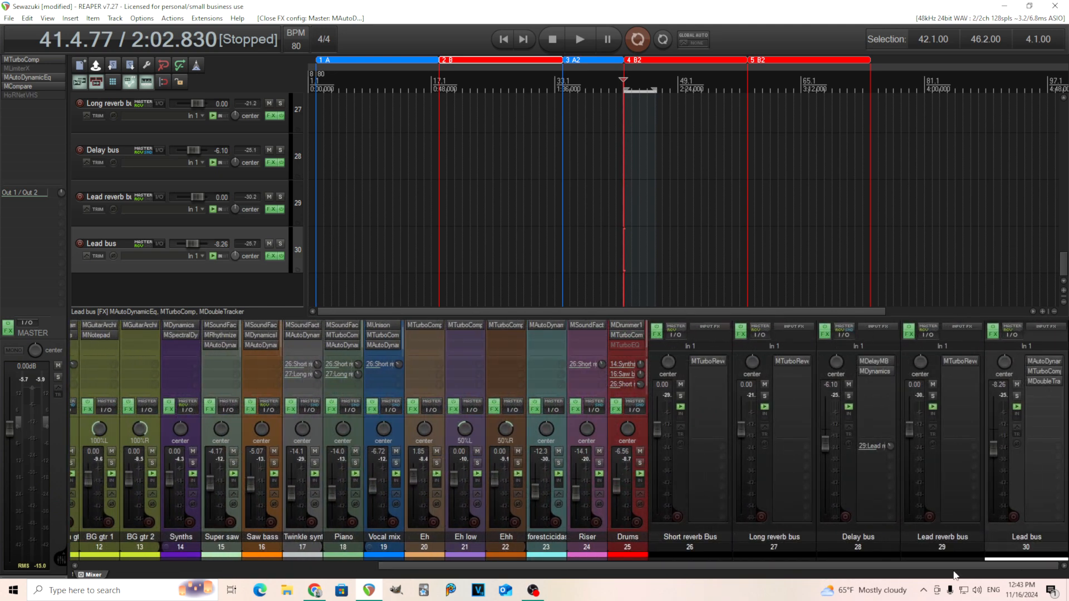